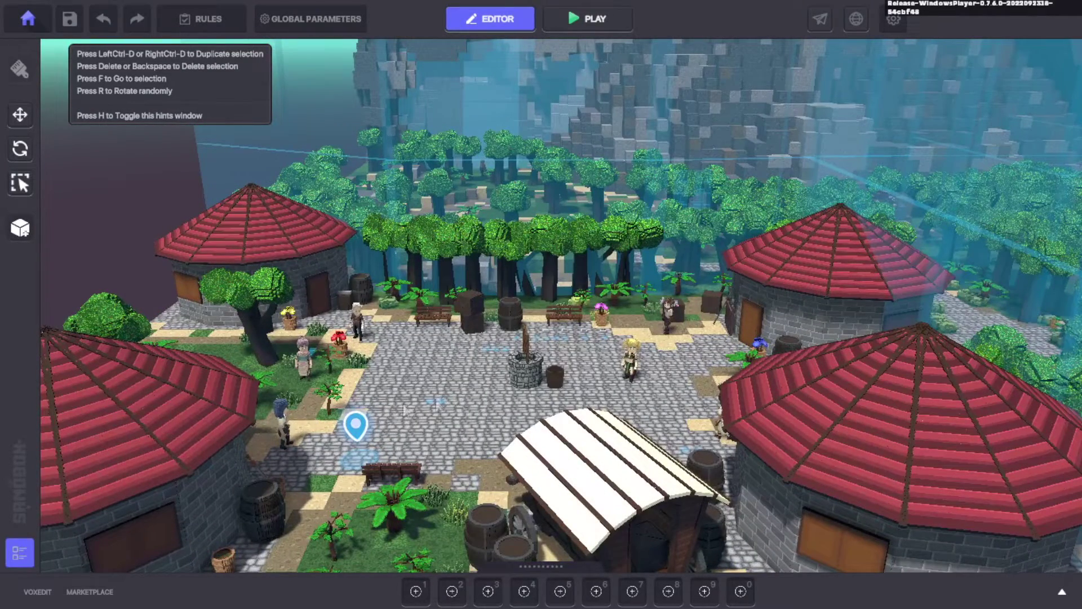
# Survey the existing medieval map, from the village square and surrounding forest up to the castle tower on the mountain
pyautogui.moveTo(576, 429); pyautogui.dragTo(706, 432, button='right')
pyautogui.moveTo(675, 395); pyautogui.dragTo(454, 454, button='right')
pyautogui.scroll(2, 505, 427)
pyautogui.scroll(2, 492, 425)
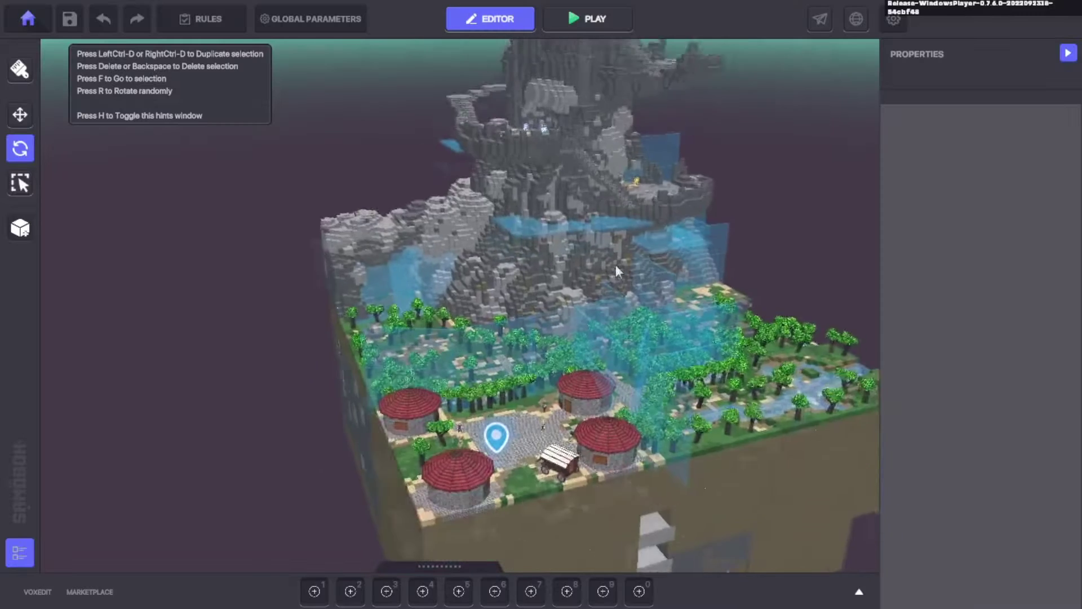
pyautogui.moveTo(616, 265); pyautogui.dragTo(564, 387, button='right')
pyautogui.click(579, 407)
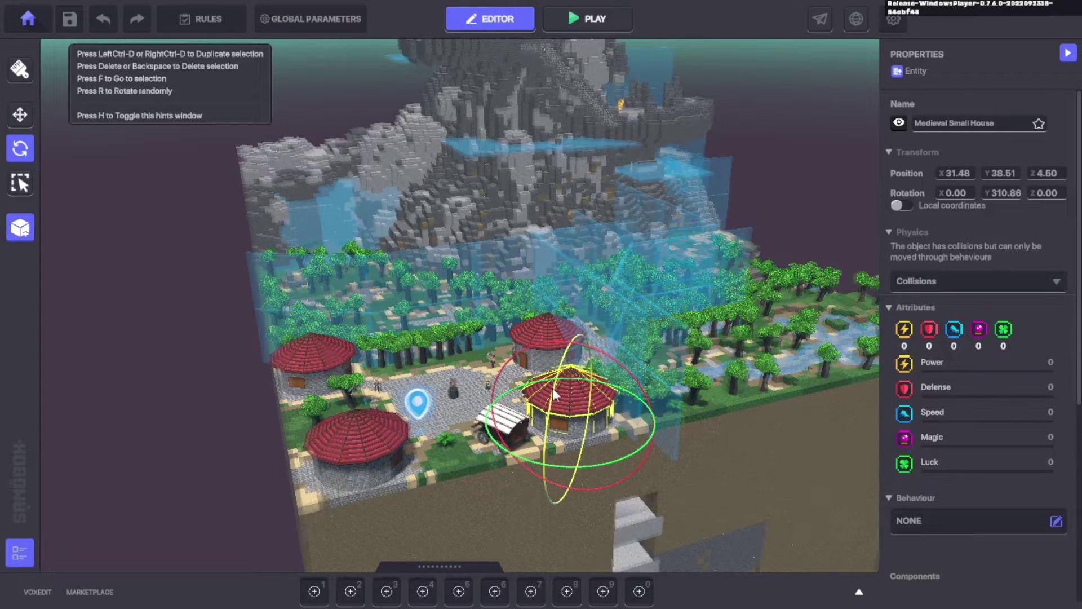
pyautogui.scroll(-1, 555, 393)
pyautogui.scroll(1, 457, 452)
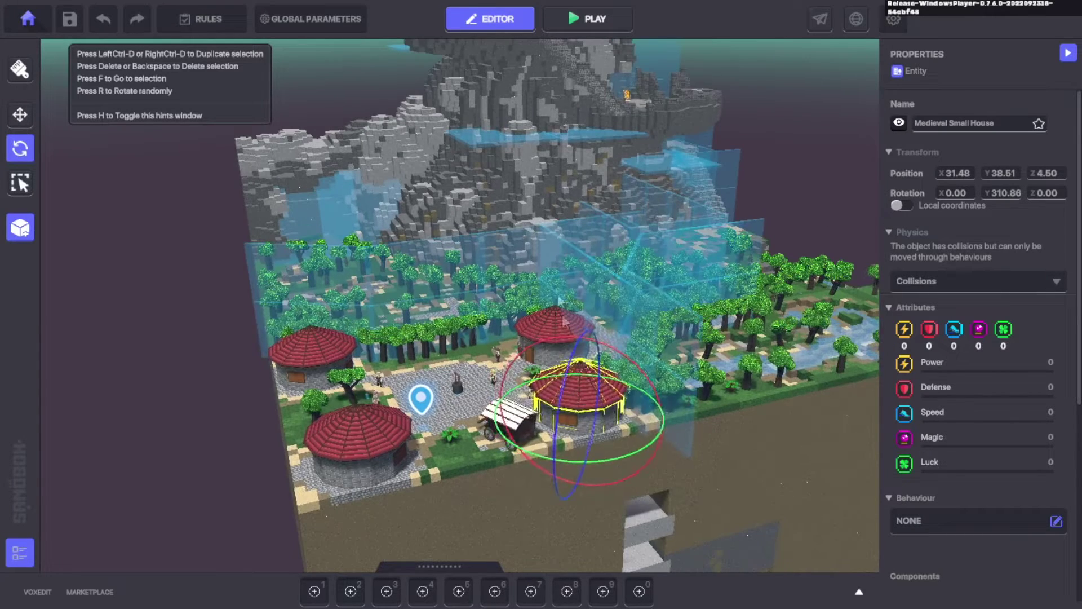
pyautogui.moveTo(567, 270); pyautogui.dragTo(539, 474, button='middle')
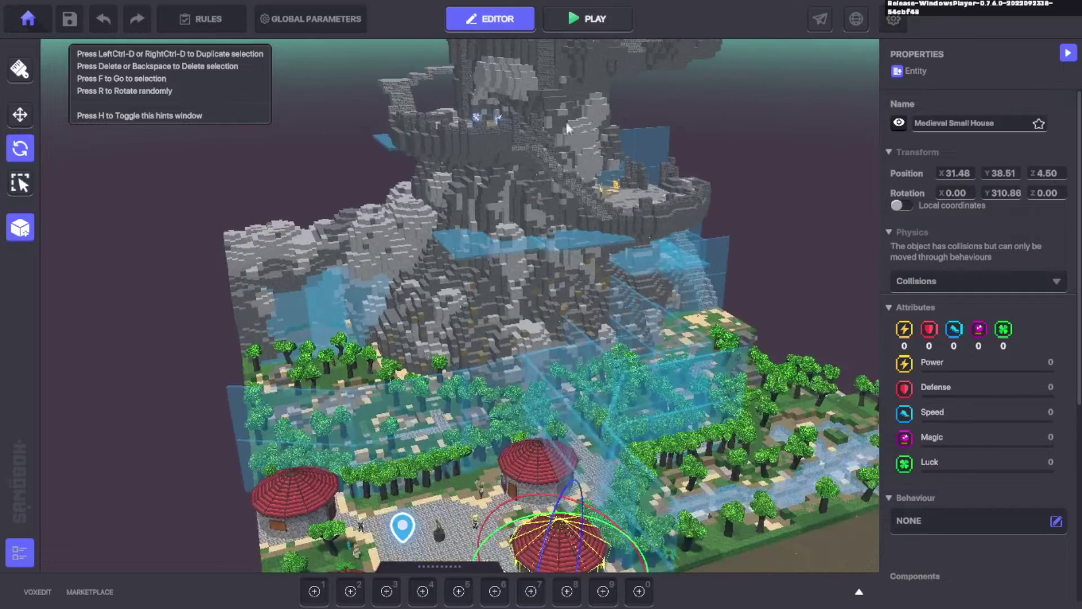
pyautogui.moveTo(567, 125); pyautogui.dragTo(561, 60, button='right')
pyautogui.moveTo(560, 60); pyautogui.dragTo(521, 479, button='middle')
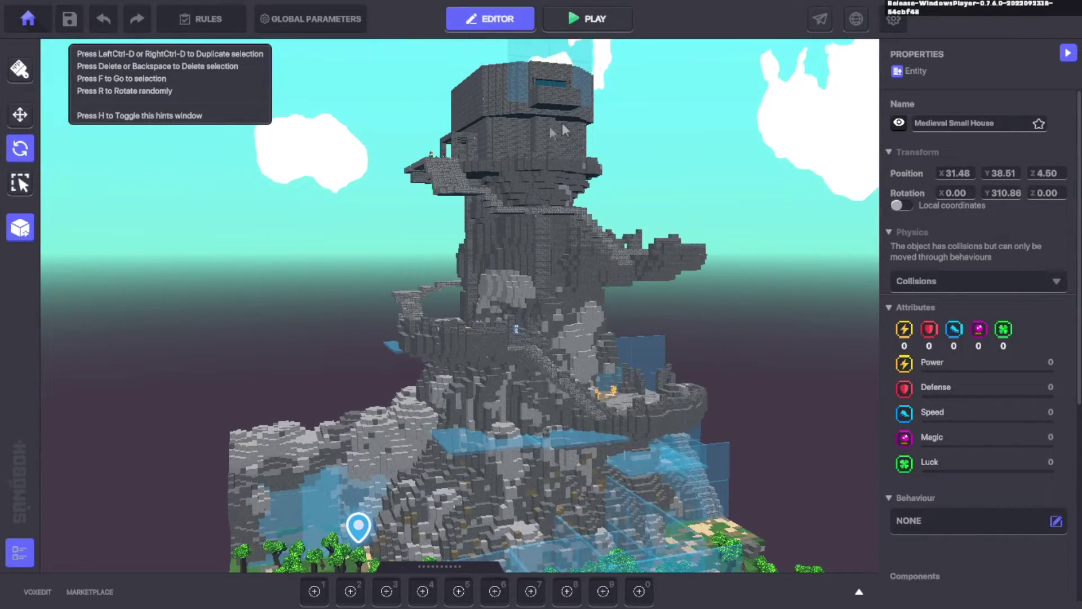
# Examine the underground caves beneath the village, including the Elemental Shield, the enemies, the stone stairs and the ore blocks
pyautogui.press('f')
pyautogui.moveTo(516, 434); pyautogui.dragTo(417, 481, button='right')
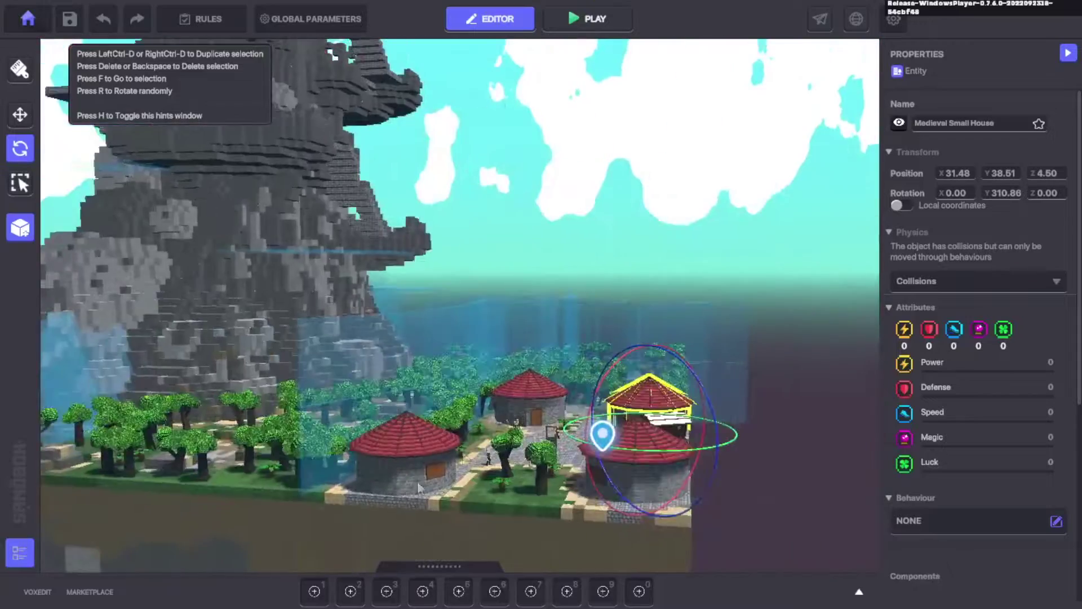
pyautogui.moveTo(417, 481); pyautogui.dragTo(591, 249, button='middle')
pyautogui.scroll(5, 201, 403)
pyautogui.scroll(6, 207, 476)
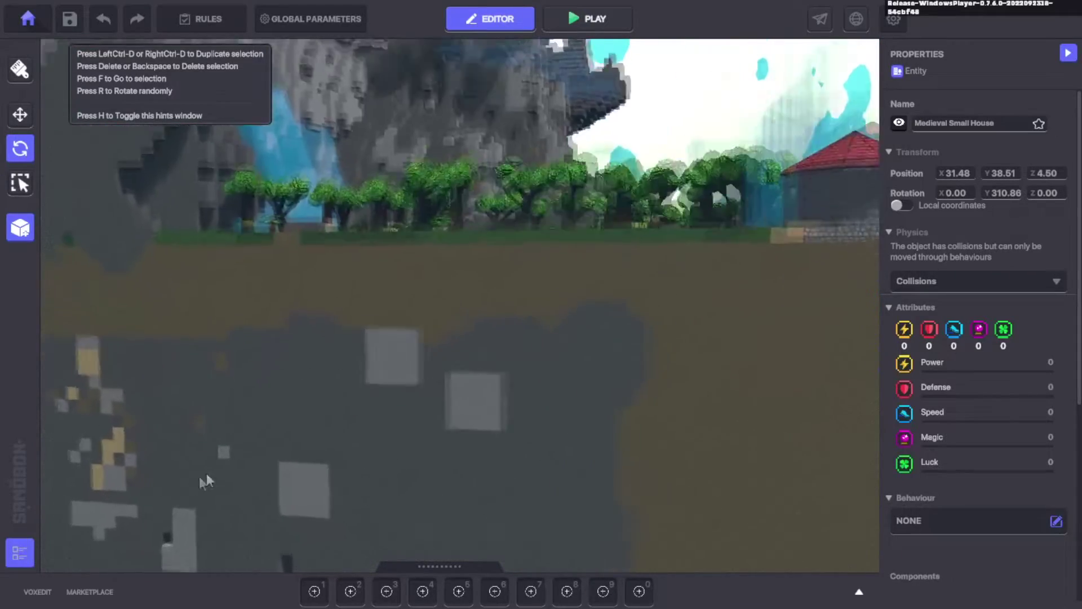
pyautogui.scroll(3, 175, 494)
pyautogui.moveTo(56, 460); pyautogui.dragTo(390, 353, button='right')
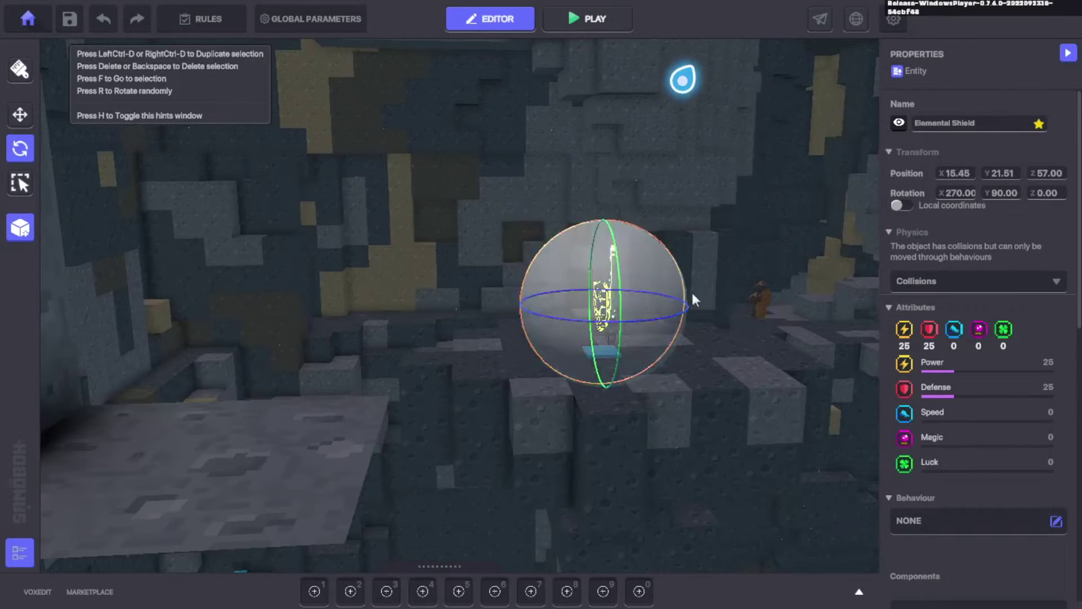
pyautogui.click(692, 291)
pyautogui.scroll(5, 658, 169)
pyautogui.moveTo(528, 275)
pyautogui.mouseDown(button='right')
pyautogui.moveTo(290, 289)
pyautogui.moveTo(350, 216)
pyautogui.moveTo(341, 232)
pyautogui.moveTo(310, 182)
pyautogui.mouseUp(button='right')
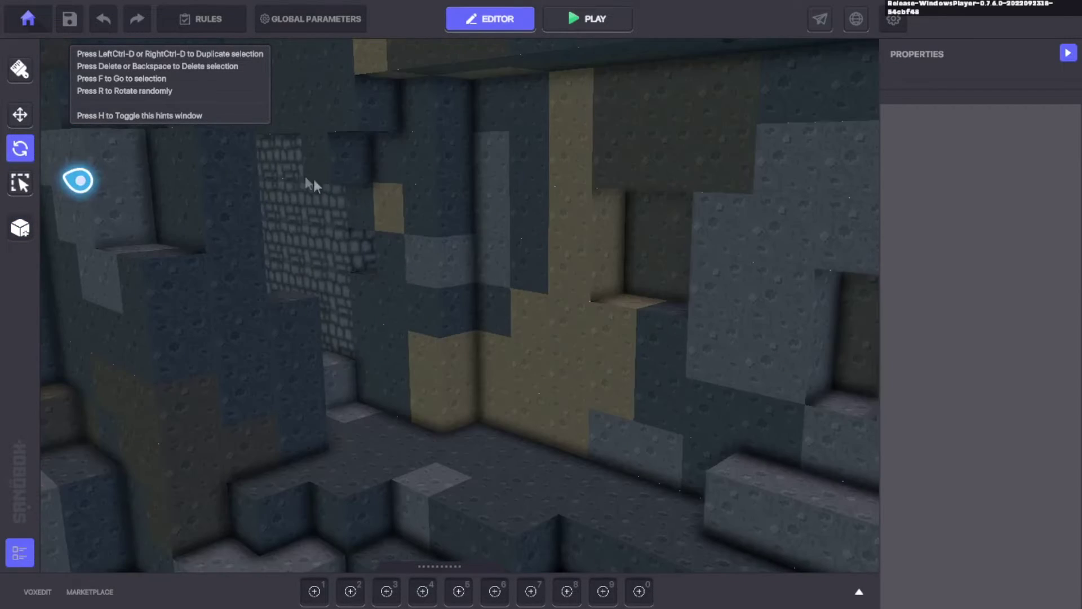
pyautogui.moveTo(418, 124)
pyautogui.mouseDown(button='right')
pyautogui.moveTo(296, 419)
pyautogui.moveTo(512, 432)
pyautogui.moveTo(569, 383)
pyautogui.moveTo(404, 359)
pyautogui.moveTo(340, 334)
pyautogui.mouseUp(button='right')
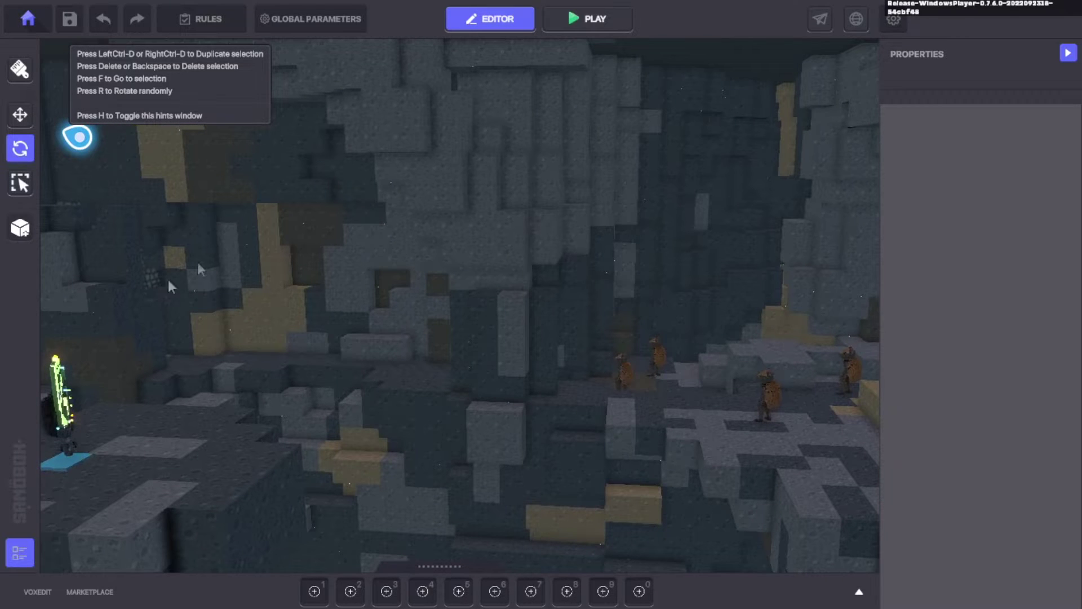
pyautogui.moveTo(85, 312); pyautogui.dragTo(295, 254, button='right')
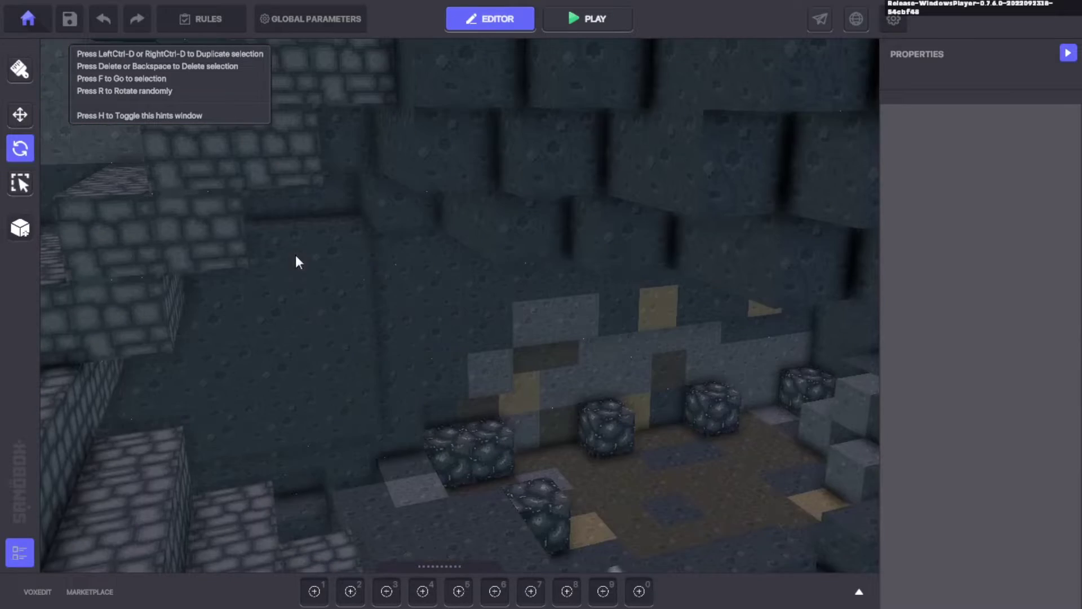
pyautogui.moveTo(761, 401); pyautogui.dragTo(713, 350, button='right')
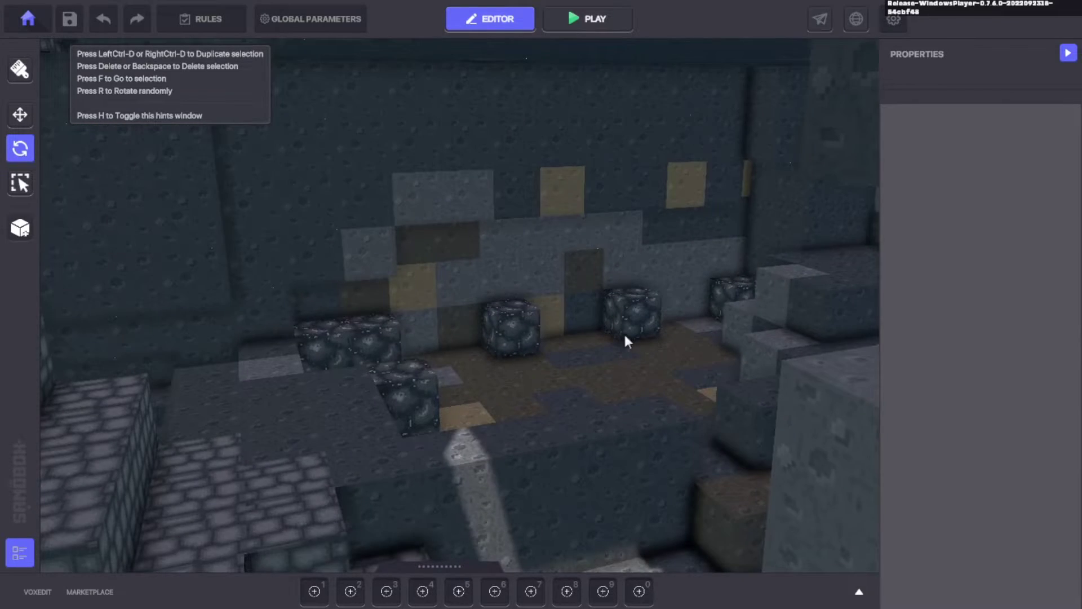
pyautogui.scroll(5, 620, 335)
pyautogui.moveTo(616, 329); pyautogui.dragTo(609, 412, button='right')
pyautogui.scroll(-5, 702, 414)
pyautogui.moveTo(702, 414); pyautogui.dragTo(346, 463, button='right')
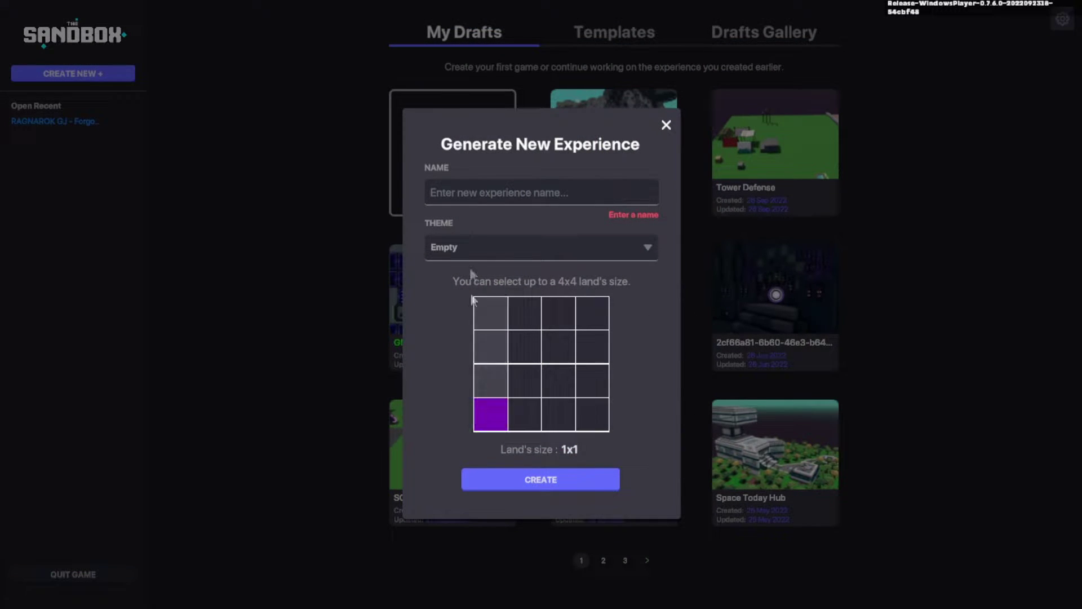
# Generate a new experience with the Empty theme on 1x1 land
pyautogui.click(554, 478)
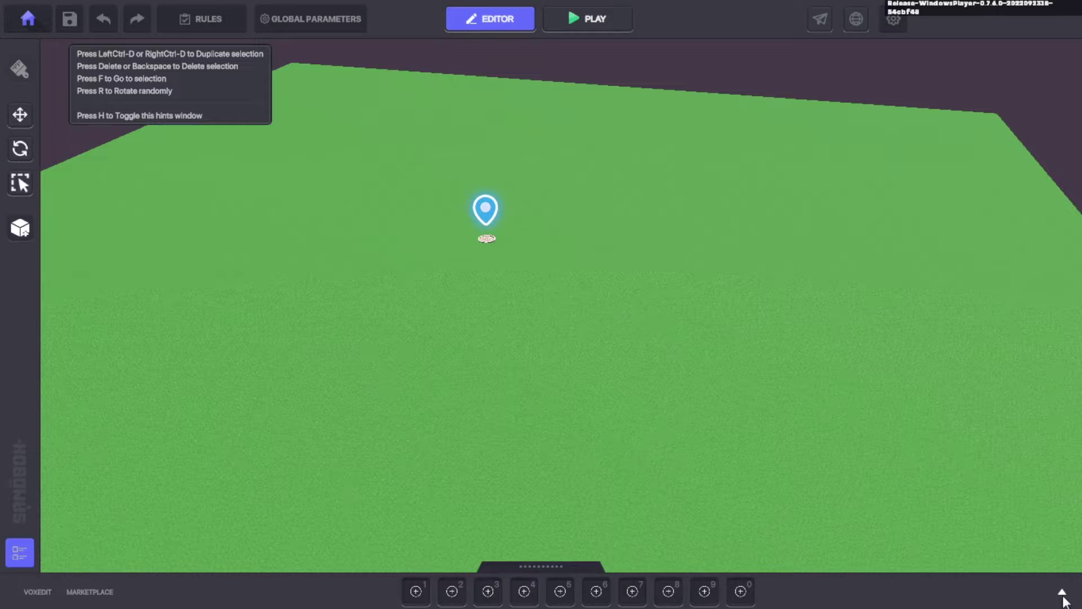
# Find the dirt blocks in the library and lay a patch each of Dirt Block 2 and Dirt Block 1 on the ground
pyautogui.click(1061, 593)
pyautogui.click(184, 310)
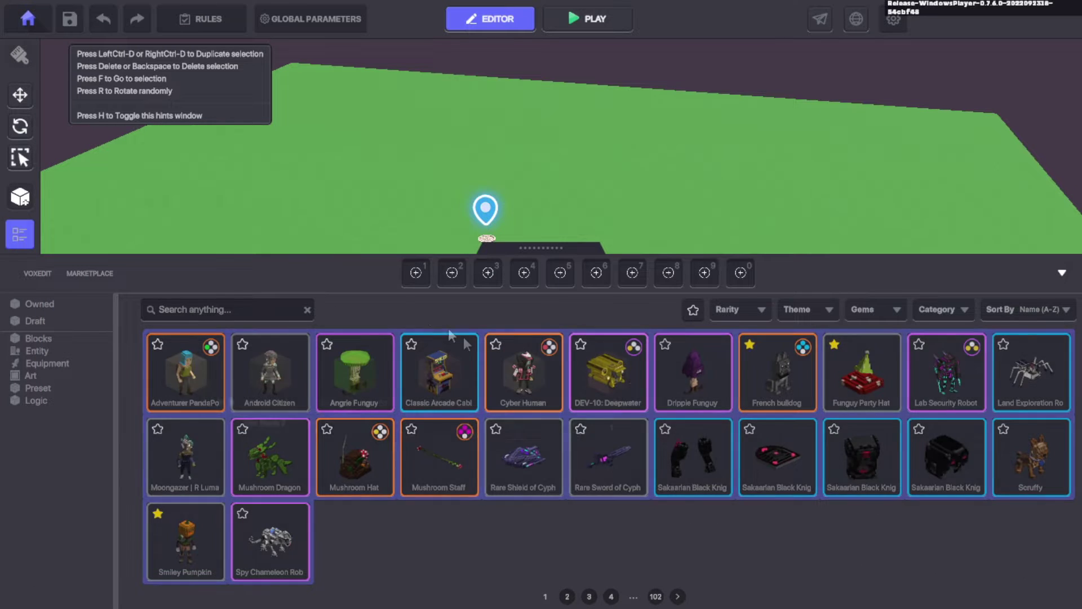
pyautogui.write('dirt')
pyautogui.click(287, 391)
pyautogui.scroll(2, 400, 201)
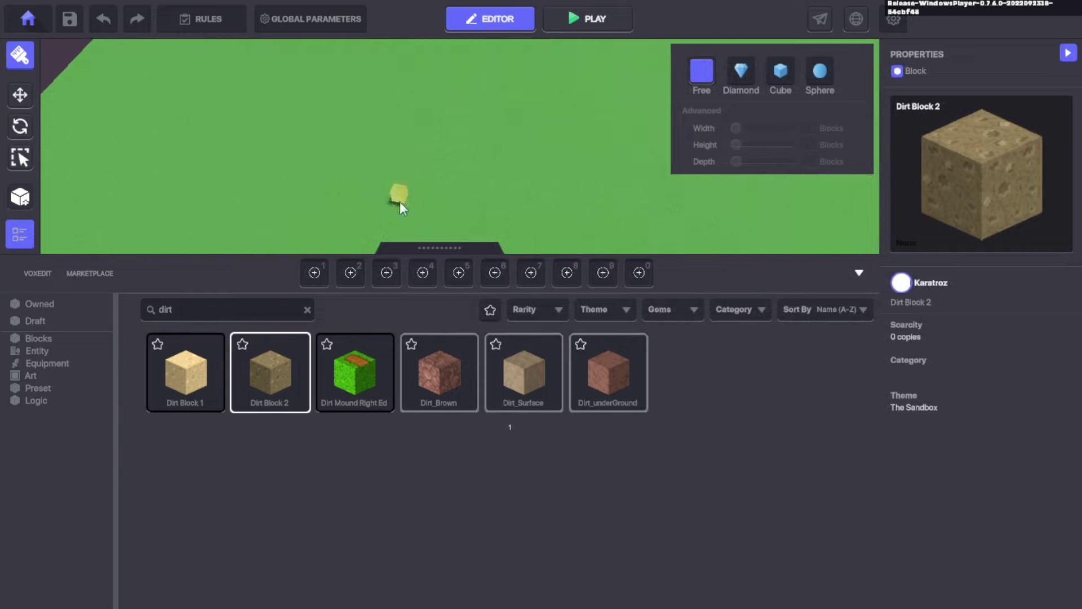
pyautogui.click(462, 217)
pyautogui.click(185, 372)
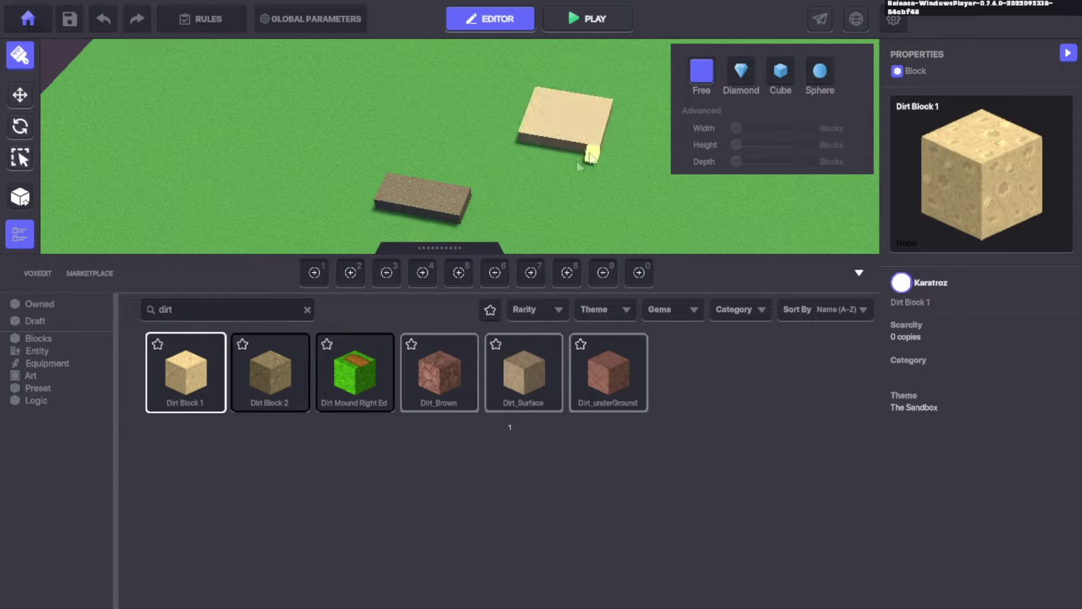
# Find the stone blocks and lay ground patches of Limestone Floor Block 1, Rock Stone Block 1 and Rock Stone Block 2
pyautogui.doubleClick(189, 308)
pyautogui.write('stone')
pyautogui.click(439, 456)
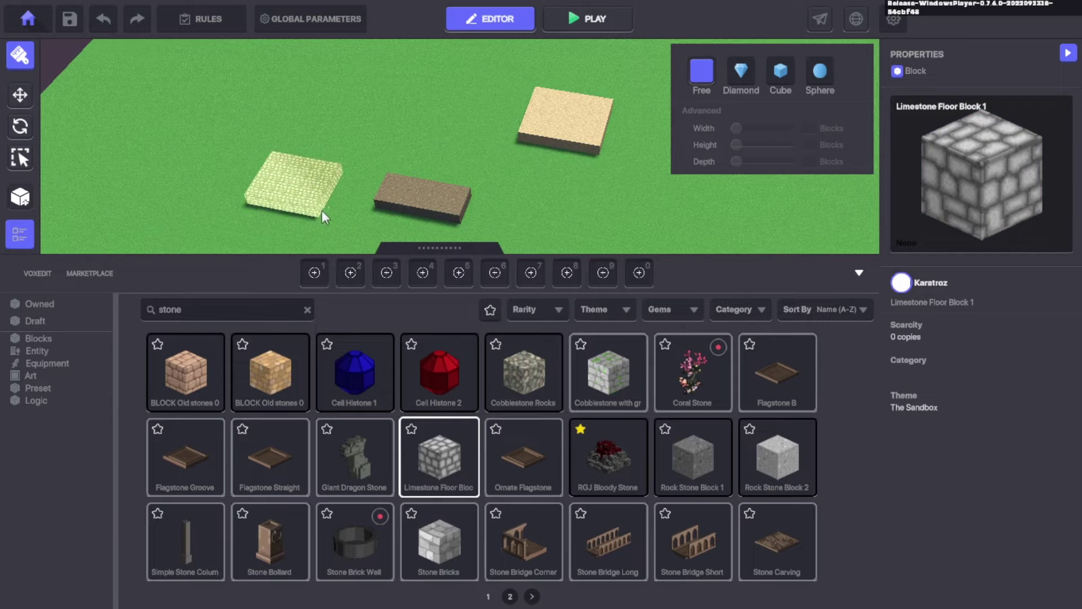
pyautogui.click(295, 184)
pyautogui.click(696, 479)
pyautogui.click(564, 206)
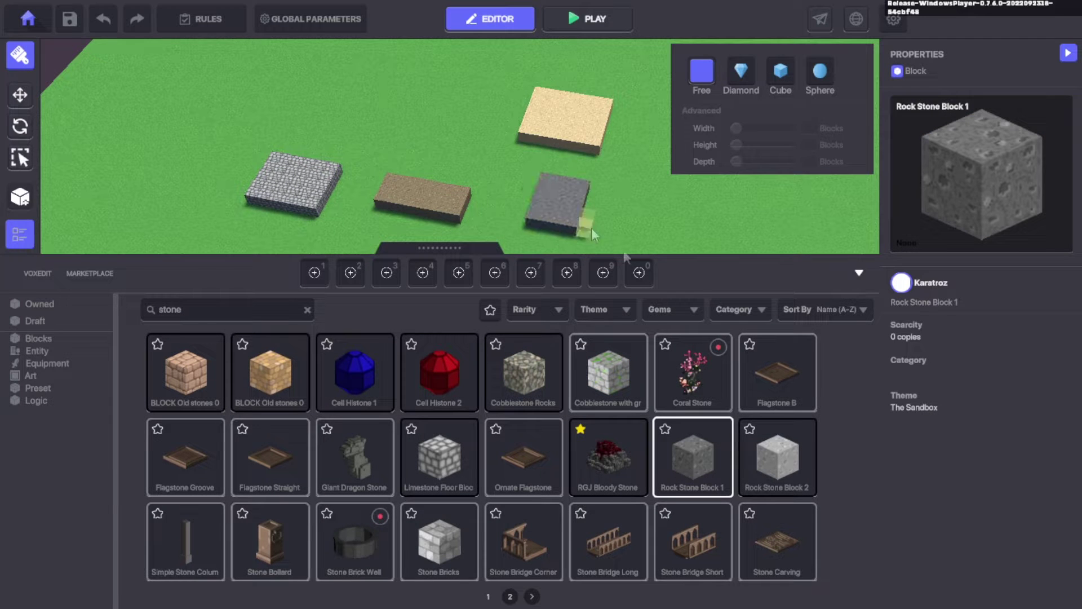
pyautogui.click(783, 475)
pyautogui.click(634, 205)
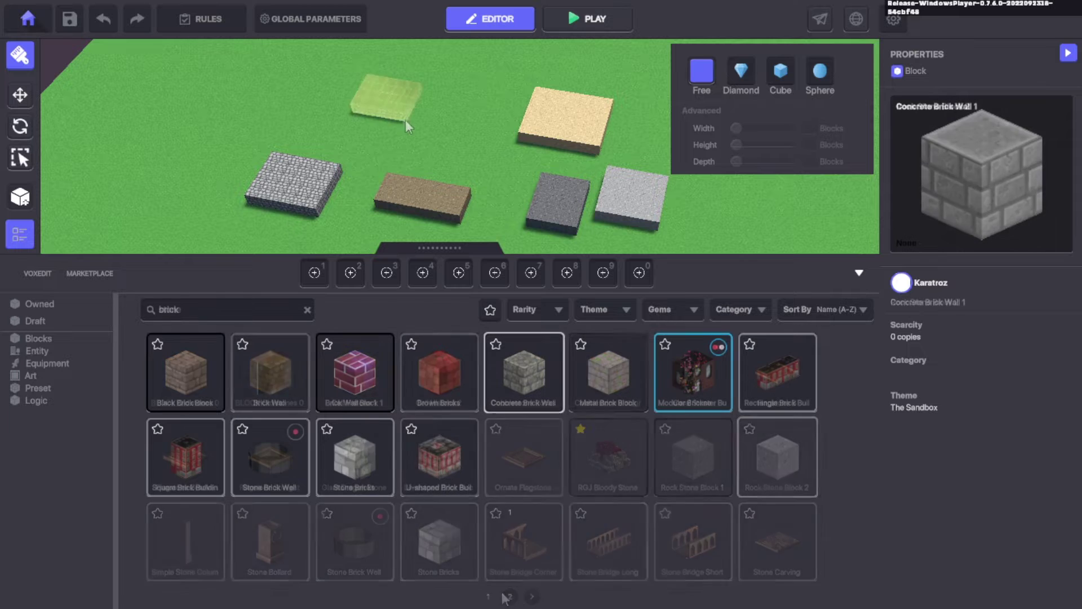
# Lay ground patches of Concrete Brick Wall 1, Concrete Tile Floor 1 and Grass Block 1 around the other samples
pyautogui.moveTo(406, 121); pyautogui.dragTo(420, 133)
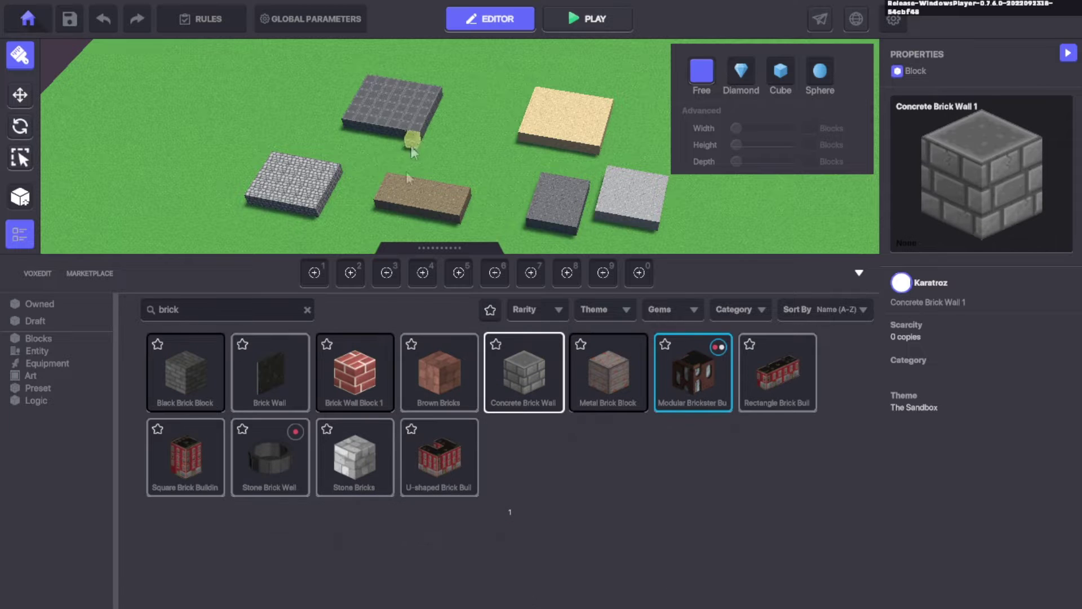
pyautogui.click(281, 309)
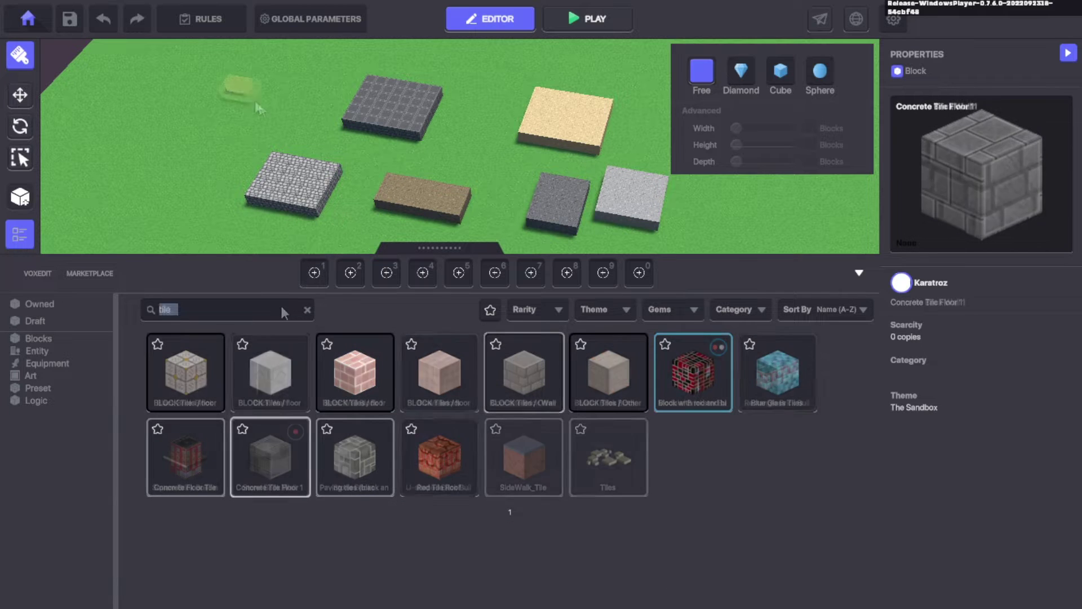
pyautogui.moveTo(257, 105); pyautogui.dragTo(291, 136)
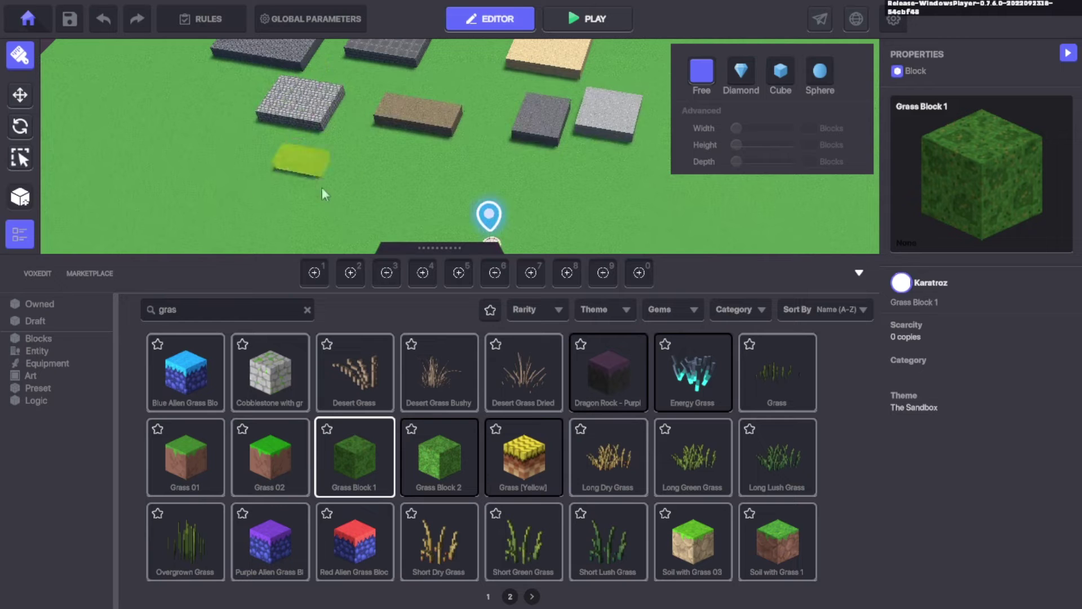
pyautogui.moveTo(322, 188); pyautogui.dragTo(265, 154)
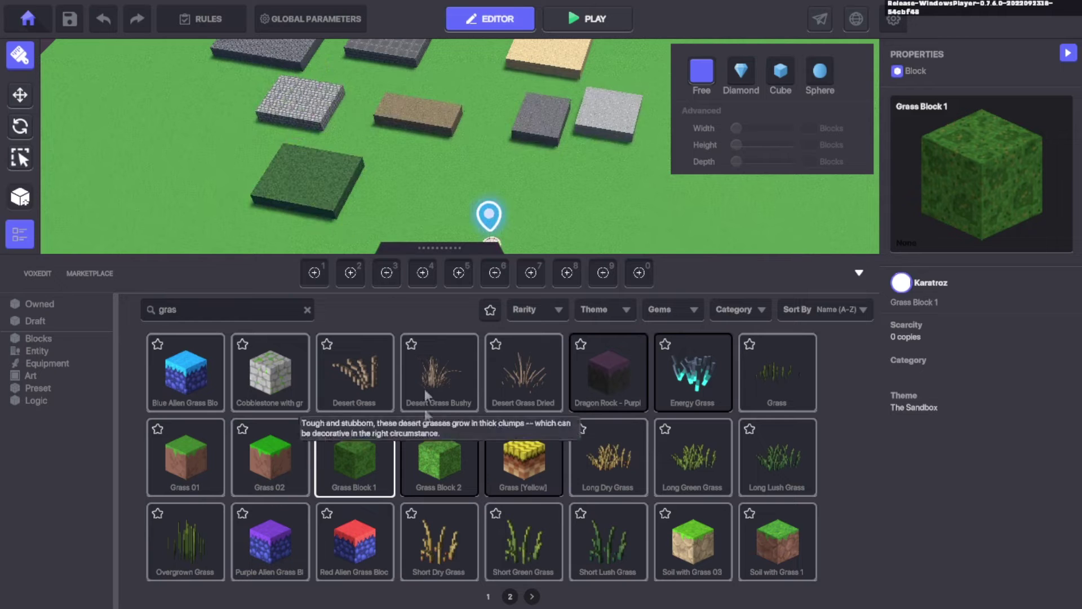
# Paint grass mounds along the land's far edges using Grass Block 2 and a 12 x 12 x 12 block sphere brush
pyautogui.click(439, 457)
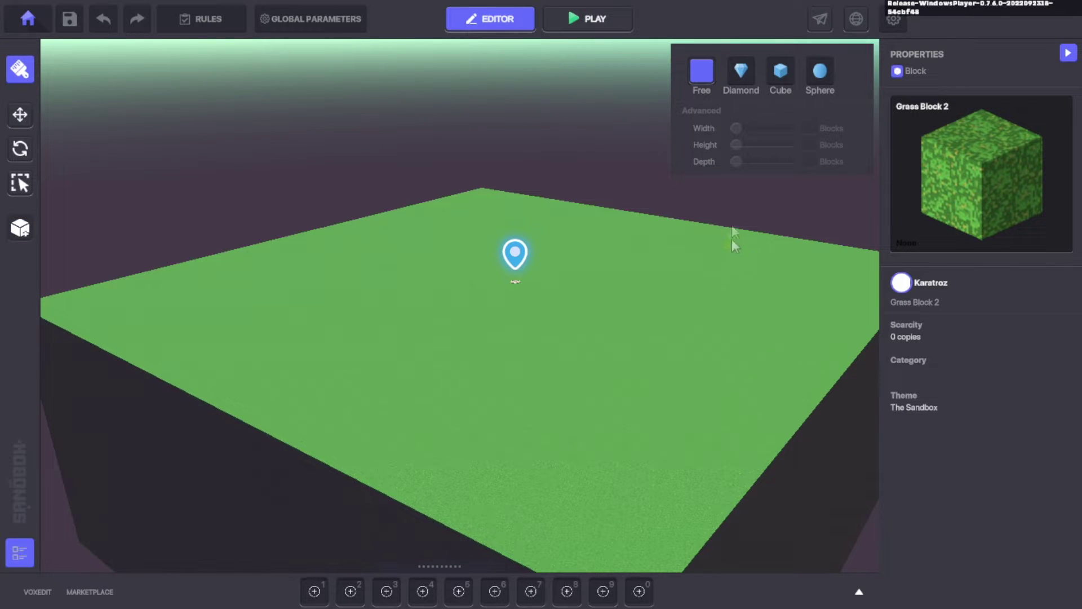
pyautogui.click(820, 74)
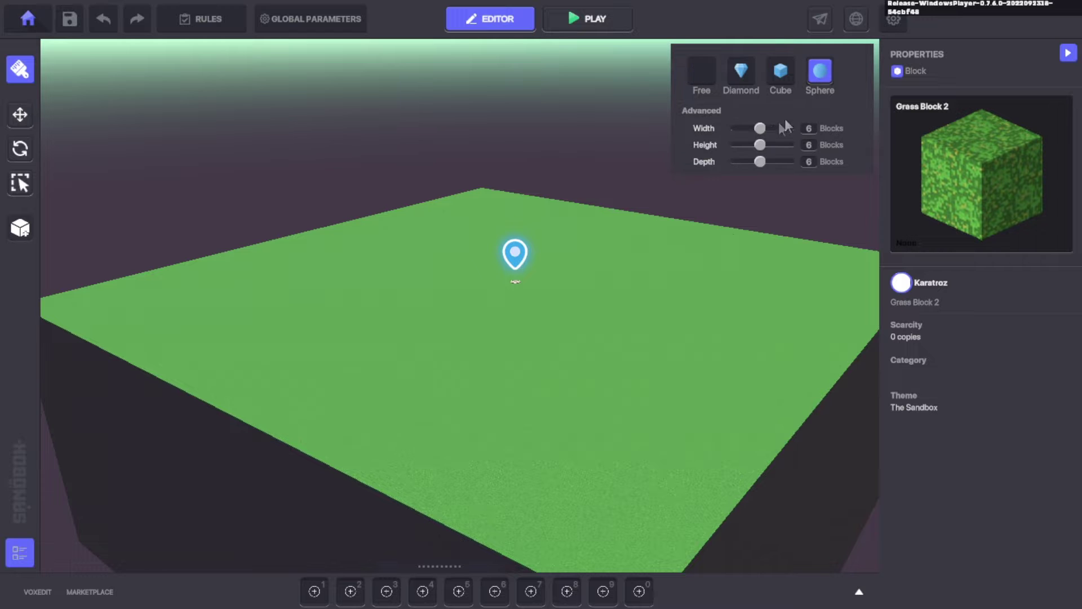
pyautogui.moveTo(653, 209); pyautogui.dragTo(595, 280, button='middle')
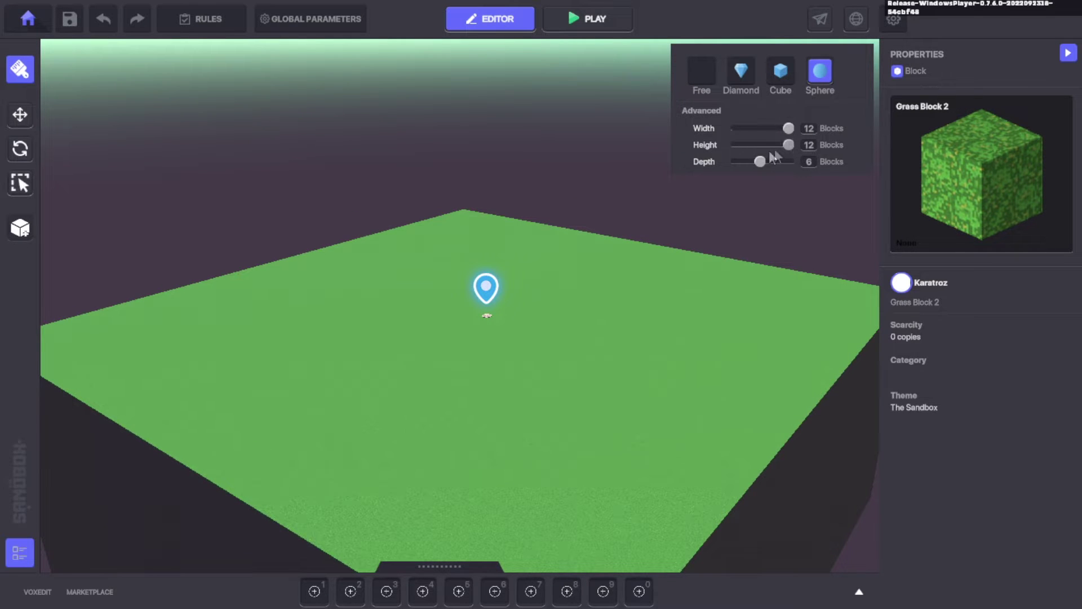
pyautogui.moveTo(593, 246)
pyautogui.mouseDown()
pyautogui.moveTo(558, 225)
pyautogui.moveTo(493, 214)
pyautogui.moveTo(407, 230)
pyautogui.moveTo(478, 202)
pyautogui.mouseUp()
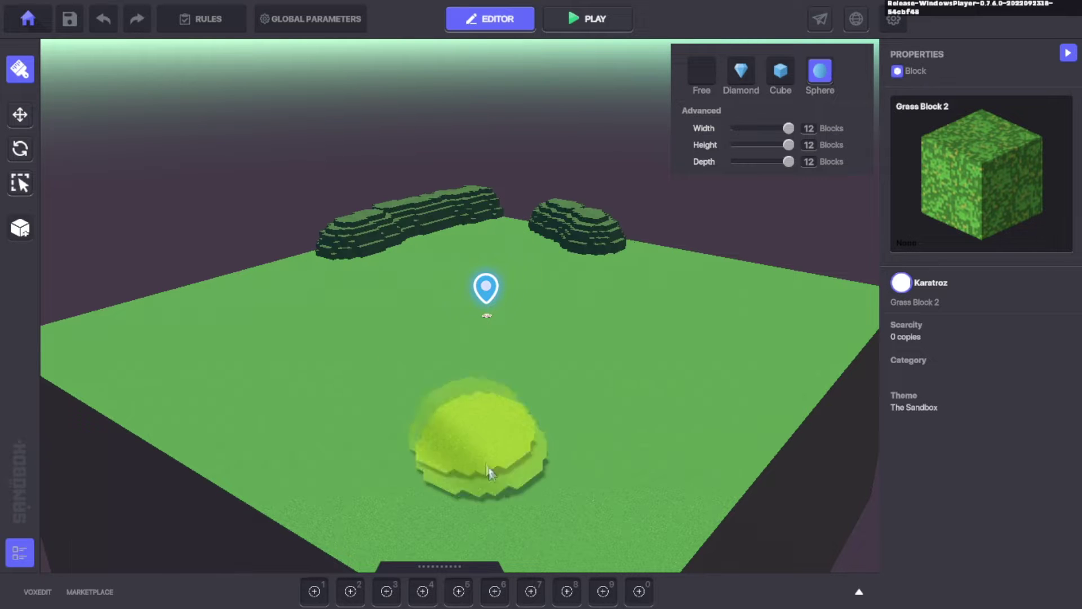
# Find the rock blocks, assign Rock Stone Block 1 and 2 to quick slots 1 and 2, and make Rock Stone Block 1 active
pyautogui.press('Tab')
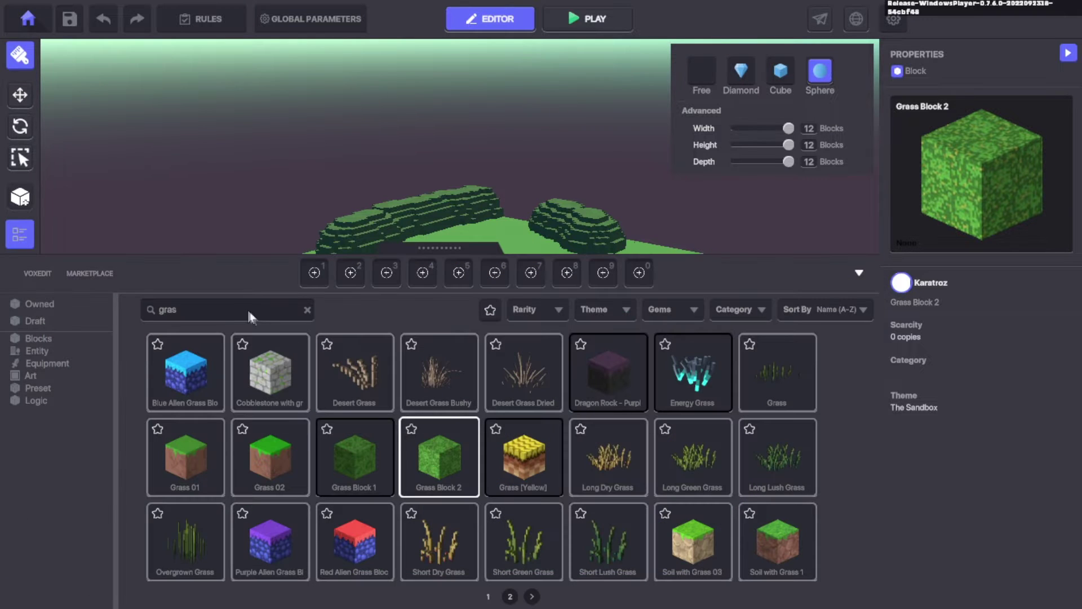
pyautogui.write('ro')
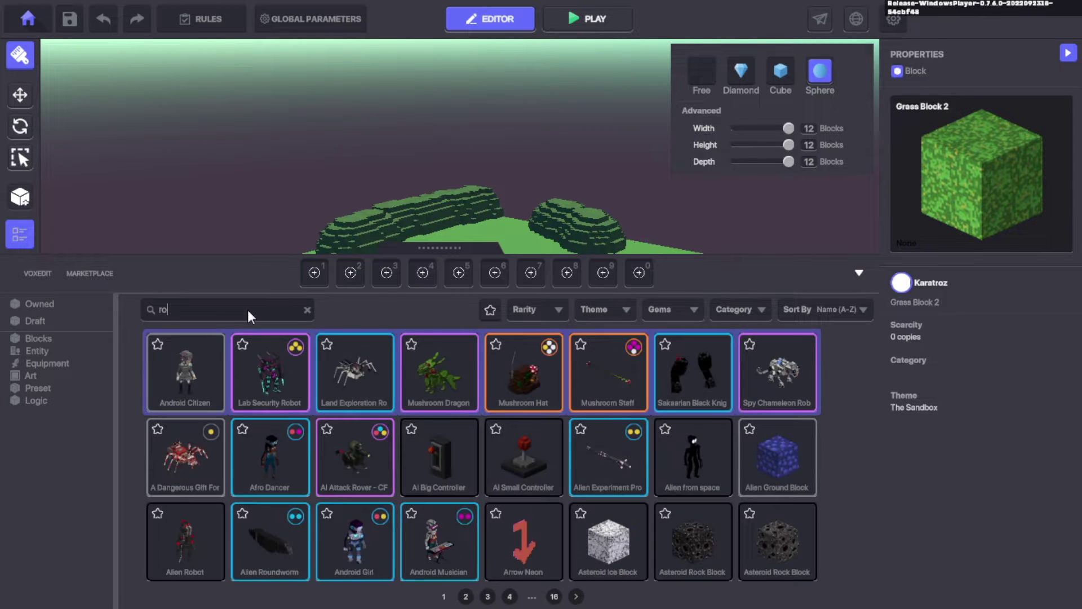
pyautogui.write('ck')
pyautogui.moveTo(298, 581); pyautogui.dragTo(316, 272)
pyautogui.moveTo(355, 555); pyautogui.dragTo(351, 258)
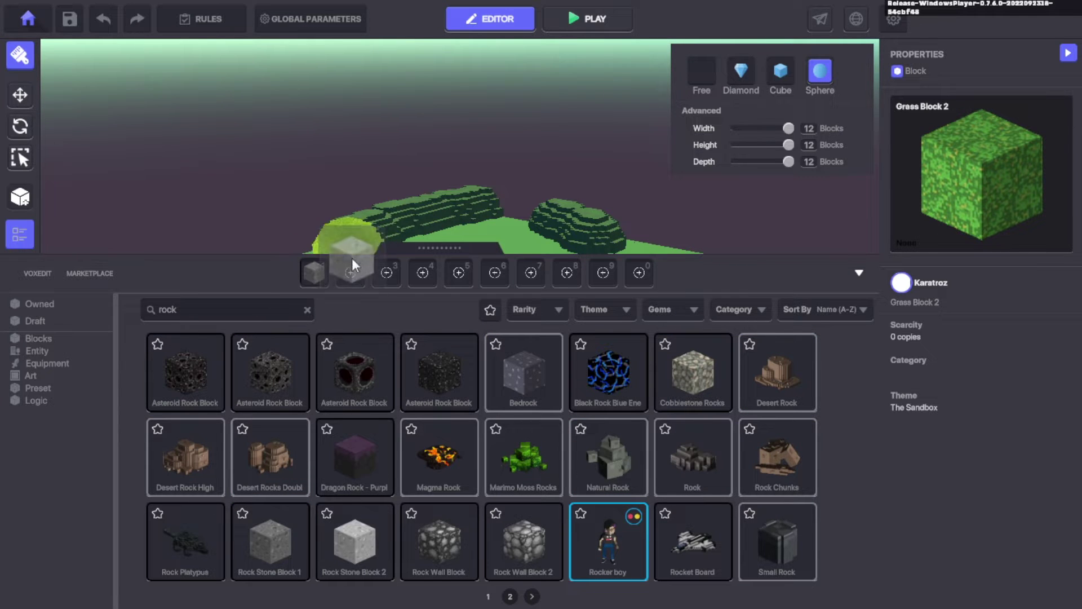
pyautogui.click(309, 273)
pyautogui.press('Tab')
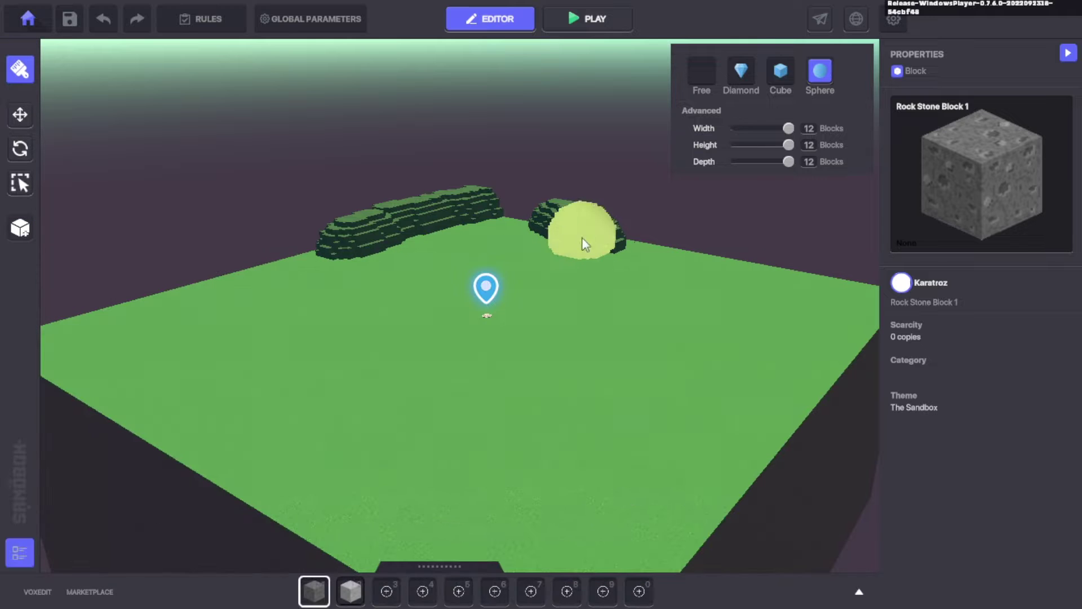
# Paint a broad mass of Rock Stone Block 1 over the grass mounds in the land's corner
pyautogui.moveTo(485, 239)
pyautogui.mouseDown()
pyautogui.moveTo(481, 248)
pyautogui.moveTo(508, 222)
pyautogui.moveTo(442, 224)
pyautogui.moveTo(508, 224)
pyautogui.moveTo(461, 305)
pyautogui.moveTo(400, 316)
pyautogui.moveTo(411, 285)
pyautogui.moveTo(319, 284)
pyautogui.mouseUp()
pyautogui.scroll(5, 507, 237)
pyautogui.moveTo(319, 284); pyautogui.dragTo(466, 314, button='right')
pyautogui.moveTo(370, 450); pyautogui.dragTo(304, 308)
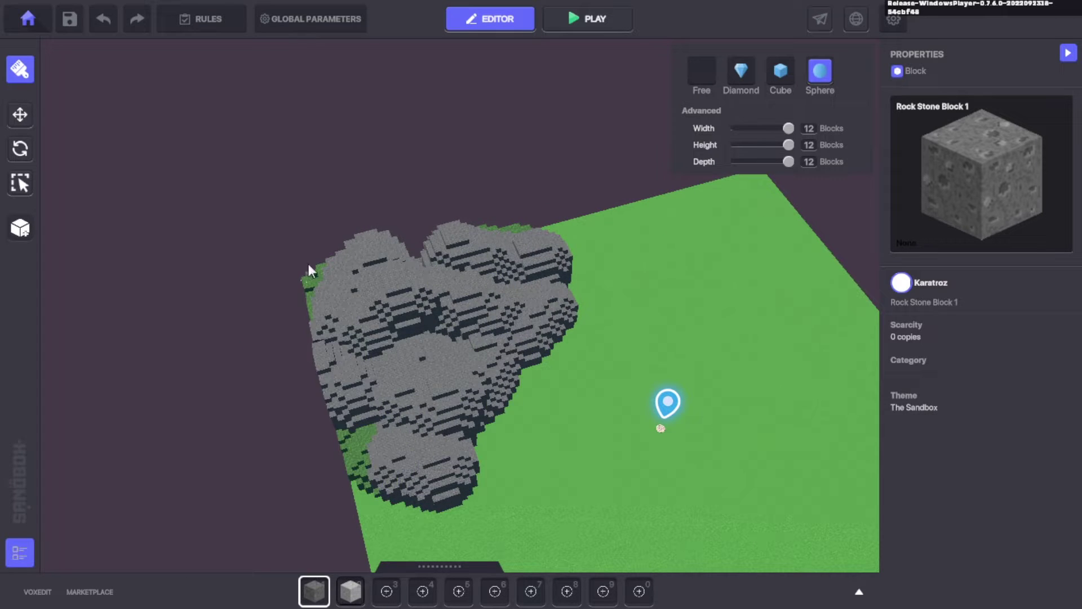
# Build the rock mass up into a taller, fuller mountain with more sphere strokes of Rock Stone Block 1
pyautogui.moveTo(319, 248); pyautogui.dragTo(148, 299, button='right')
pyautogui.moveTo(693, 326)
pyautogui.mouseDown()
pyautogui.moveTo(625, 225)
pyautogui.moveTo(614, 164)
pyautogui.moveTo(631, 317)
pyautogui.mouseUp()
pyautogui.moveTo(576, 162)
pyautogui.mouseDown()
pyautogui.moveTo(556, 228)
pyautogui.moveTo(593, 157)
pyautogui.moveTo(627, 222)
pyautogui.moveTo(613, 324)
pyautogui.mouseUp()
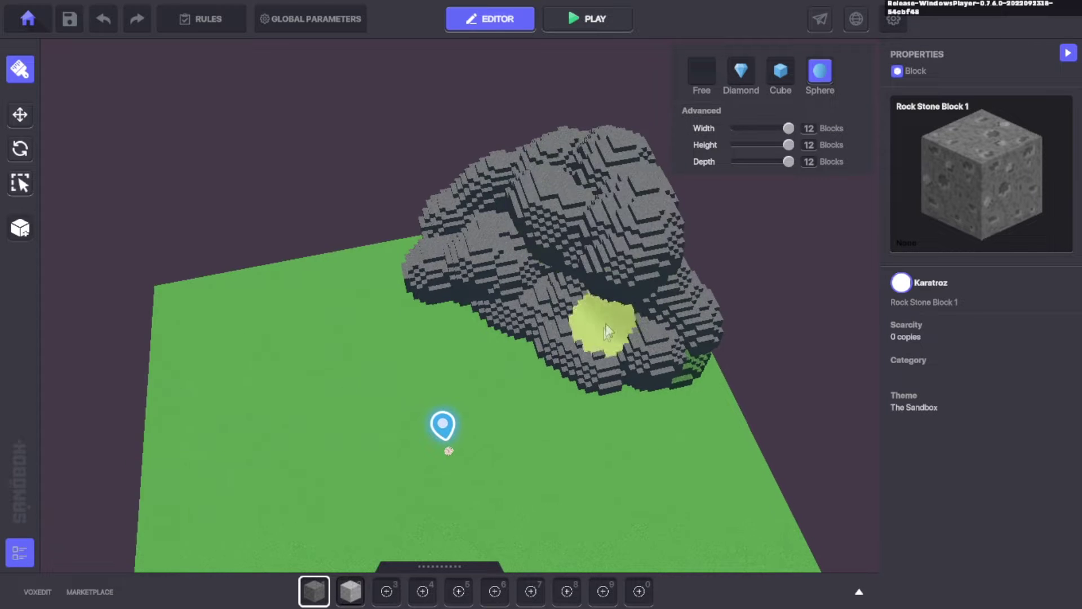
pyautogui.moveTo(604, 331); pyautogui.dragTo(715, 202, button='right')
pyautogui.moveTo(414, 275); pyautogui.dragTo(636, 297)
pyautogui.moveTo(560, 273)
pyautogui.mouseDown(button='right')
pyautogui.moveTo(621, 347)
pyautogui.moveTo(533, 292)
pyautogui.moveTo(586, 304)
pyautogui.moveTo(509, 365)
pyautogui.moveTo(455, 385)
pyautogui.moveTo(450, 345)
pyautogui.moveTo(472, 363)
pyautogui.moveTo(445, 368)
pyautogui.mouseUp(button='right')
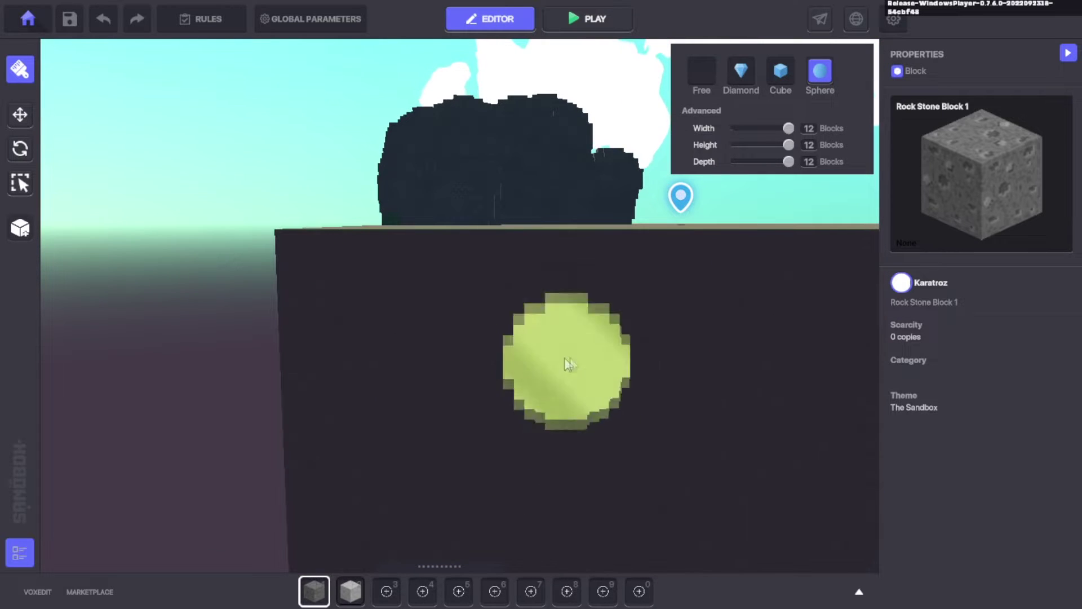
# Carve a deep tunnel into the side wall of the land with the 12 x 12 x 12 block sphere brush
pyautogui.moveTo(531, 346)
pyautogui.mouseDown()
pyautogui.moveTo(539, 417)
pyautogui.moveTo(584, 316)
pyautogui.moveTo(515, 374)
pyautogui.moveTo(581, 459)
pyautogui.moveTo(616, 357)
pyautogui.moveTo(611, 413)
pyautogui.mouseUp()
pyautogui.moveTo(544, 330)
pyautogui.mouseDown()
pyautogui.moveTo(560, 442)
pyautogui.moveTo(595, 361)
pyautogui.moveTo(570, 449)
pyautogui.mouseUp()
pyautogui.click(557, 350)
pyautogui.click(557, 350)
pyautogui.click(556, 350)
pyautogui.press('w')
pyautogui.press('w')
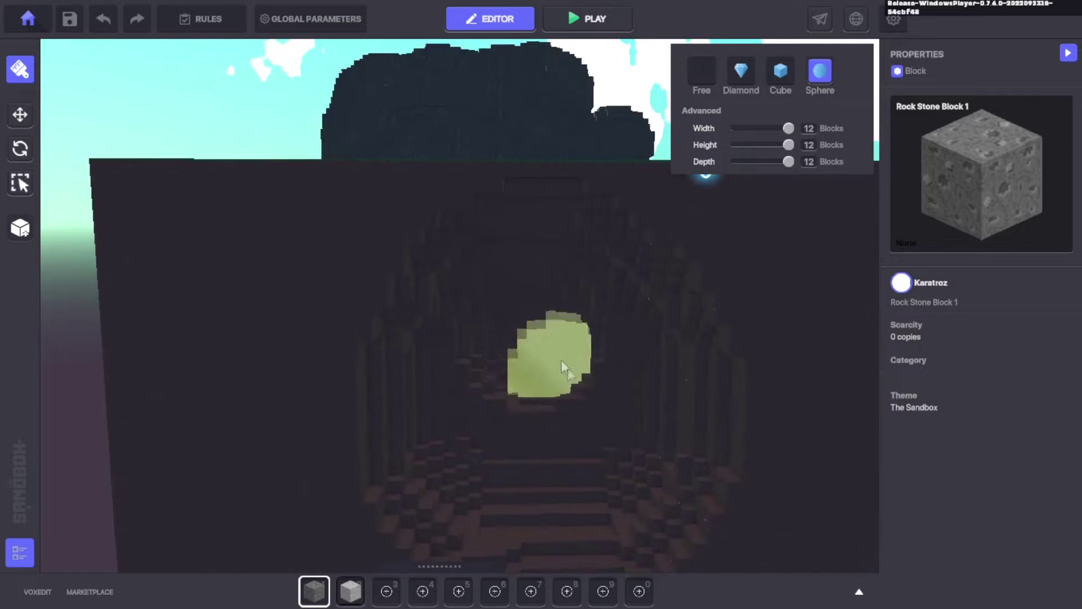
pyautogui.press('s')
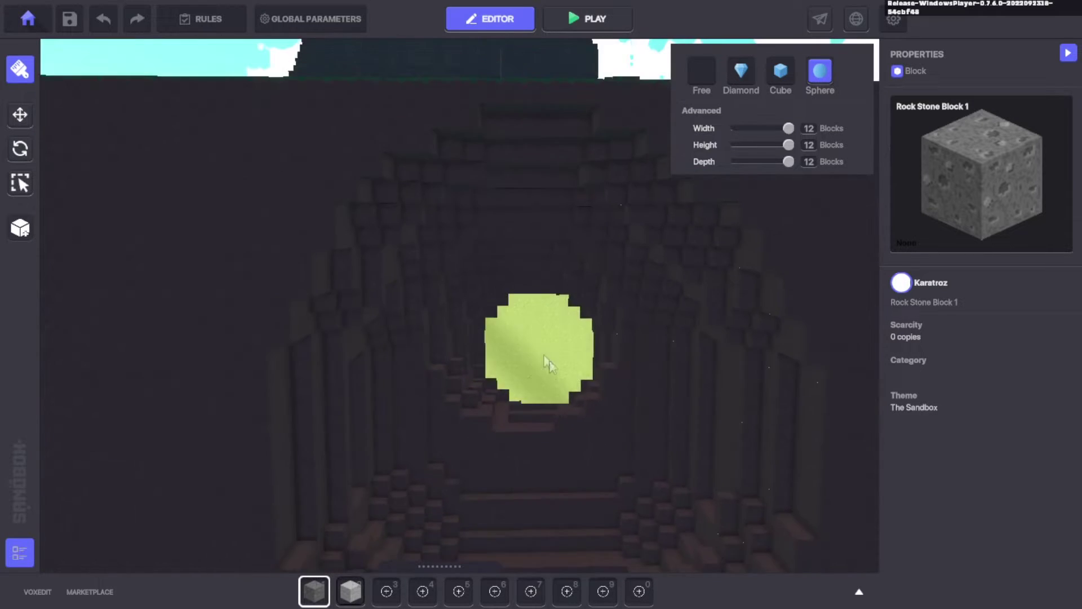
pyautogui.moveTo(590, 347); pyautogui.dragTo(604, 367, button='right')
pyautogui.press('s')
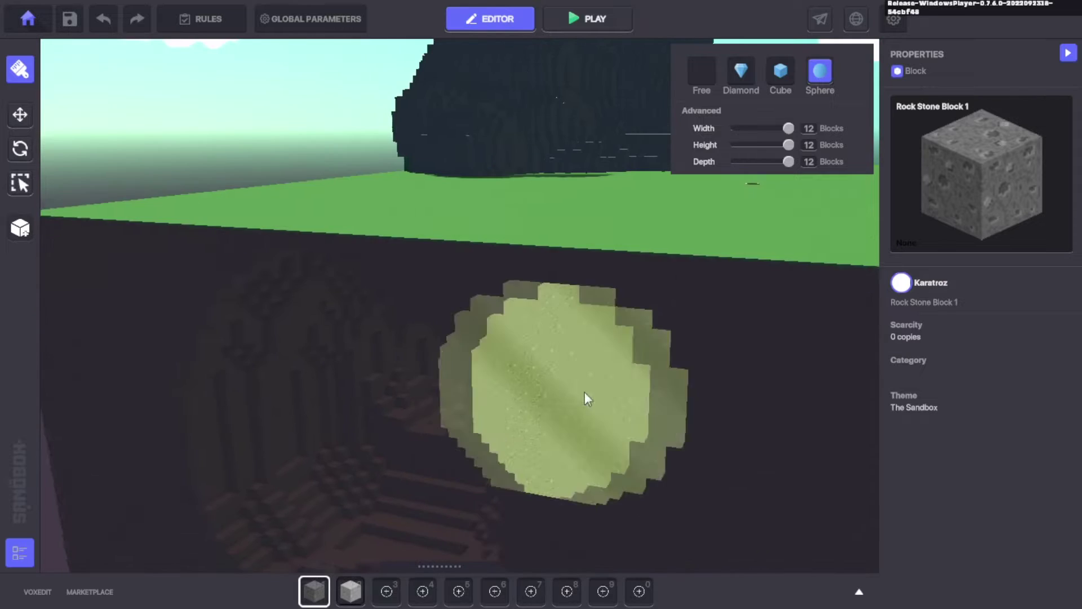
# Reduce the sphere brush to 6 blocks in width, height and depth and reshape the mountain's front and side with smaller strokes
pyautogui.moveTo(788, 128); pyautogui.dragTo(762, 162)
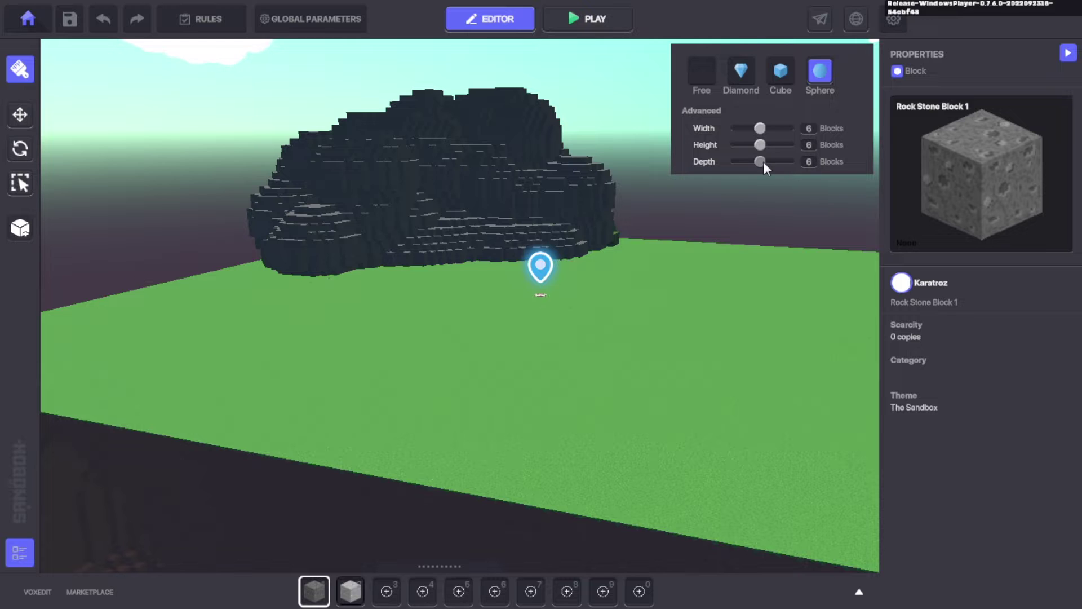
pyautogui.moveTo(688, 183); pyautogui.dragTo(675, 442, button='middle')
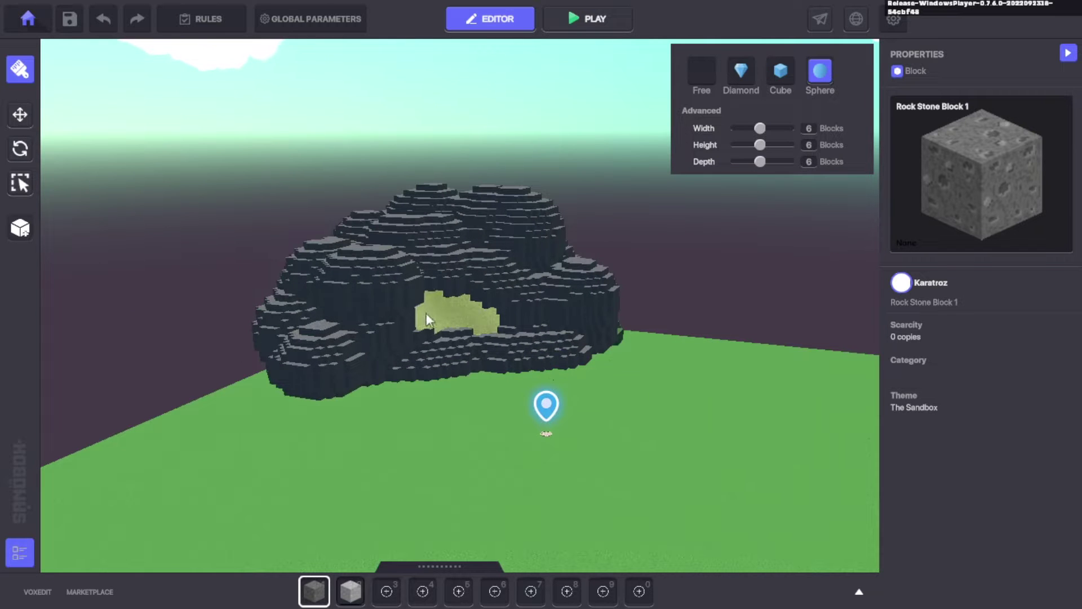
pyautogui.moveTo(606, 336); pyautogui.dragTo(356, 397)
pyautogui.moveTo(355, 397)
pyautogui.mouseDown(button='right')
pyautogui.moveTo(431, 398)
pyautogui.moveTo(496, 369)
pyautogui.mouseUp(button='right')
pyautogui.moveTo(311, 358)
pyautogui.mouseDown()
pyautogui.moveTo(286, 434)
pyautogui.moveTo(366, 446)
pyautogui.moveTo(276, 449)
pyautogui.mouseUp()
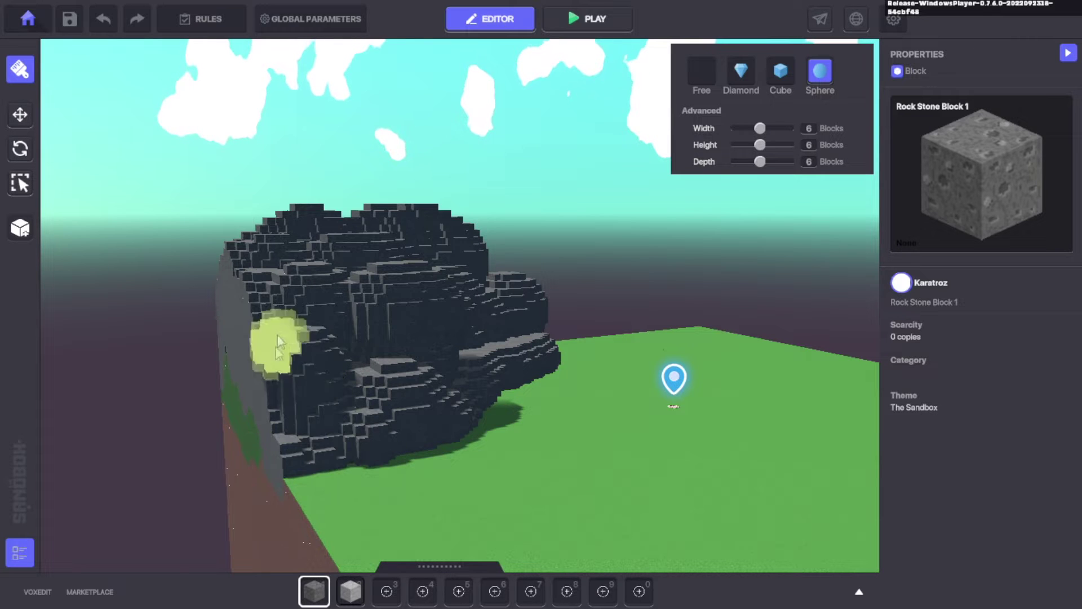
pyautogui.moveTo(378, 341); pyautogui.dragTo(312, 331)
pyautogui.moveTo(311, 333); pyautogui.dragTo(308, 414, button='right')
pyautogui.moveTo(451, 406); pyautogui.dragTo(430, 543, button='middle')
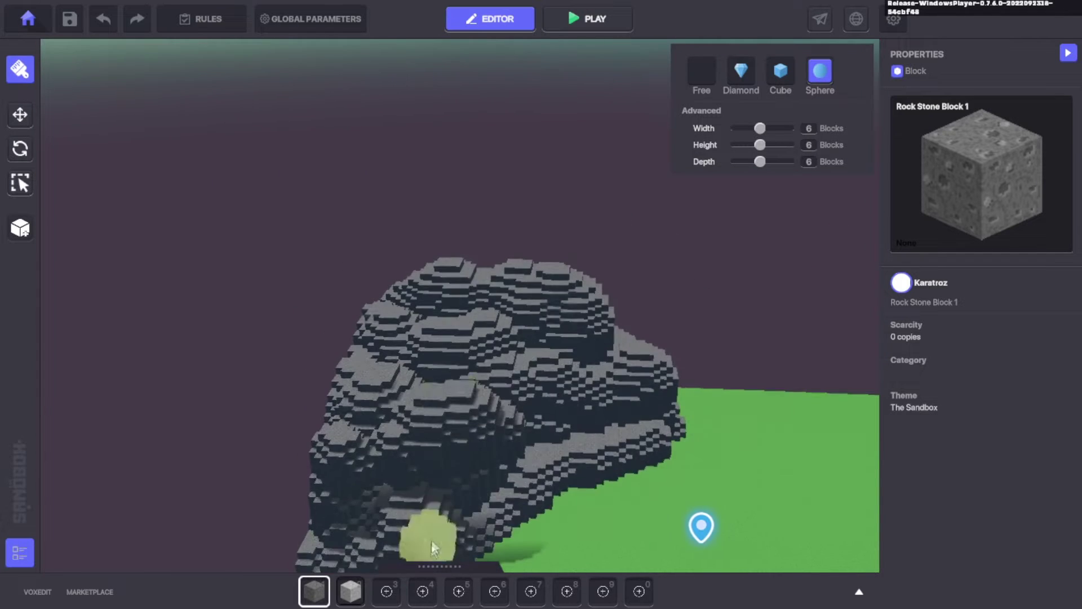
# Examine the mountain's stepped rock surface up close and around its outer side at the land's edge
pyautogui.moveTo(448, 348)
pyautogui.mouseDown(button='right')
pyautogui.moveTo(356, 374)
pyautogui.moveTo(351, 363)
pyautogui.moveTo(371, 492)
pyautogui.moveTo(445, 382)
pyautogui.mouseUp(button='right')
pyautogui.scroll(8, 440, 369)
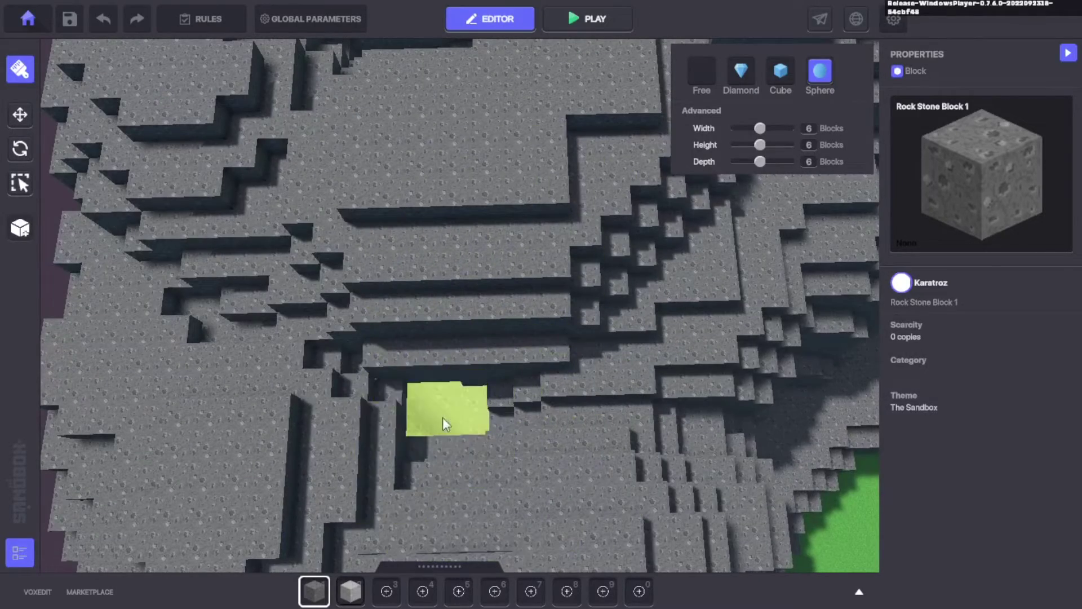
pyautogui.press('w')
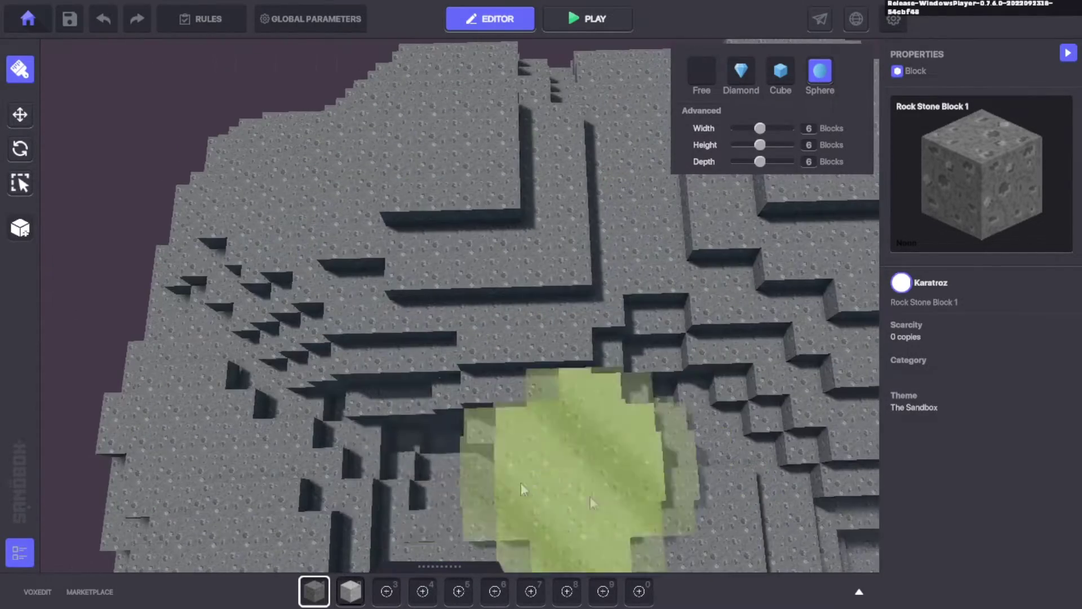
pyautogui.scroll(-2, 480, 459)
pyautogui.moveTo(495, 453)
pyautogui.mouseDown(button='right')
pyautogui.moveTo(473, 370)
pyautogui.moveTo(604, 396)
pyautogui.moveTo(532, 431)
pyautogui.moveTo(629, 401)
pyautogui.moveTo(580, 408)
pyautogui.moveTo(589, 497)
pyautogui.mouseUp(button='right')
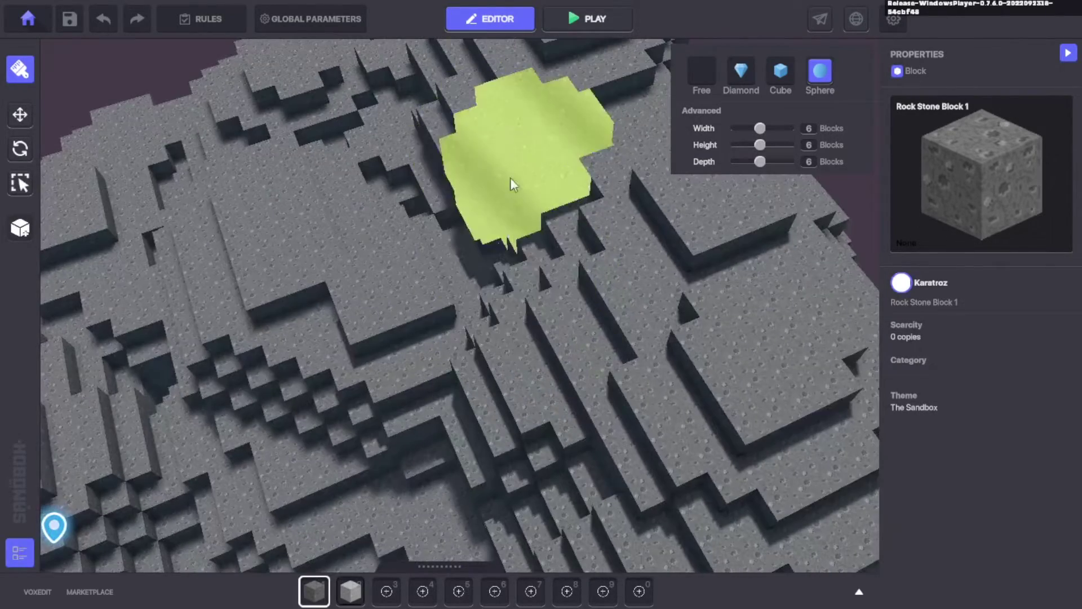
pyautogui.scroll(-3, 657, 433)
pyautogui.moveTo(645, 435)
pyautogui.mouseDown(button='middle')
pyautogui.moveTo(776, 333)
pyautogui.moveTo(570, 259)
pyautogui.moveTo(568, 322)
pyautogui.mouseUp(button='middle')
pyautogui.moveTo(462, 276)
pyautogui.mouseDown(button='right')
pyautogui.moveTo(598, 243)
pyautogui.moveTo(437, 283)
pyautogui.mouseUp(button='right')
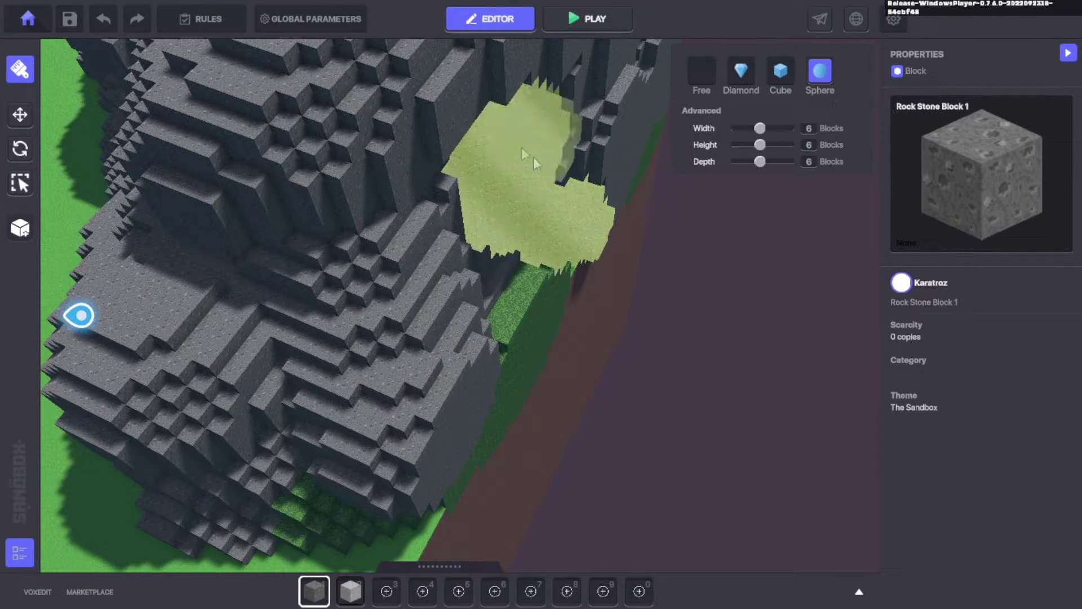
pyautogui.moveTo(519, 197)
pyautogui.mouseDown(button='right')
pyautogui.moveTo(338, 382)
pyautogui.moveTo(283, 387)
pyautogui.moveTo(395, 359)
pyautogui.mouseUp(button='right')
pyautogui.scroll(-3, 396, 359)
pyautogui.moveTo(247, 479); pyautogui.dragTo(543, 347, button='right')
pyautogui.scroll(-2, 545, 346)
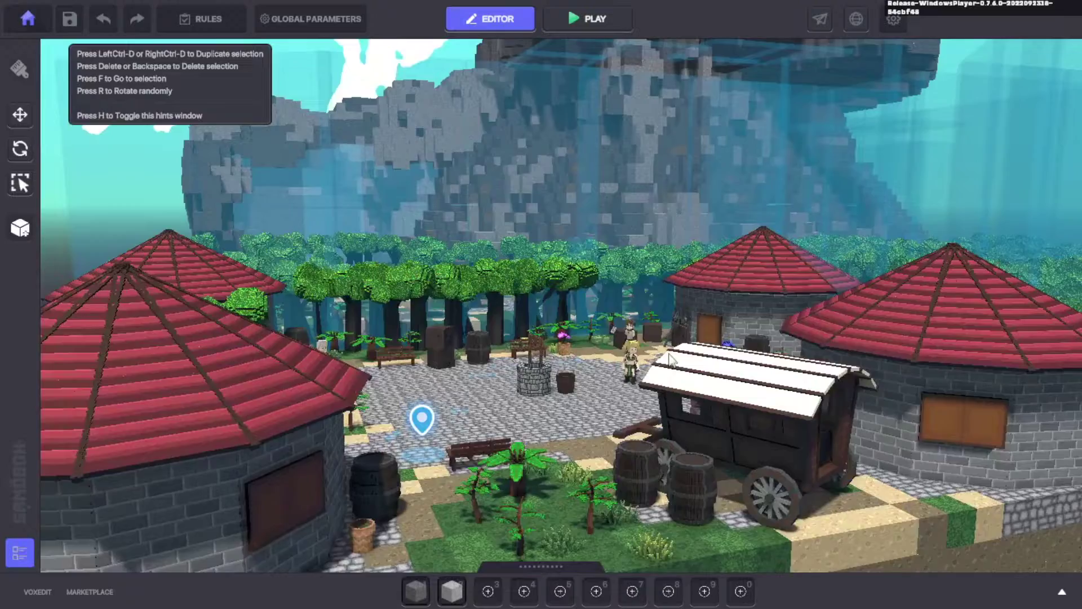
# Examine the finished medieval map's village square, surrounding forest, mountain and waterfalls from several viewpoints
pyautogui.moveTo(670, 361); pyautogui.dragTo(777, 225, button='right')
pyautogui.scroll(2, 753, 262)
pyautogui.scroll(-5, 754, 263)
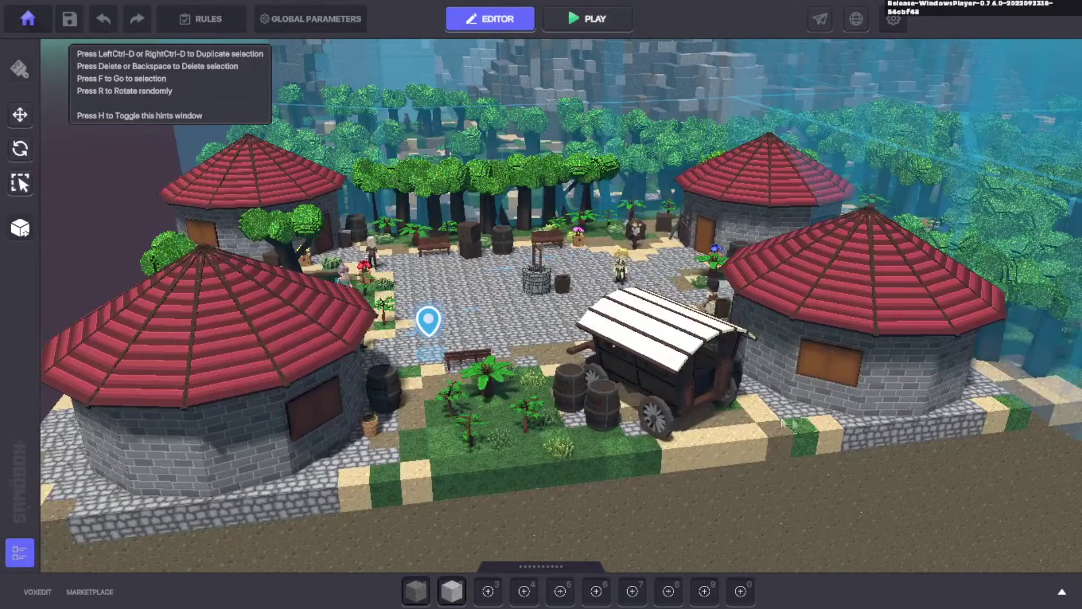
pyautogui.scroll(-3, 527, 403)
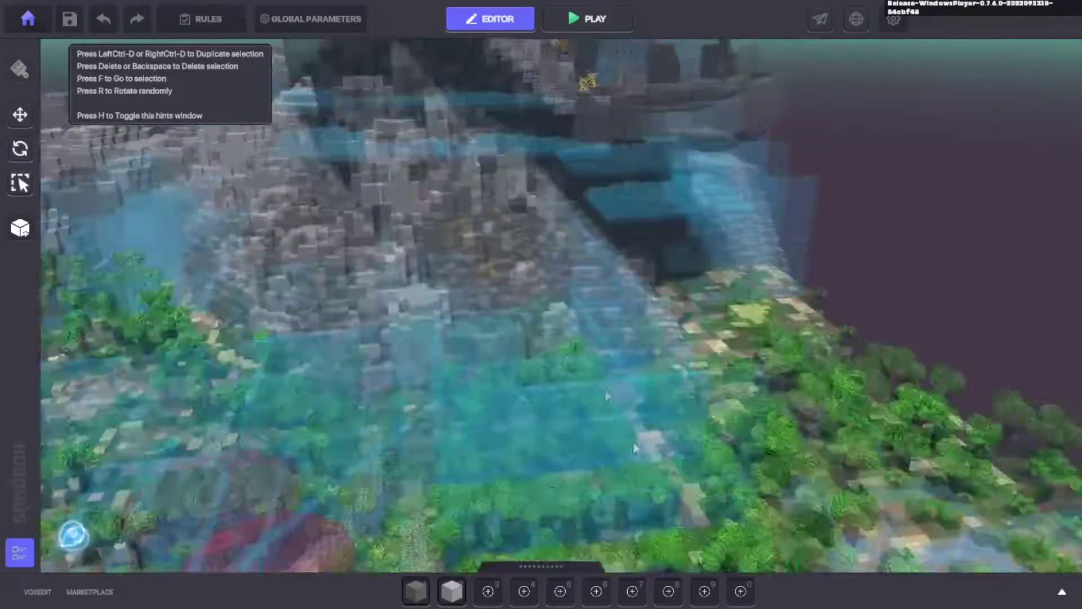
pyautogui.scroll(2, 456, 248)
pyautogui.moveTo(453, 226); pyautogui.dragTo(682, 177, button='middle')
pyautogui.moveTo(616, 411); pyautogui.dragTo(791, 439, button='middle')
pyautogui.moveTo(502, 429); pyautogui.dragTo(937, 377, button='middle')
pyautogui.scroll(1, 731, 446)
pyautogui.scroll(-1, 732, 448)
pyautogui.scroll(-1, 731, 445)
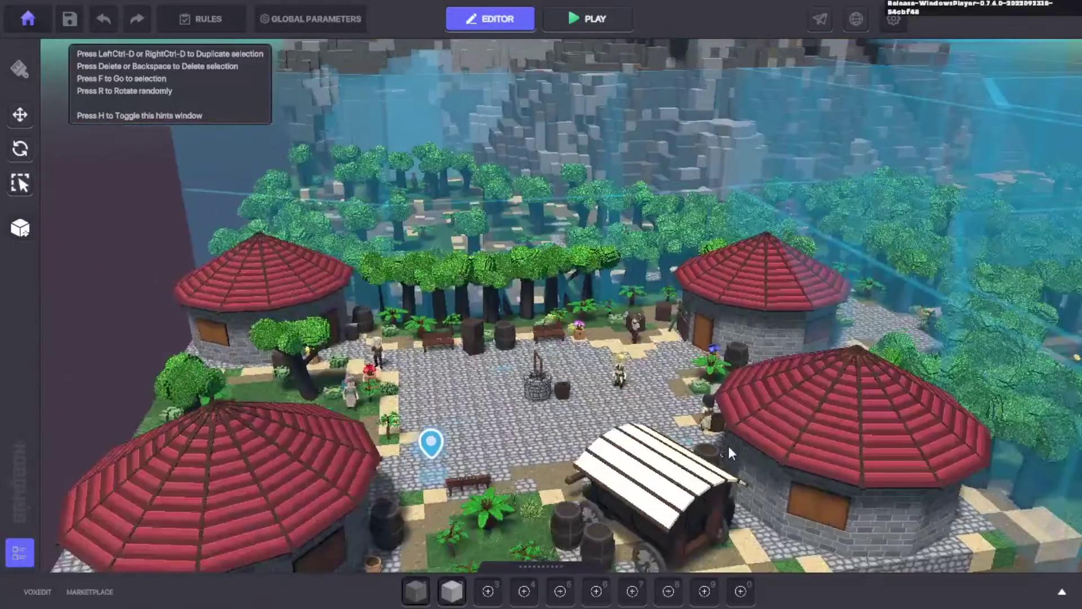
pyautogui.scroll(1, 731, 445)
pyautogui.moveTo(726, 444); pyautogui.dragTo(755, 448, button='right')
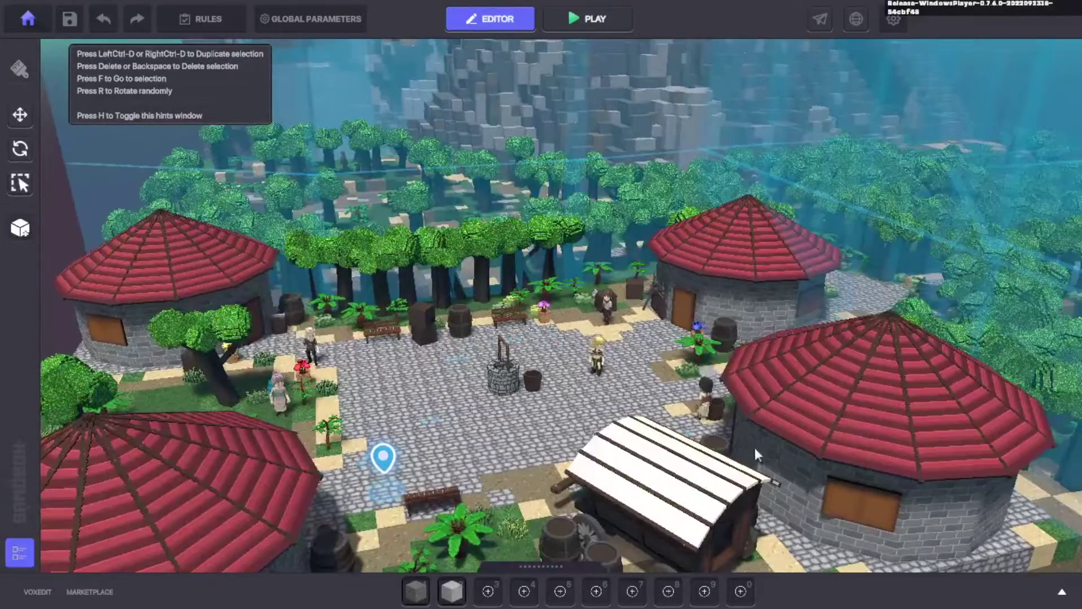
# Tour the medieval map's buildings and mountaintop castle, inspecting individual objects such as the Book Case
pyautogui.click(797, 415)
pyautogui.moveTo(586, 505); pyautogui.dragTo(269, 342, button='right')
pyautogui.moveTo(518, 457); pyautogui.dragTo(657, 306, button='right')
pyautogui.moveTo(479, 194); pyautogui.dragTo(604, 216, button='right')
pyautogui.moveTo(565, 385); pyautogui.dragTo(495, 171, button='right')
pyautogui.moveTo(509, 228); pyautogui.dragTo(331, 240, button='right')
pyautogui.click(556, 418)
pyautogui.click(399, 179)
pyautogui.moveTo(399, 179); pyautogui.dragTo(467, 235, button='right')
pyautogui.click(468, 234)
pyautogui.moveTo(466, 343); pyautogui.dragTo(699, 240, button='right')
pyautogui.scroll(-10, 593, 305)
pyautogui.moveTo(594, 305); pyautogui.dragTo(806, 404, button='right')
pyautogui.moveTo(806, 404); pyautogui.dragTo(596, 244, button='middle')
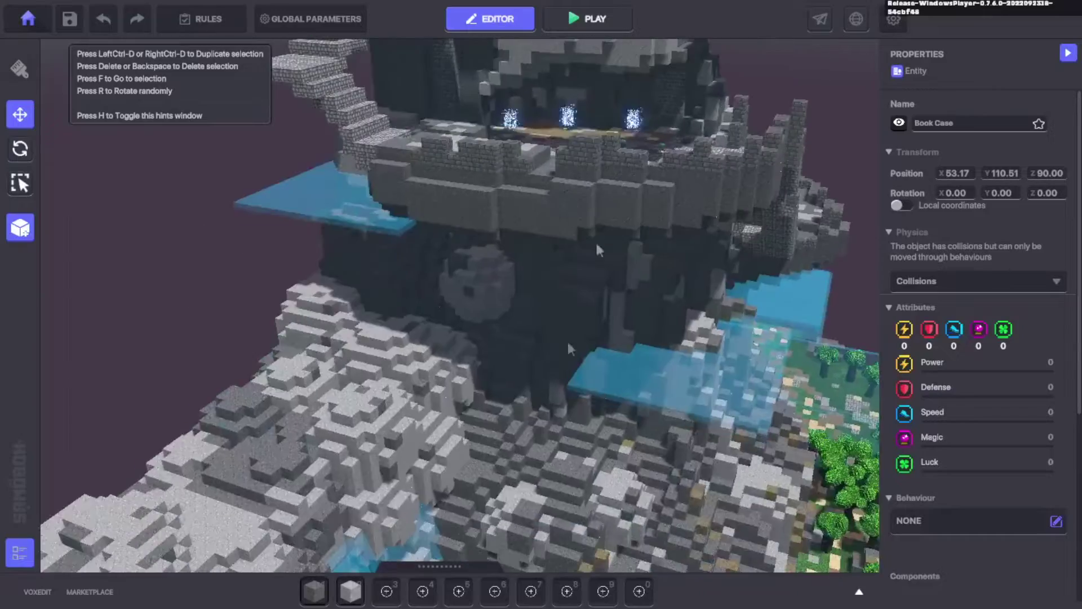
# Examine the forest at the mountain's foot and the caves with their rock, crystal and lava blocks
pyautogui.moveTo(563, 450); pyautogui.dragTo(550, 208, button='middle')
pyautogui.scroll(6, 554, 458)
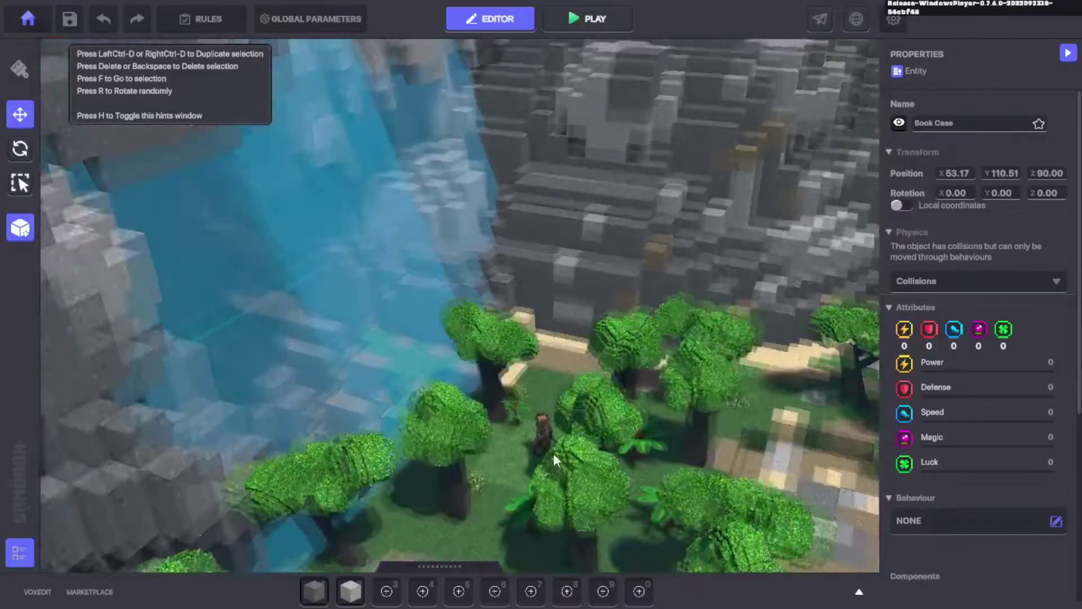
pyautogui.scroll(8, 553, 453)
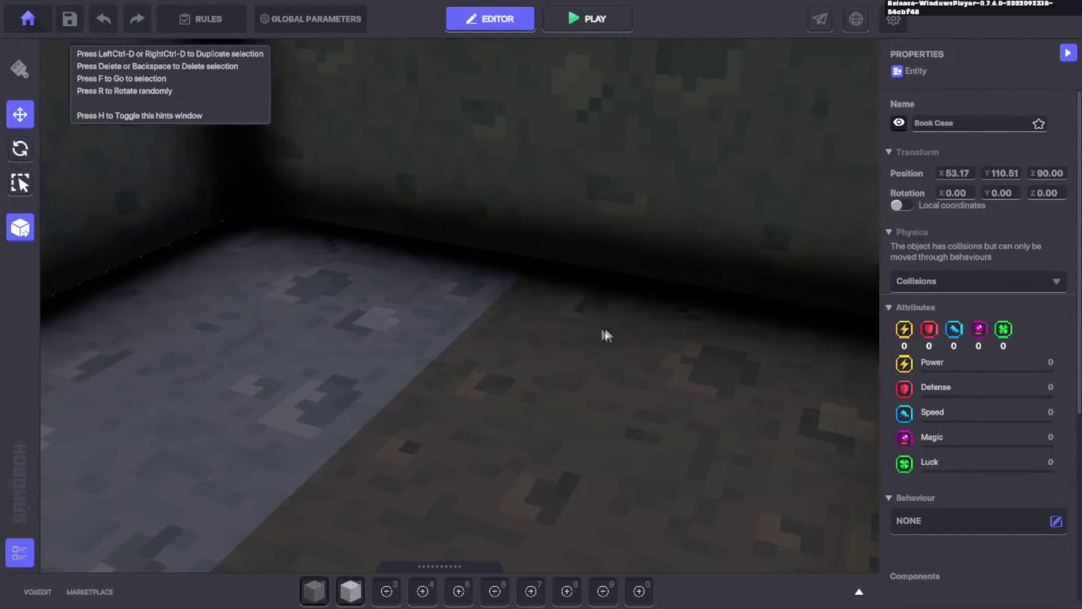
pyautogui.scroll(-5, 604, 331)
pyautogui.scroll(4, 637, 363)
pyautogui.moveTo(638, 363); pyautogui.dragTo(577, 363, button='right')
pyautogui.scroll(5, 578, 145)
pyautogui.moveTo(497, 203); pyautogui.dragTo(748, 338, button='right')
pyautogui.scroll(5, 620, 361)
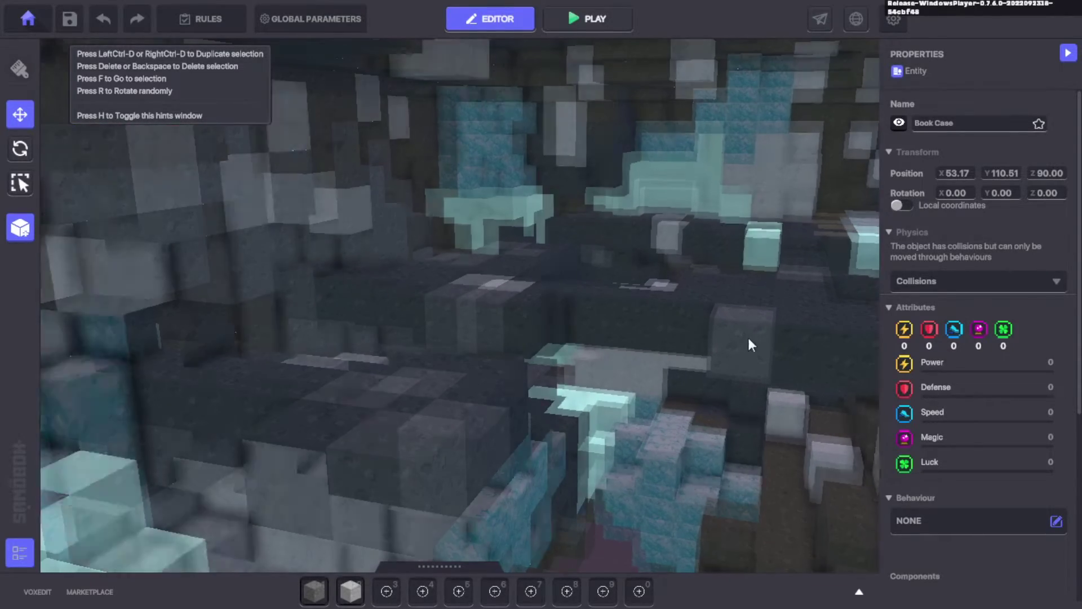
pyautogui.scroll(1, 749, 338)
pyautogui.scroll(4, 693, 212)
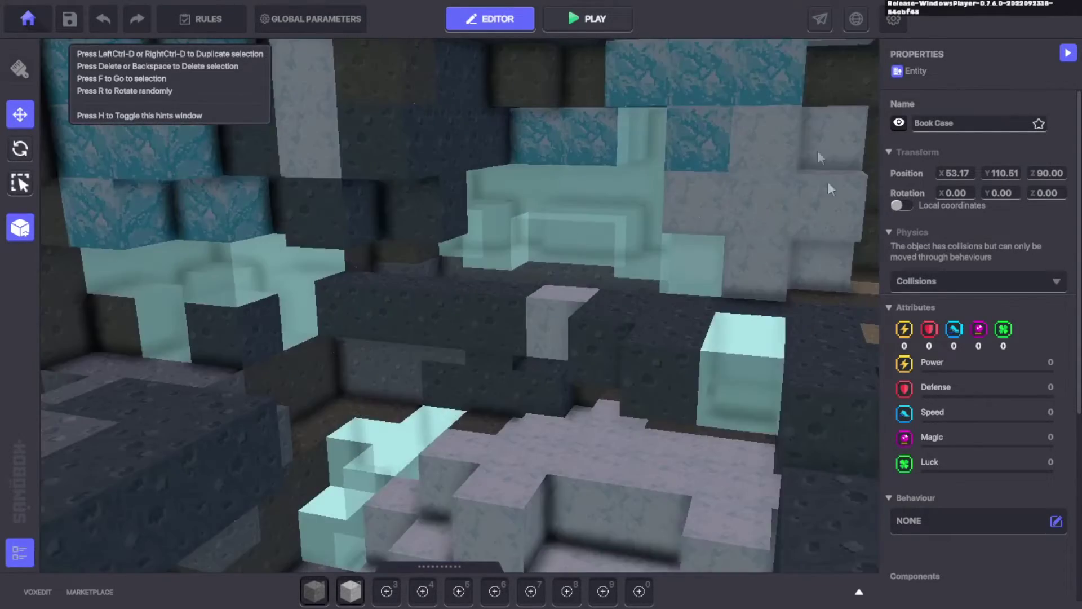
pyautogui.scroll(-5, 737, 332)
pyautogui.scroll(-10, 744, 314)
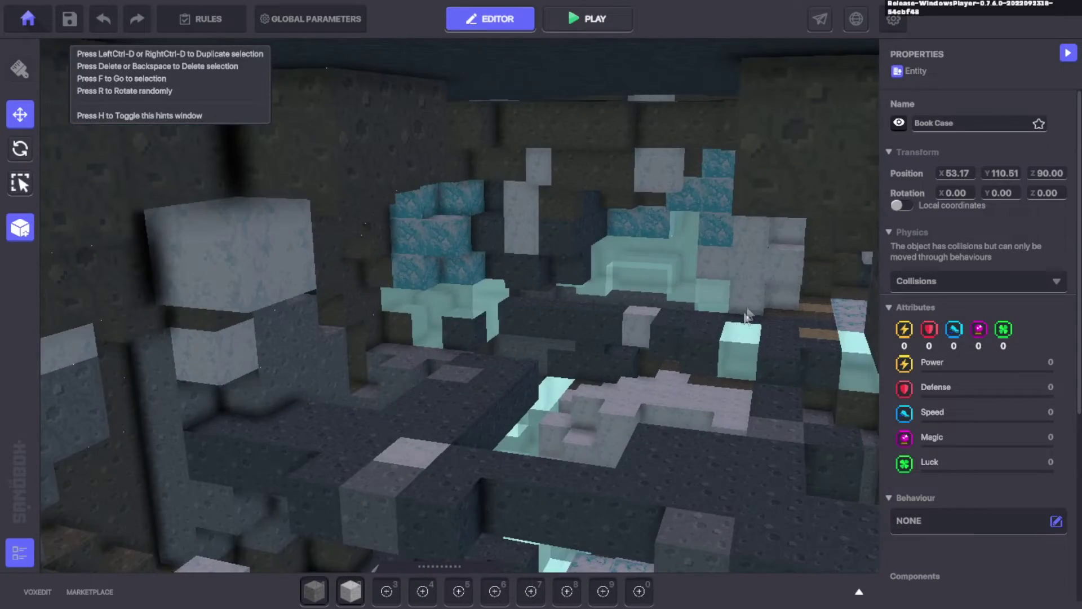
pyautogui.moveTo(755, 300); pyautogui.dragTo(445, 347, button='right')
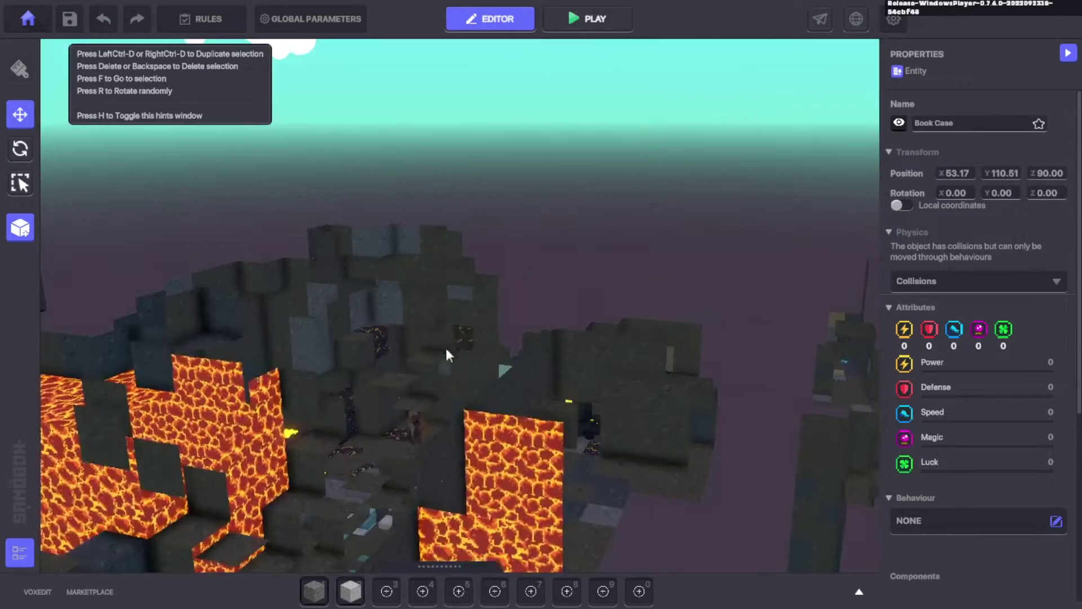
pyautogui.scroll(-8, 480, 350)
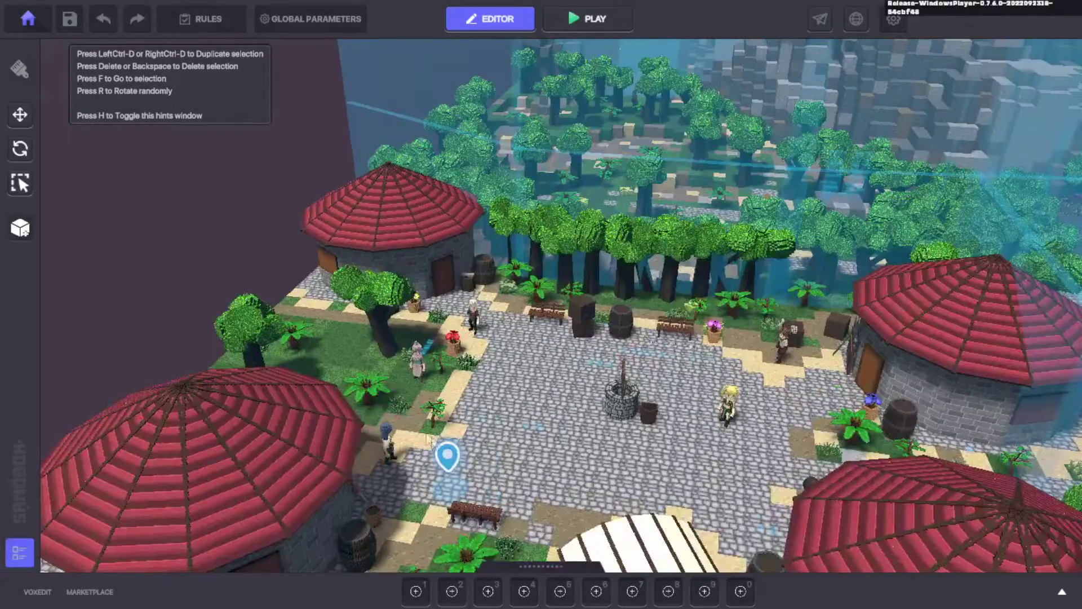
# Playtest the village quest: assure the Middle Aged Woman that things will be different today, finish her dialogue and talk to the Middle Aged Man
pyautogui.scroll(5, 476, 433)
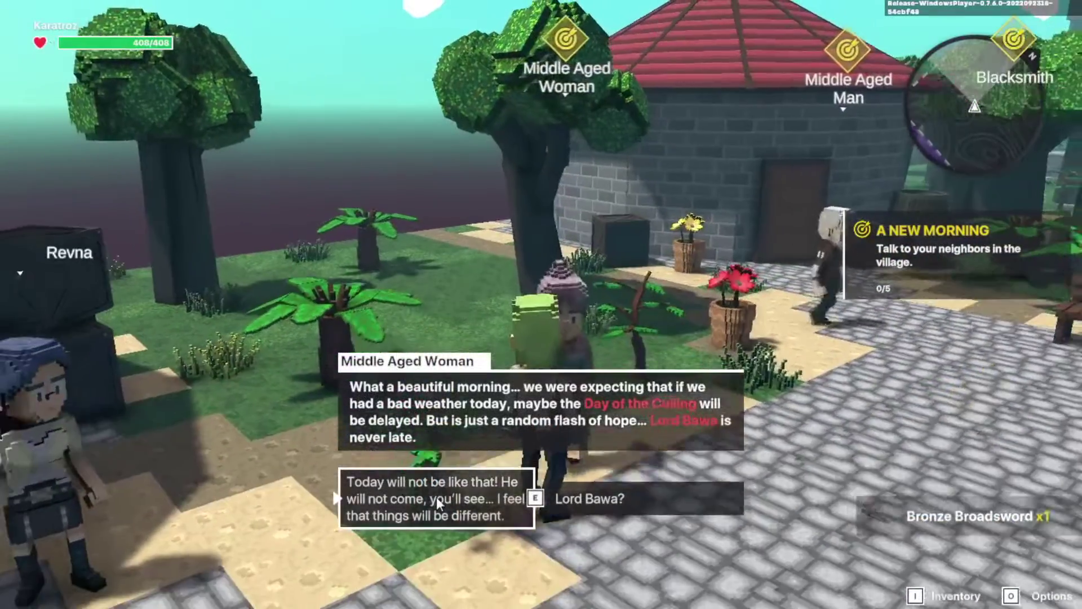
pyautogui.click(436, 496)
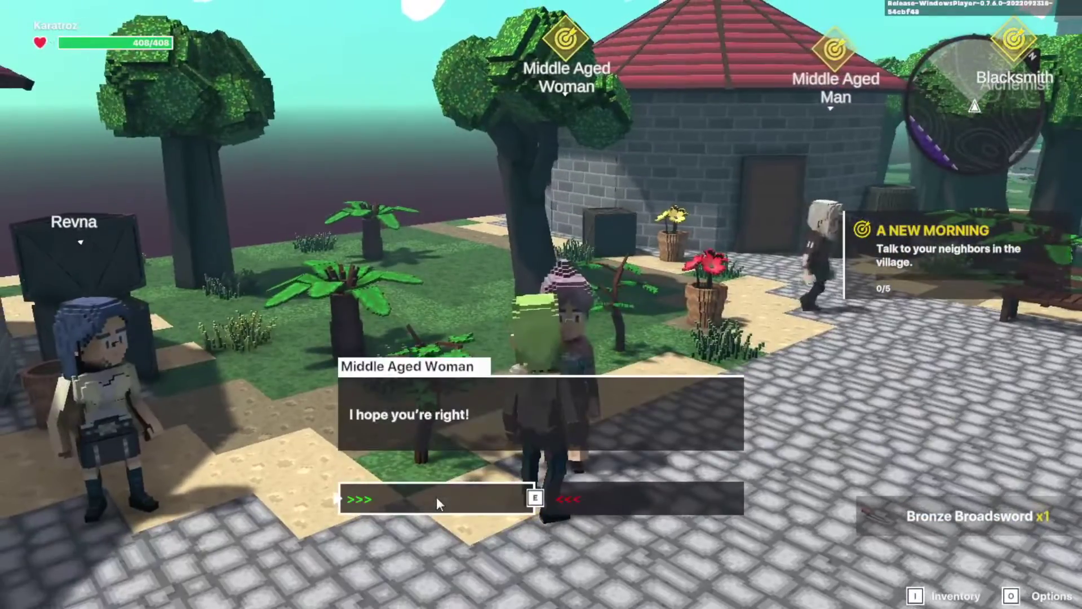
pyautogui.click(436, 496)
pyautogui.press('w')
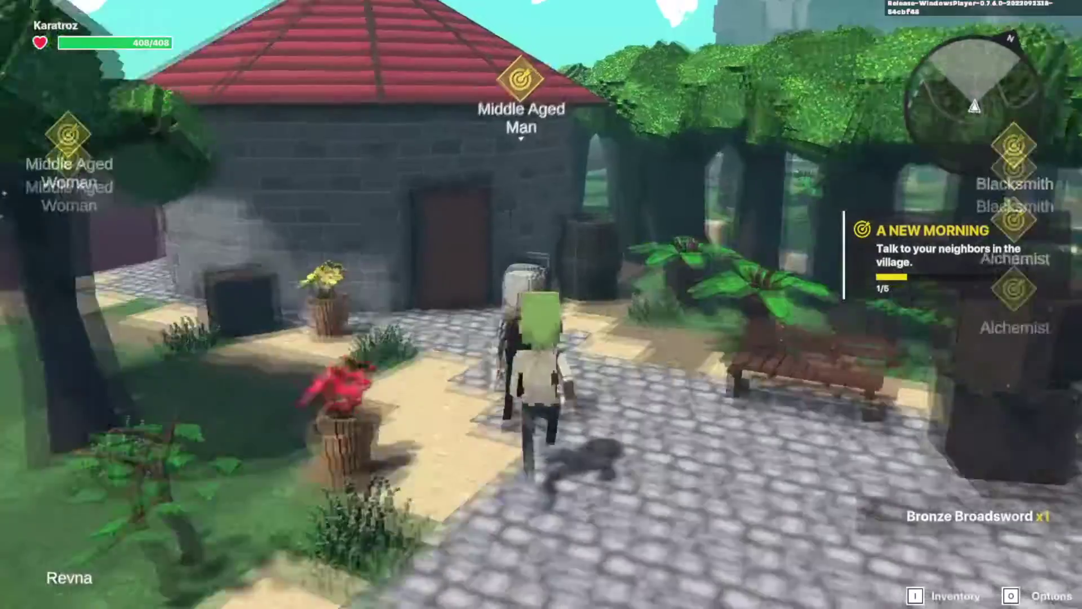
pyautogui.press('e')
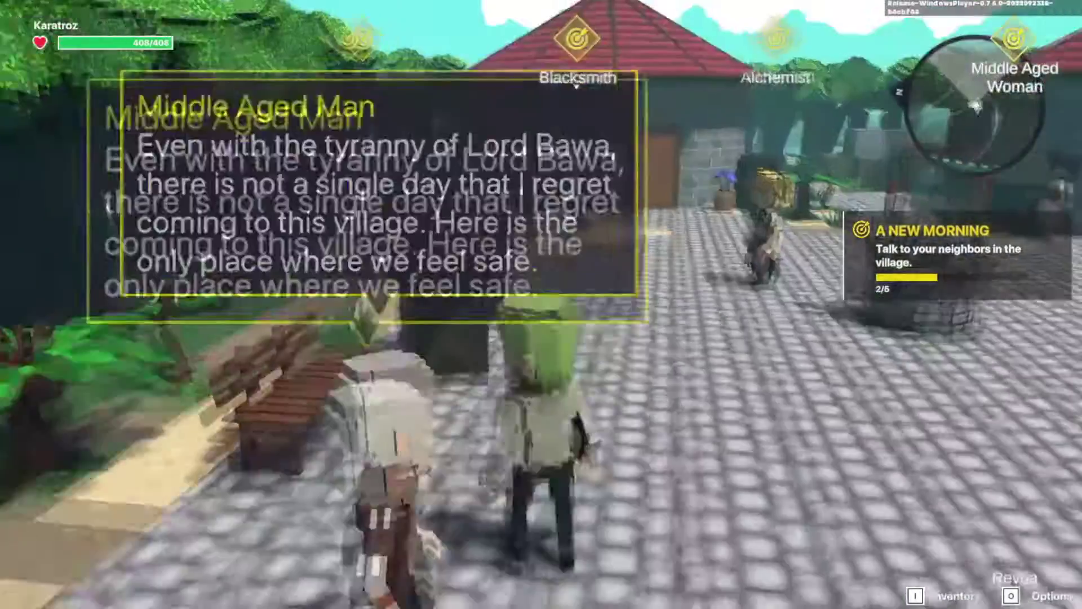
# Walk to the Blacksmith, talk to him and choose the reply about having a good feeling today
pyautogui.press('w')
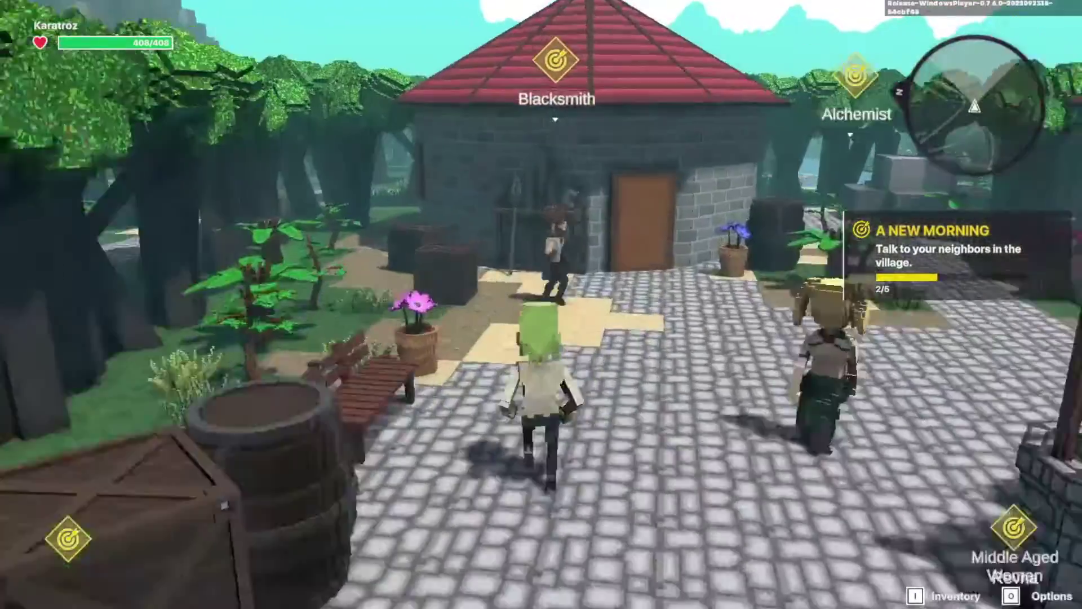
pyautogui.press('e')
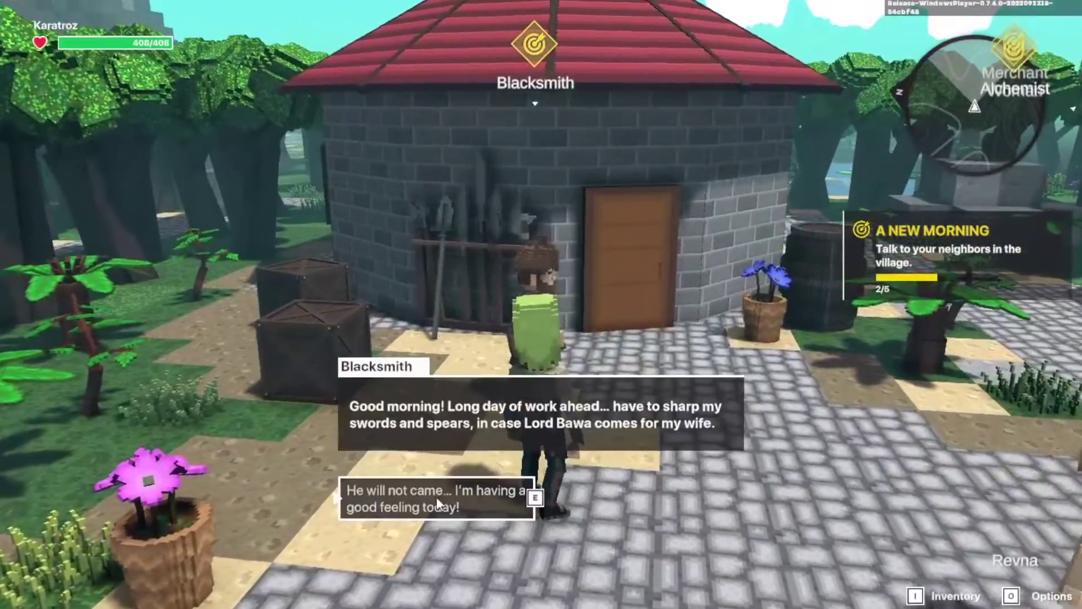
pyautogui.click(437, 496)
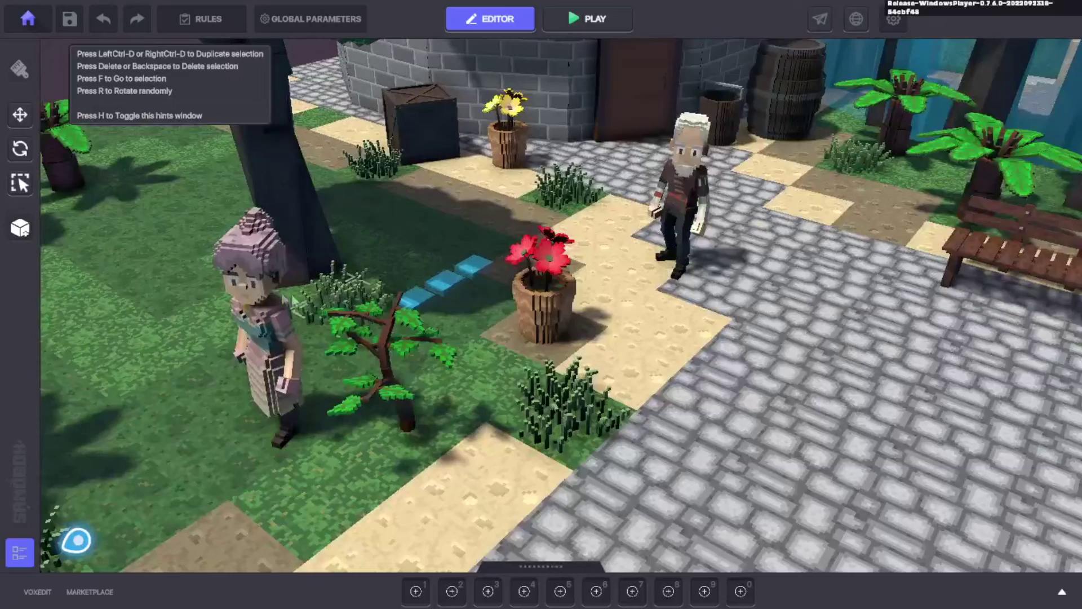
# Select the Middle Aged Woman in the village and review her Citizen behaviour, Indicator and Speaker components
pyautogui.click(254, 327)
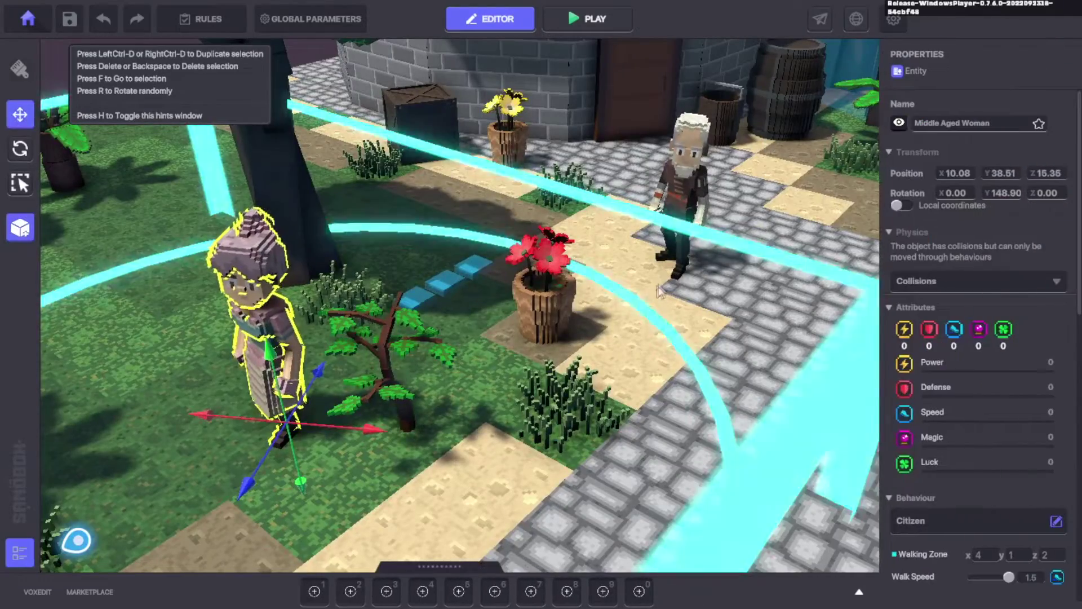
pyautogui.press('f')
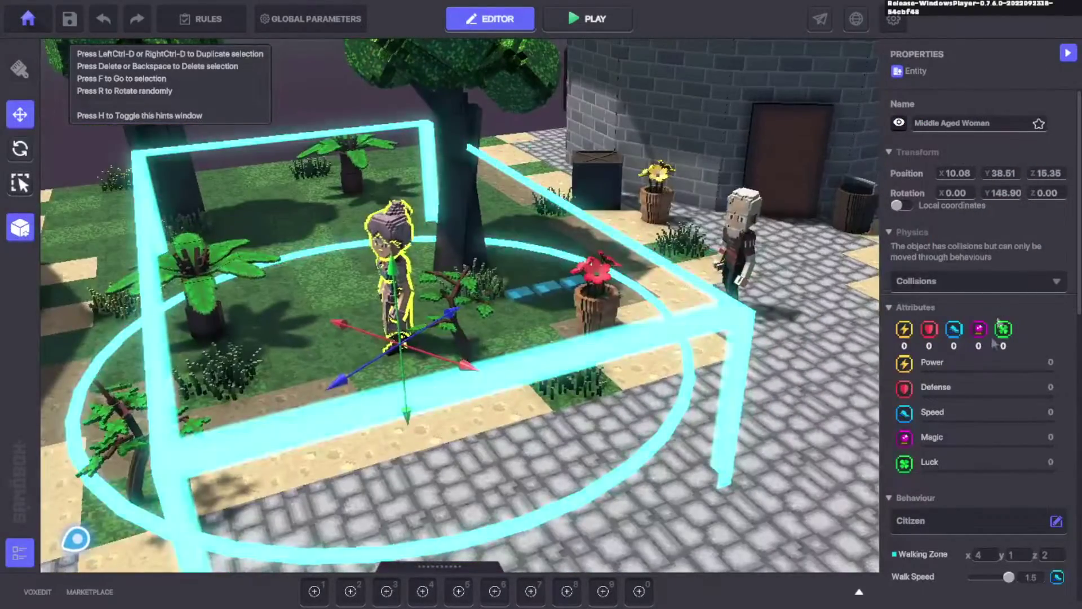
pyautogui.scroll(-3, 953, 418)
pyautogui.scroll(-3, 947, 405)
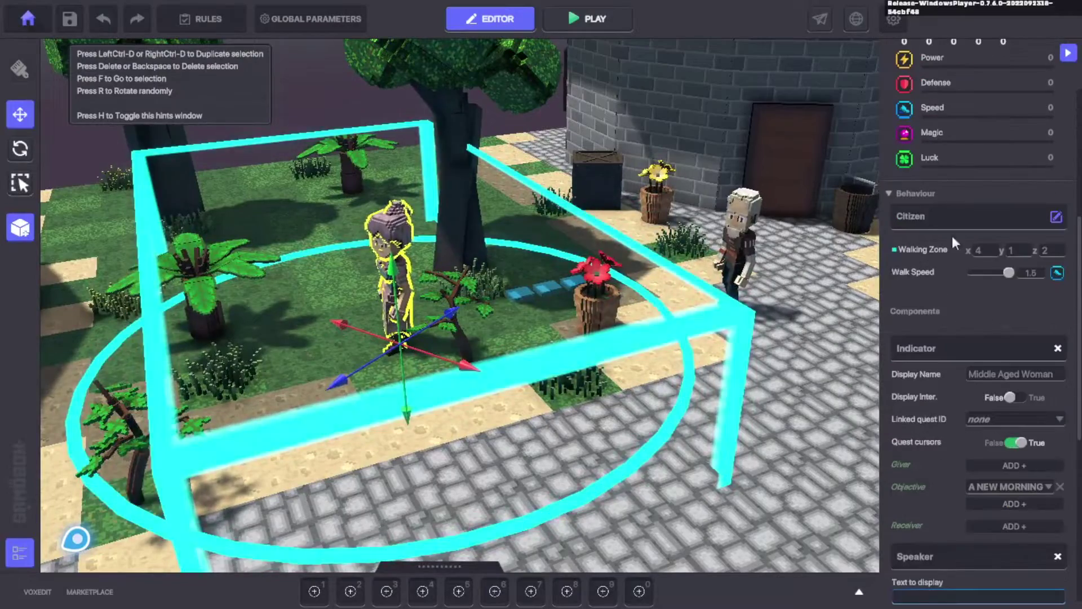
pyautogui.scroll(-2, 958, 349)
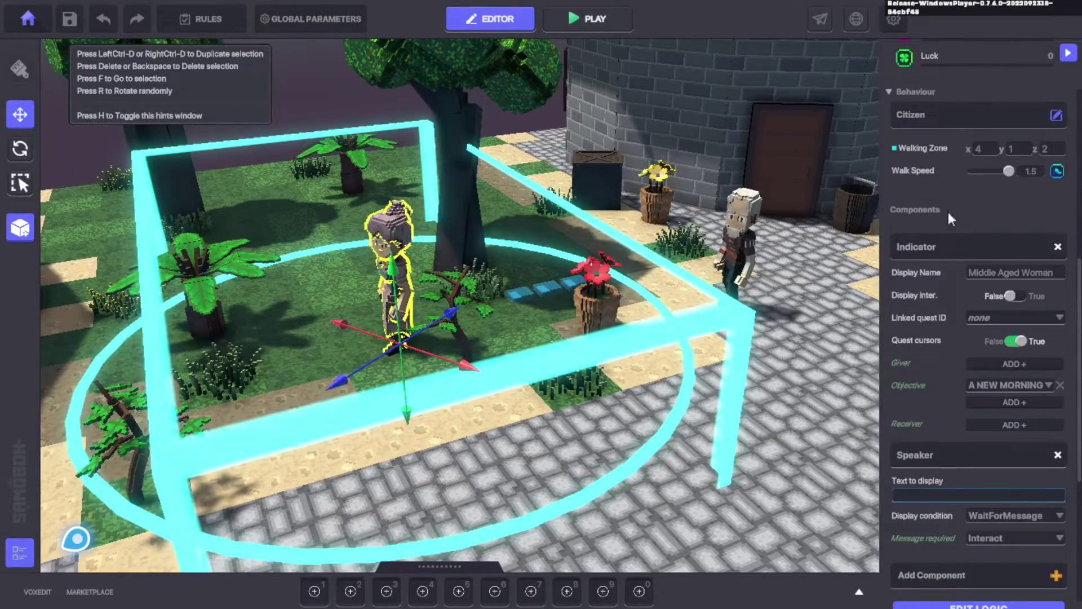
# Compare the Speaker components of the Middle Aged Woman and the Middle Aged Man, ending with the woman selected
pyautogui.scroll(-1, 939, 451)
pyautogui.click(939, 445)
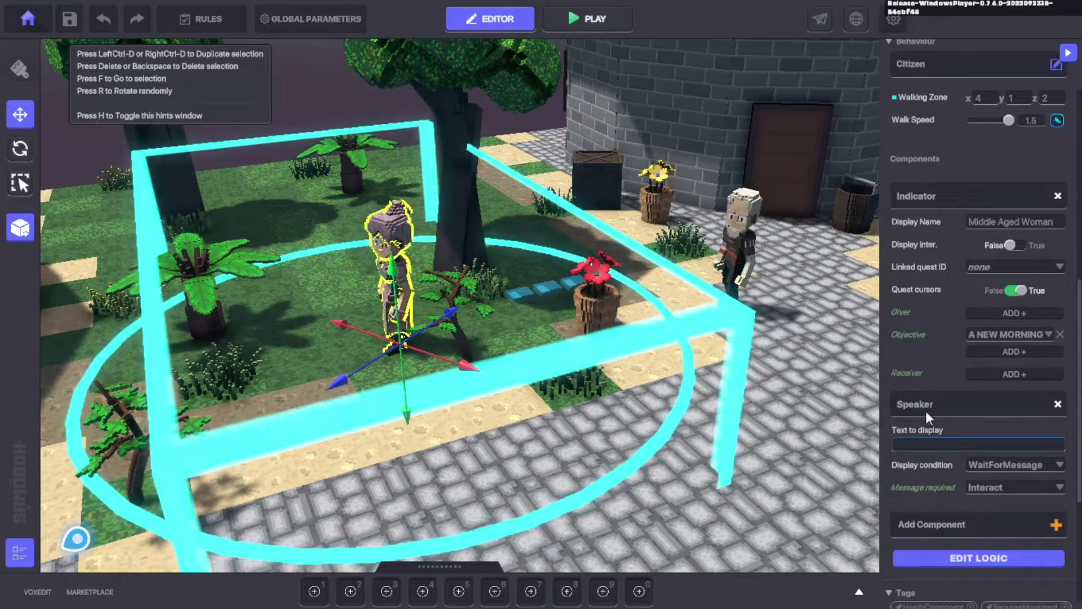
pyautogui.moveTo(621, 456); pyautogui.dragTo(370, 482, button='right')
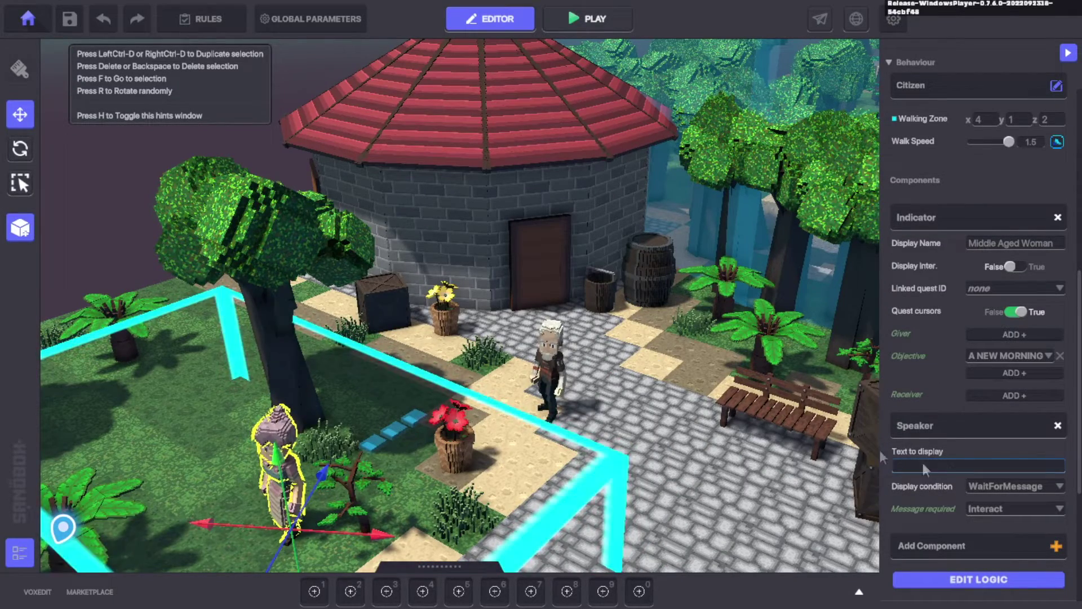
pyautogui.click(550, 342)
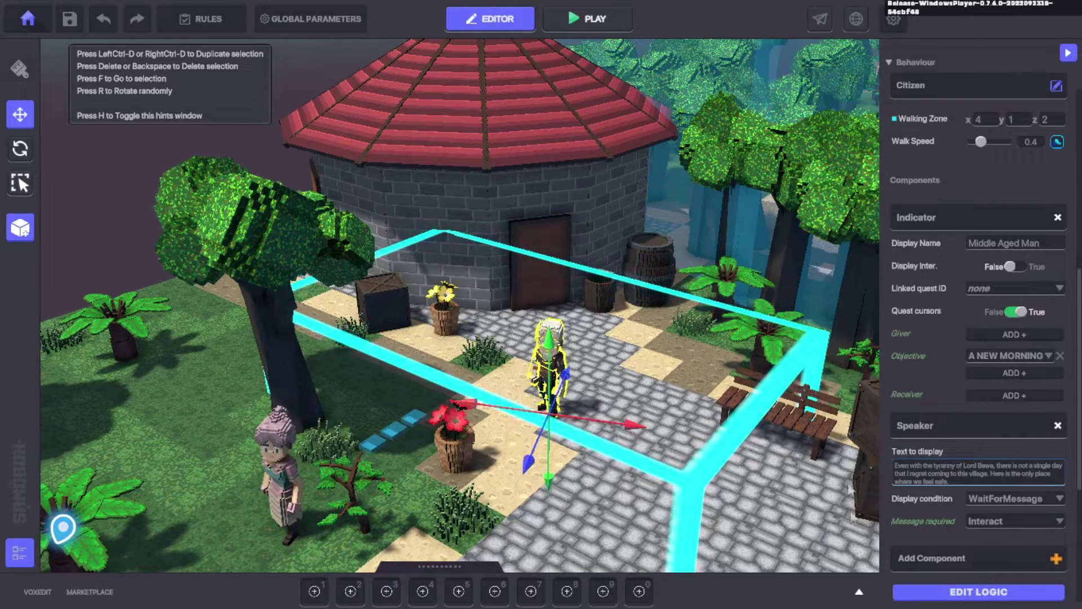
pyautogui.click(283, 450)
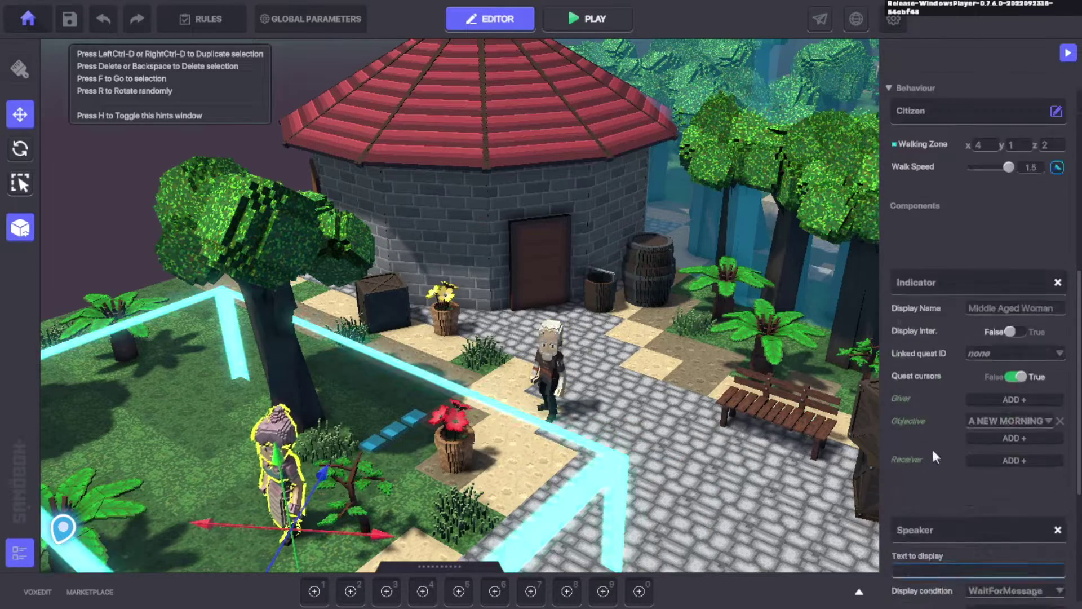
# Open the Middle Aged Woman's full logic and review her flee, Indicator and Speaker settings, including the message sent when spoken
pyautogui.scroll(-3, 956, 491)
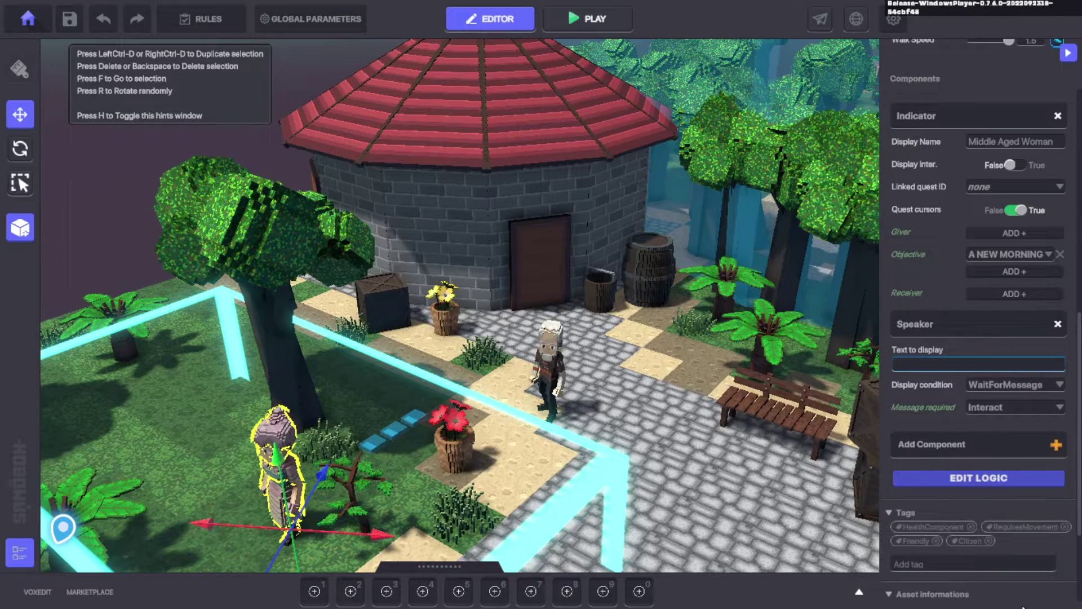
pyautogui.scroll(8, 1014, 517)
pyautogui.scroll(-1, 968, 438)
pyautogui.moveTo(591, 536); pyautogui.dragTo(651, 462, button='middle')
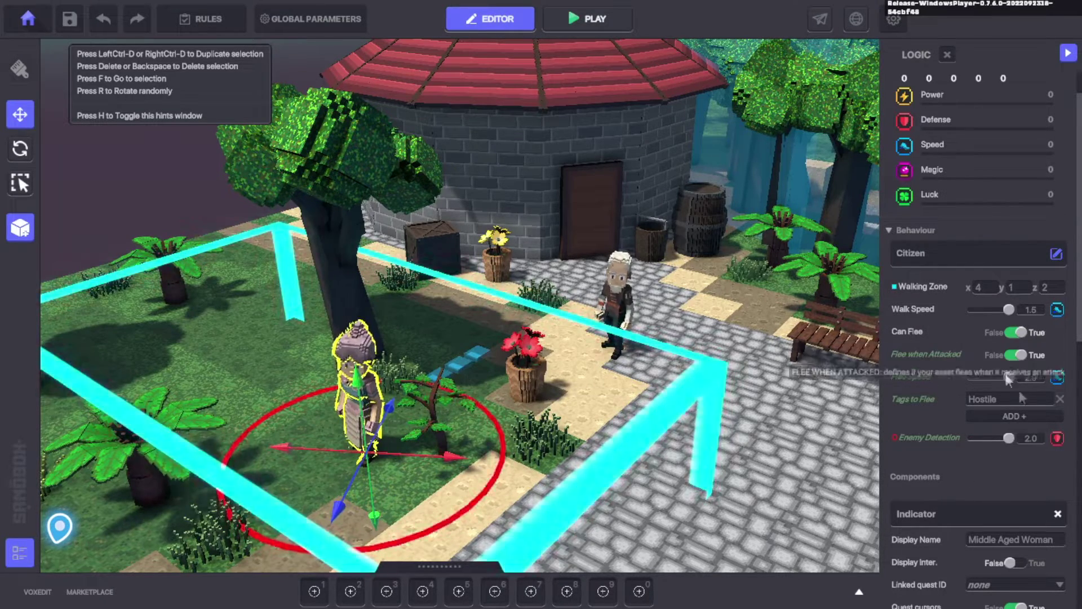
pyautogui.scroll(-10, 971, 525)
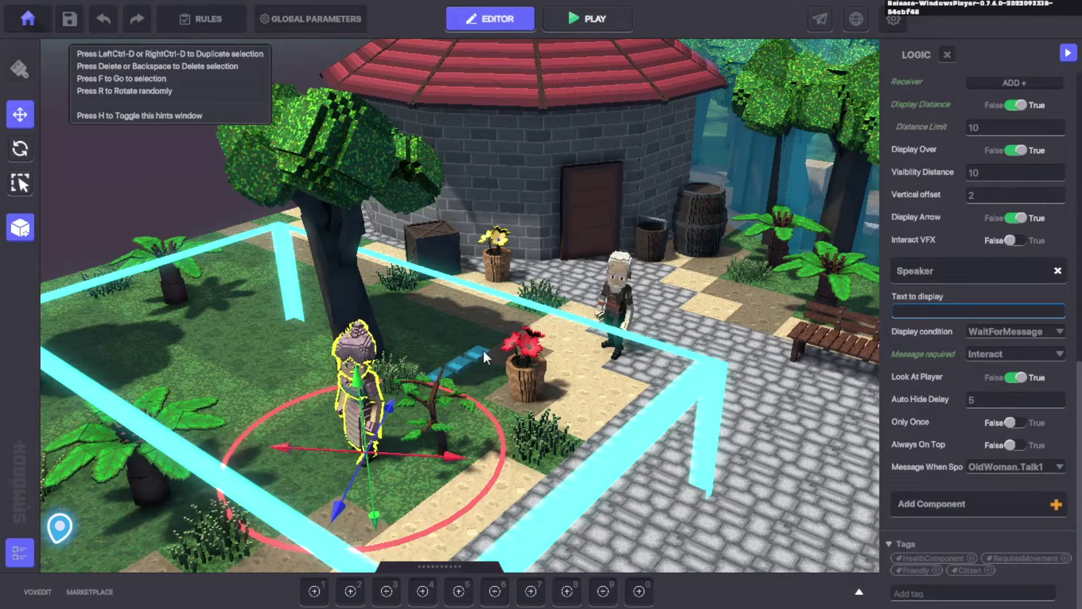
# Select the invisible Asker block beside the Middle Aged Woman and review its speaker name, question and answers
pyautogui.click(483, 350)
pyautogui.scroll(3, 985, 211)
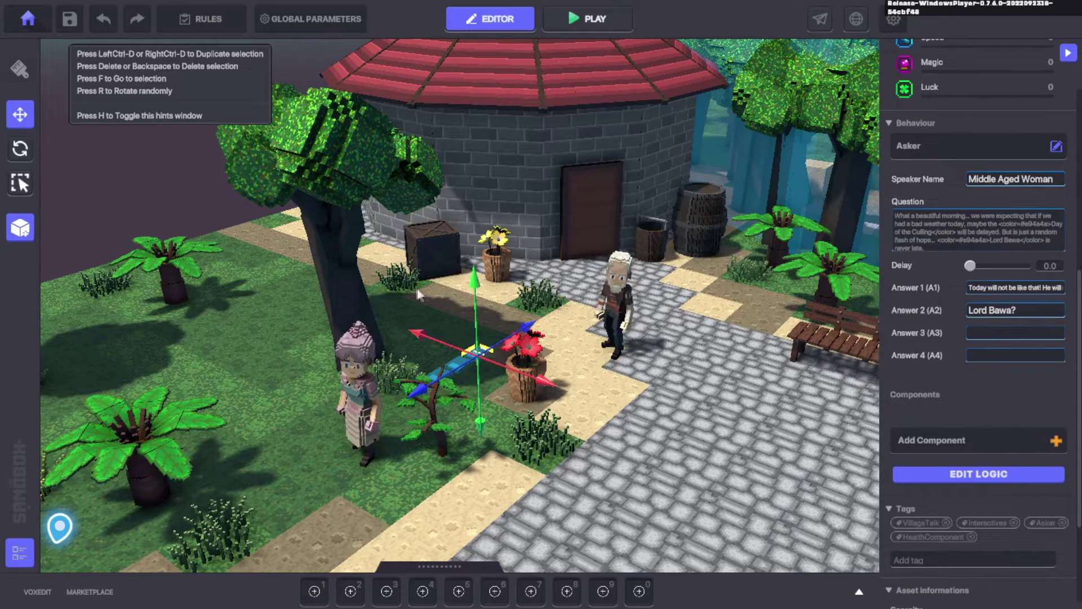
pyautogui.scroll(3, 492, 377)
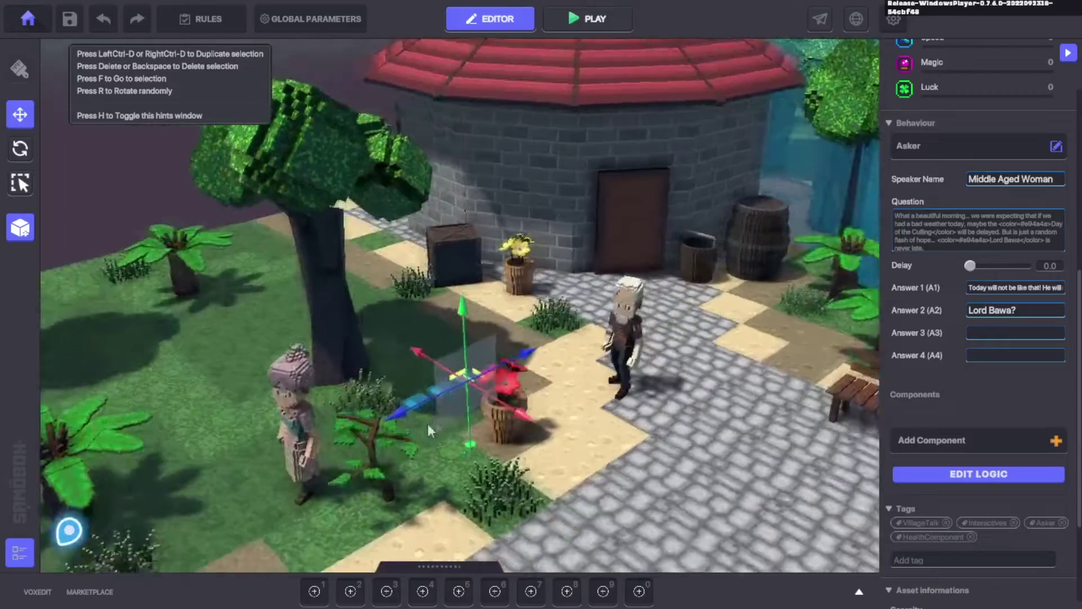
# Select the Blacksmith near the crates and review his attributes, Citizen behaviour and walking zone
pyautogui.moveTo(429, 426); pyautogui.dragTo(681, 408, button='right')
pyautogui.scroll(3, 362, 458)
pyautogui.scroll(-3, 363, 458)
pyautogui.scroll(4, 681, 407)
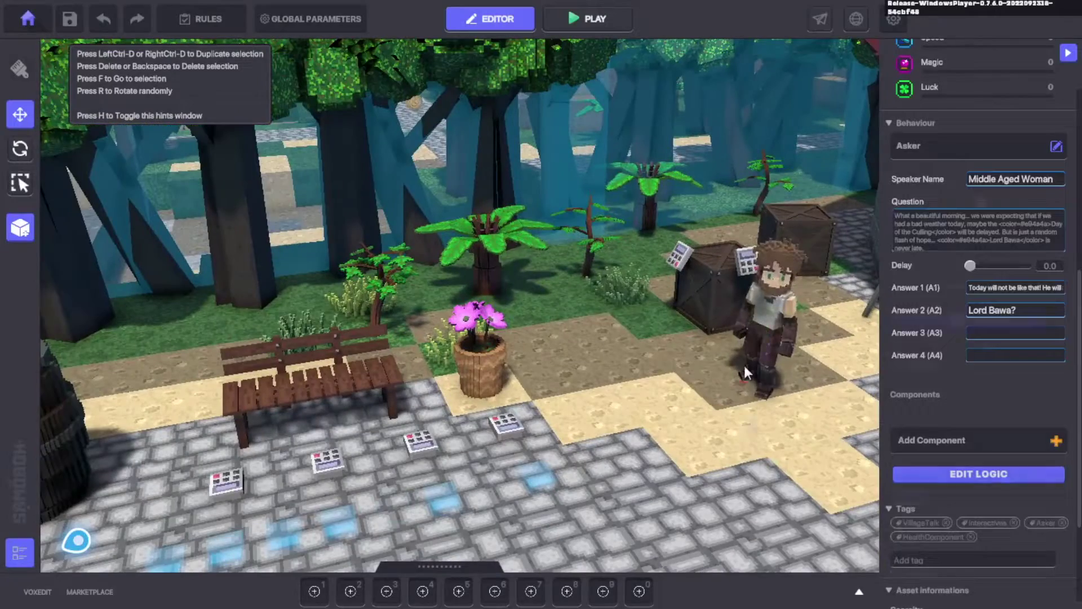
pyautogui.click(744, 365)
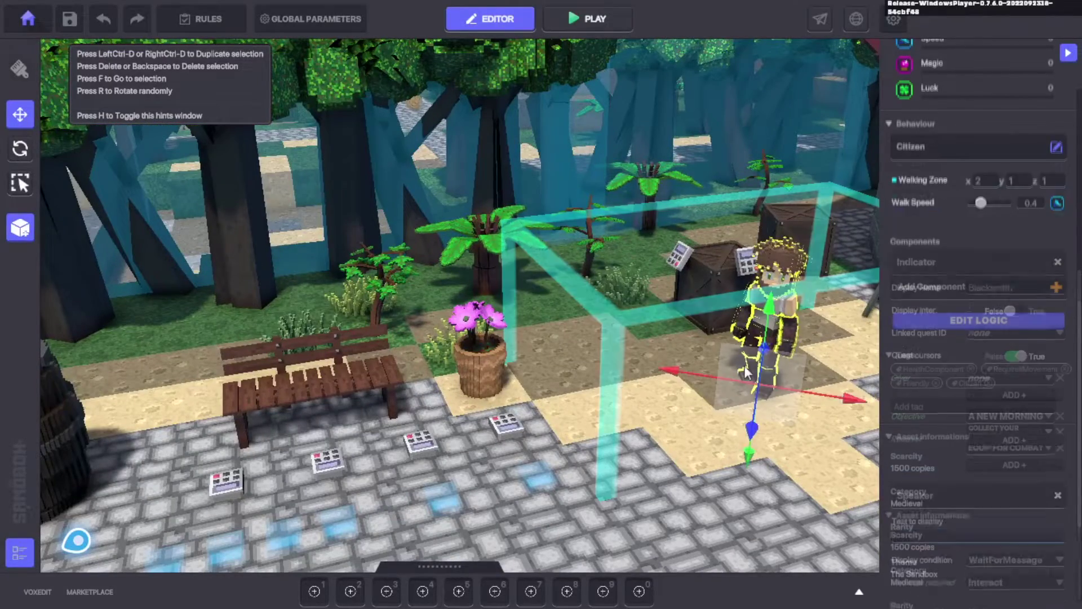
pyautogui.scroll(5, 959, 356)
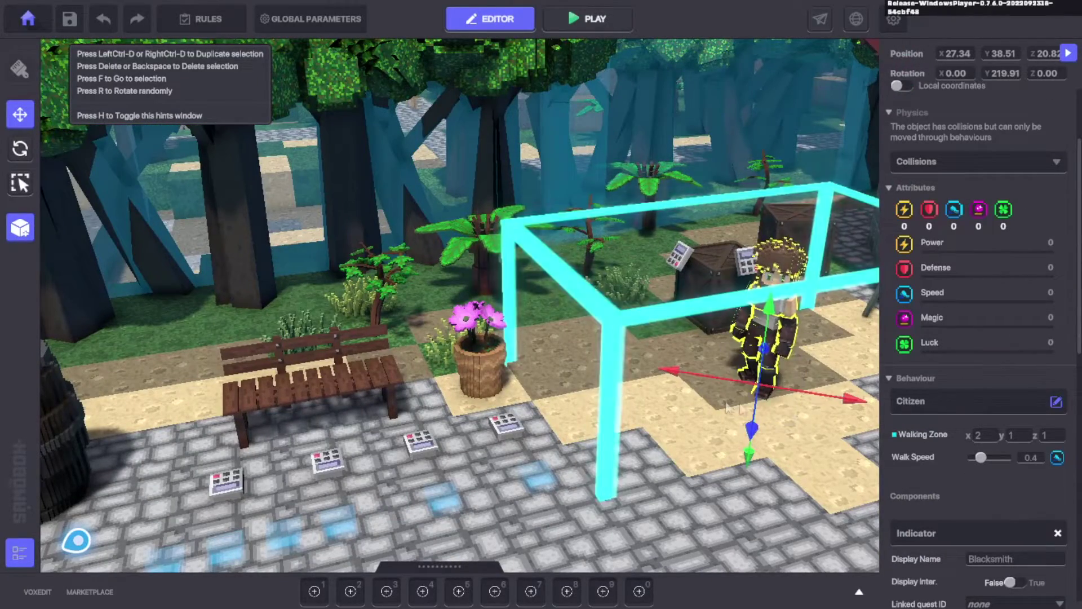
pyautogui.moveTo(745, 490); pyautogui.dragTo(727, 409, button='right')
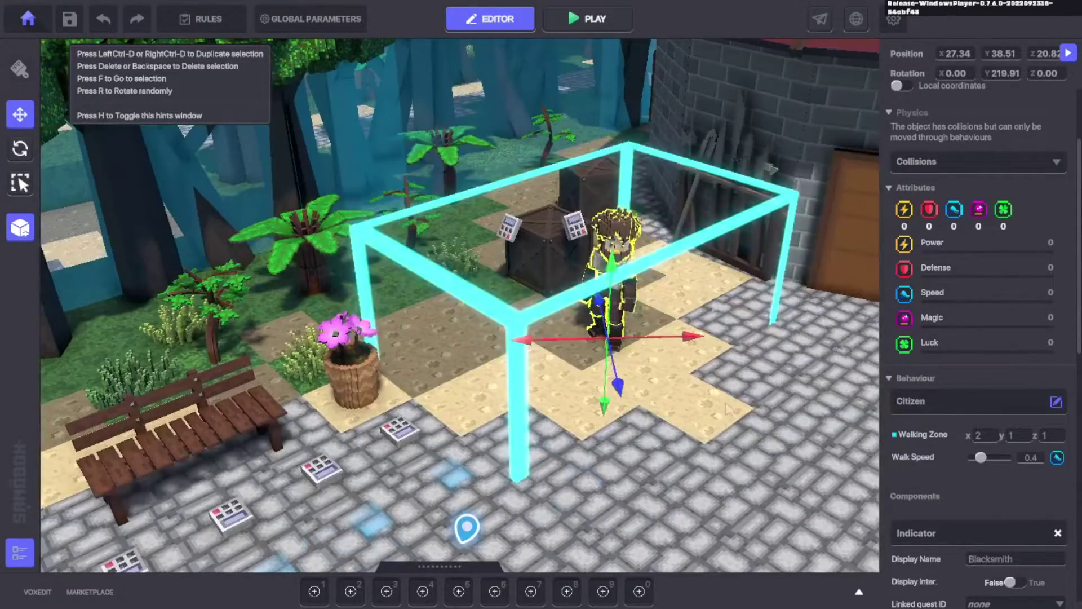
# Review the Blacksmith's quest objectives, then open his full logic and examine the flee, Indicator and Speaker settings
pyautogui.scroll(-5, 958, 452)
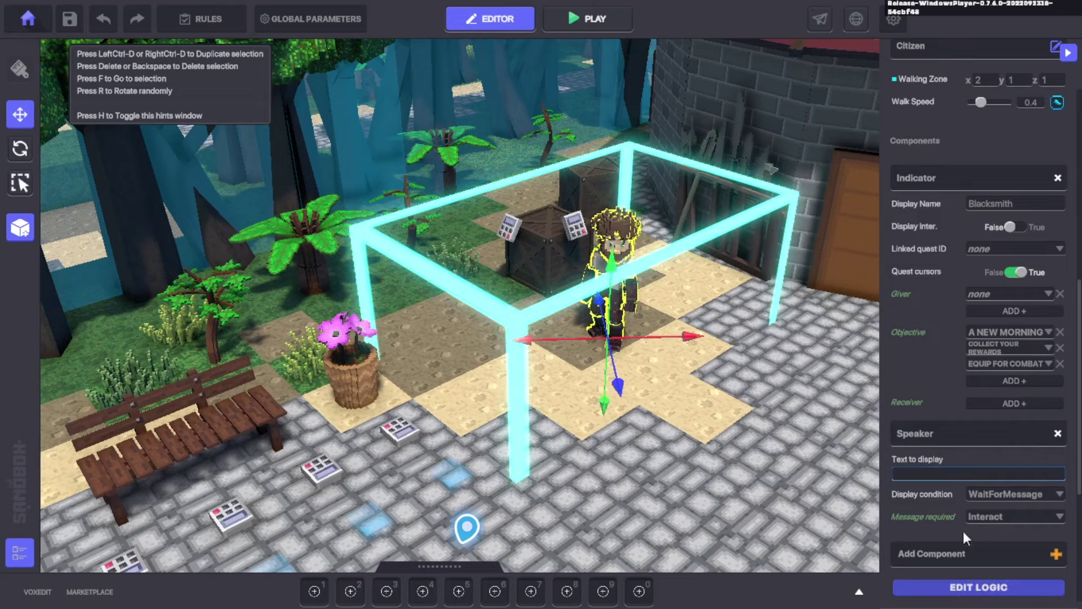
pyautogui.scroll(-1, 969, 534)
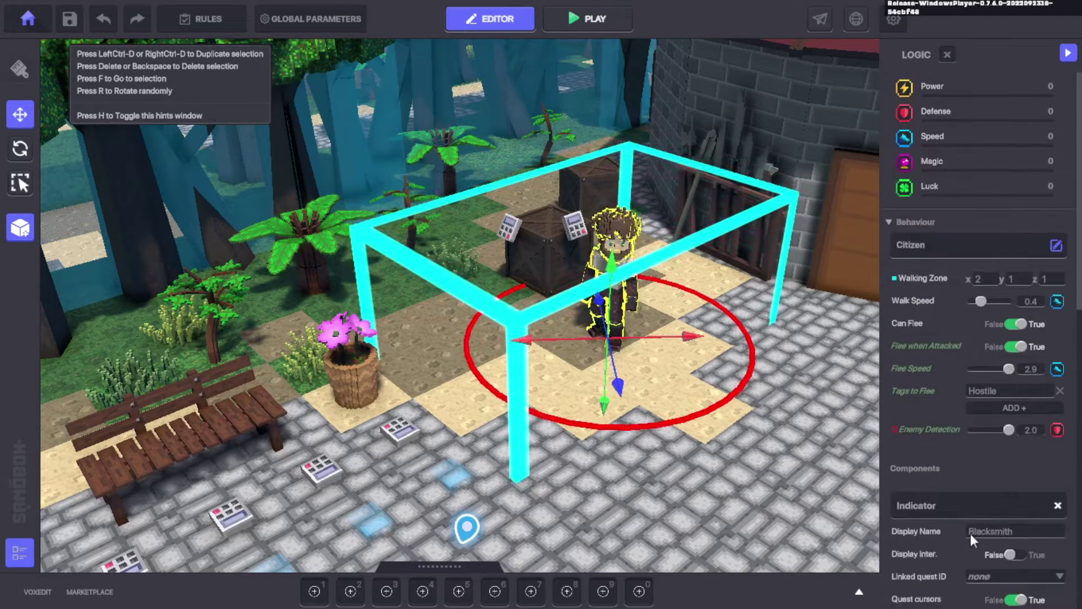
pyautogui.scroll(-12, 970, 508)
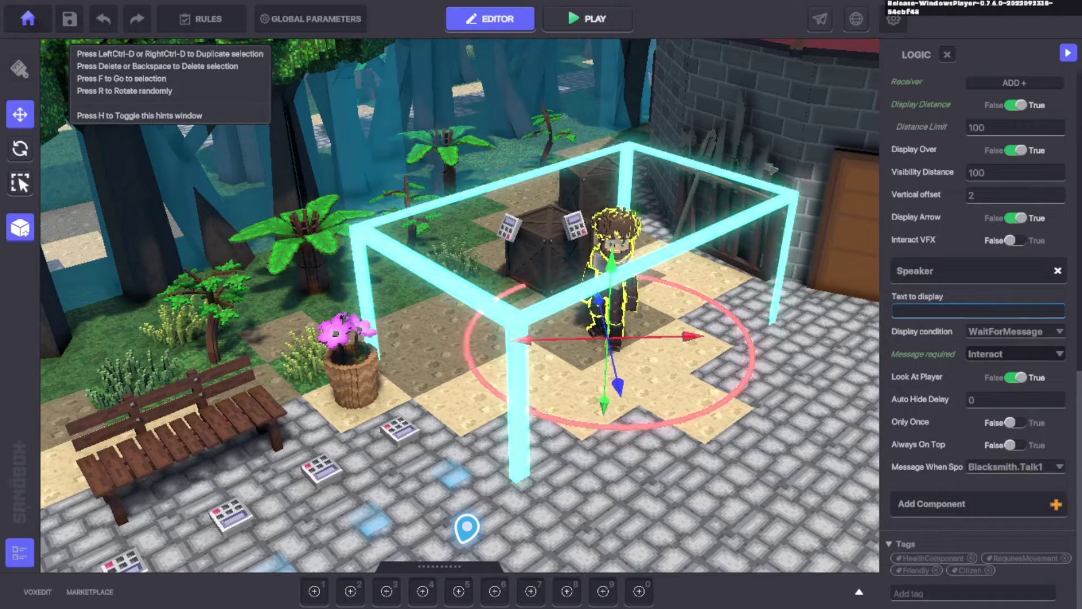
# Inspect the two Blacksmith Asker blocks nearest him on the paving, checking their questions, answers and Toggle Behaviour messages
pyautogui.moveTo(424, 442); pyautogui.dragTo(624, 285, button='middle')
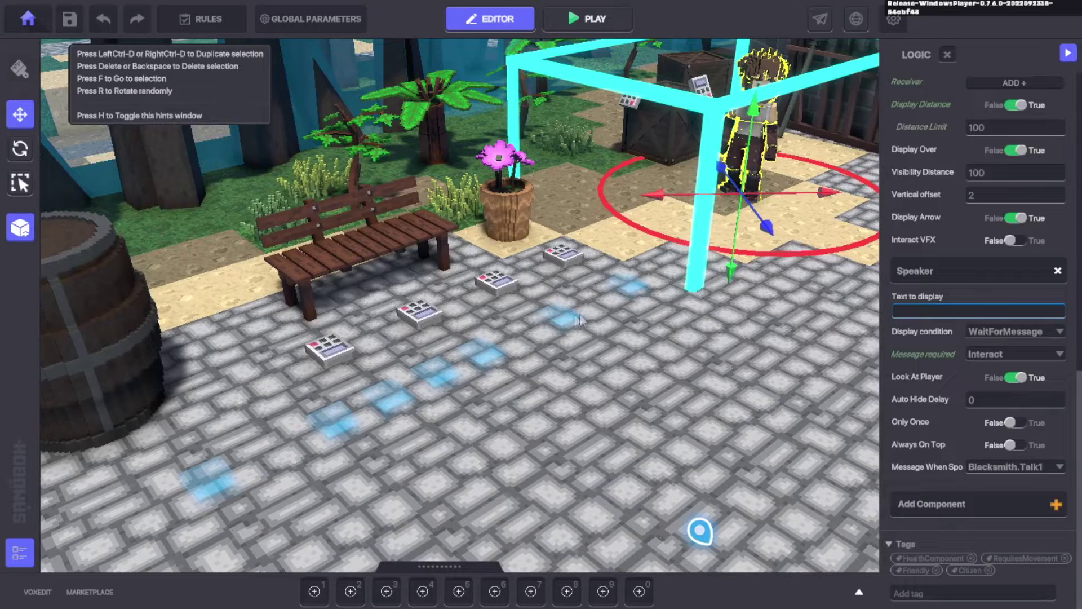
pyautogui.click(623, 285)
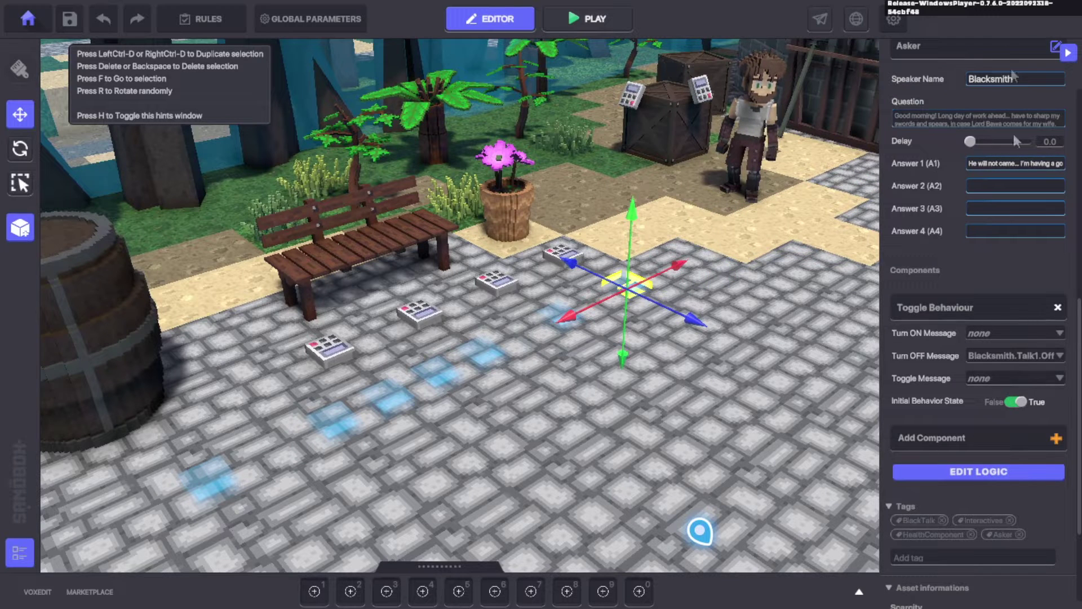
pyautogui.scroll(3, 960, 105)
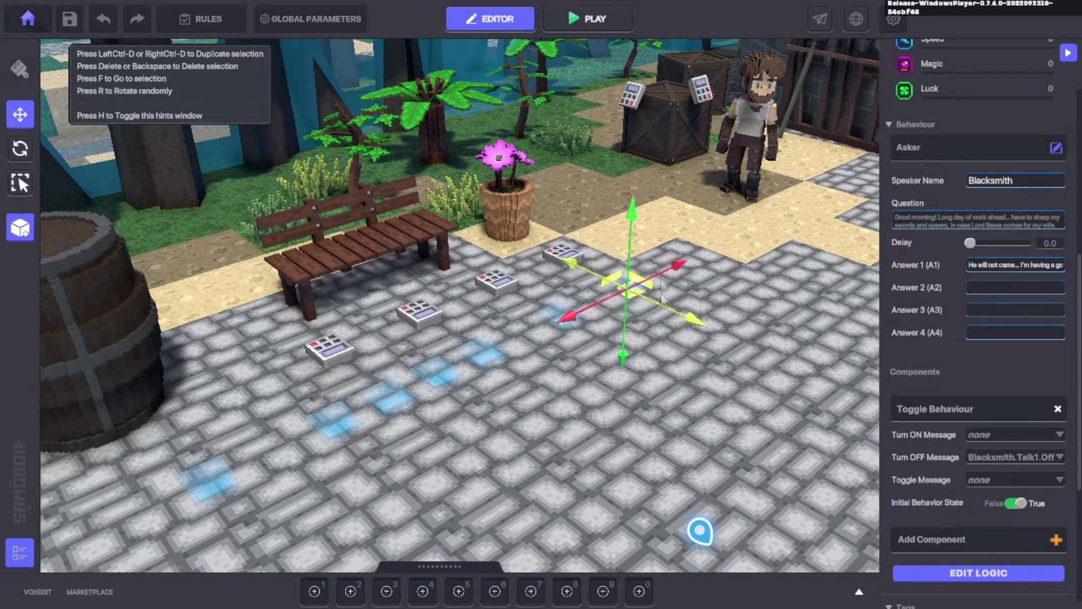
pyautogui.click(668, 340)
pyautogui.click(554, 319)
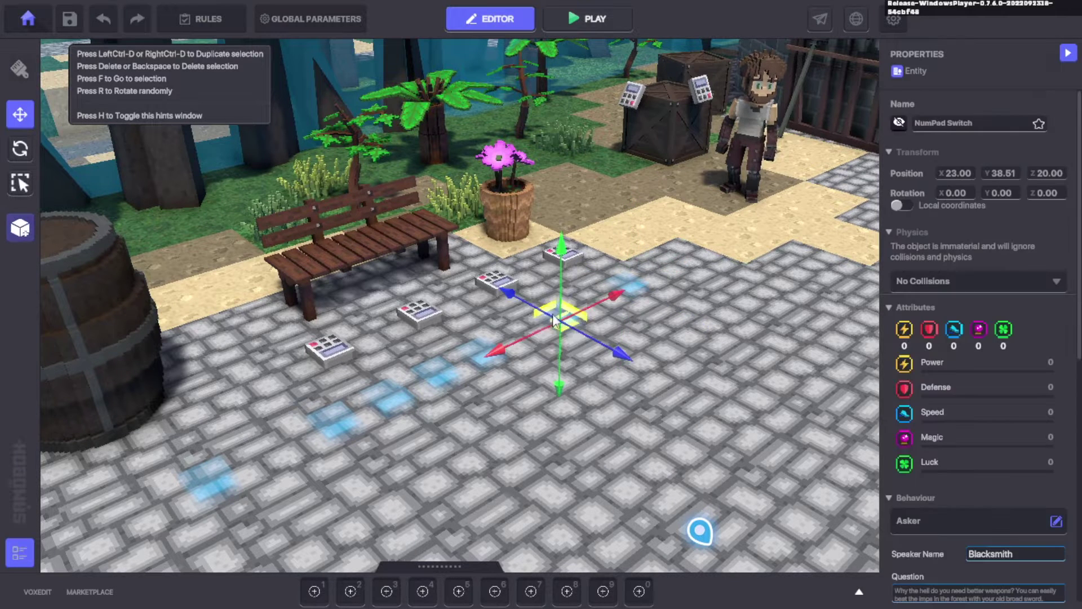
pyautogui.click(503, 349)
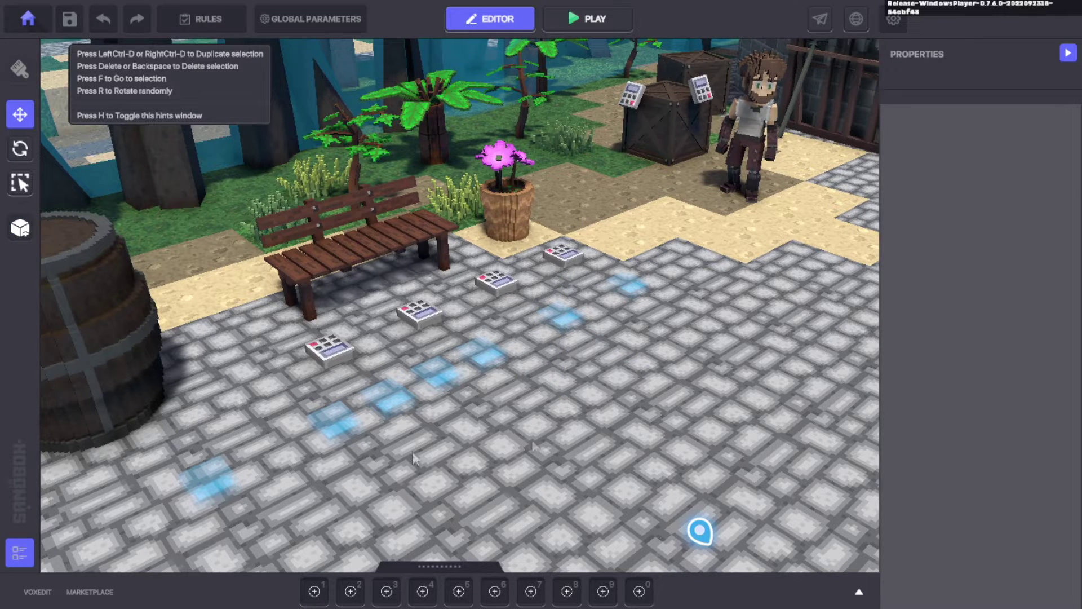
# Select the Asker block nearest the barrel and review its bronze armor dialogue and Toggle Behaviour messages
pyautogui.click(210, 478)
pyautogui.scroll(-1, 871, 465)
pyautogui.scroll(-2, 953, 496)
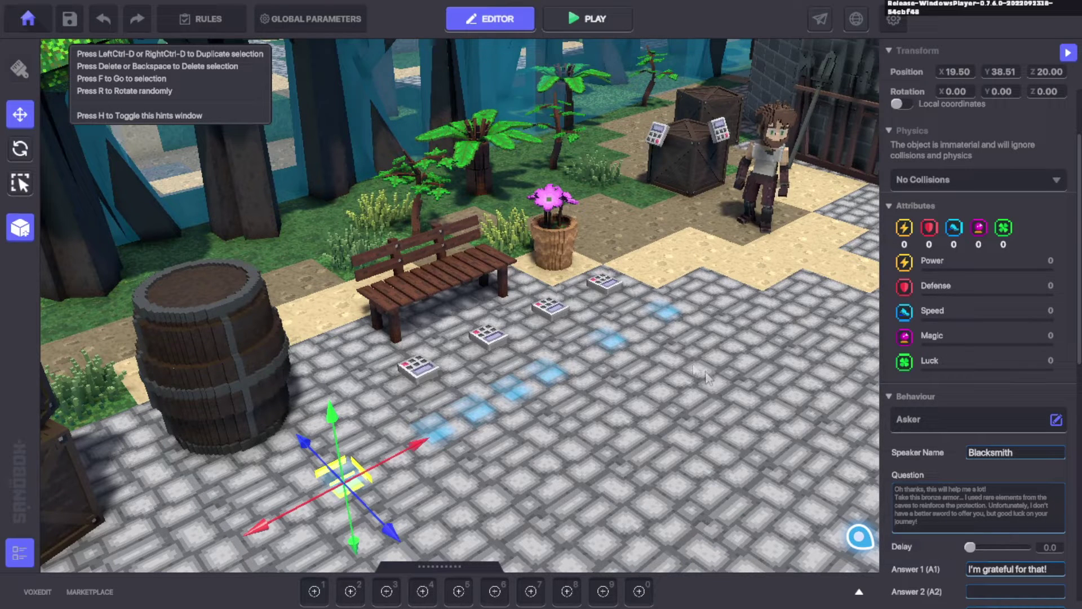
pyautogui.scroll(-5, 1000, 496)
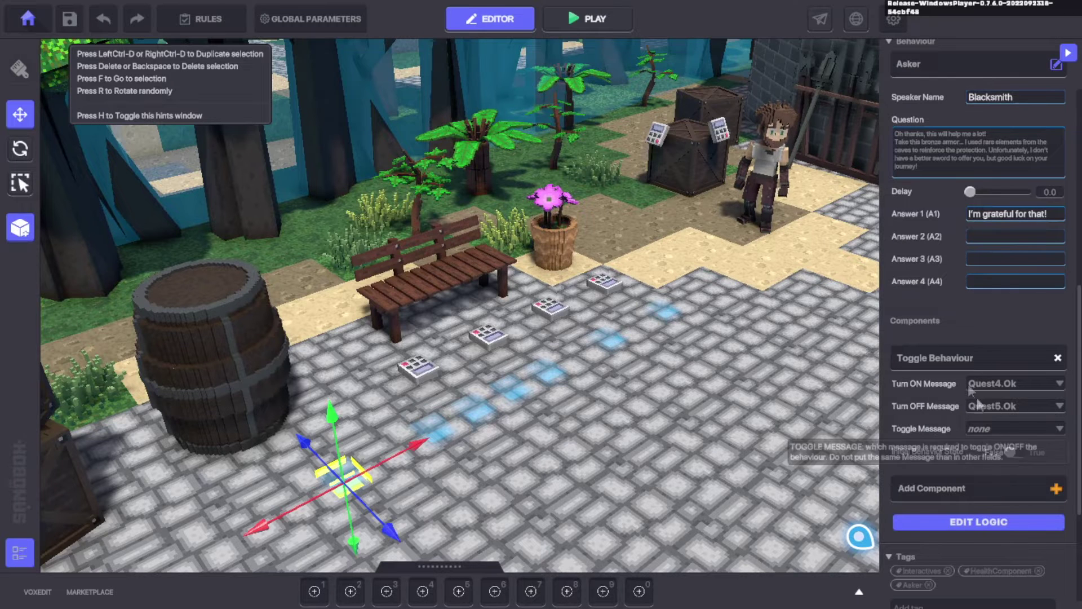
# Recheck the Blacksmith's good-morning Asker block, then select the Blacksmith and compare his Indicator and Speaker components
pyautogui.click(666, 309)
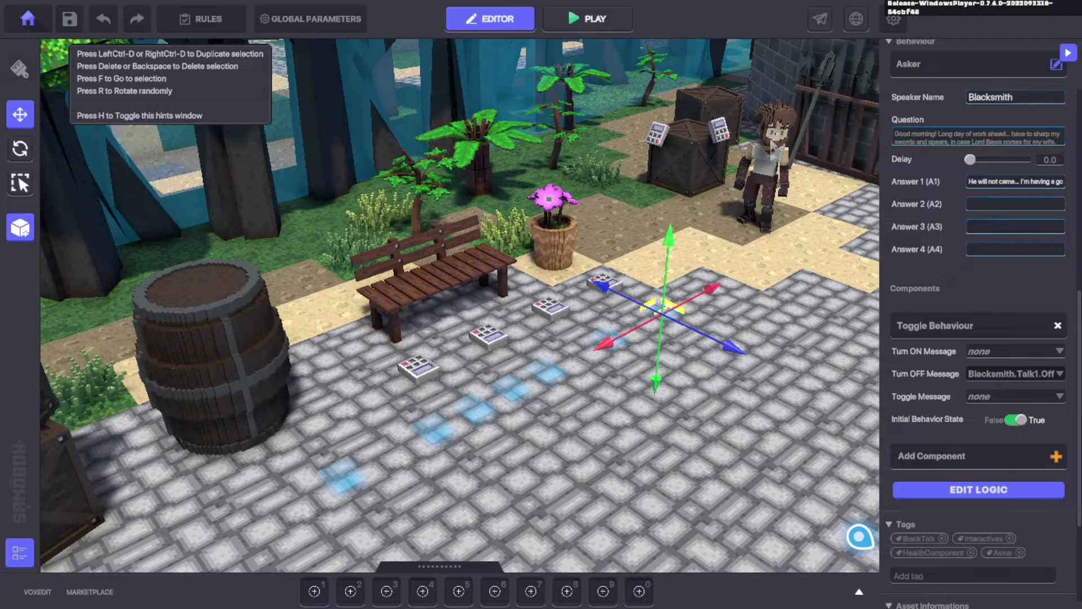
pyautogui.click(785, 148)
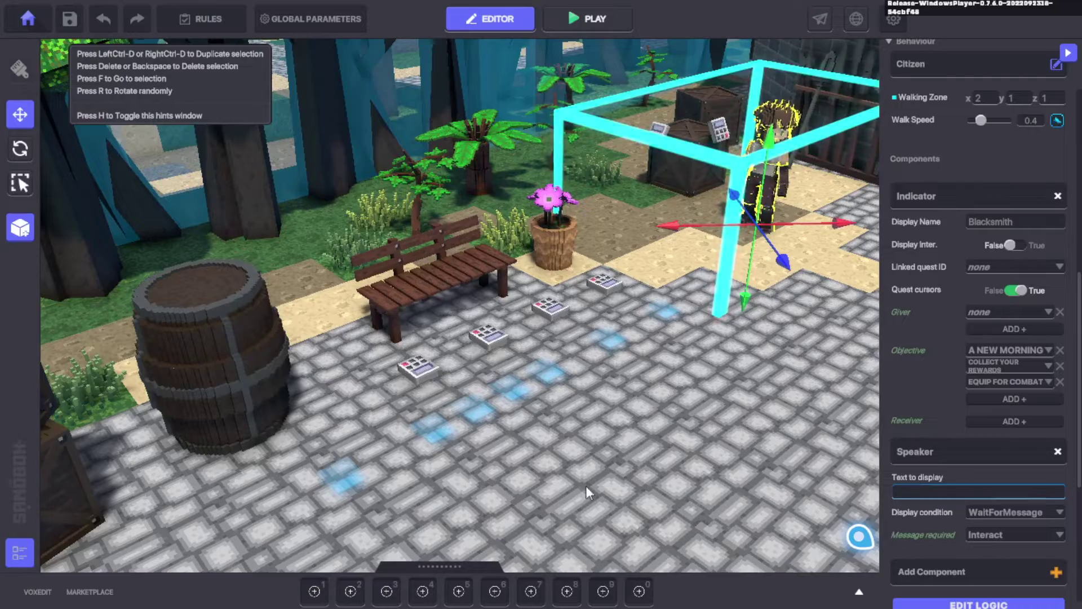
pyautogui.scroll(-5, 632, 457)
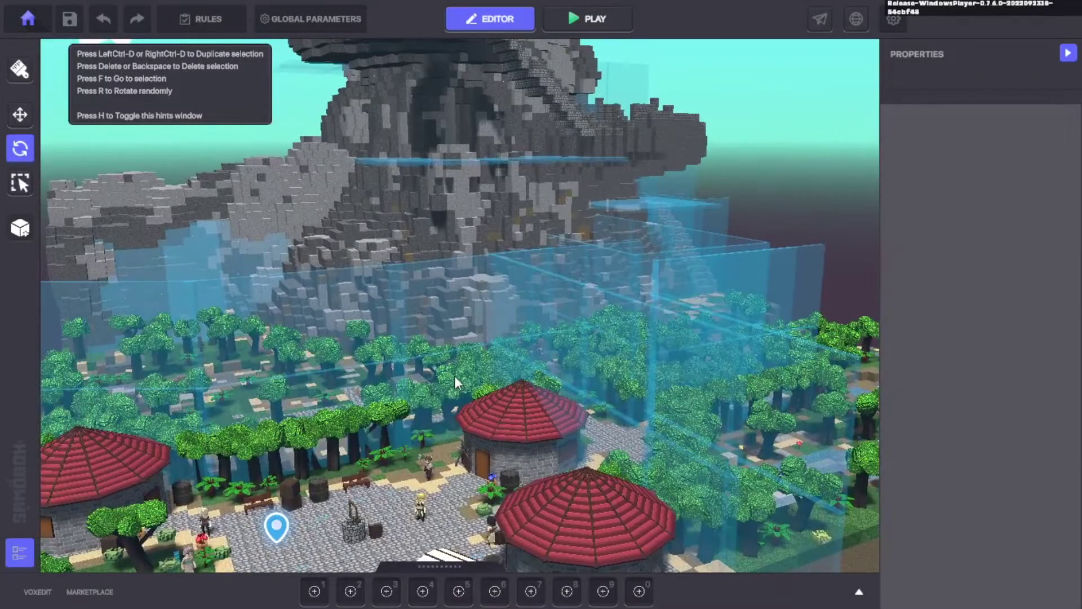
# Find the arena on the mountainside and select its middle Fire Portal to examine the Asset Spawner behaviour
pyautogui.moveTo(540, 358); pyautogui.dragTo(464, 365, button='right')
pyautogui.moveTo(368, 370); pyautogui.dragTo(625, 243, button='right')
pyautogui.scroll(4, 629, 232)
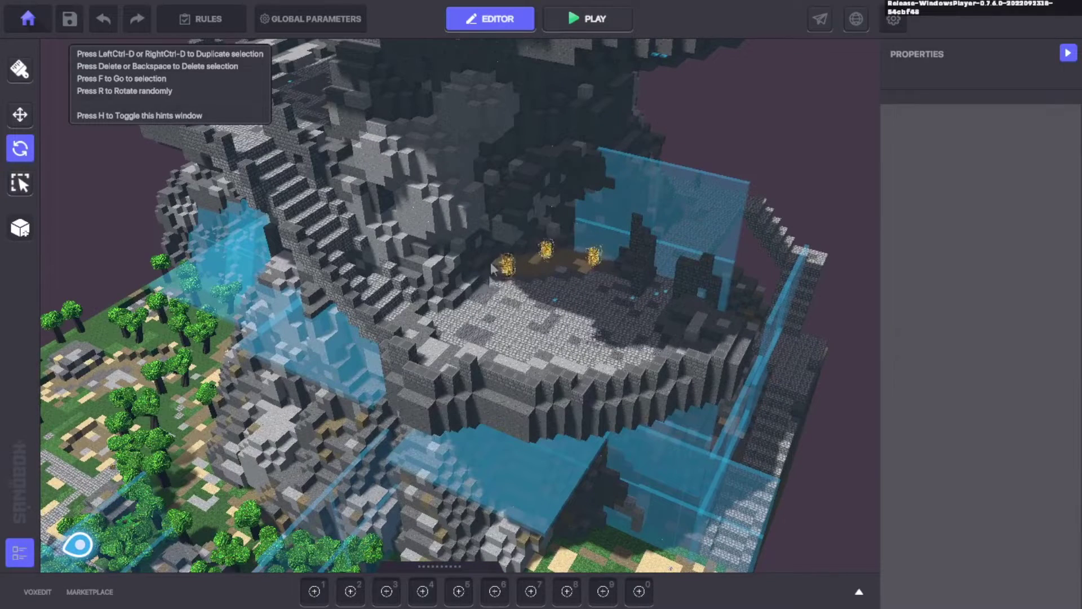
pyautogui.click(546, 255)
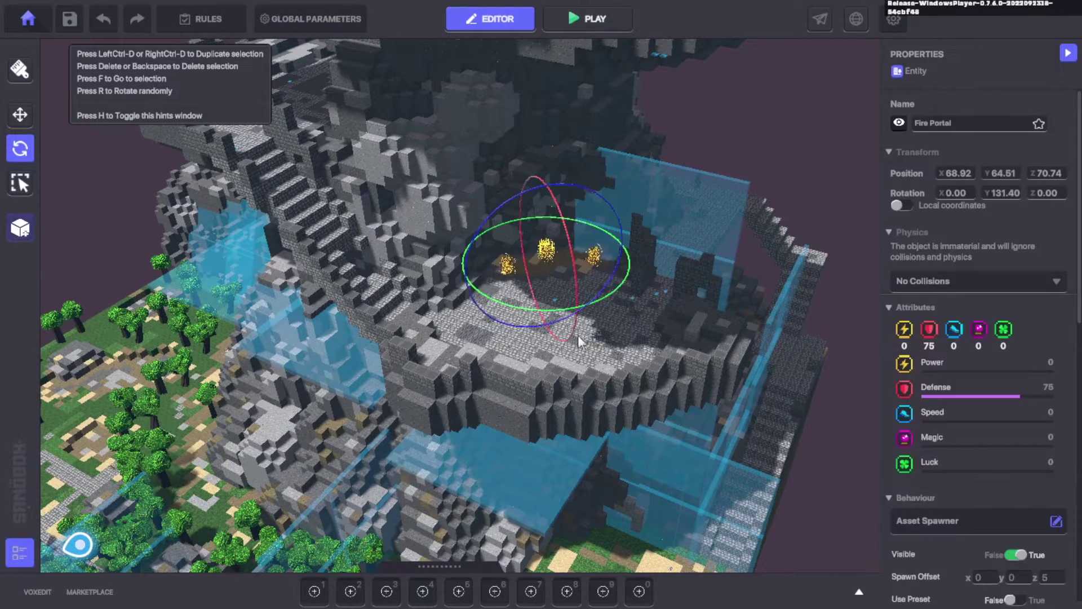
pyautogui.moveTo(577, 335); pyautogui.dragTo(607, 302, button='right')
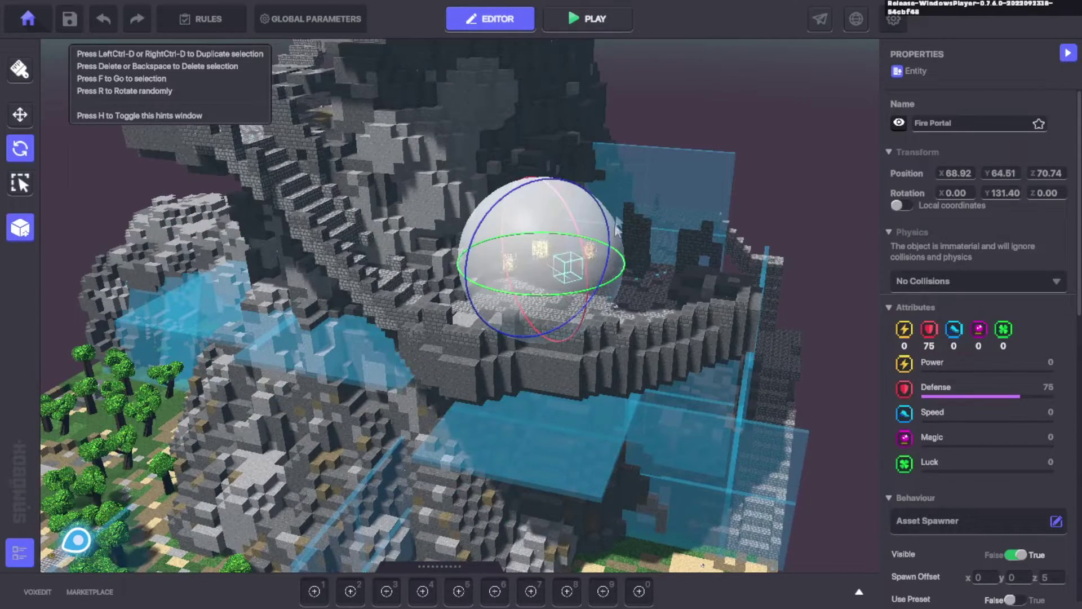
# Select the invisible Wall3 barriers below the arena and examine their collisions, Plant behaviour and destroy message
pyautogui.click(678, 326)
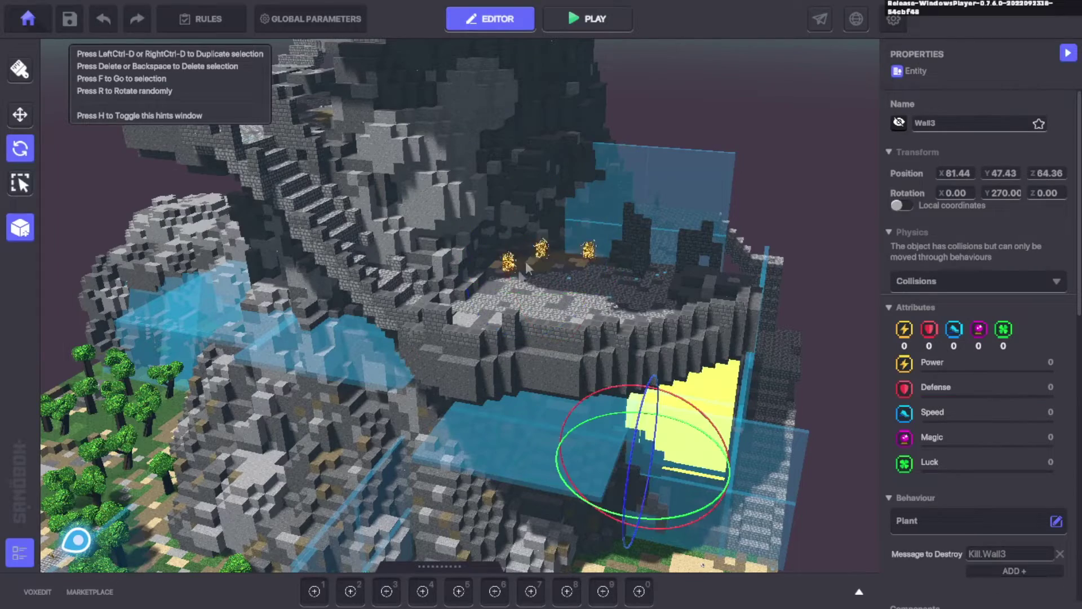
pyautogui.moveTo(582, 265); pyautogui.dragTo(595, 248, button='right')
pyautogui.moveTo(595, 248); pyautogui.dragTo(591, 71, button='middle')
pyautogui.moveTo(594, 462); pyautogui.dragTo(678, 338, button='right')
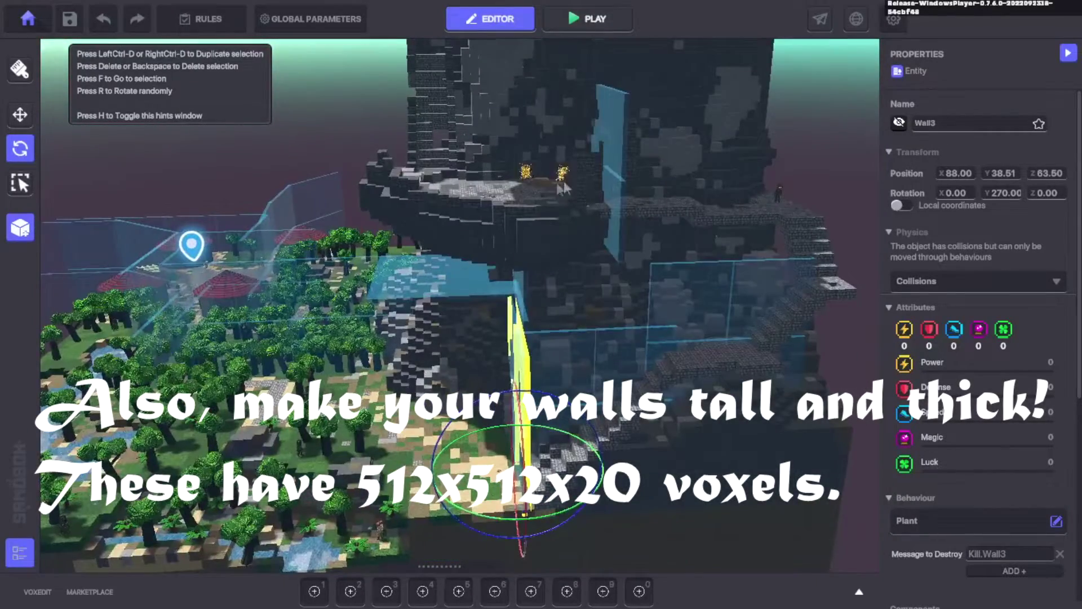
# Inspect the Giant Concrete Wall 1 barriers around the forest, including the one destroyed by the Kill.Wall2 message
pyautogui.moveTo(563, 180); pyautogui.dragTo(743, 272, button='right')
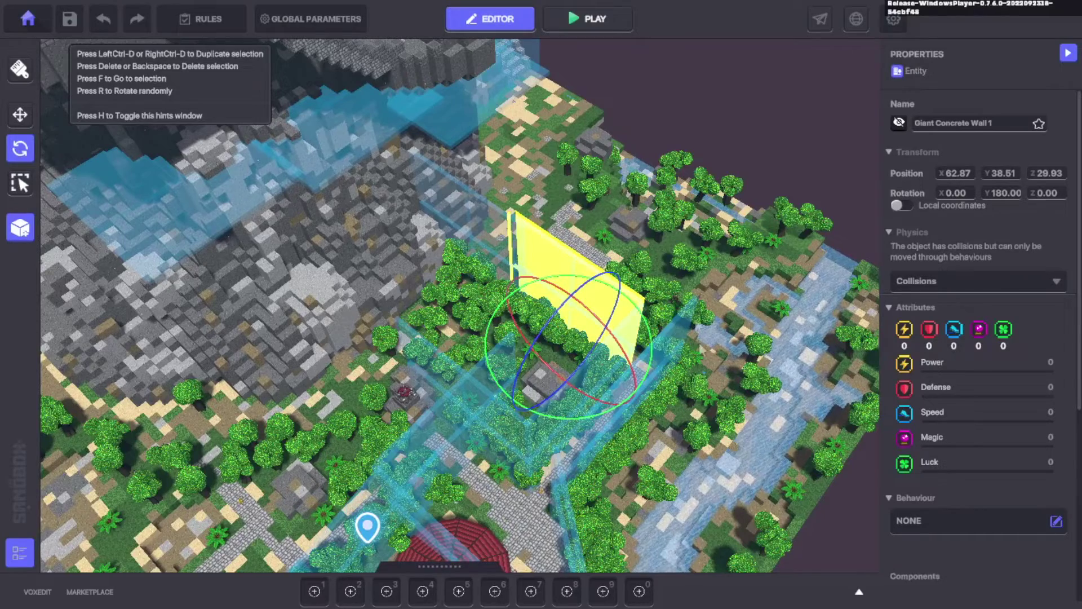
pyautogui.moveTo(541, 496); pyautogui.dragTo(696, 443, button='middle')
pyautogui.moveTo(113, 299); pyautogui.dragTo(310, 291, button='middle')
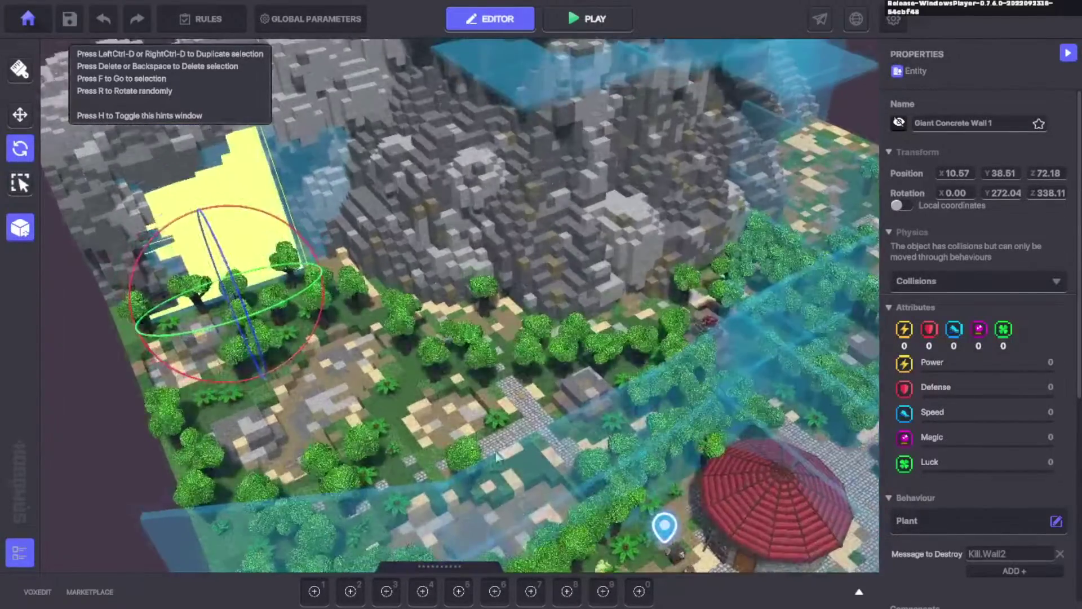
pyautogui.moveTo(496, 456); pyautogui.dragTo(417, 377, button='middle')
pyautogui.scroll(-5, 967, 437)
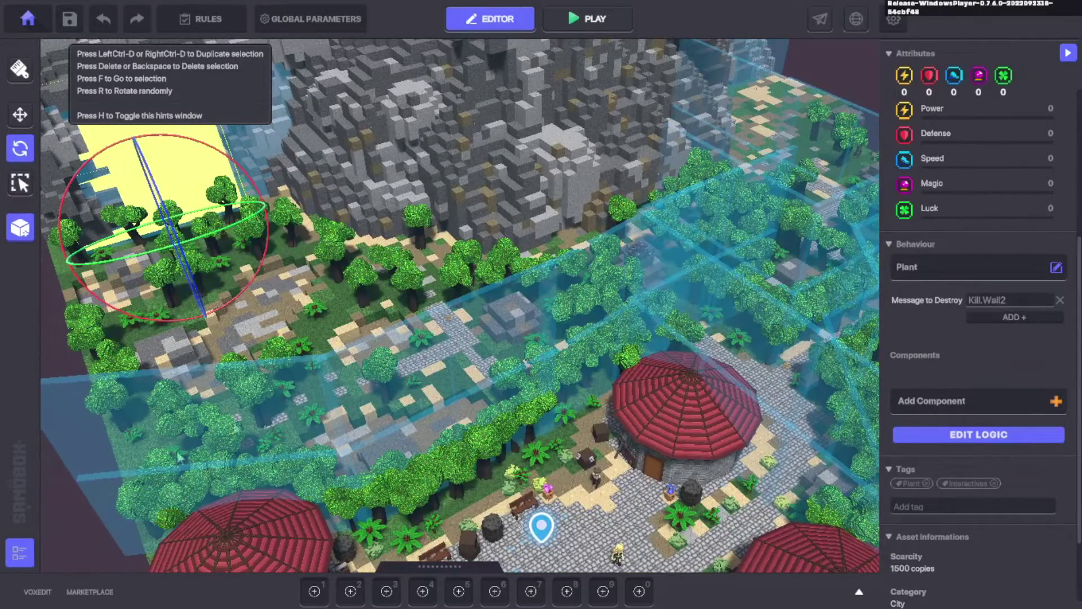
pyautogui.scroll(10, 820, 371)
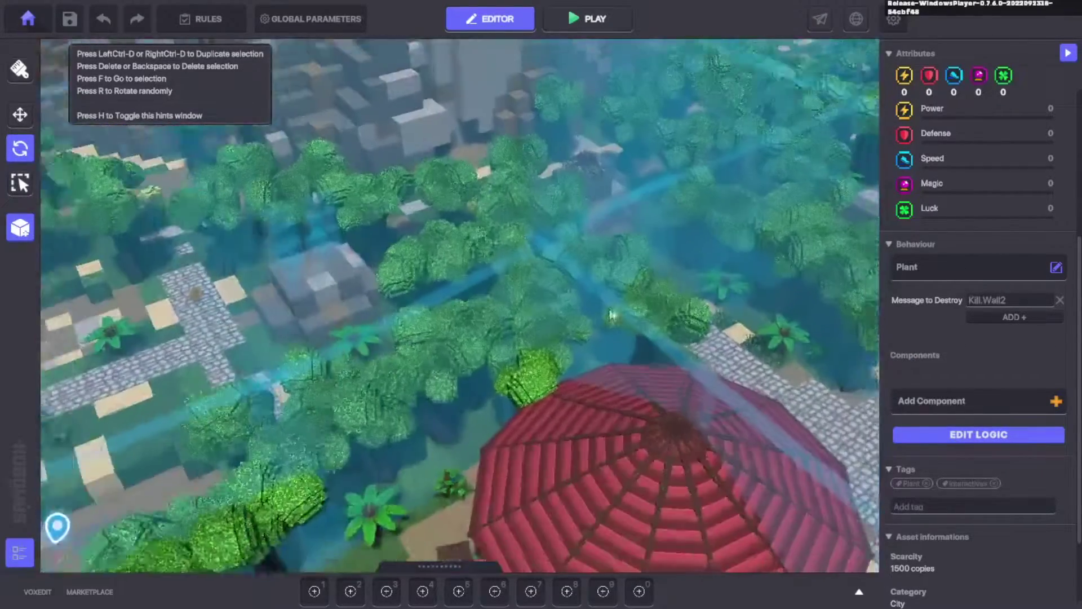
# Find the Message Broadcaster on the grass beside the red-roofed hut and examine which wall-destroying message it sends
pyautogui.scroll(10, 611, 315)
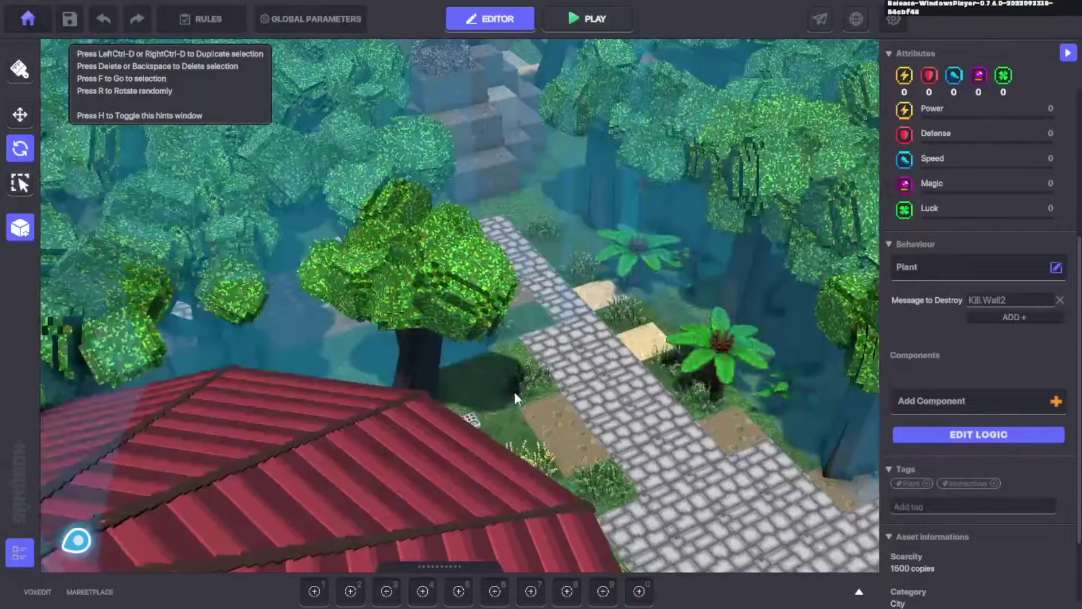
pyautogui.scroll(10, 489, 398)
pyautogui.click(467, 433)
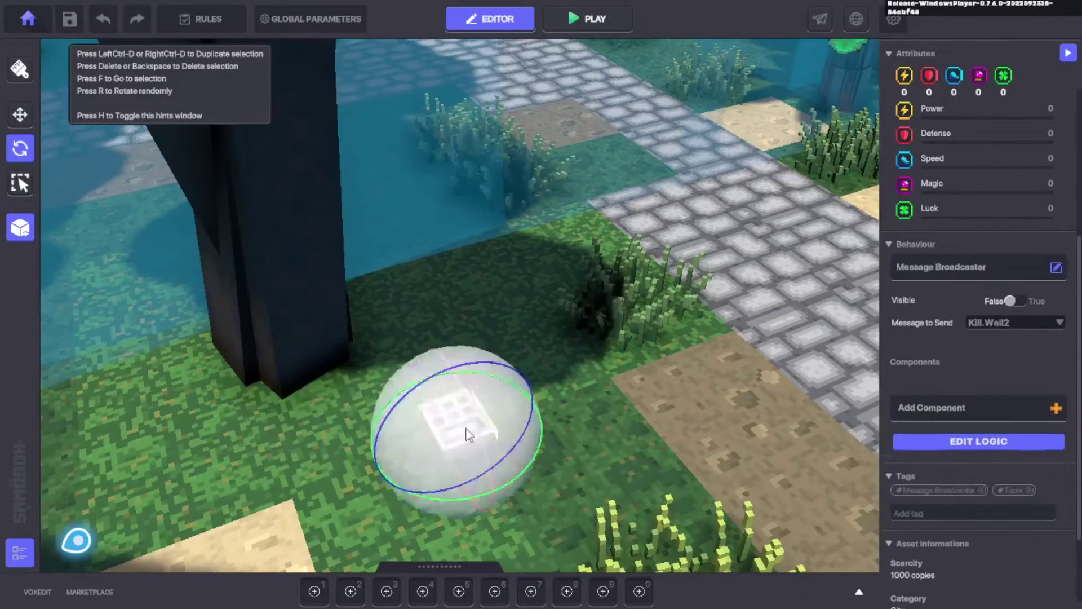
pyautogui.press('f')
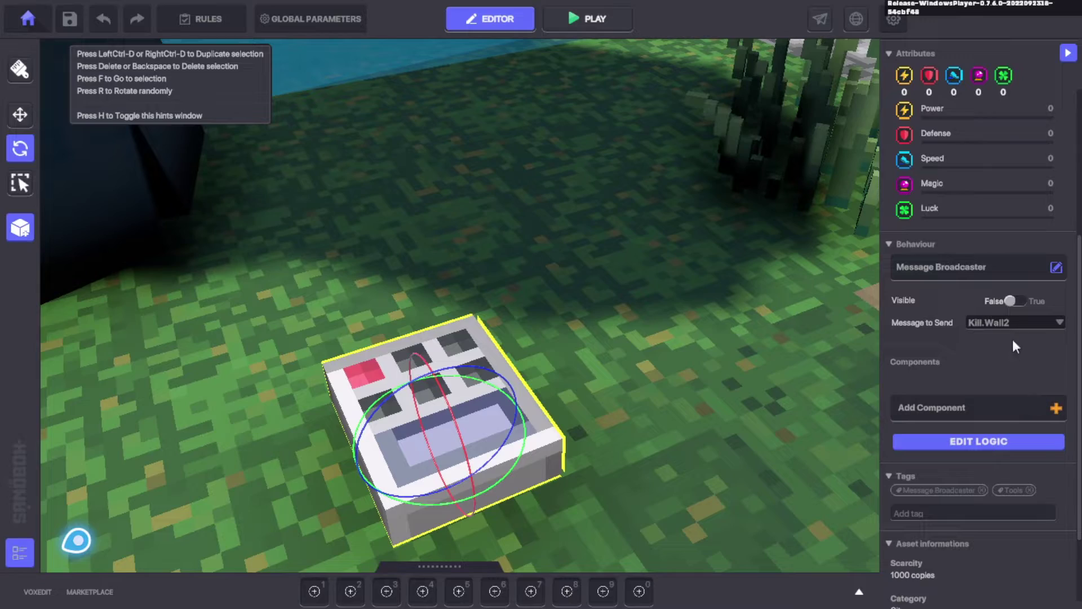
pyautogui.scroll(-3, 989, 333)
pyautogui.scroll(-10, 556, 415)
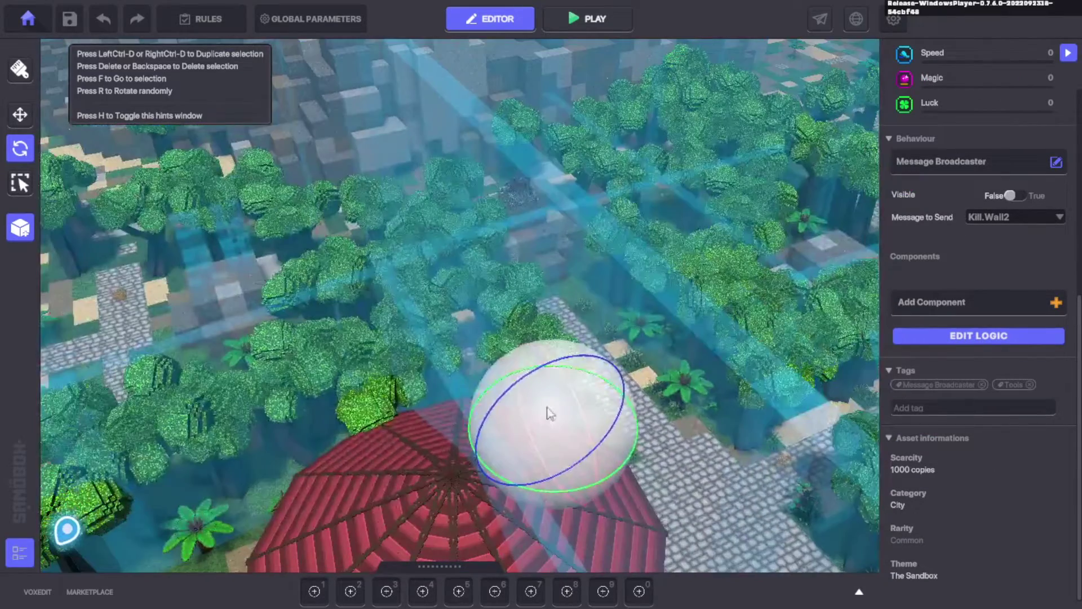
# Select the invisible Wall1 barrier behind the village hut and examine its extent, collisions, Plant behaviour and destroy message
pyautogui.moveTo(556, 414); pyautogui.dragTo(603, 347, button='right')
pyautogui.click(624, 373)
pyautogui.moveTo(585, 387); pyautogui.dragTo(637, 417, button='right')
pyautogui.scroll(4, 632, 437)
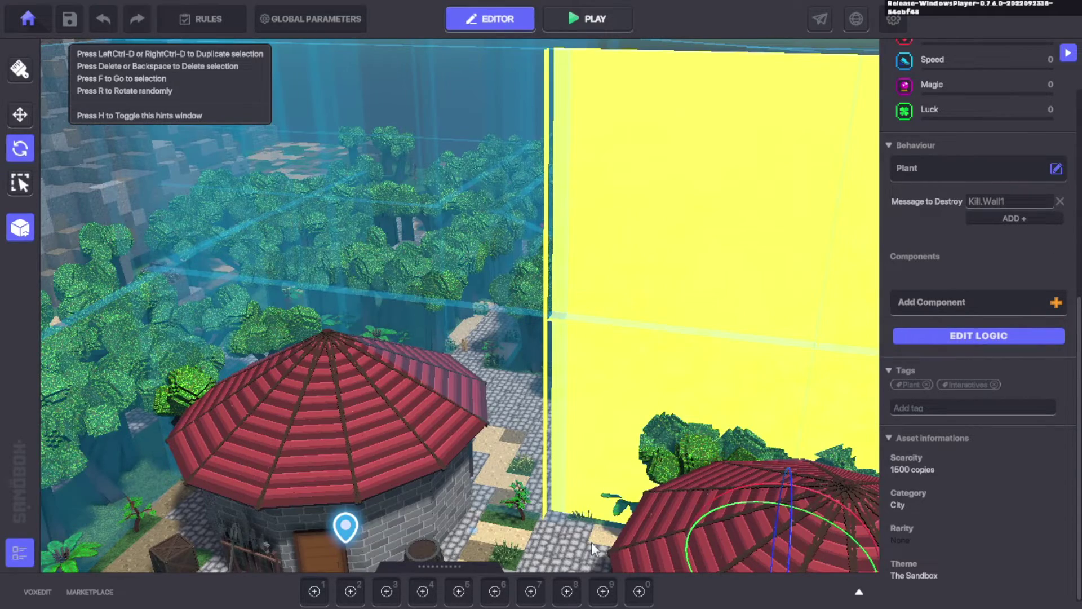
pyautogui.scroll(4, 591, 542)
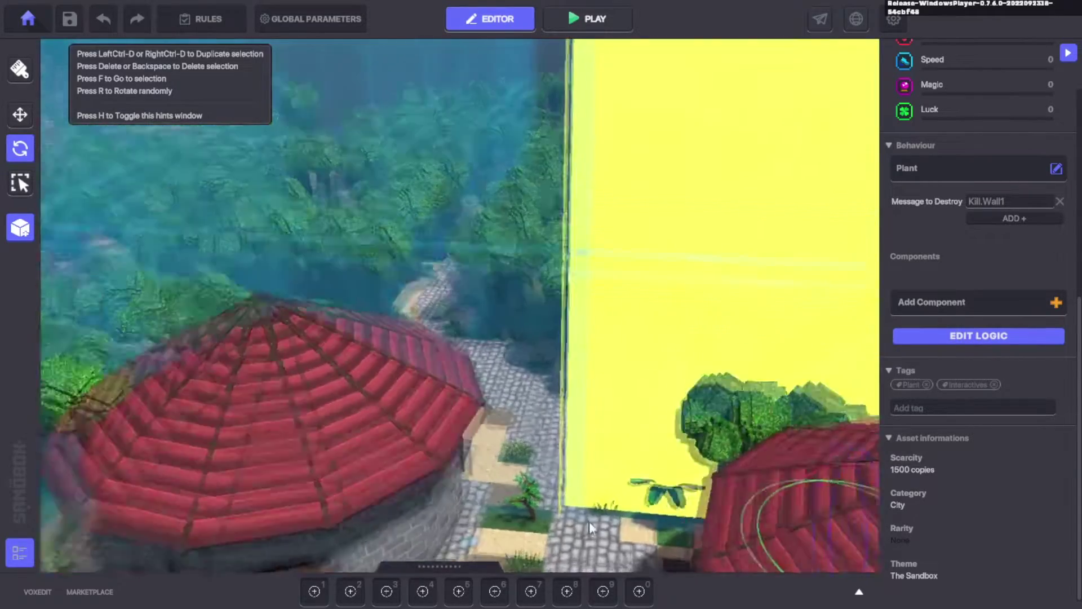
pyautogui.scroll(-5, 590, 522)
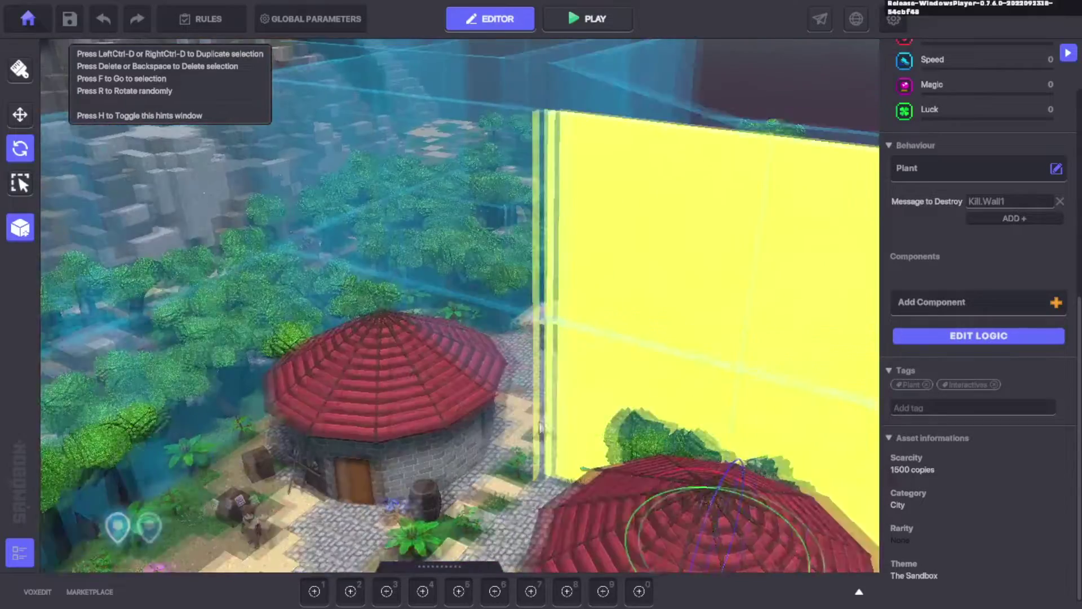
pyautogui.moveTo(541, 427); pyautogui.dragTo(634, 422, button='middle')
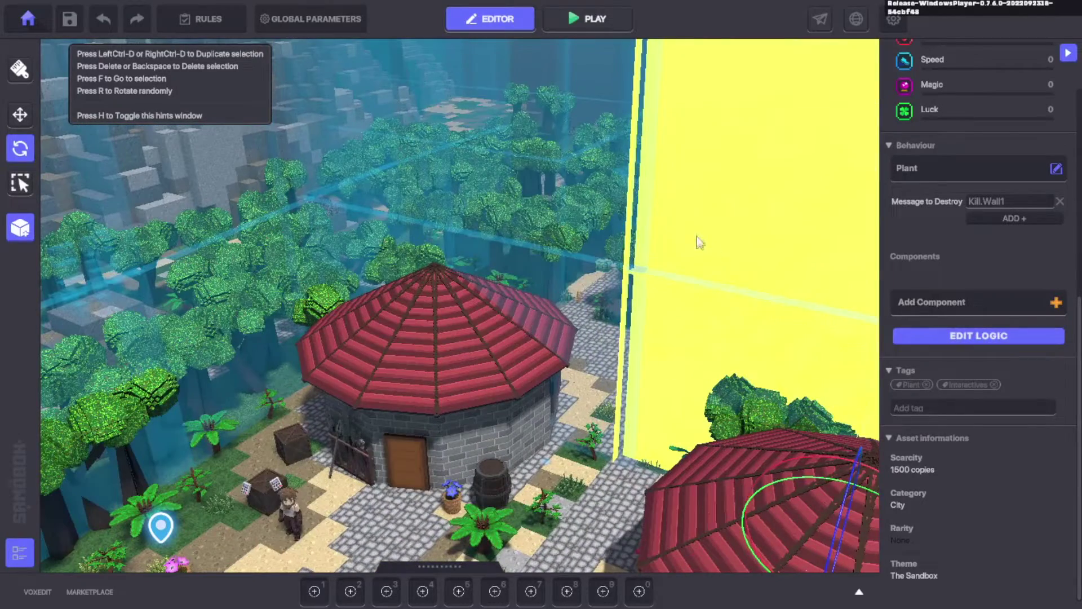
pyautogui.press('f')
pyautogui.moveTo(632, 395); pyautogui.dragTo(674, 442, button='right')
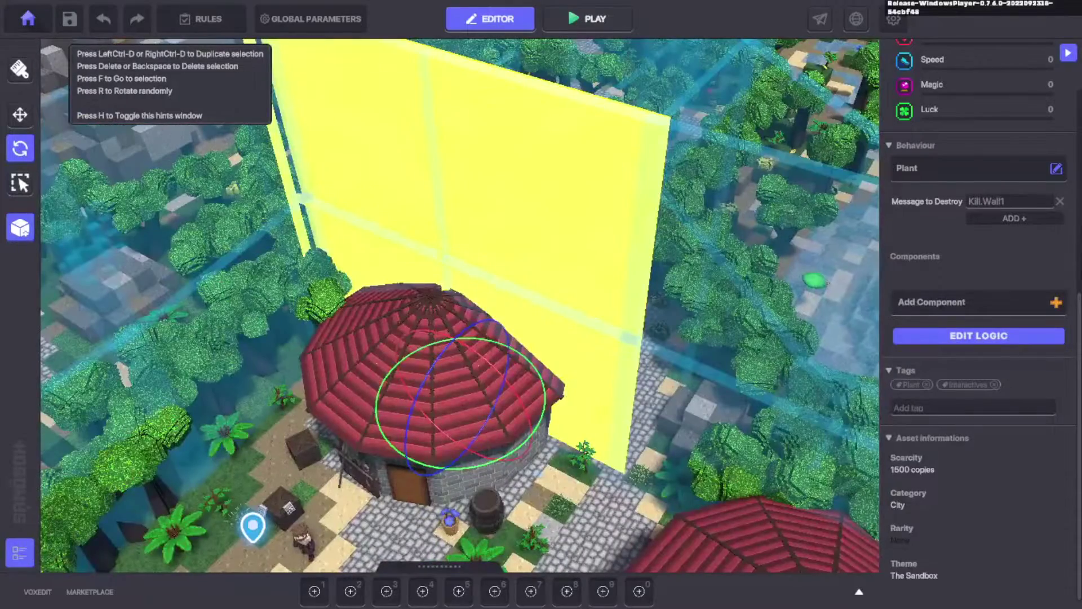
pyautogui.moveTo(520, 440); pyautogui.dragTo(974, 285, button='right')
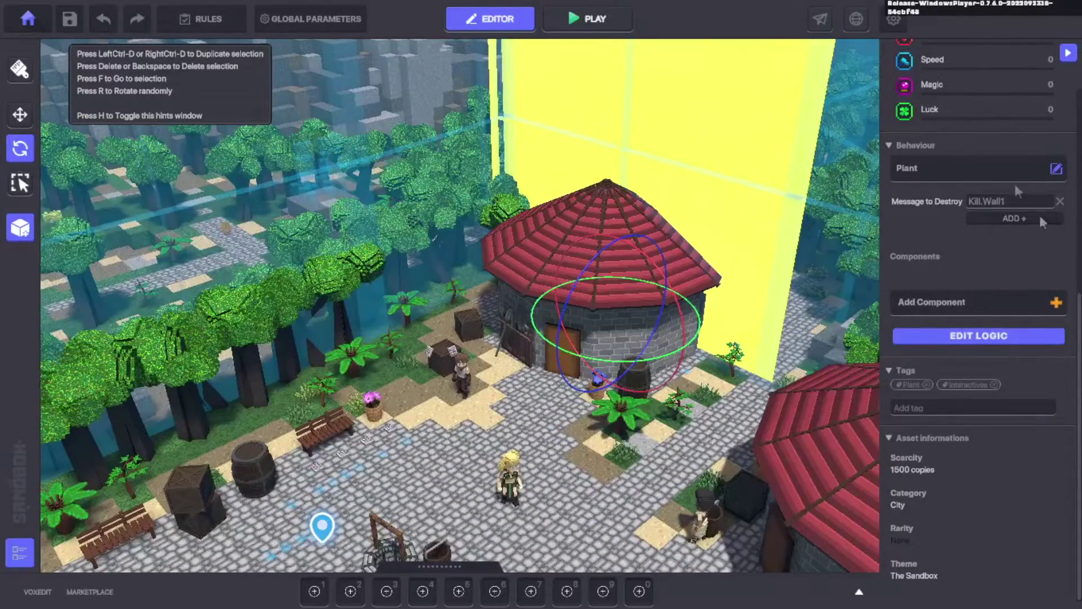
pyautogui.moveTo(614, 292); pyautogui.dragTo(663, 85, button='right')
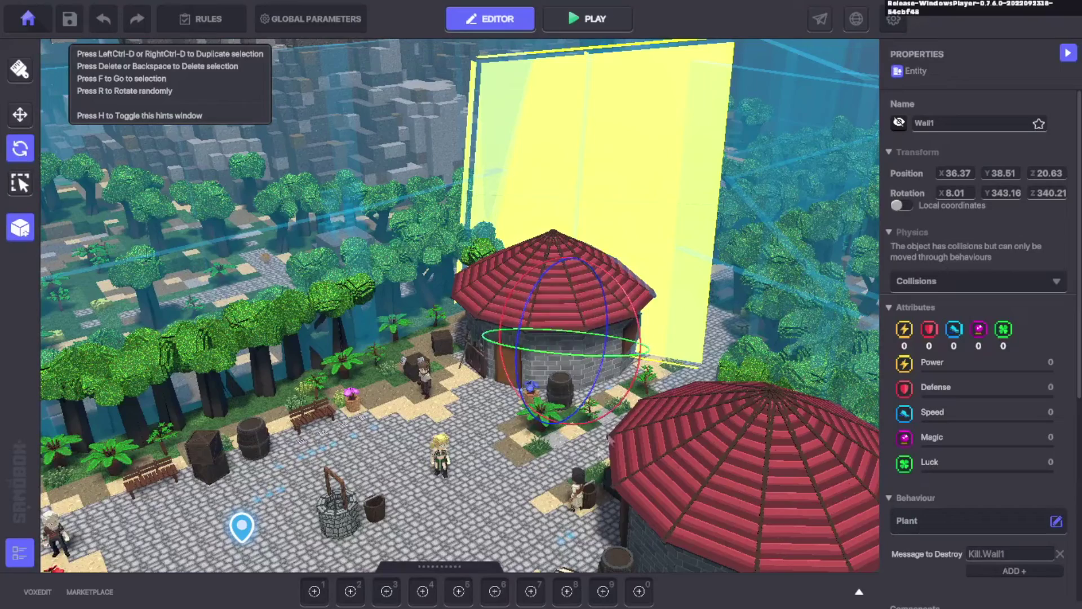
# Clear the selection, reselect the Wall1 barrier and recheck how it closes off the forest path and which message destroys it
pyautogui.moveTo(683, 243); pyautogui.dragTo(492, 377, button='right')
pyautogui.click(492, 375)
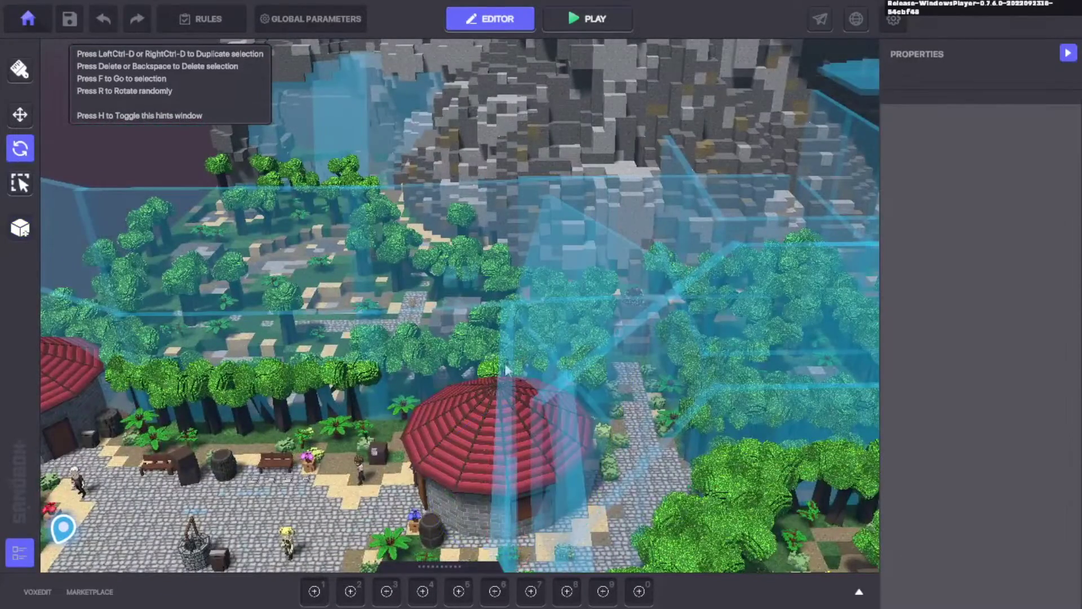
pyautogui.click(559, 292)
pyautogui.press('f')
pyautogui.moveTo(645, 359); pyautogui.dragTo(670, 336, button='right')
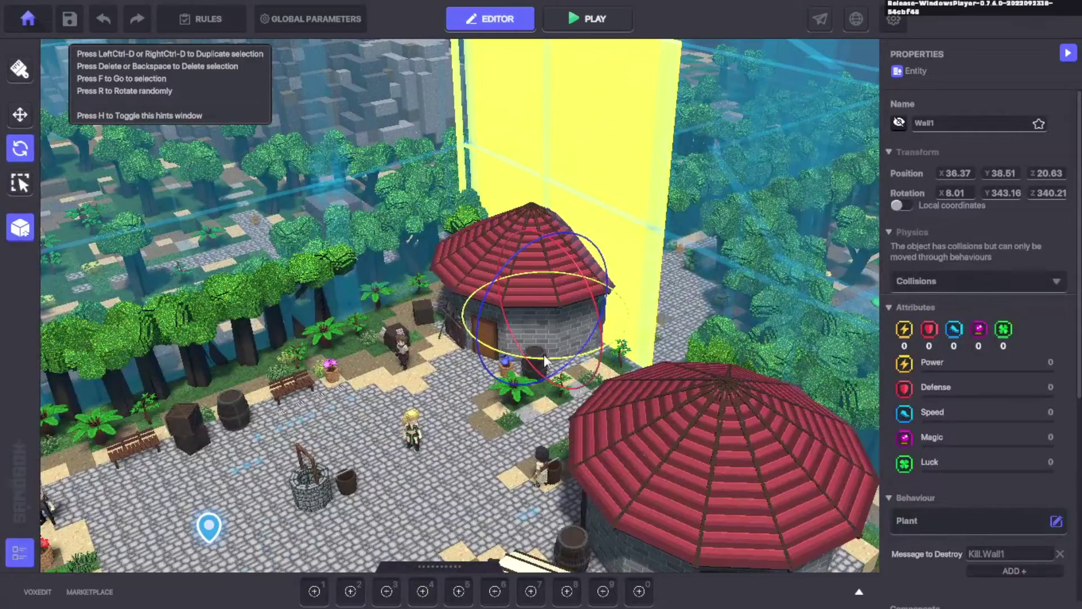
pyautogui.moveTo(557, 361); pyautogui.dragTo(586, 363, button='right')
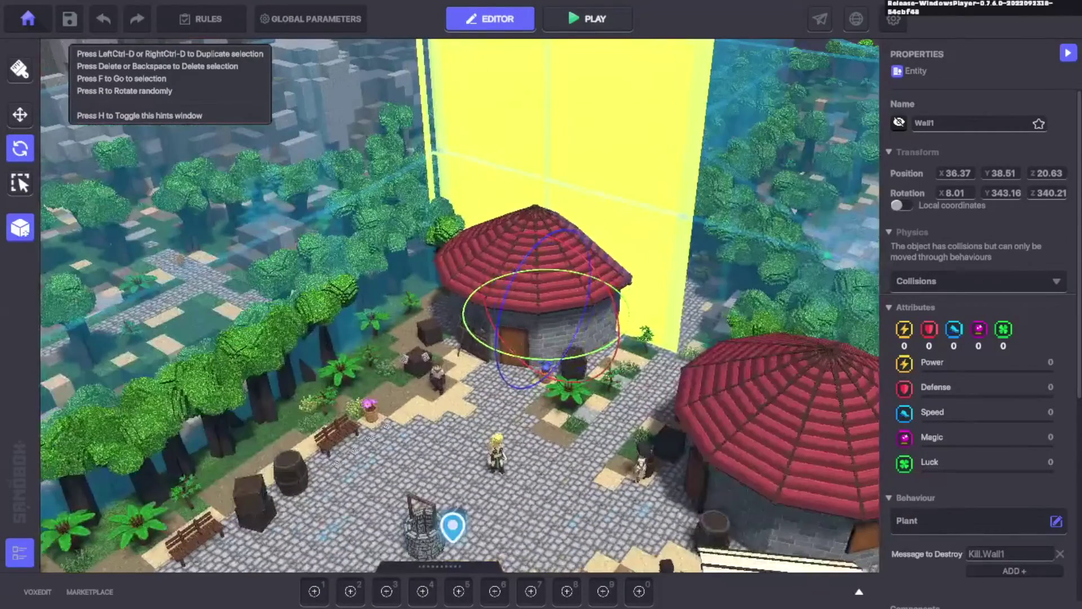
pyautogui.scroll(-6, 956, 349)
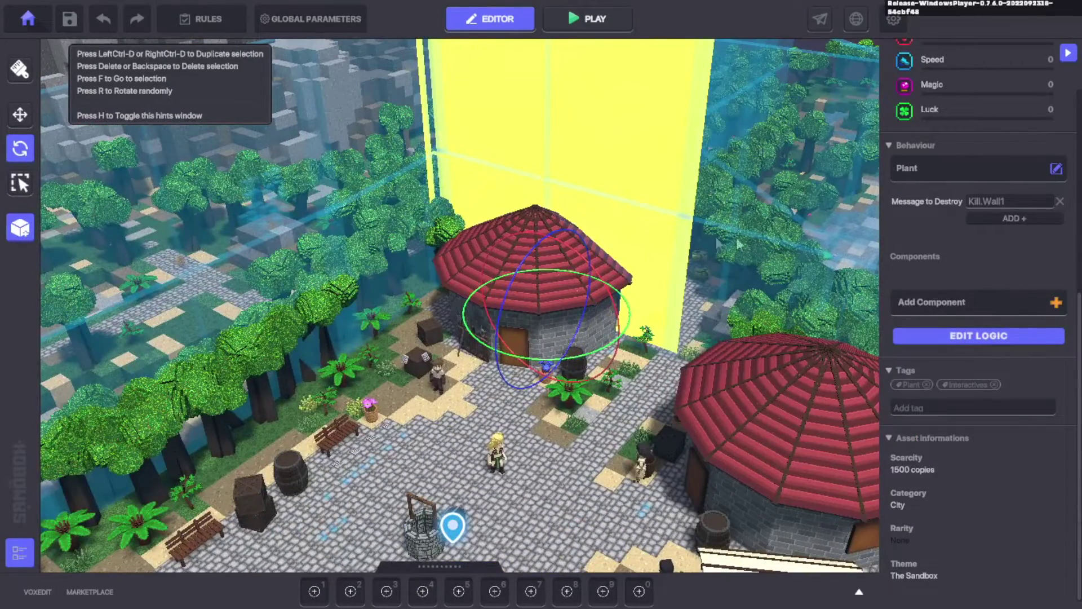
pyautogui.moveTo(566, 460); pyautogui.dragTo(611, 408, button='right')
pyautogui.scroll(-3, 611, 408)
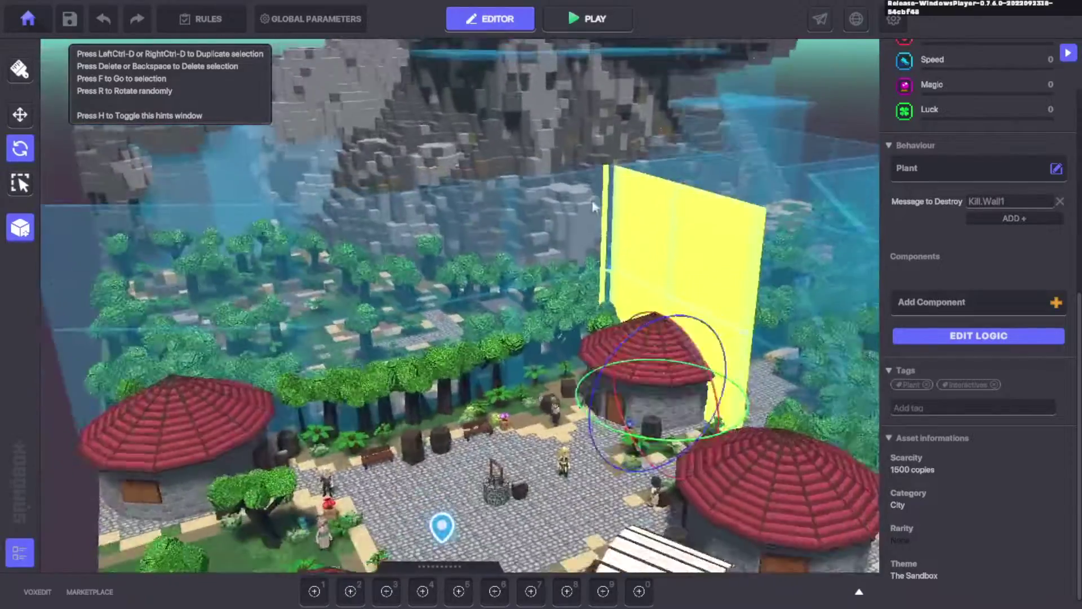
pyautogui.moveTo(592, 206); pyautogui.dragTo(631, 302, button='right')
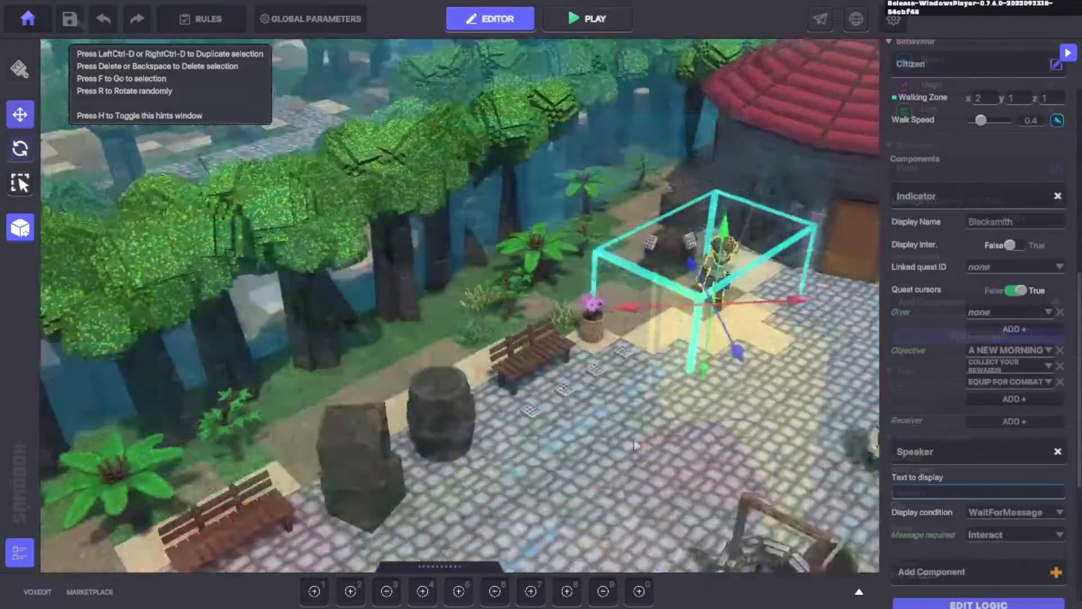
# Select the blue-haired villager beside the hut door and examine her Asker question, answers and Indicator quest settings
pyautogui.moveTo(620, 406)
pyautogui.mouseDown(button='right')
pyautogui.moveTo(648, 437)
pyautogui.moveTo(550, 386)
pyautogui.moveTo(566, 373)
pyautogui.moveTo(634, 403)
pyautogui.moveTo(283, 365)
pyautogui.moveTo(368, 366)
pyautogui.moveTo(415, 350)
pyautogui.mouseUp(button='right')
pyautogui.click(430, 394)
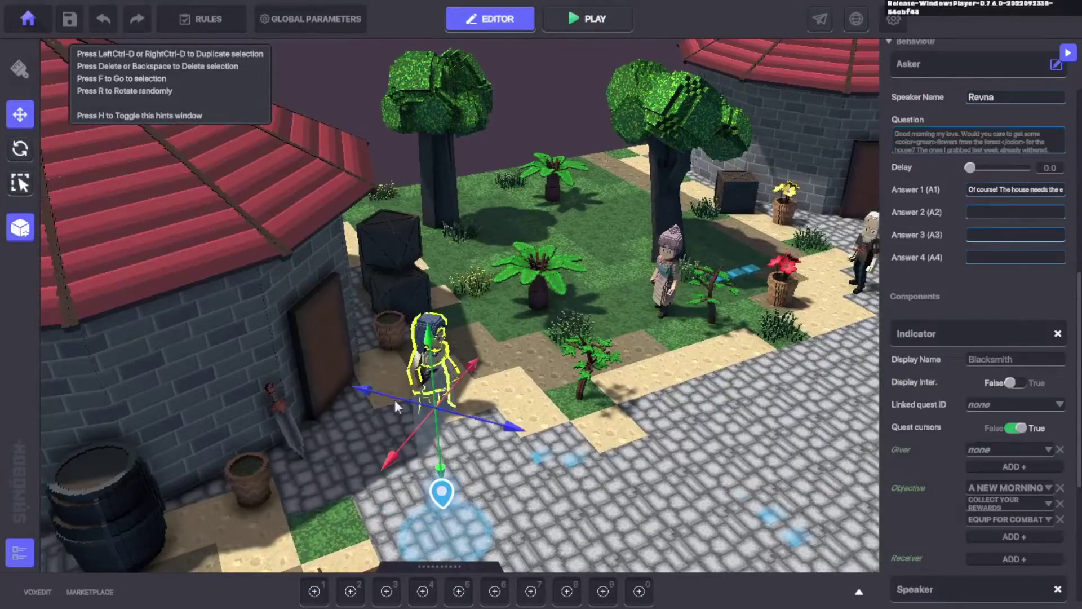
pyautogui.press('f')
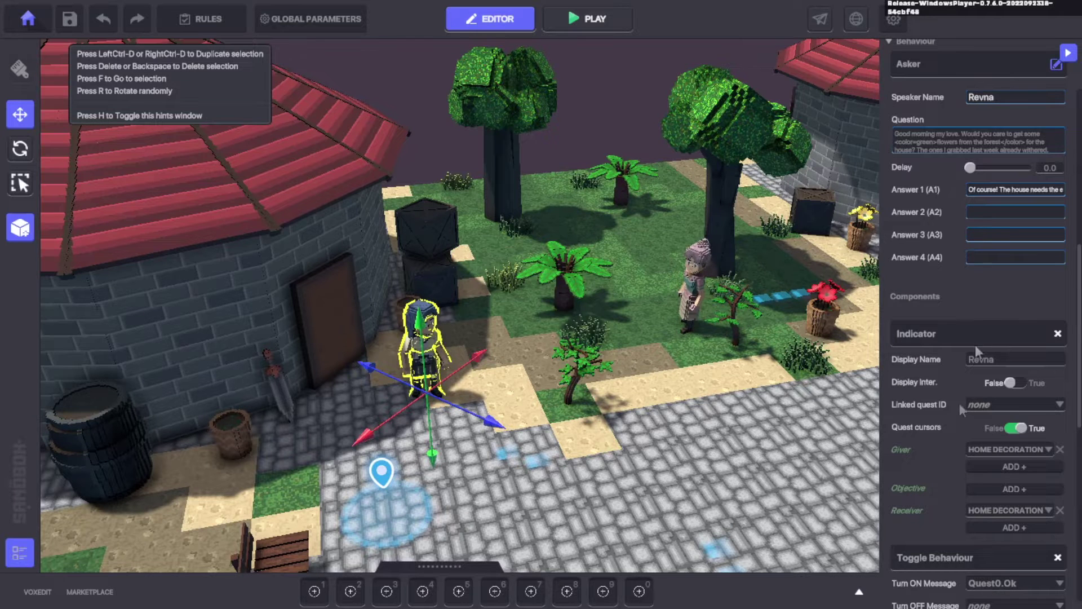
pyautogui.scroll(2, 964, 212)
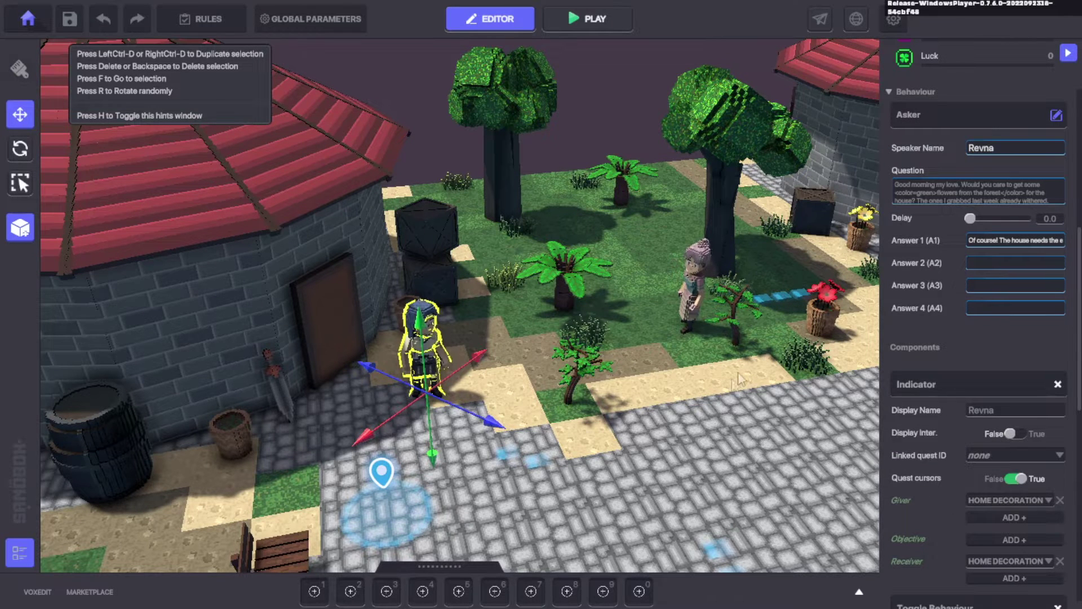
# Inspect a flower's Collectible component, and explore the riverside forest in play mode during the Home Decoration quest
pyautogui.moveTo(588, 418); pyautogui.dragTo(246, 219, button='right')
pyautogui.click(168, 298)
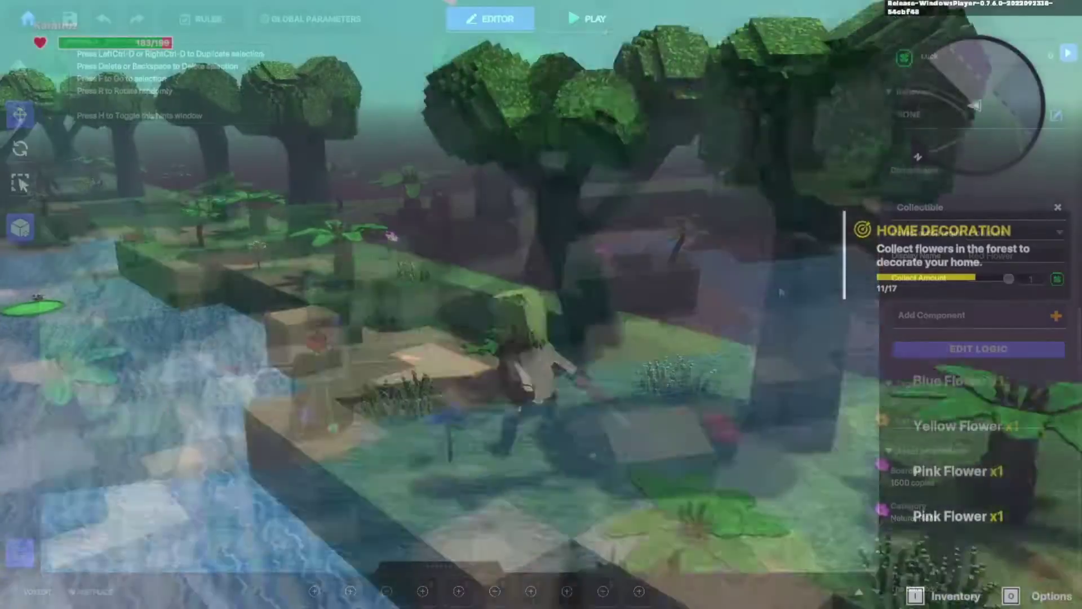
pyautogui.press('w')
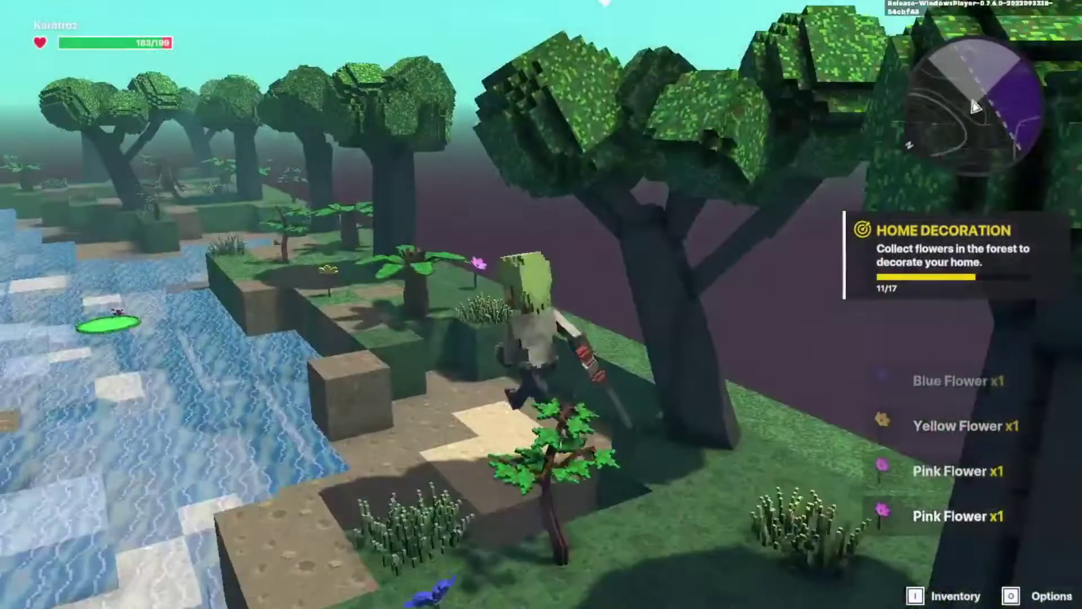
pyautogui.press('w')
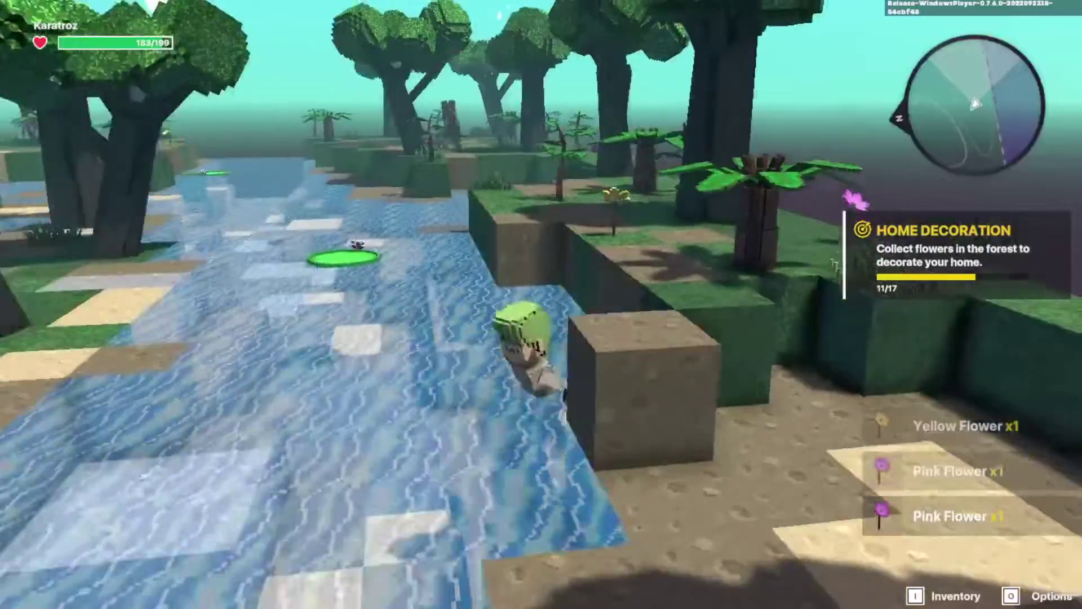
pyautogui.press('w')
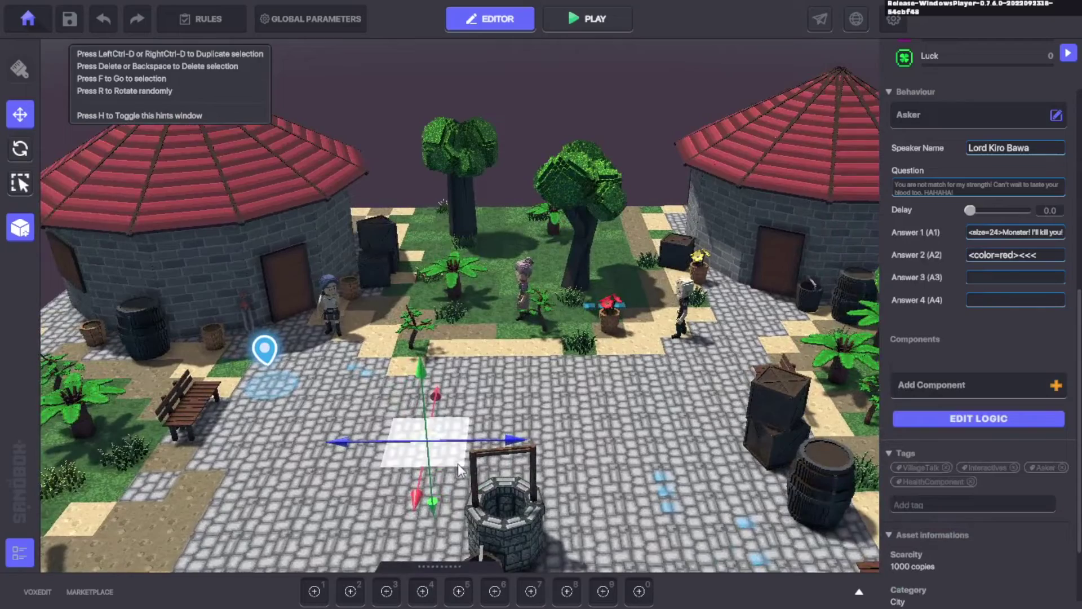
# View the demon lord's Asker block in the square, and walk back to the village in play mode to confront him
pyautogui.moveTo(458, 464); pyautogui.dragTo(507, 396, button='right')
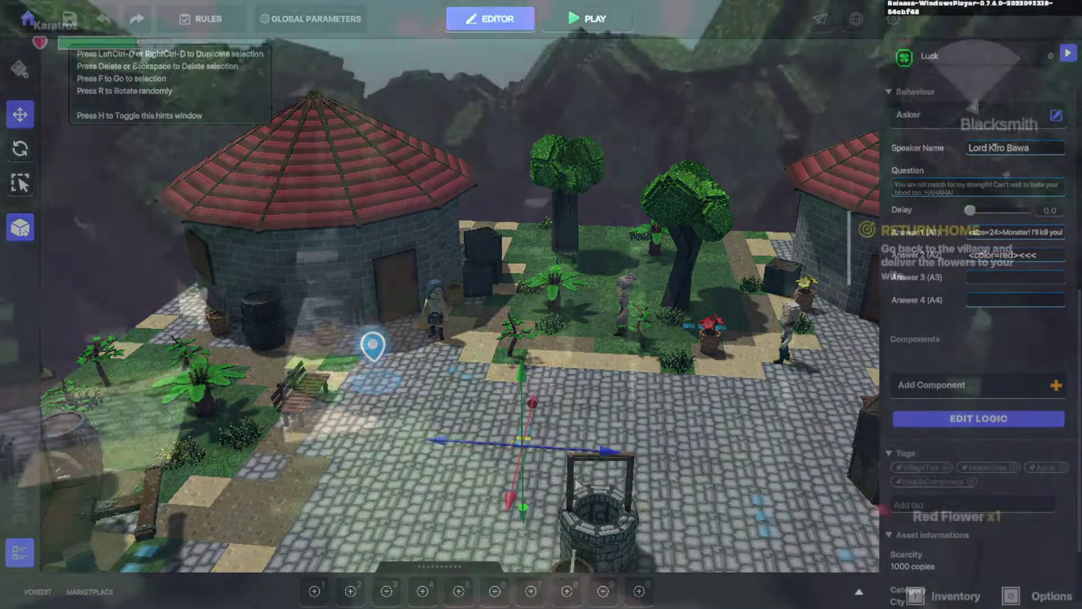
pyautogui.press('w')
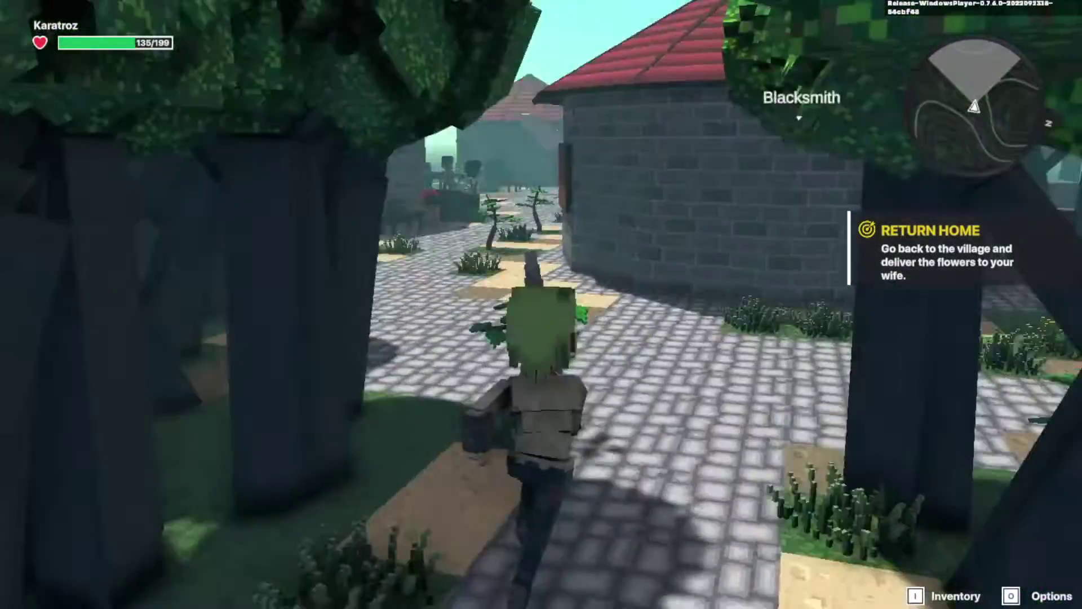
pyautogui.press('w')
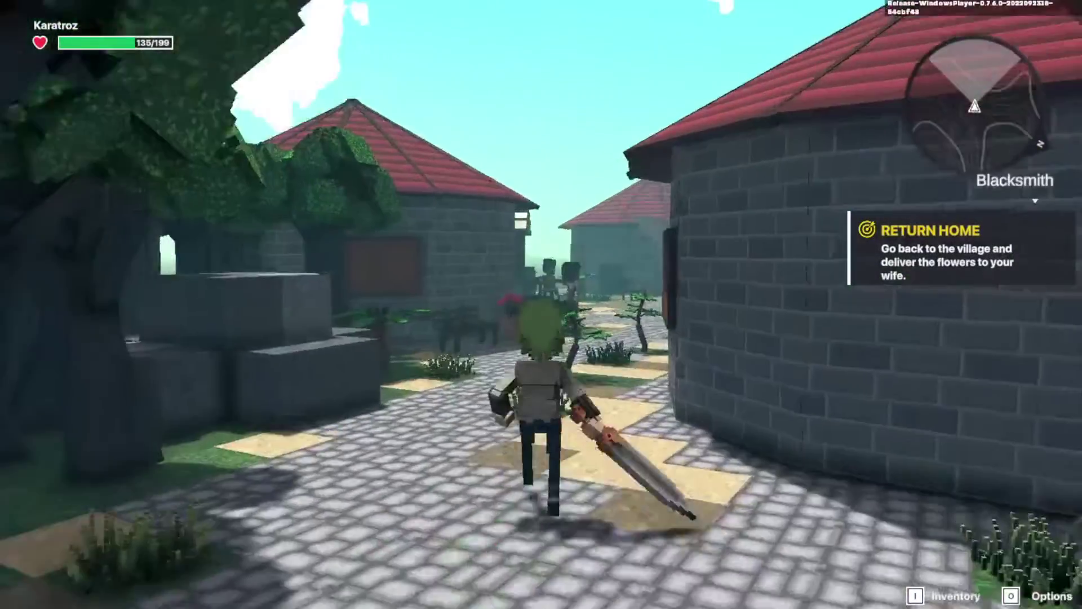
pyautogui.press('w')
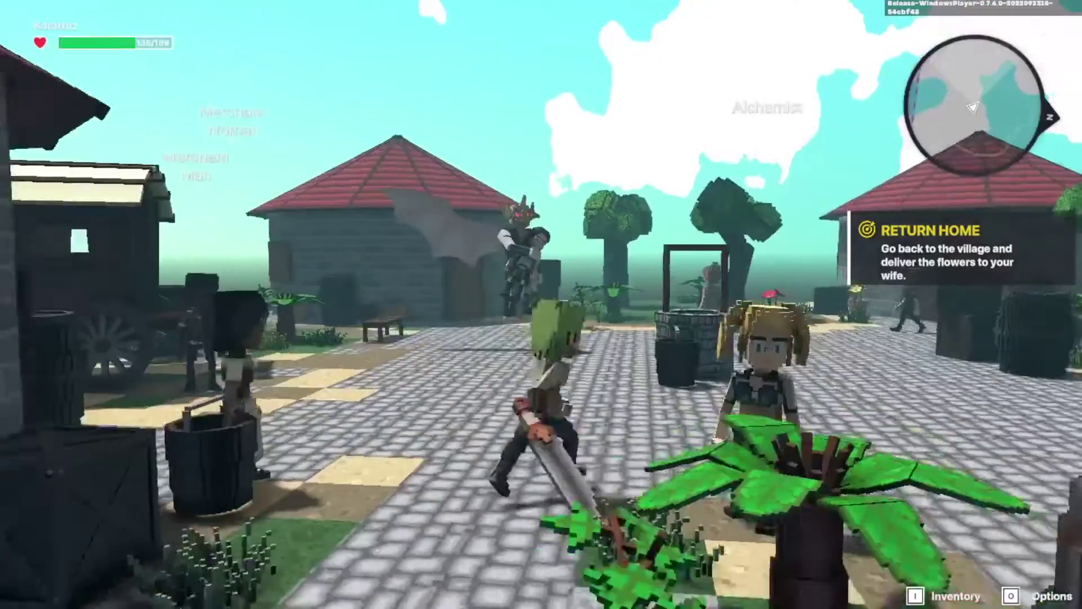
pyautogui.press('w')
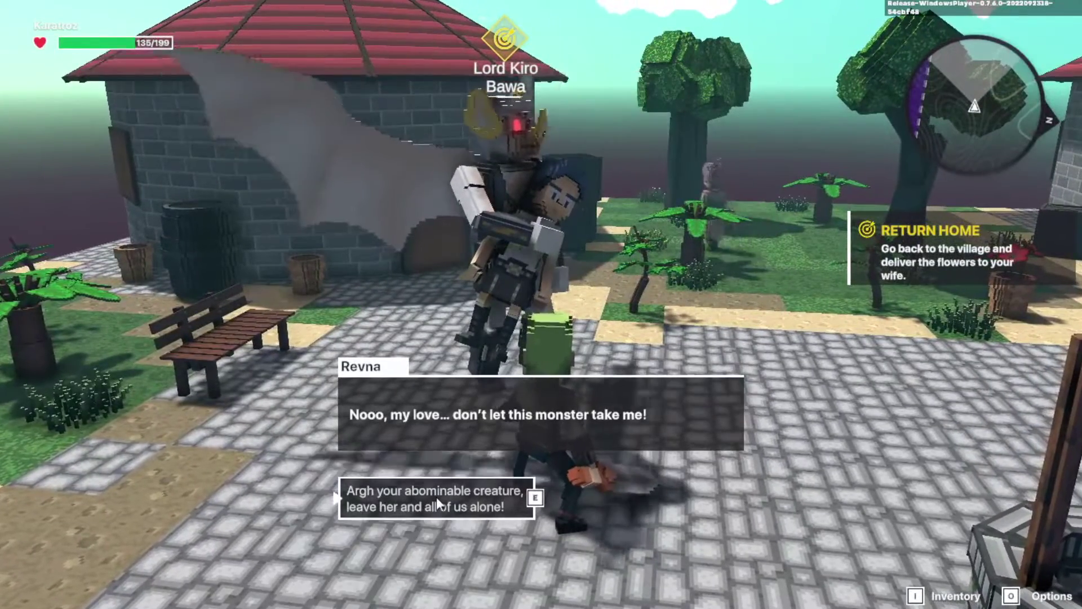
# Test the kidnapping dialogue by choosing the first answer each time, ending with "Monster! I'll kill you!"
pyautogui.click(436, 496)
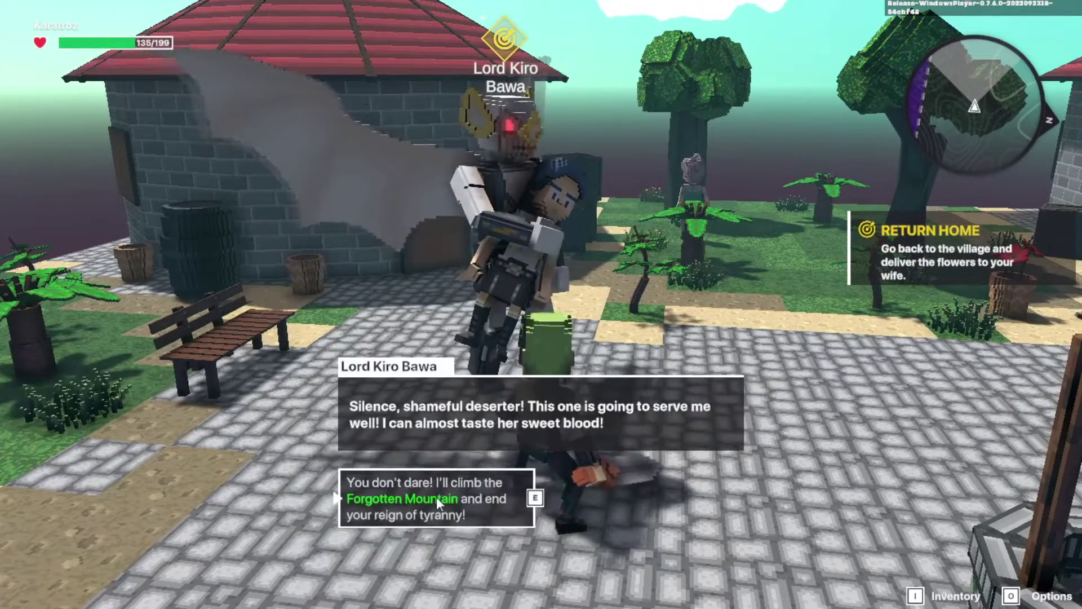
pyautogui.click(436, 496)
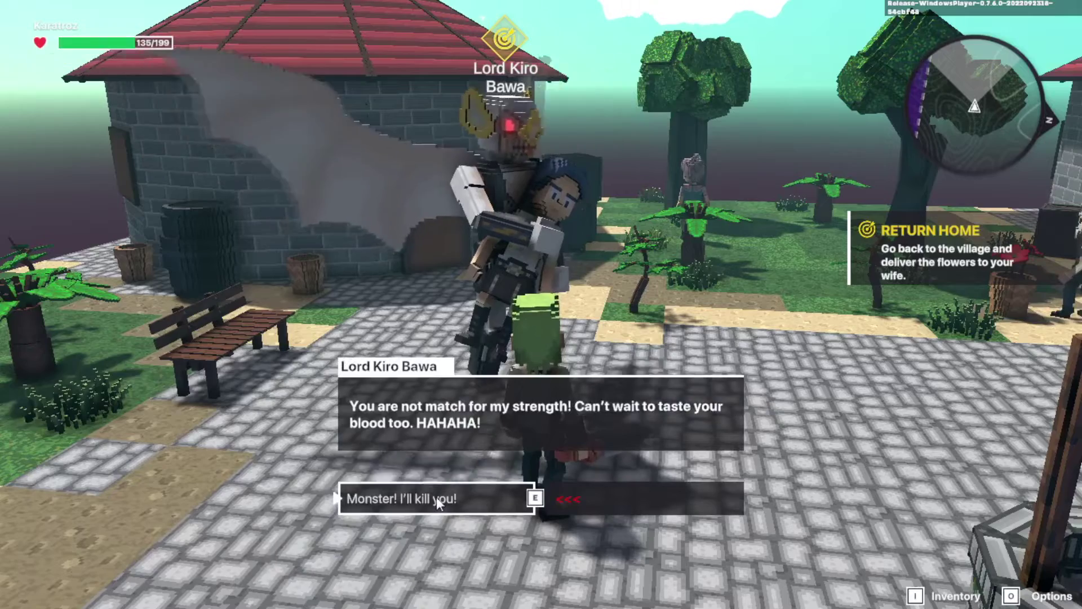
pyautogui.click(436, 496)
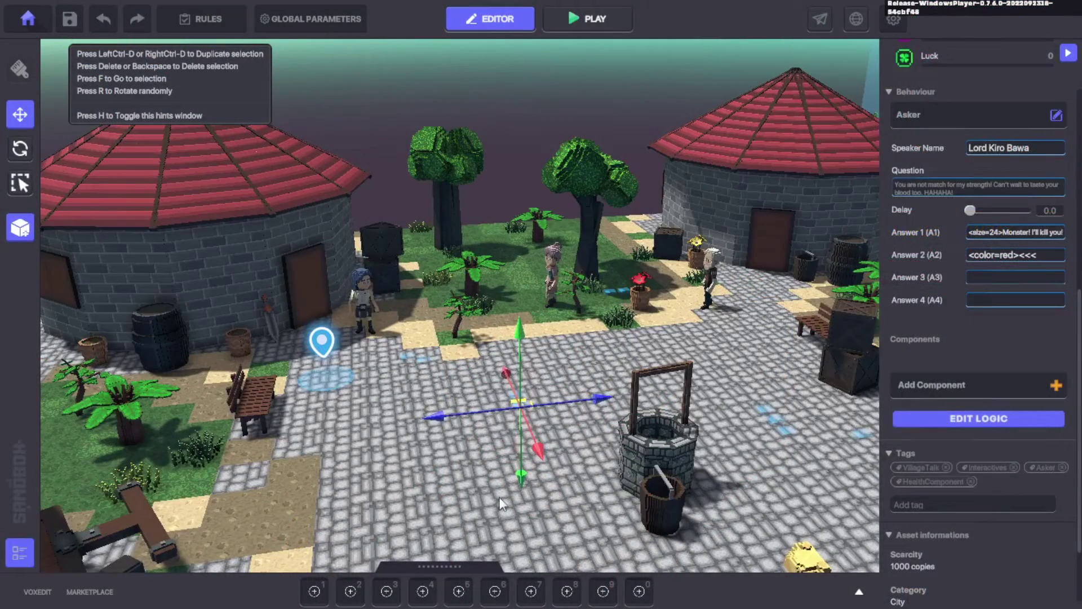
# Find the winged demon lord beneath the map and examine his Animated Decoration behaviour and Indicator quest settings
pyautogui.click(503, 490)
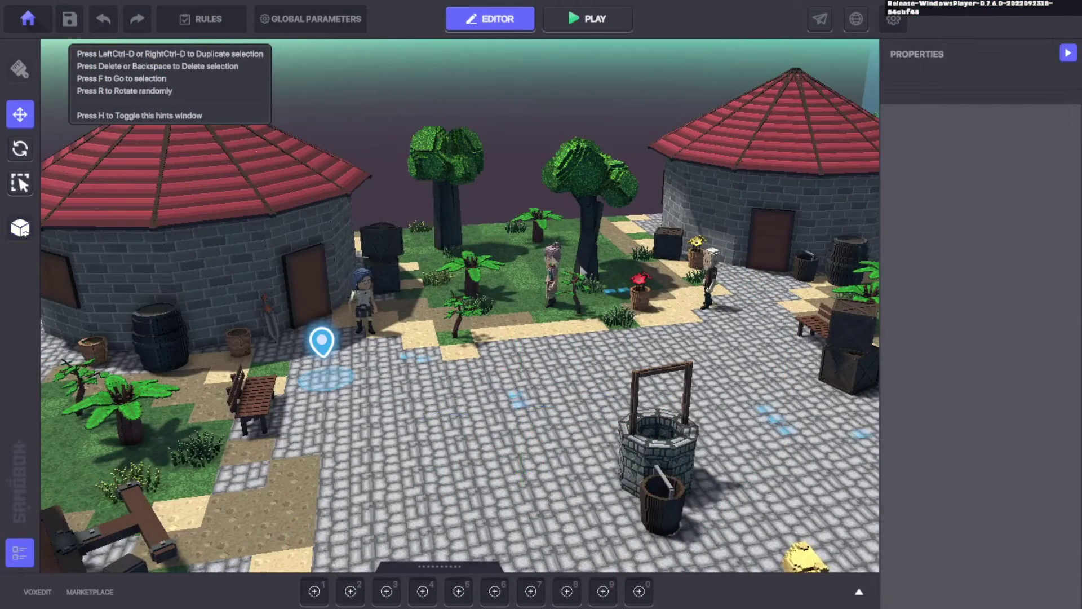
pyautogui.moveTo(486, 457); pyautogui.dragTo(357, 491, button='right')
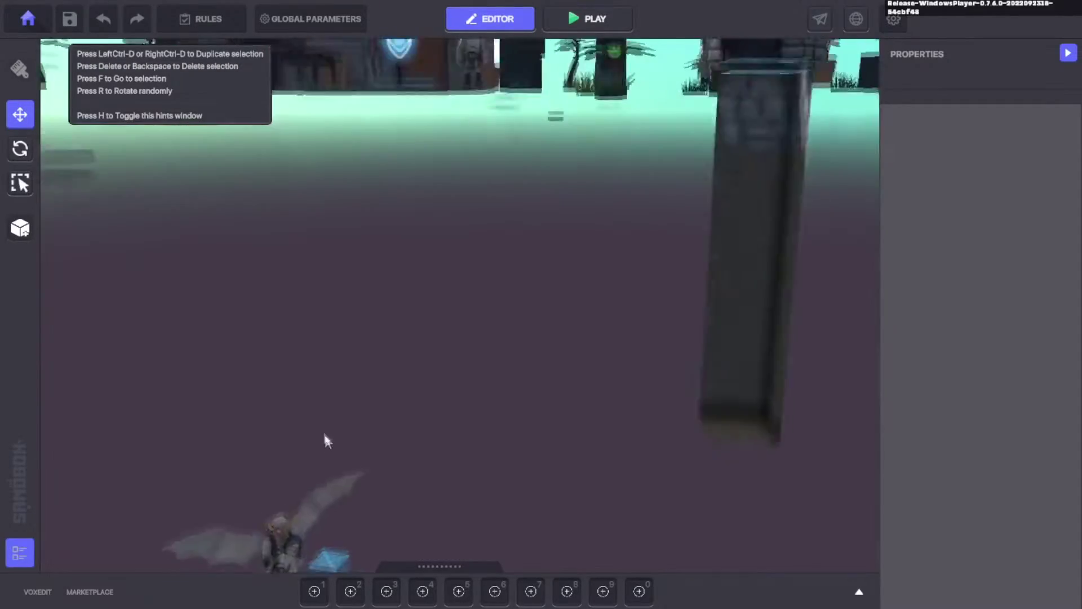
pyautogui.moveTo(278, 438); pyautogui.dragTo(270, 374, button='middle')
pyautogui.scroll(5, 262, 390)
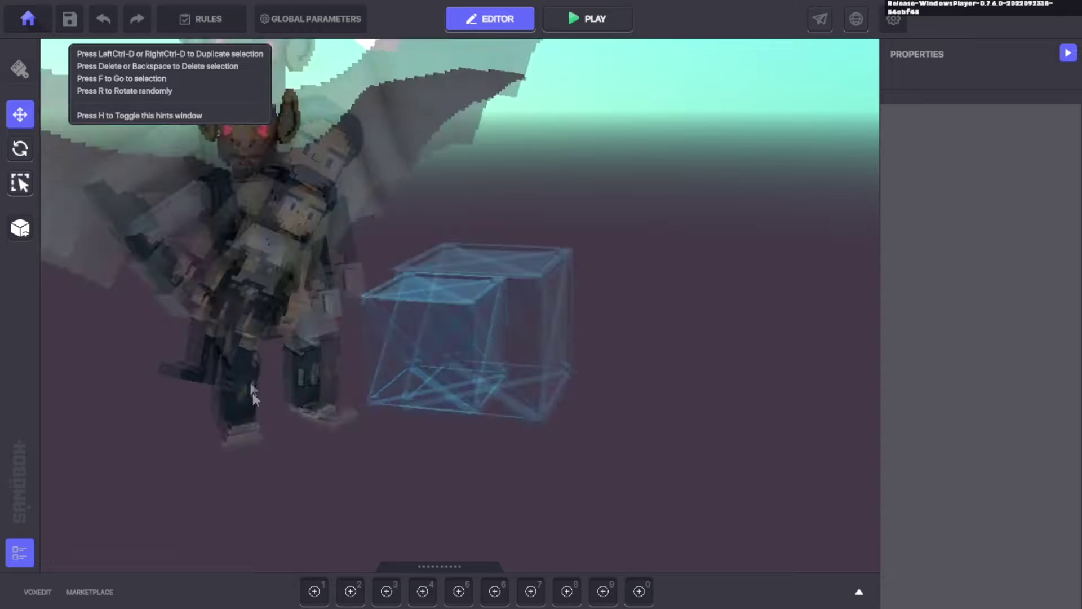
pyautogui.scroll(-5, 259, 348)
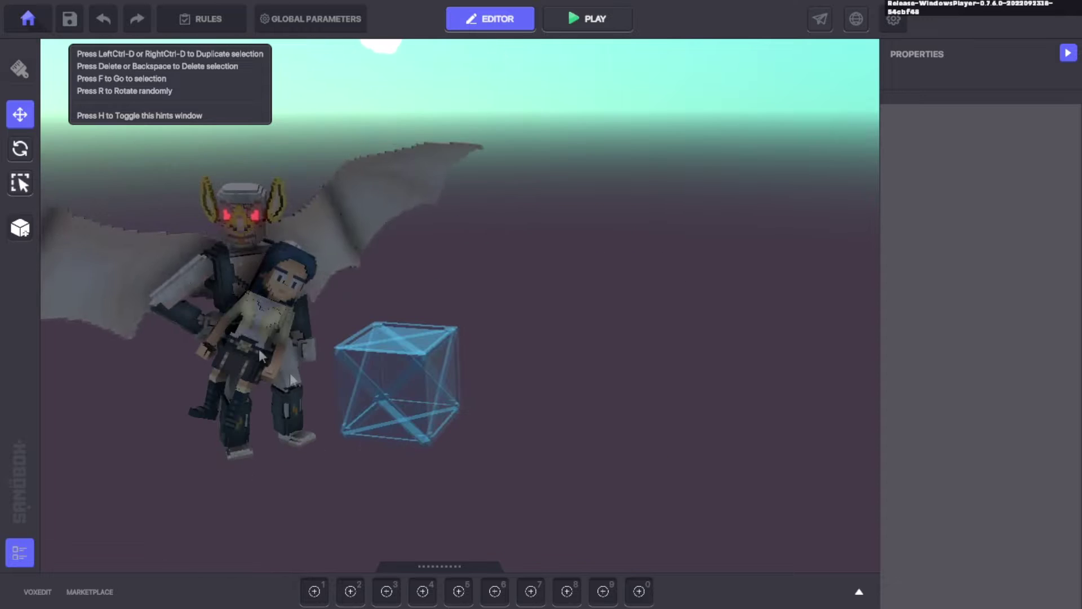
pyautogui.scroll(2, 391, 325)
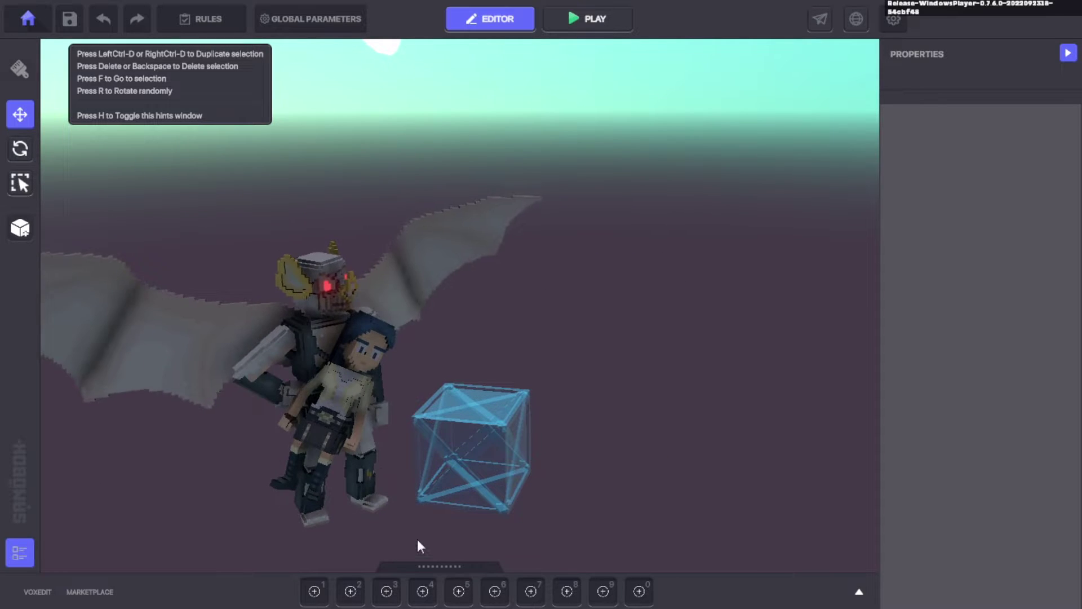
pyautogui.moveTo(380, 466); pyautogui.dragTo(402, 467, button='middle')
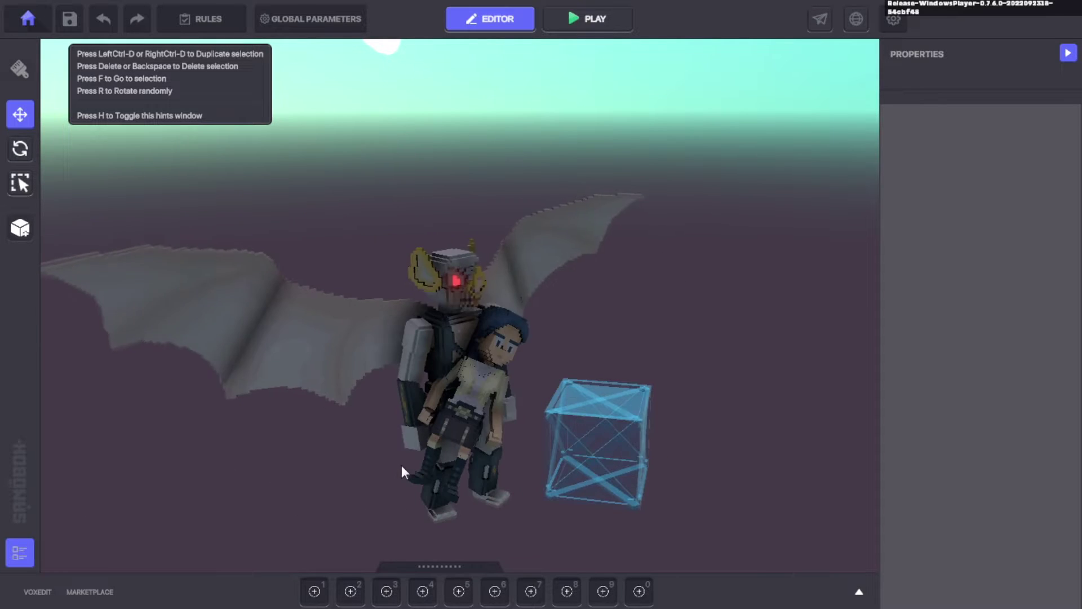
pyautogui.click(438, 276)
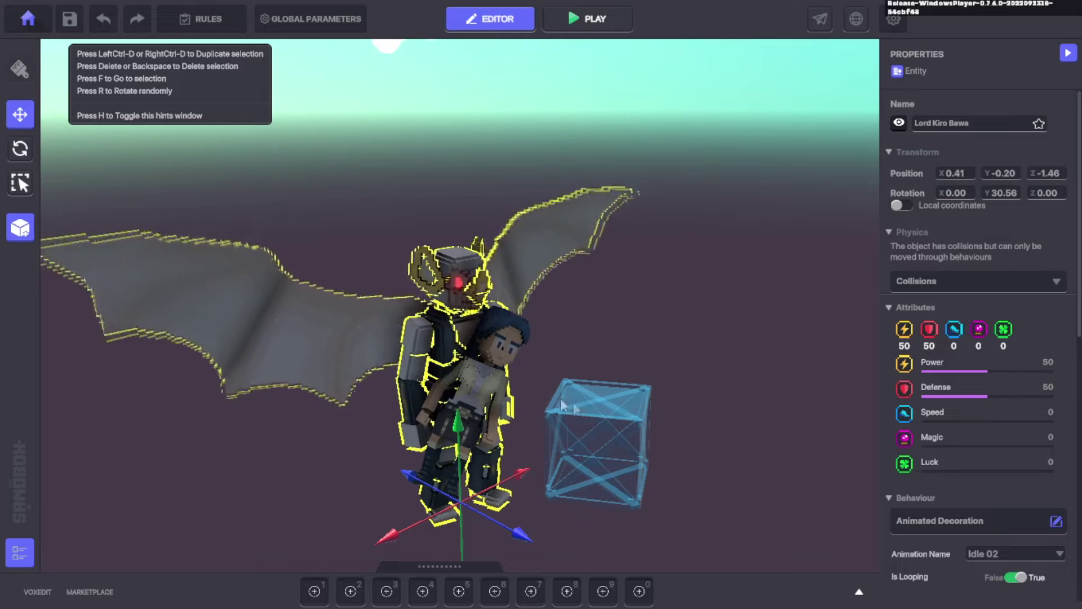
pyautogui.scroll(-4, 938, 503)
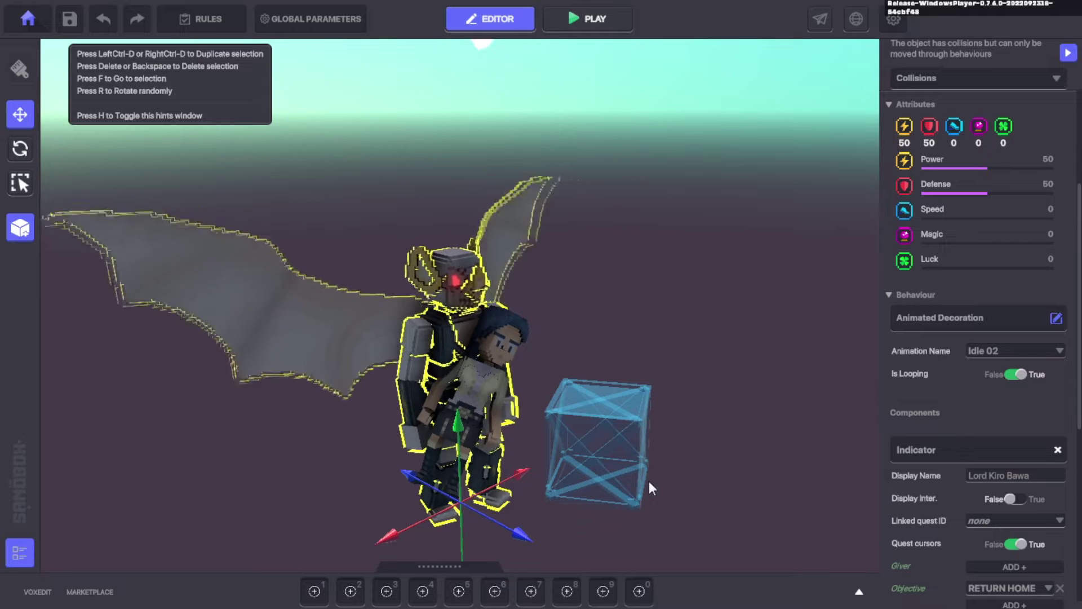
pyautogui.scroll(-3, 946, 464)
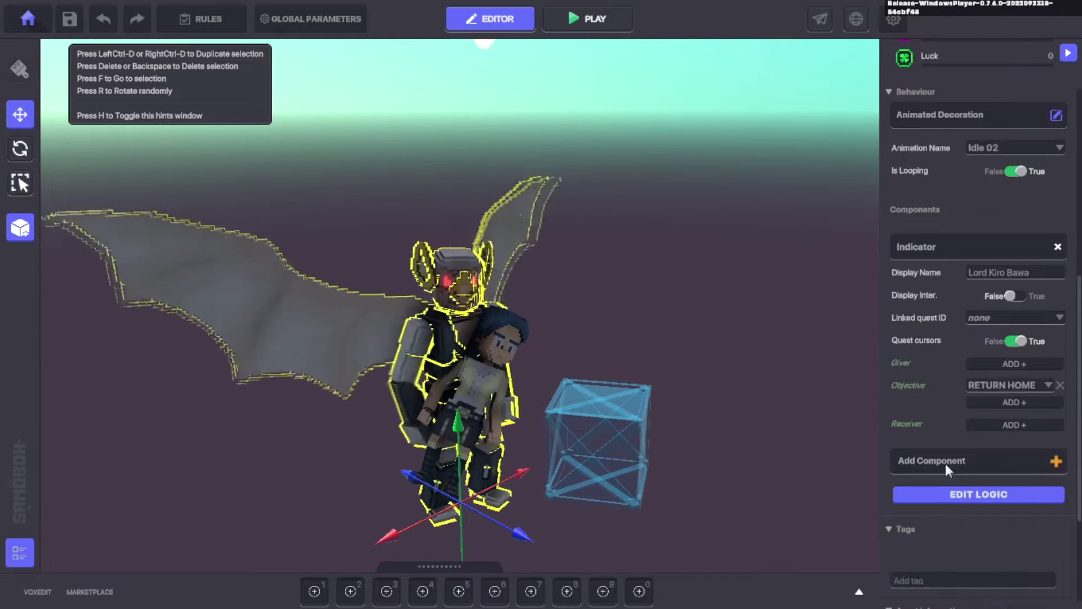
# Examine the captive girl's Asker dialogue and the neighbouring invisible platform's Move Offset, Toggle Behaviour messages and travel path
pyautogui.click(496, 348)
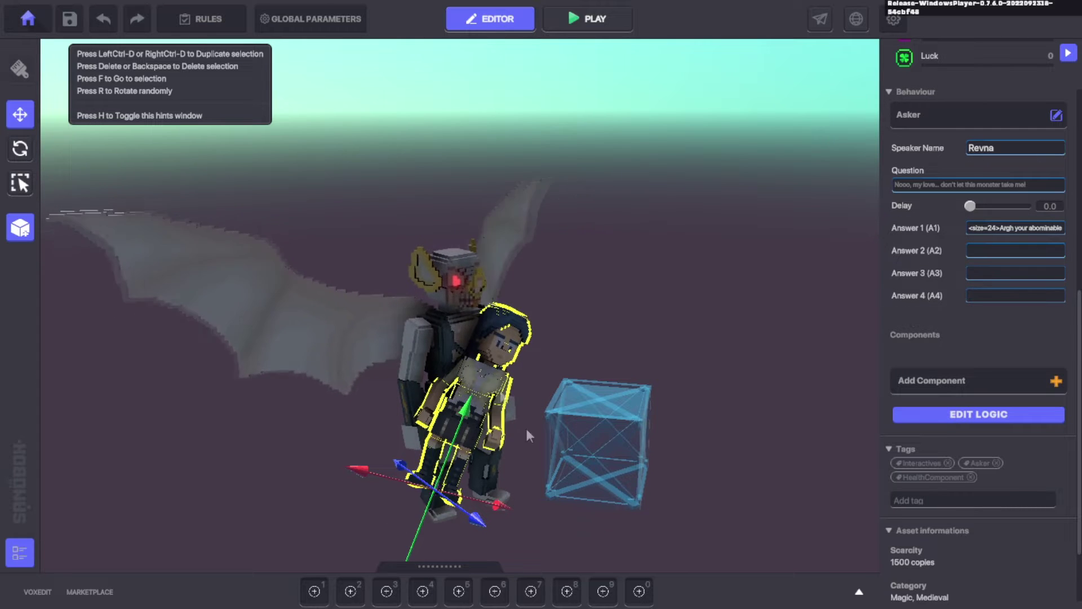
pyautogui.scroll(-1, 601, 438)
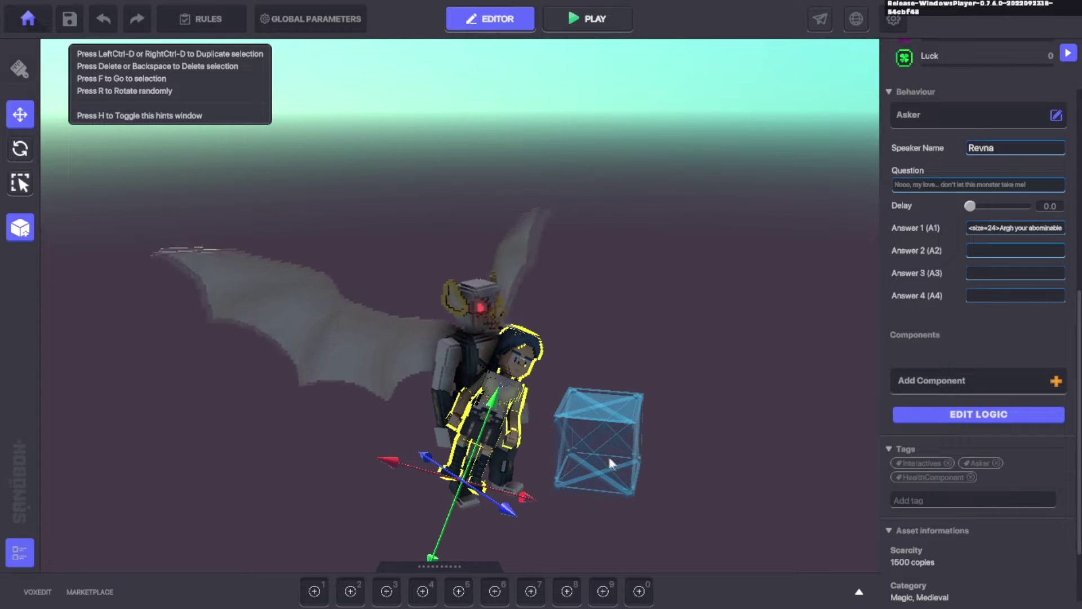
pyautogui.click(609, 439)
pyautogui.moveTo(608, 439); pyautogui.dragTo(386, 503, button='right')
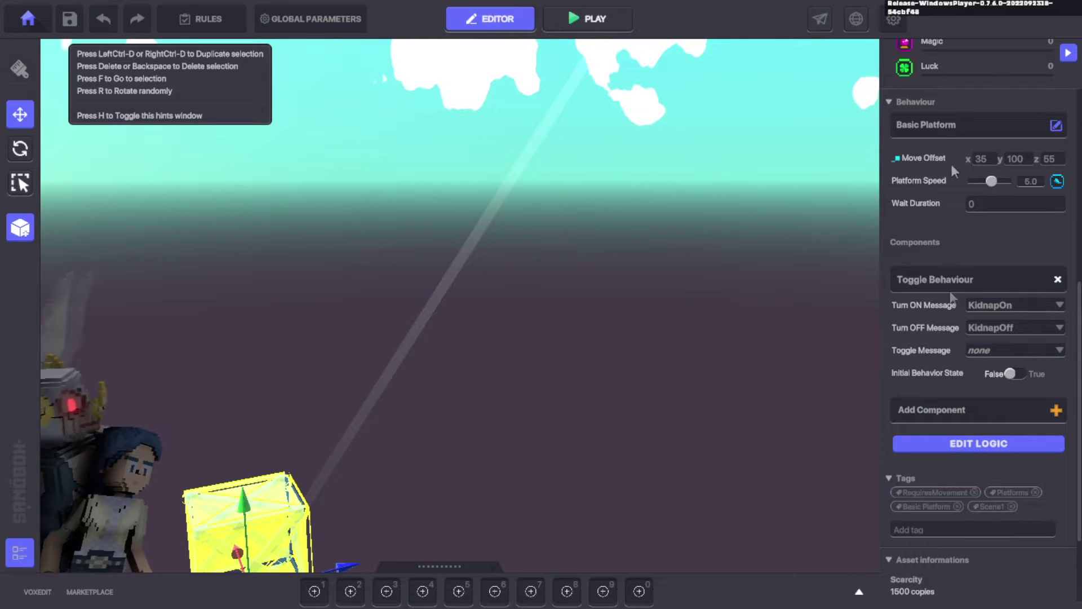
pyautogui.moveTo(633, 365); pyautogui.dragTo(541, 389, button='right')
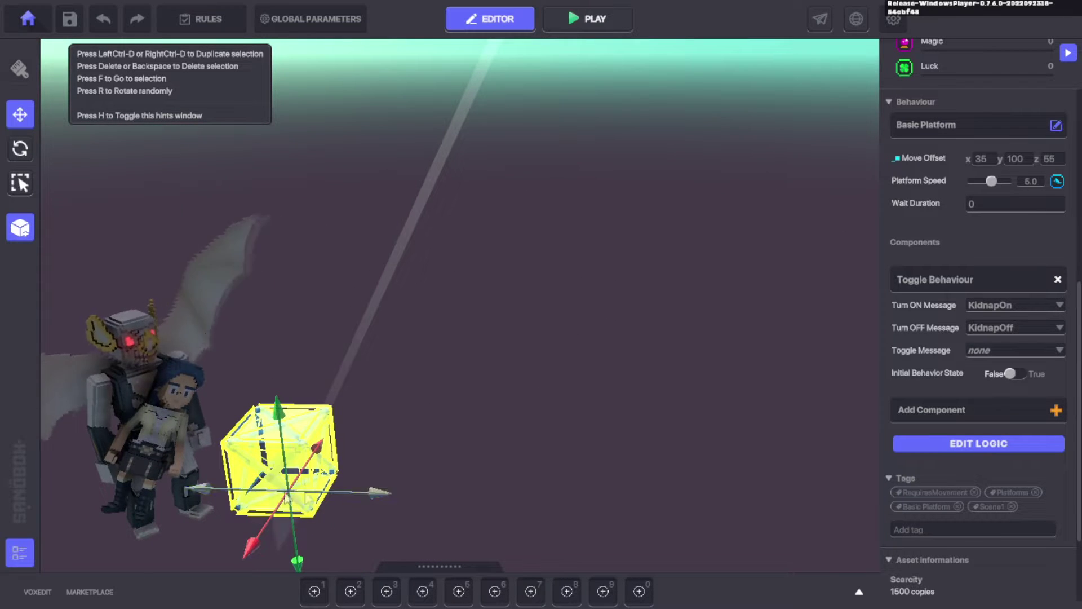
pyautogui.moveTo(246, 378); pyautogui.dragTo(162, 361, button='right')
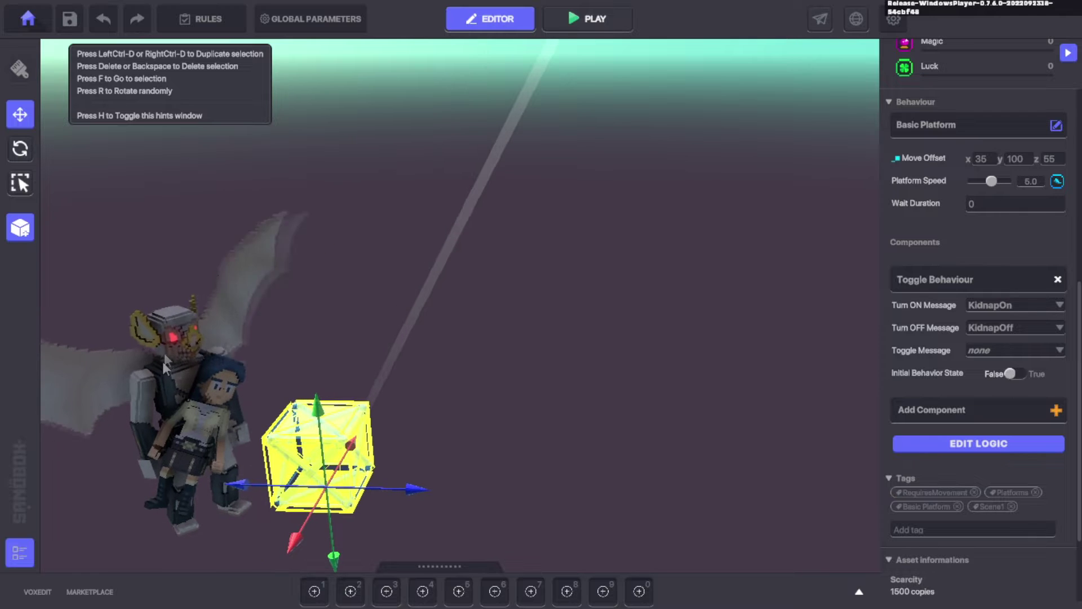
pyautogui.click(176, 334)
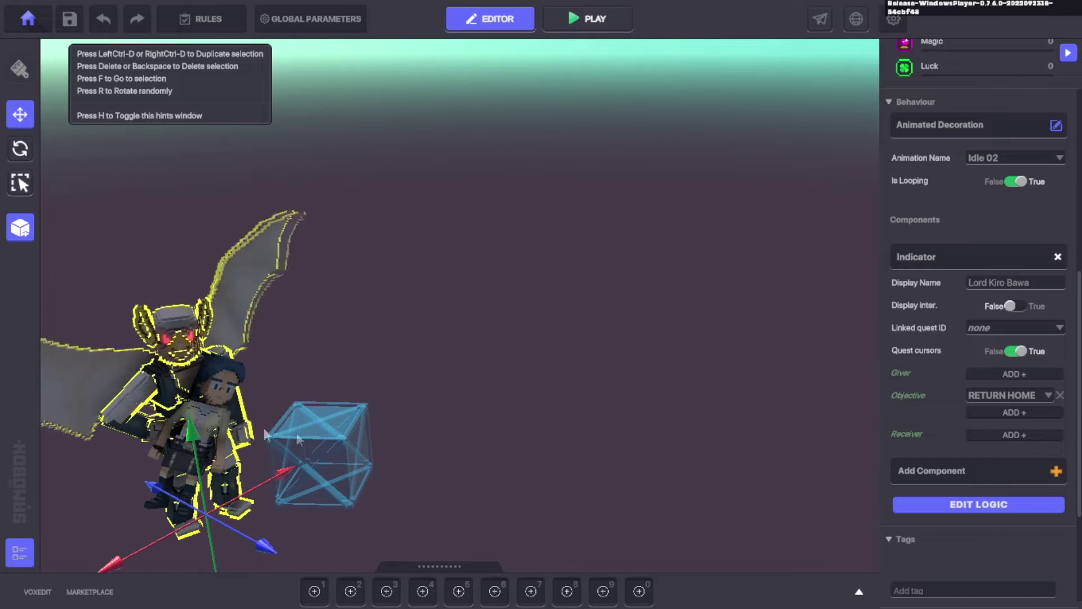
pyautogui.click(310, 411)
pyautogui.moveTo(314, 515); pyautogui.dragTo(410, 406, button='right')
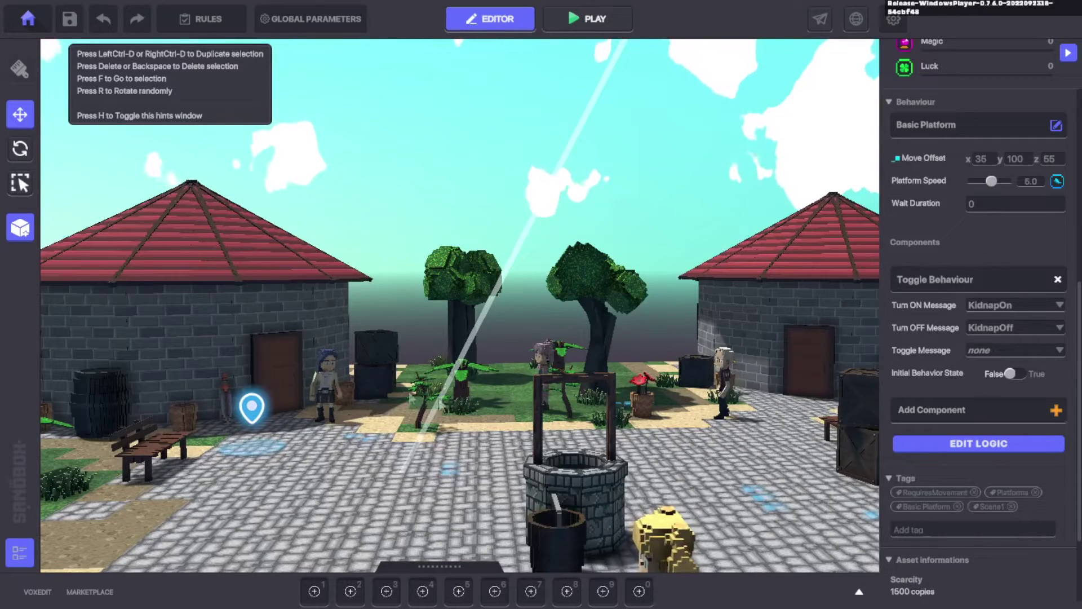
pyautogui.moveTo(422, 479); pyautogui.dragTo(506, 476, button='right')
# Inspect the hidden blocks near the demon lord's Asker in the square, and review one Health block's KidnapOn logic and death delay
pyautogui.click(460, 520)
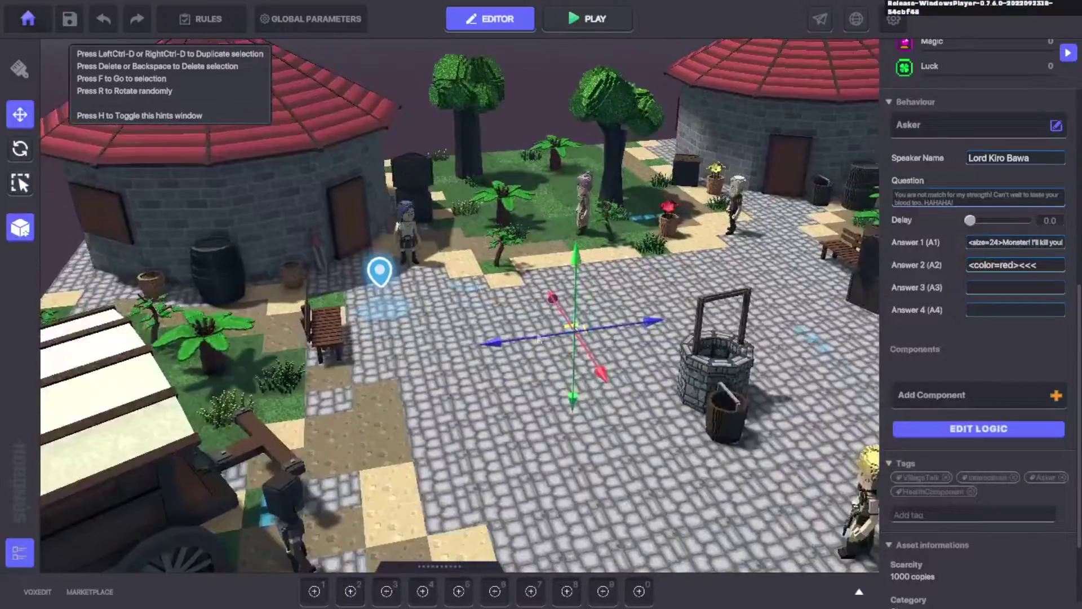
pyautogui.scroll(5, 575, 383)
pyautogui.moveTo(575, 383); pyautogui.dragTo(528, 287, button='right')
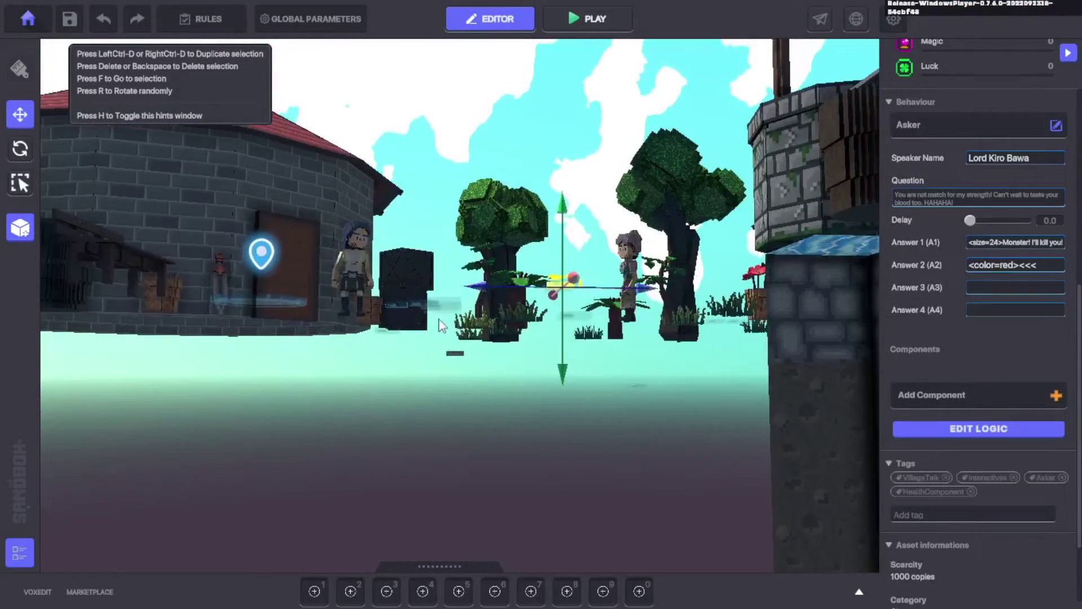
pyautogui.click(436, 299)
pyautogui.moveTo(436, 299); pyautogui.dragTo(692, 341, button='right')
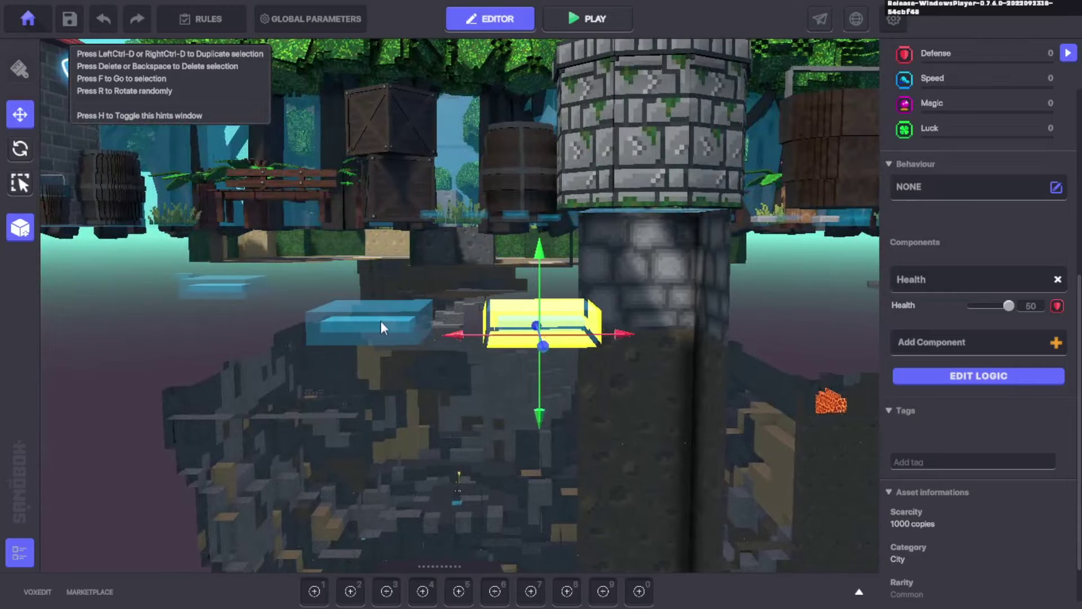
pyautogui.click(381, 324)
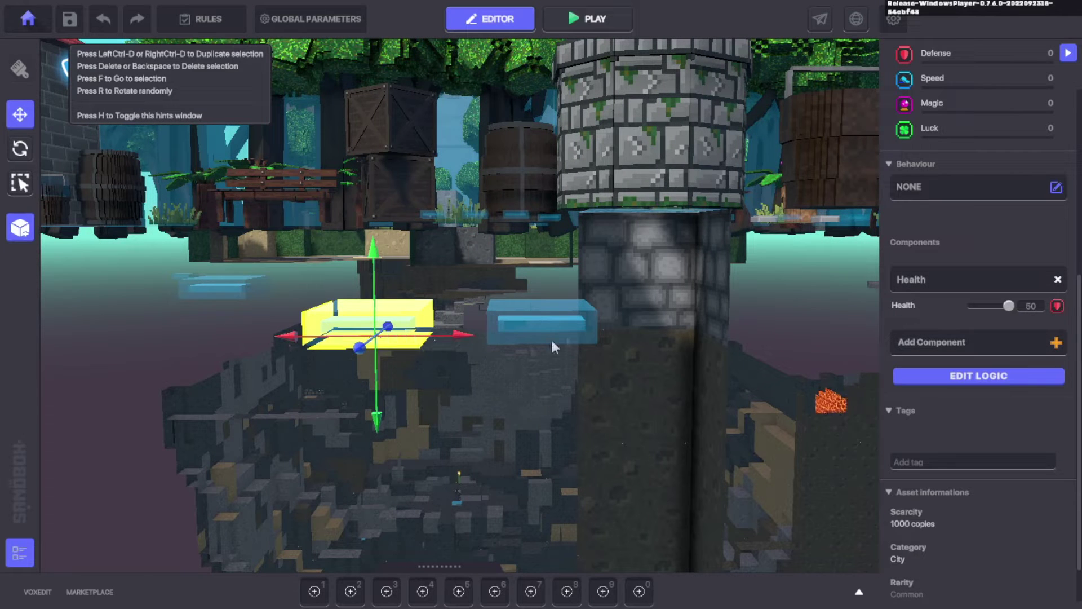
pyautogui.click(515, 320)
pyautogui.click(999, 377)
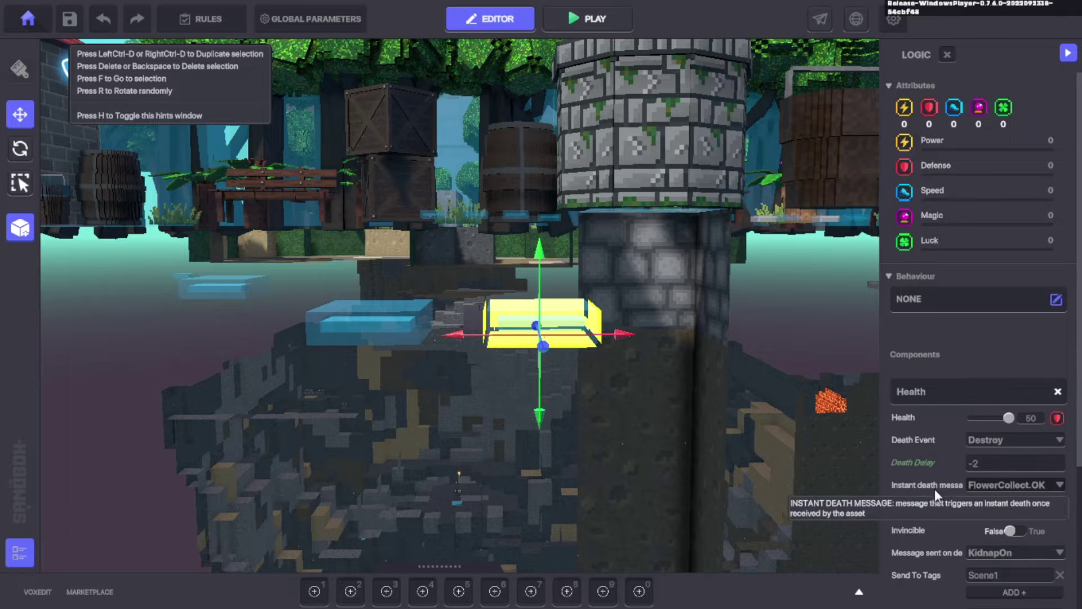
pyautogui.scroll(-2, 958, 485)
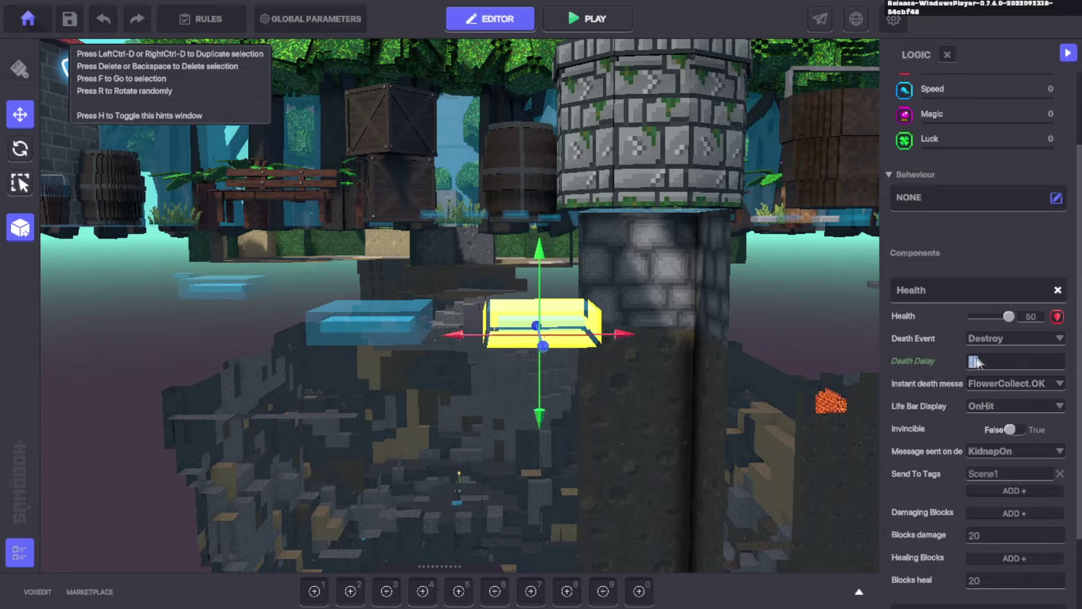
# Select the invisible moving platform beside the demon lord again to check what the kidnap message triggers
pyautogui.moveTo(784, 397); pyautogui.dragTo(465, 490, button='right')
pyautogui.moveTo(465, 489); pyautogui.dragTo(488, 306, button='middle')
pyautogui.click(405, 406)
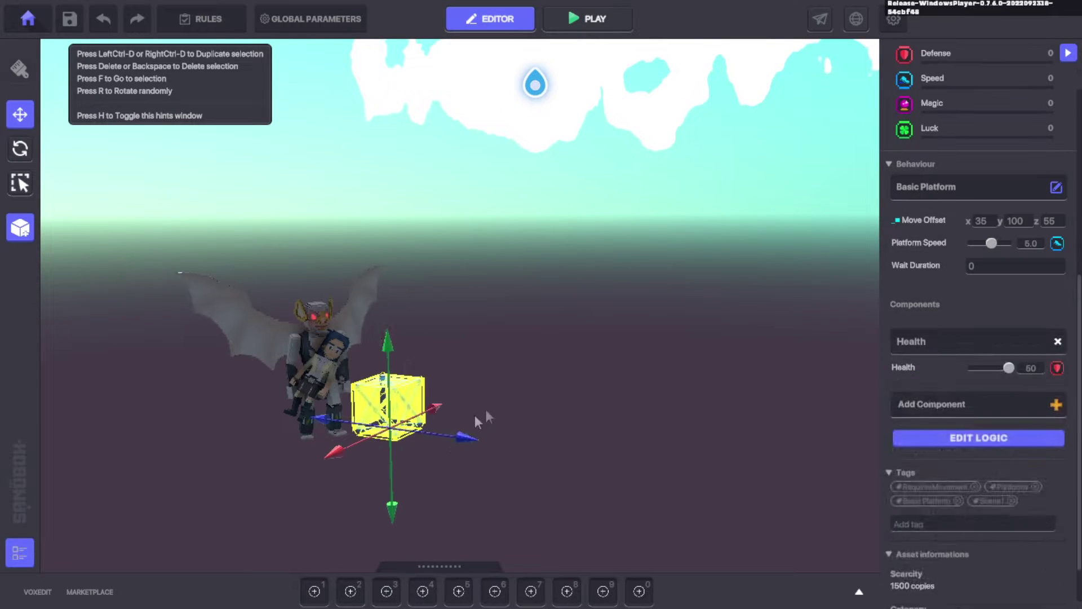
# Examine the other hidden Health block's KidnapOff logic and death delay, and view its place in the village square
pyautogui.moveTo(485, 421); pyautogui.dragTo(594, 416, button='right')
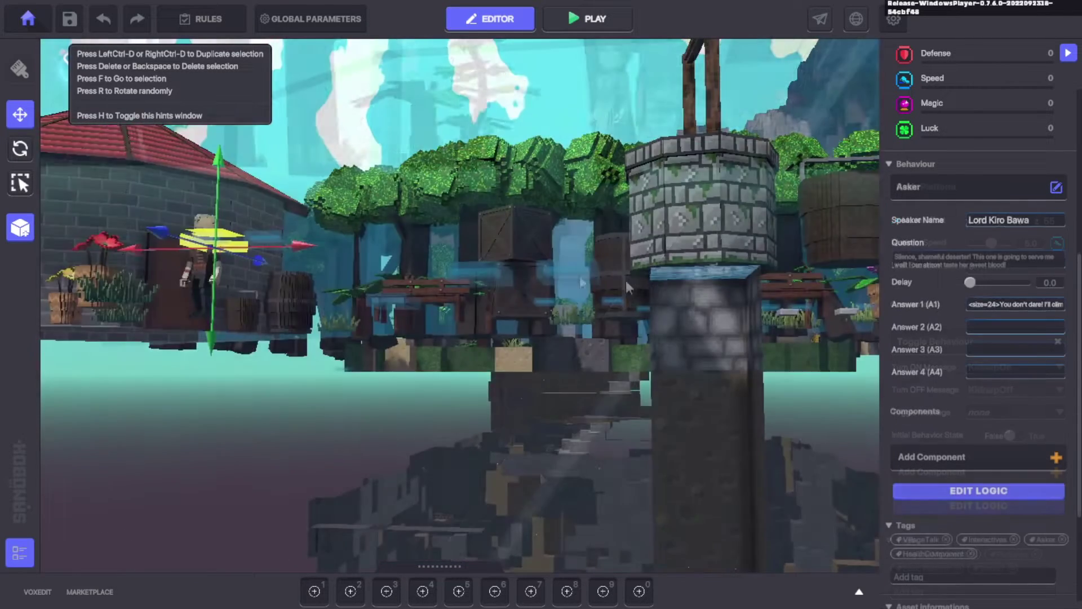
pyautogui.click(486, 273)
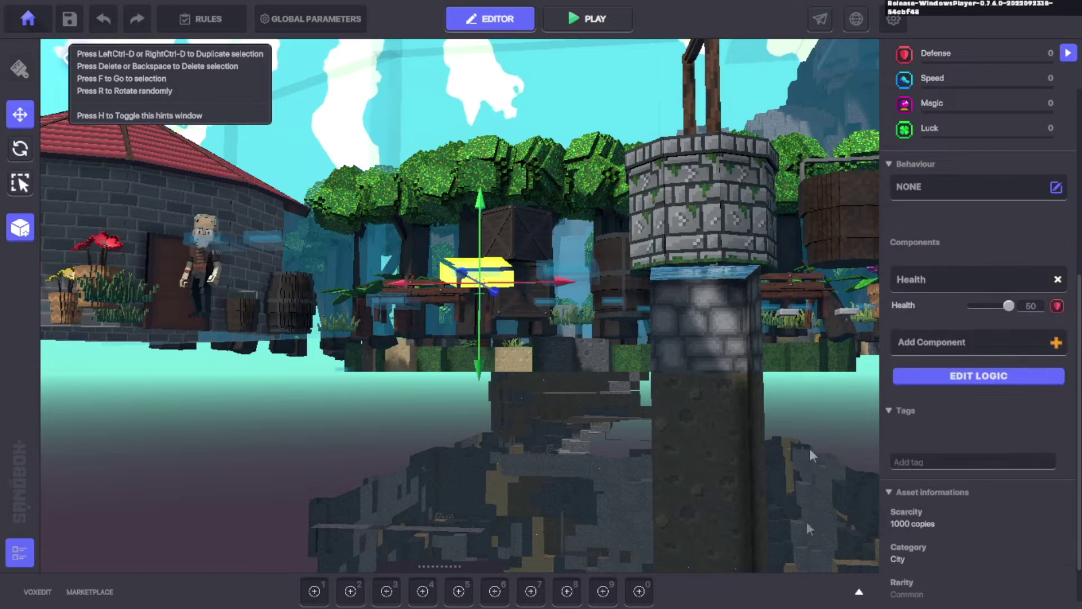
pyautogui.click(956, 374)
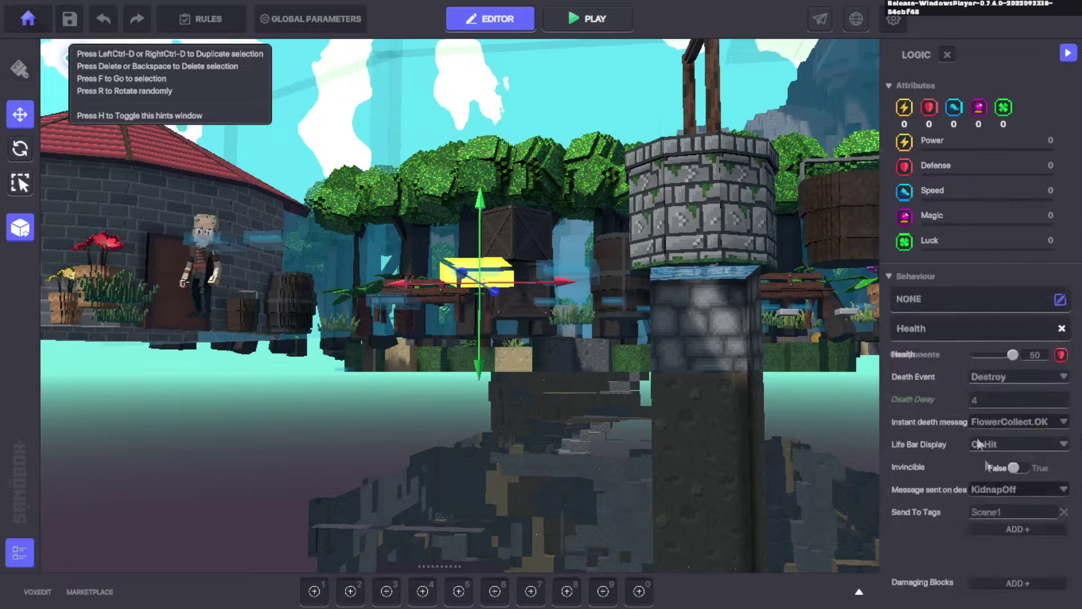
pyautogui.scroll(-2, 987, 437)
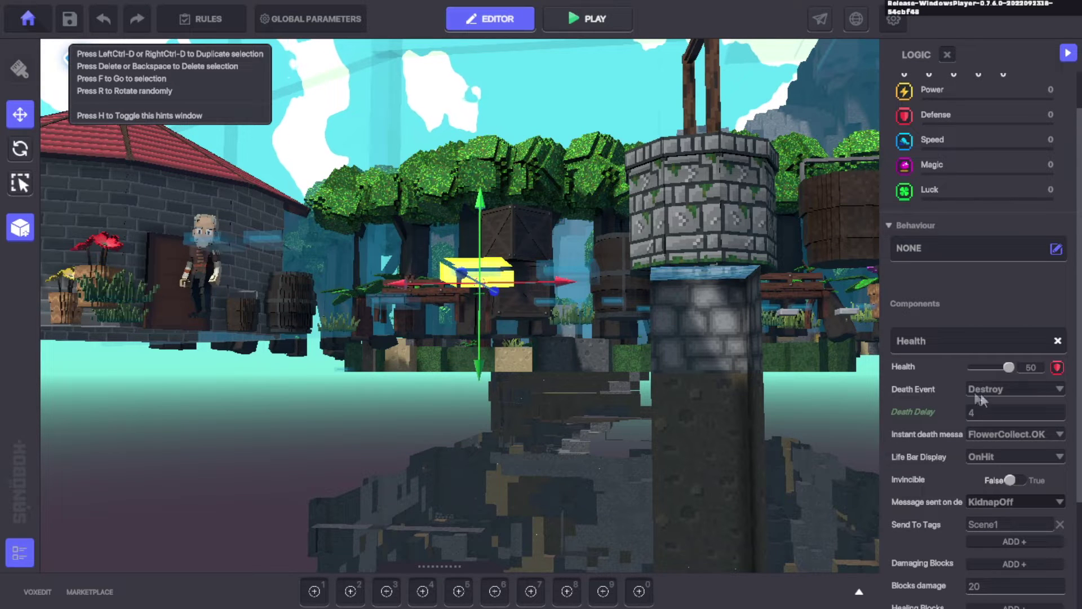
pyautogui.write('4f')
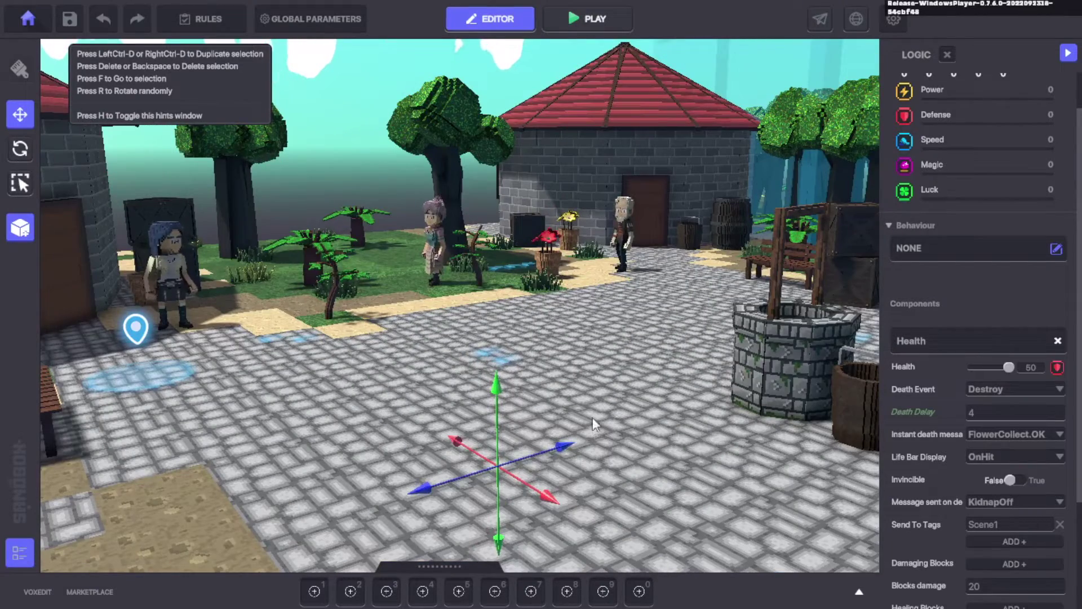
pyautogui.moveTo(597, 415); pyautogui.dragTo(558, 449, button='right')
pyautogui.scroll(2, 576, 436)
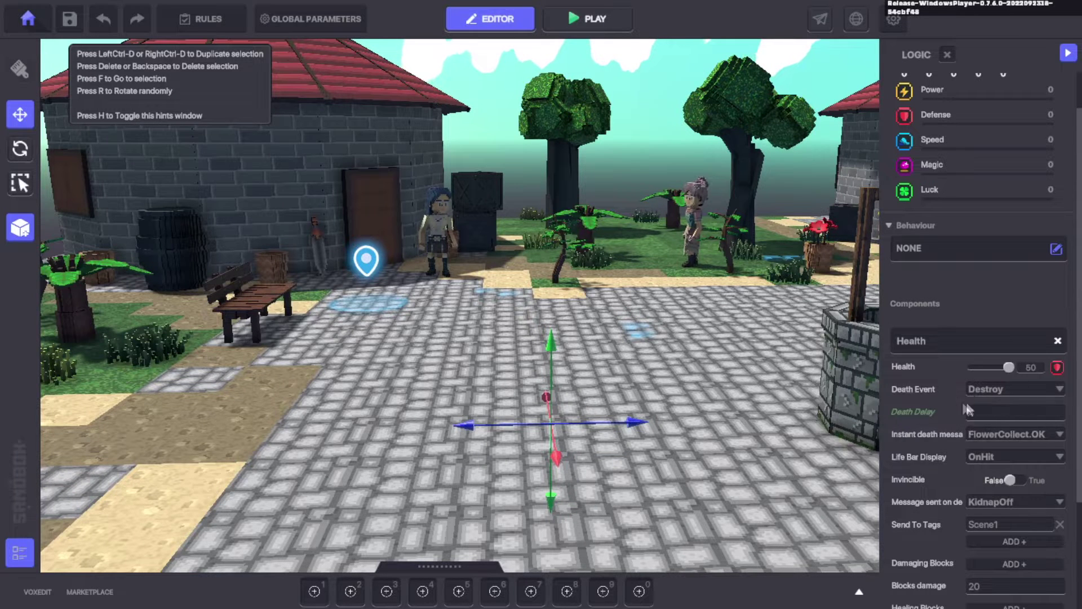
pyautogui.moveTo(623, 353); pyautogui.dragTo(431, 473, button='right')
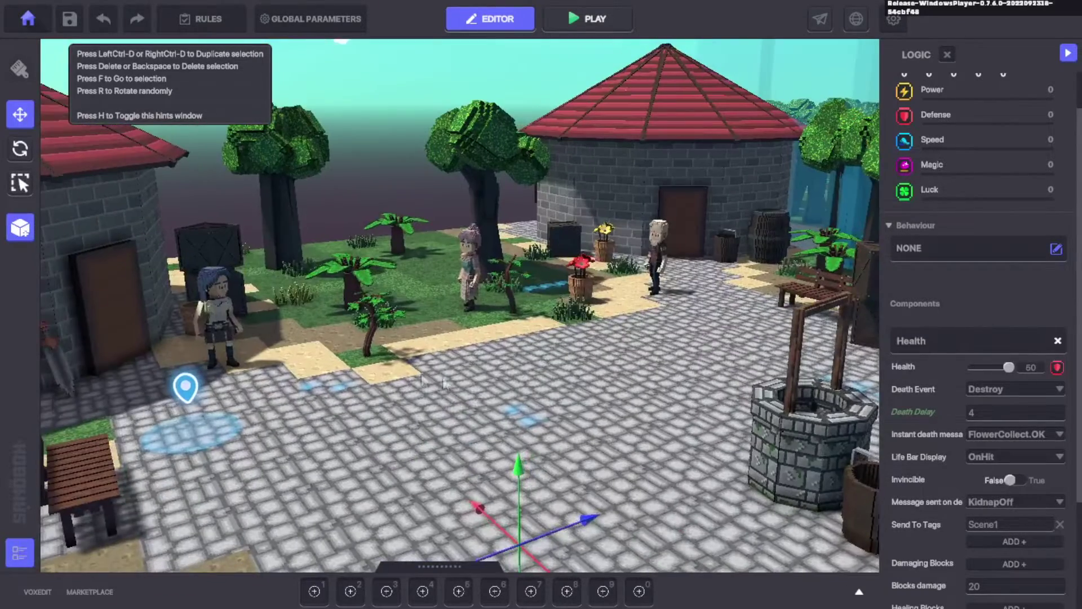
pyautogui.moveTo(520, 394); pyautogui.dragTo(527, 454, button='right')
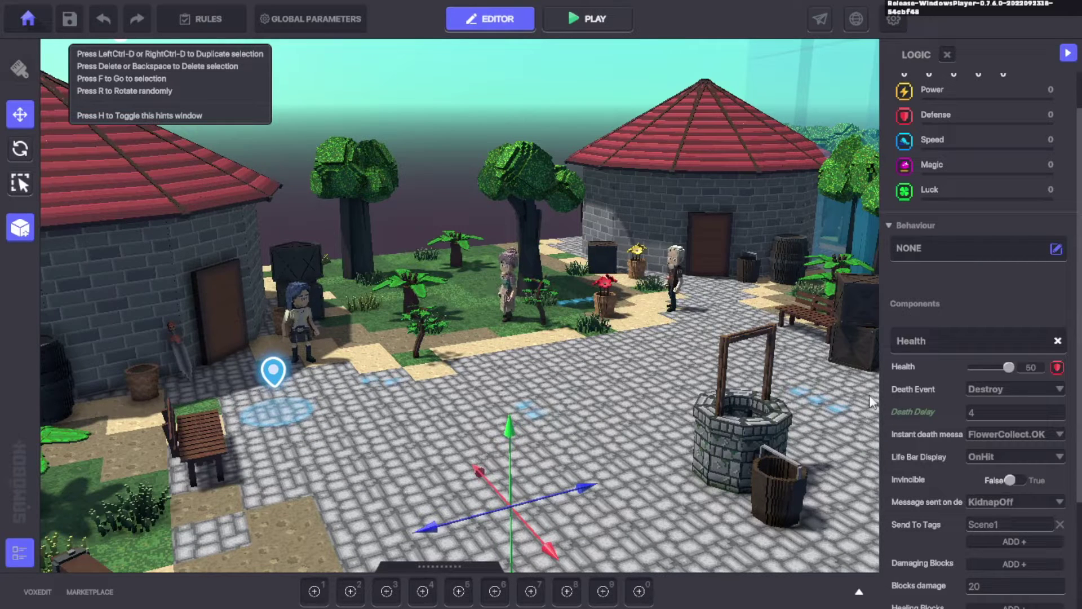
# Locate the hidden NumPad Switch beside the stone tower's balcony and examine its Void behaviour and destroy area settings
pyautogui.moveTo(716, 438); pyautogui.dragTo(667, 570, button='right')
pyautogui.moveTo(667, 570); pyautogui.dragTo(631, 598, button='middle')
pyautogui.moveTo(654, 265); pyautogui.dragTo(580, 358, button='middle')
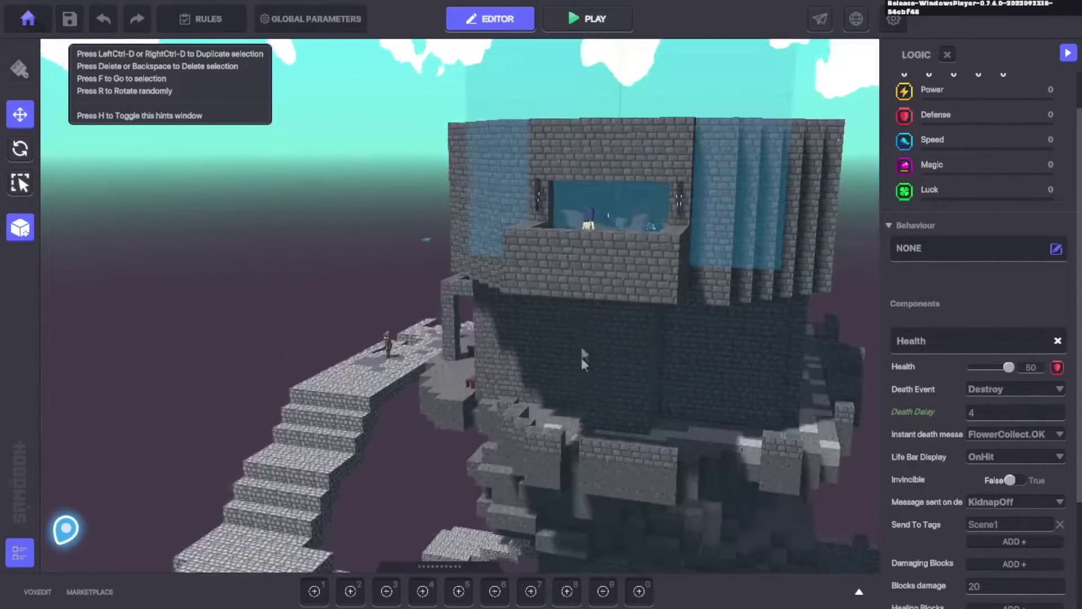
pyautogui.click(428, 239)
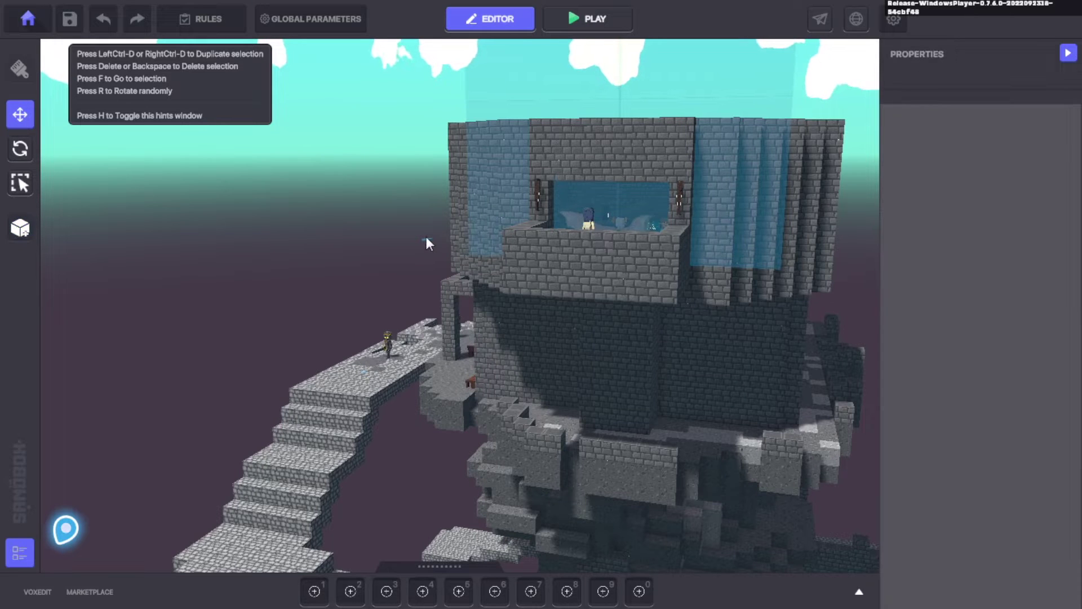
pyautogui.click(428, 239)
pyautogui.press('f')
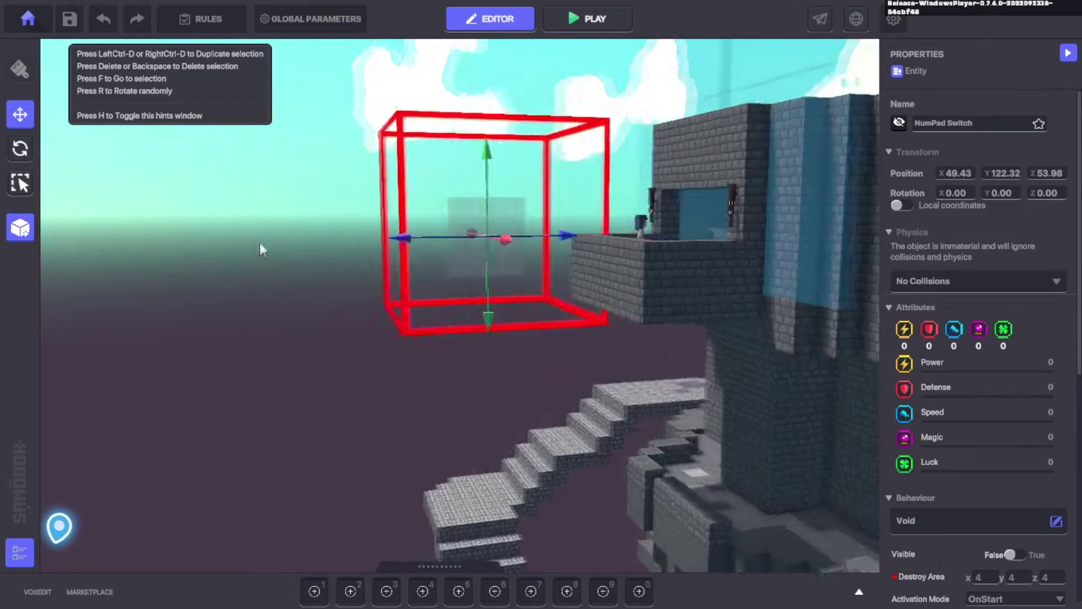
pyautogui.scroll(-5, 1018, 434)
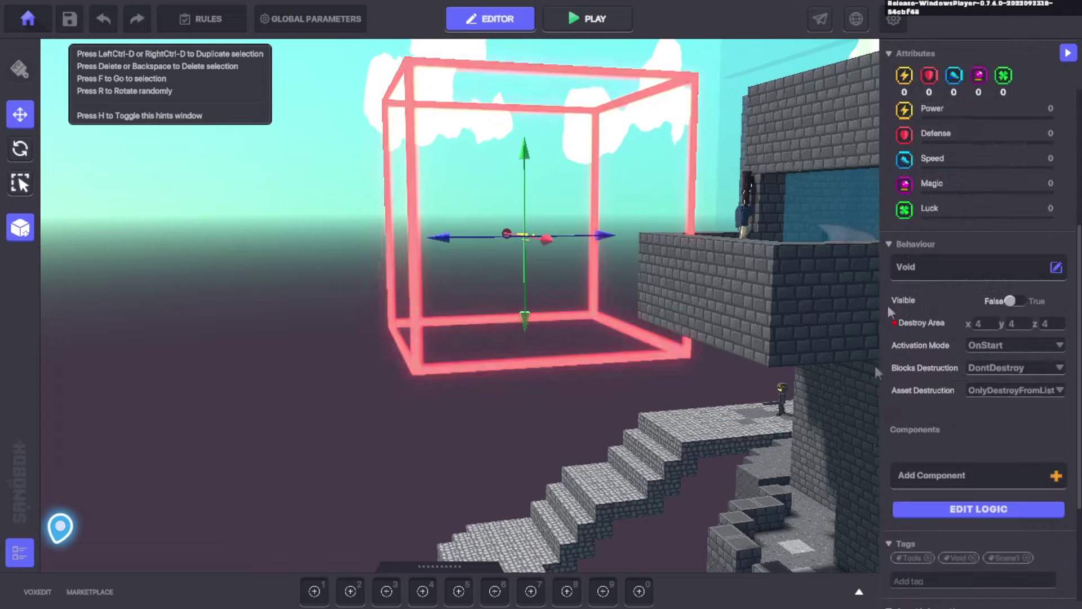
# Open the hidden Void switch's logic, review its list of assets to destroy, and return to the village square
pyautogui.click(1025, 507)
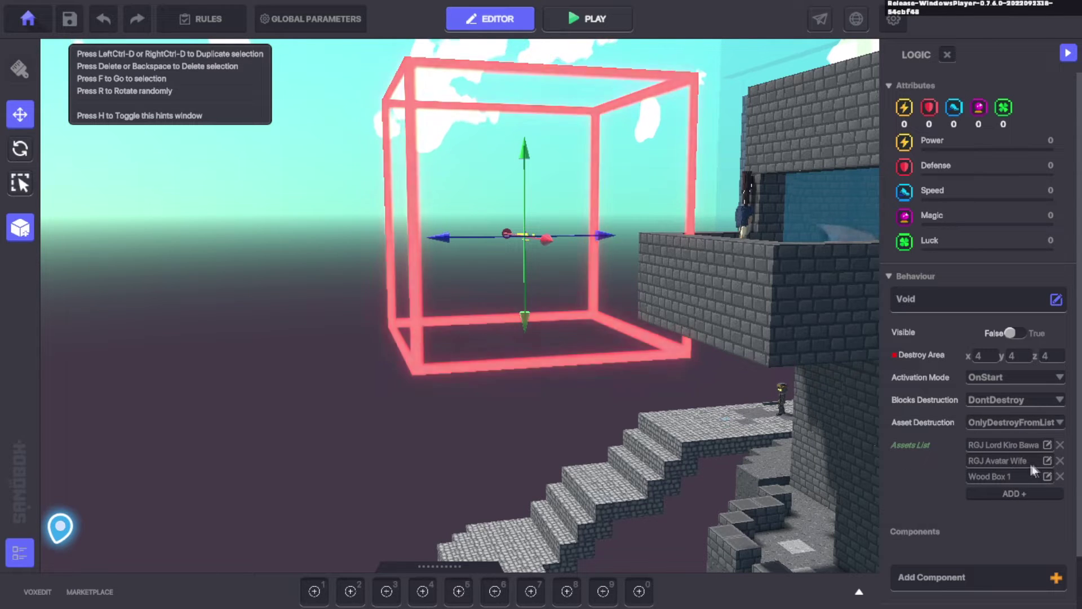
pyautogui.moveTo(782, 346); pyautogui.dragTo(580, 520, button='right')
pyautogui.moveTo(693, 244); pyautogui.dragTo(638, 527, button='right')
pyautogui.moveTo(640, 527); pyautogui.dragTo(682, 370, button='middle')
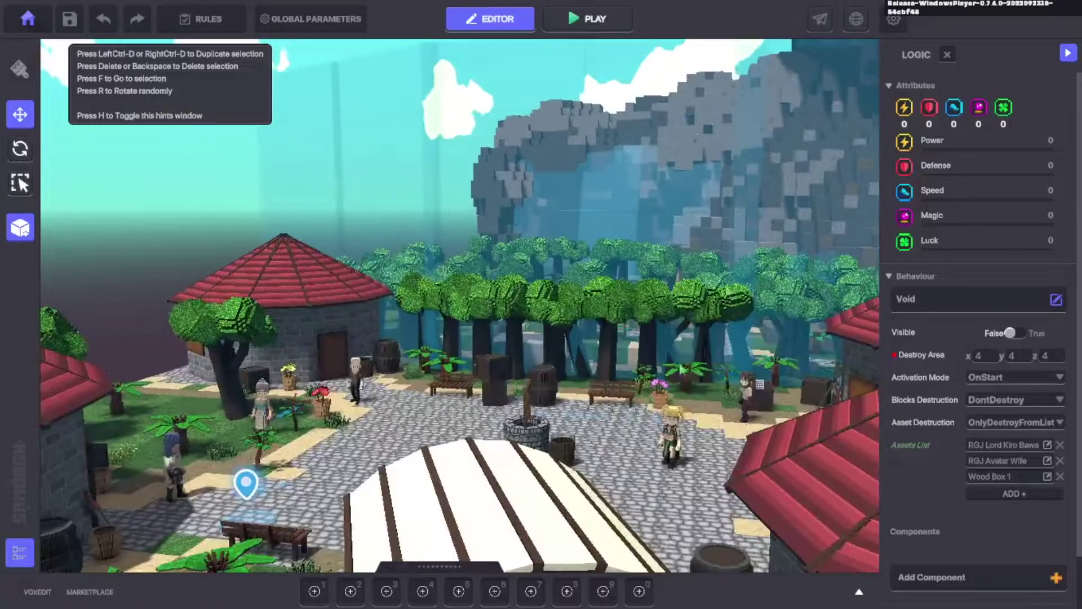
# Focus on the square's well and select the nearby blacksmith to check his Citizen behaviour and quest indicator
pyautogui.click(515, 423)
pyautogui.press('f')
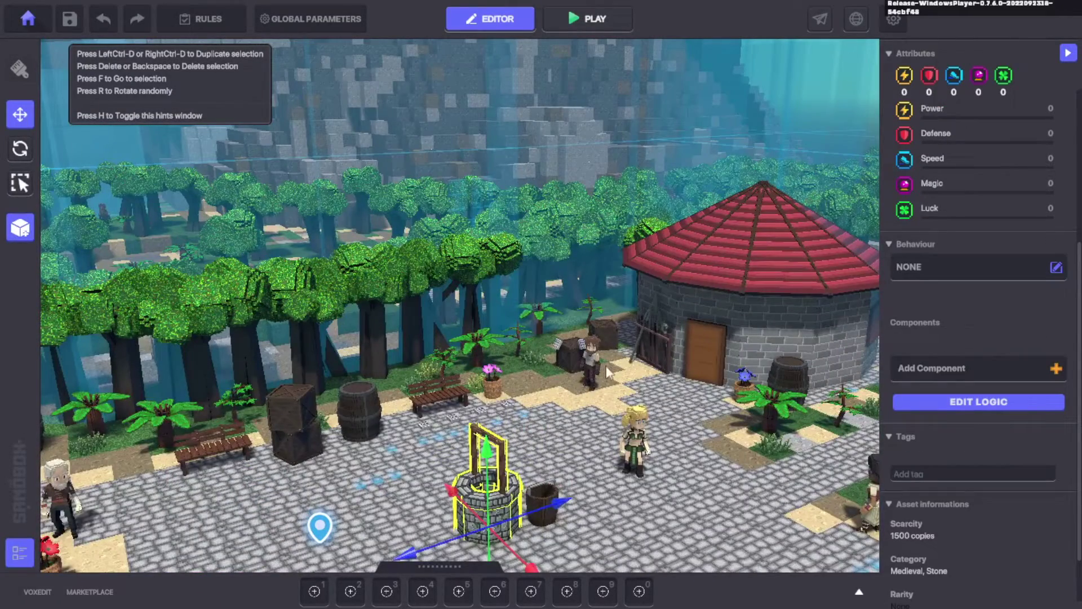
pyautogui.scroll(3, 596, 399)
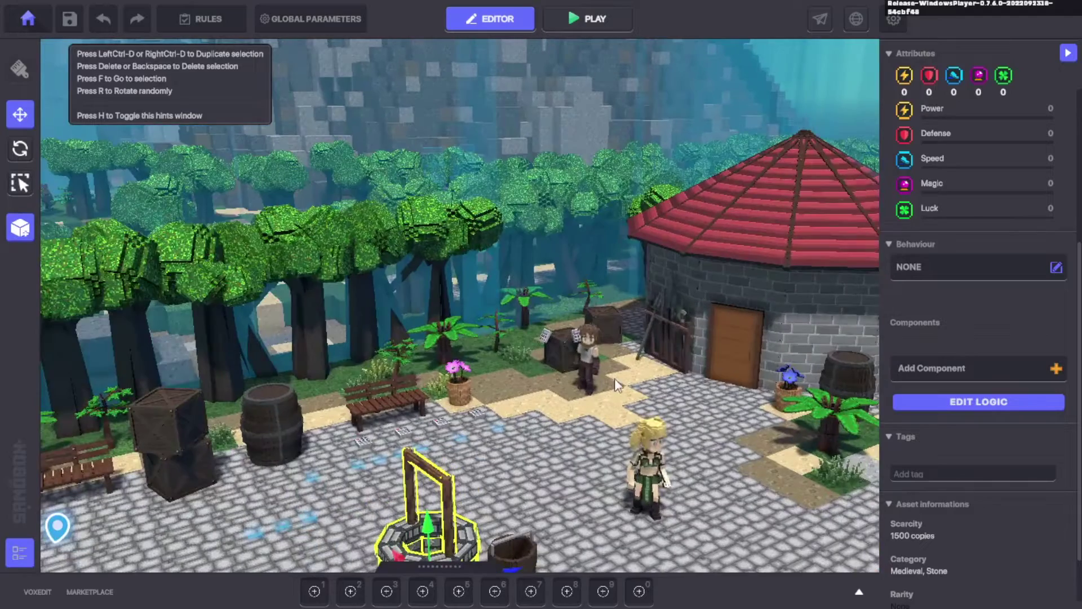
pyautogui.click(589, 351)
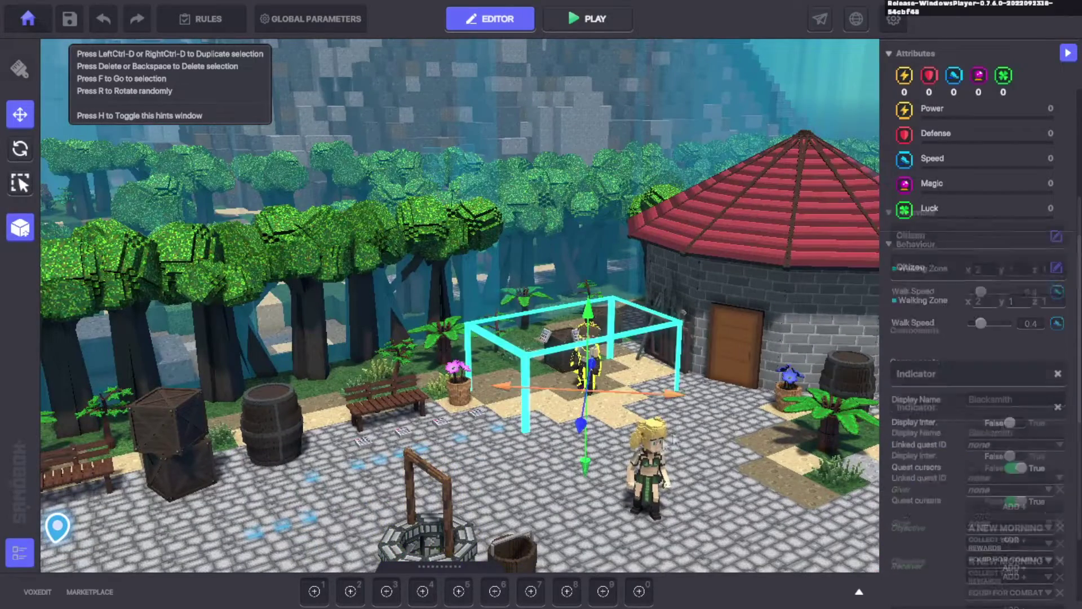
# Select the sword leaning against the stone house and check its power attribute and Collectible settings
pyautogui.moveTo(566, 363); pyautogui.dragTo(845, 403, button='right')
pyautogui.moveTo(485, 391); pyautogui.dragTo(734, 397, button='right')
pyautogui.scroll(8, 679, 339)
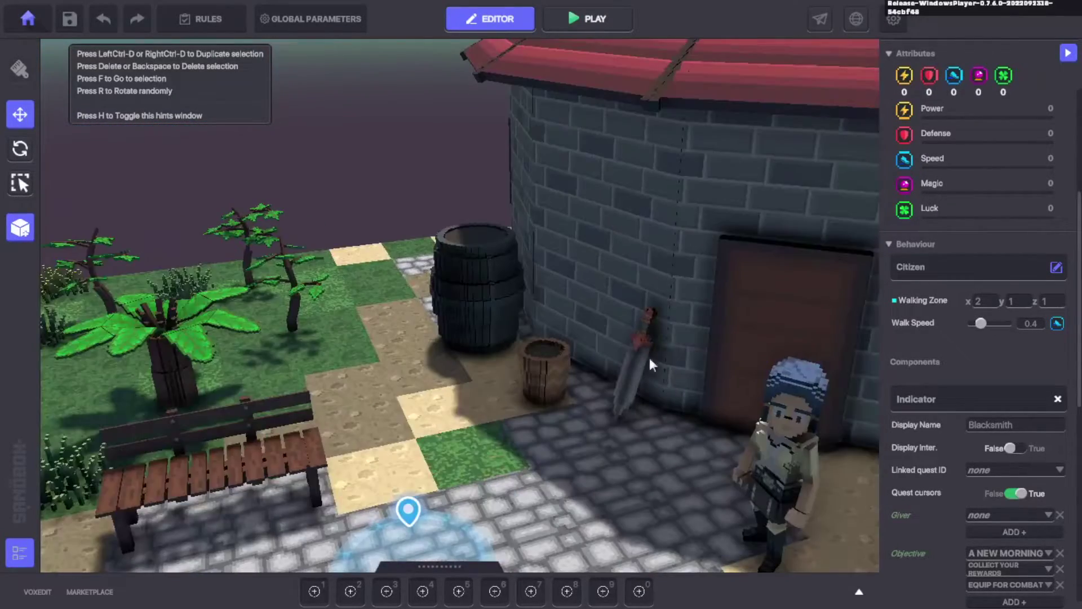
pyautogui.click(641, 353)
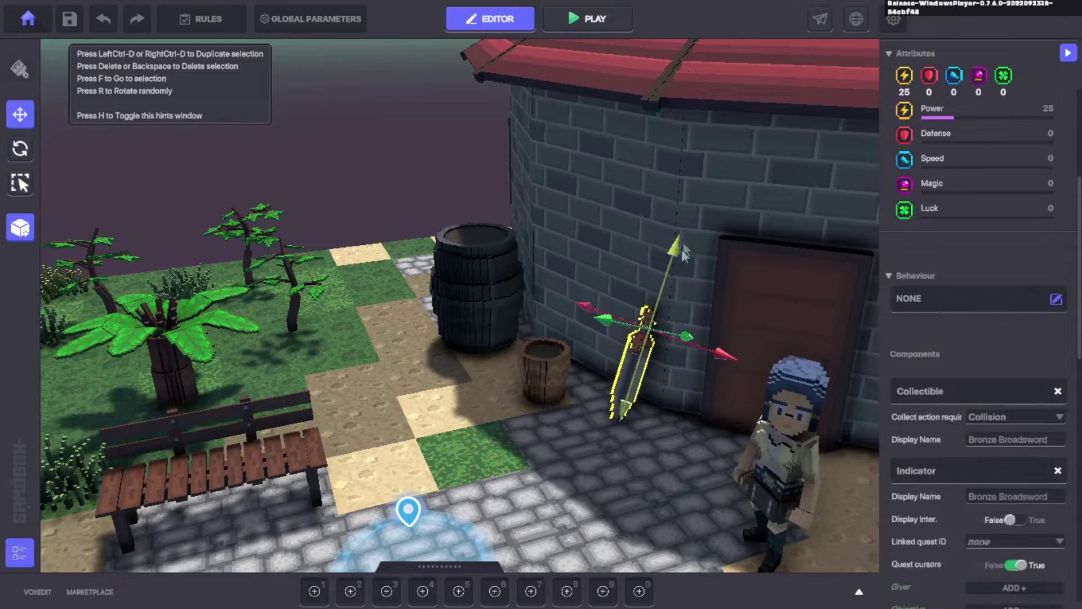
# Select the merchant beside the covered wagon and review his Asker question, answers and attached components
pyautogui.moveTo(640, 355); pyautogui.dragTo(418, 372, button='right')
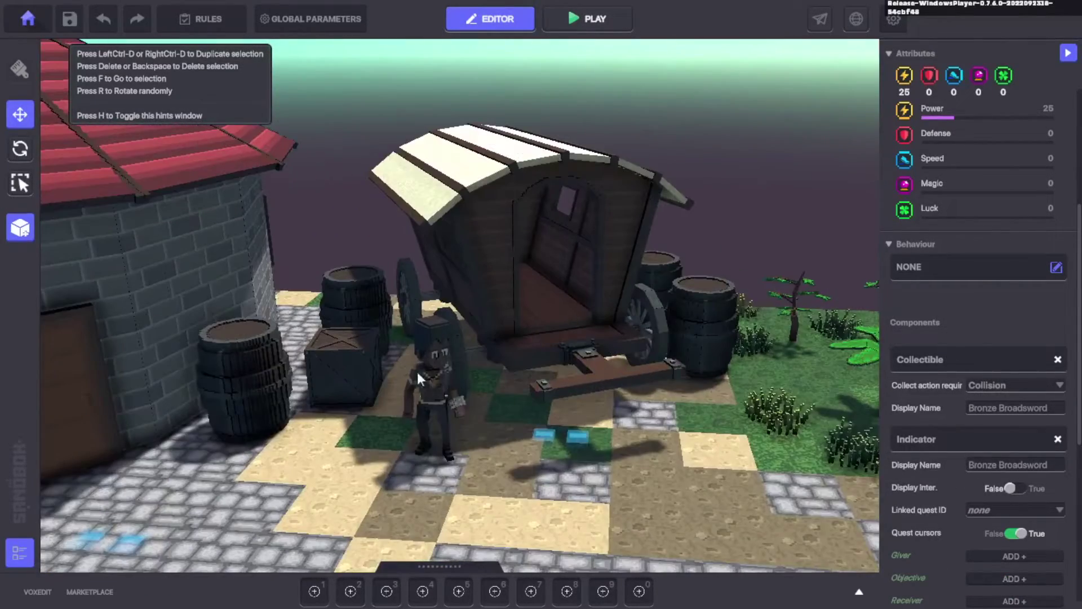
pyautogui.click(442, 404)
pyautogui.scroll(5, 491, 397)
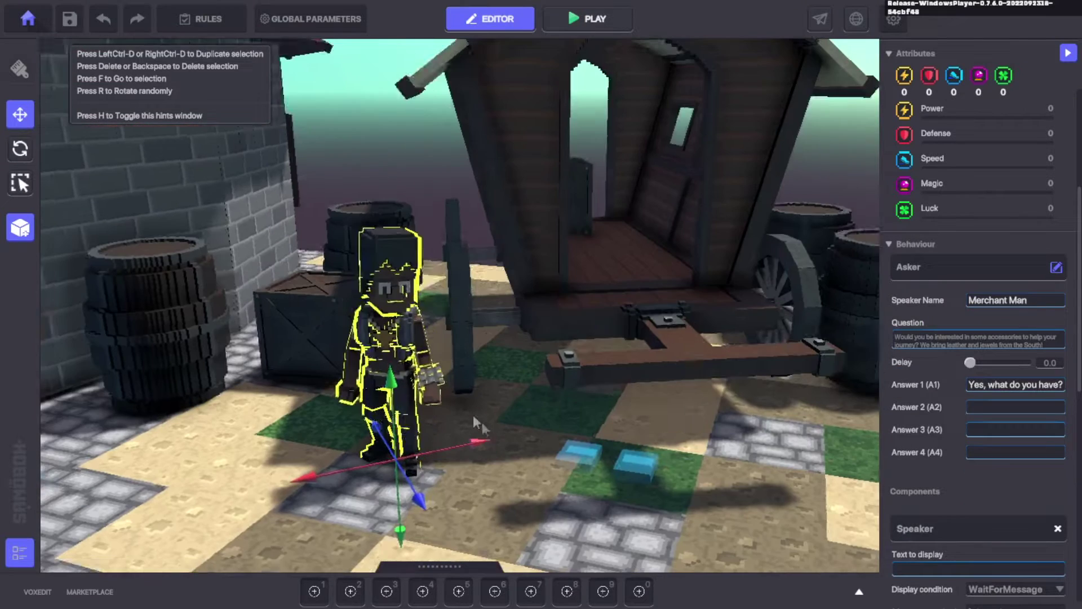
pyautogui.moveTo(483, 423); pyautogui.dragTo(501, 441, button='right')
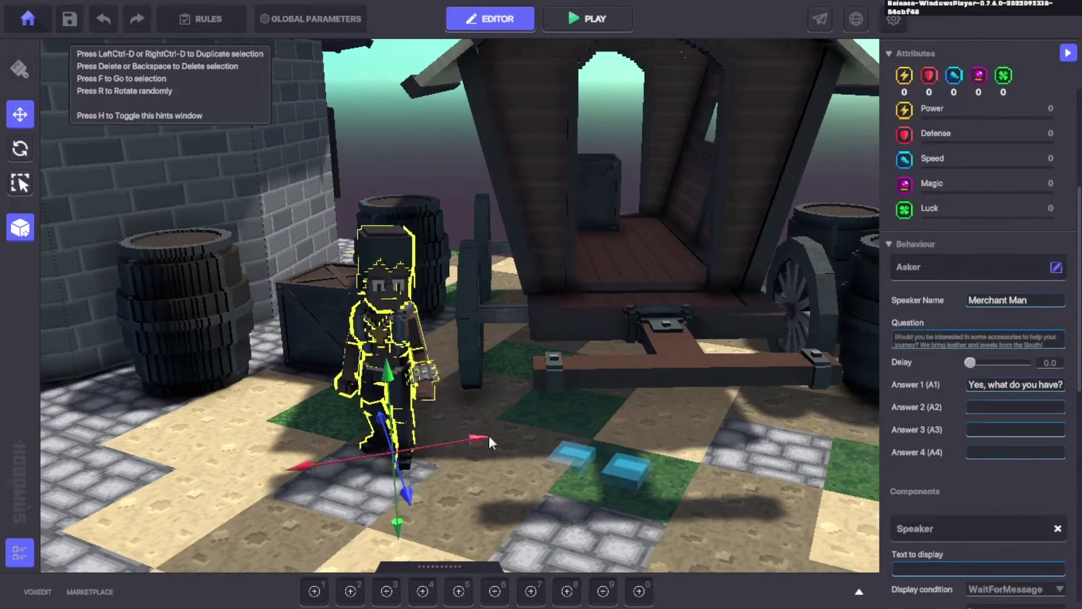
pyautogui.click(491, 479)
pyautogui.scroll(-5, 491, 478)
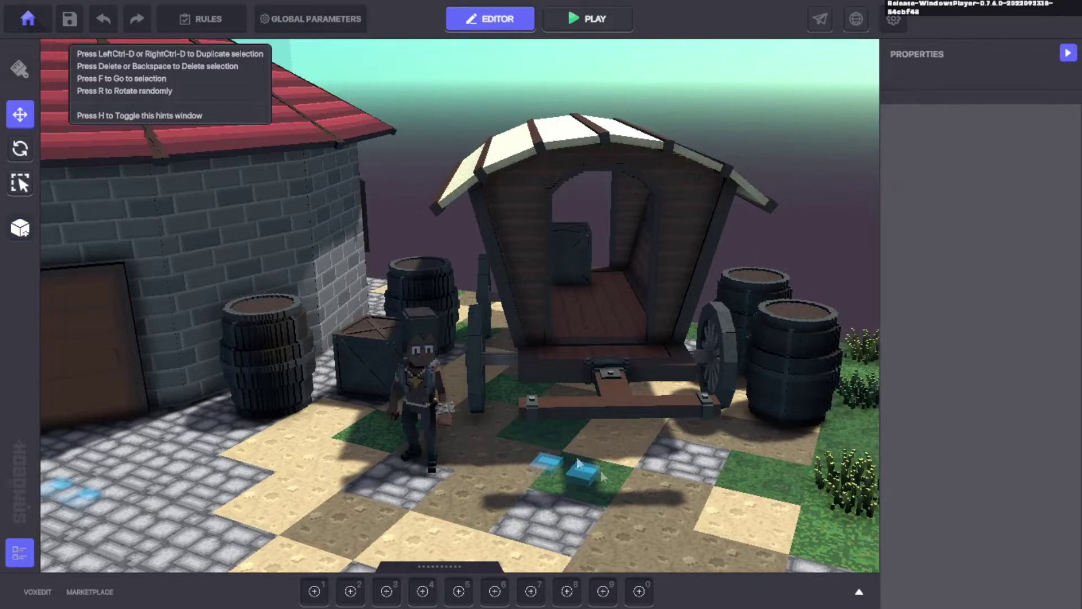
pyautogui.click(437, 400)
pyautogui.moveTo(736, 452); pyautogui.dragTo(440, 450, button='right')
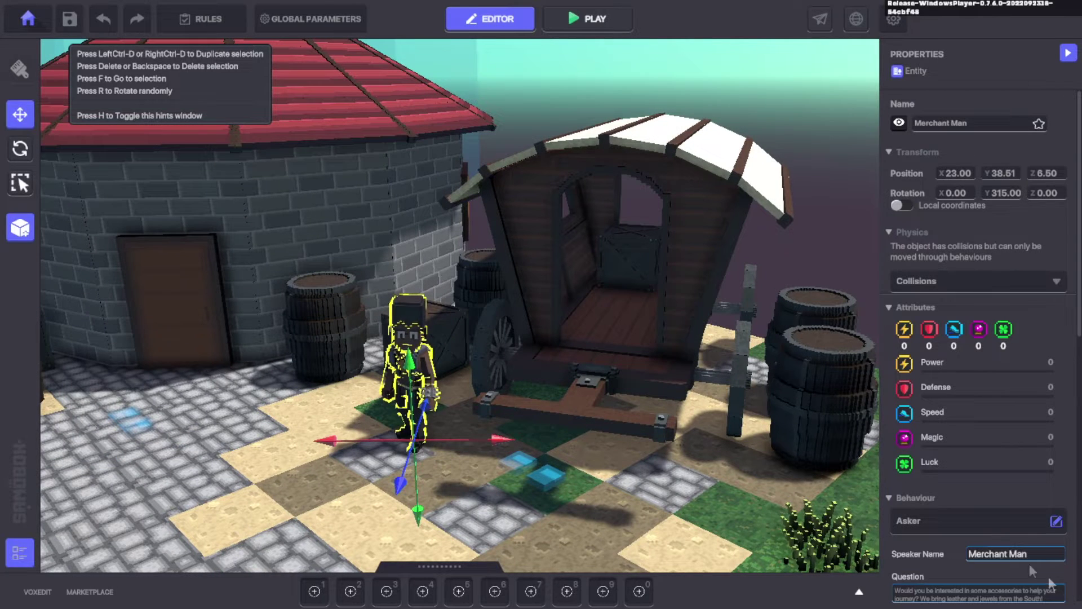
pyautogui.scroll(-5, 1022, 519)
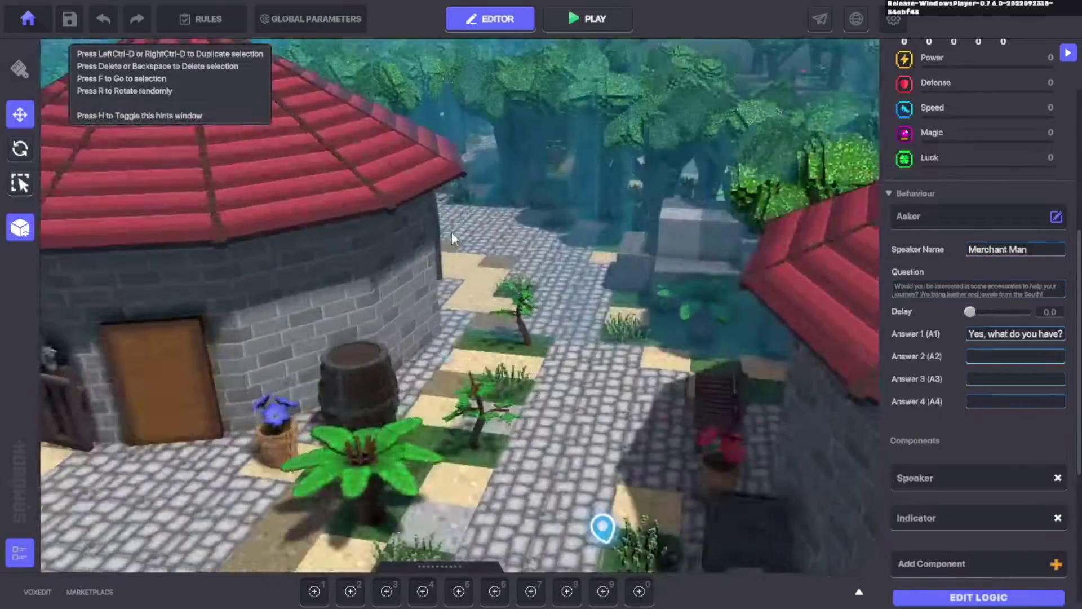
# Find the gold coin on the forest's cobbled path and check its Collectible component
pyautogui.moveTo(451, 233); pyautogui.dragTo(475, 358, button='middle')
pyautogui.scroll(10, 453, 321)
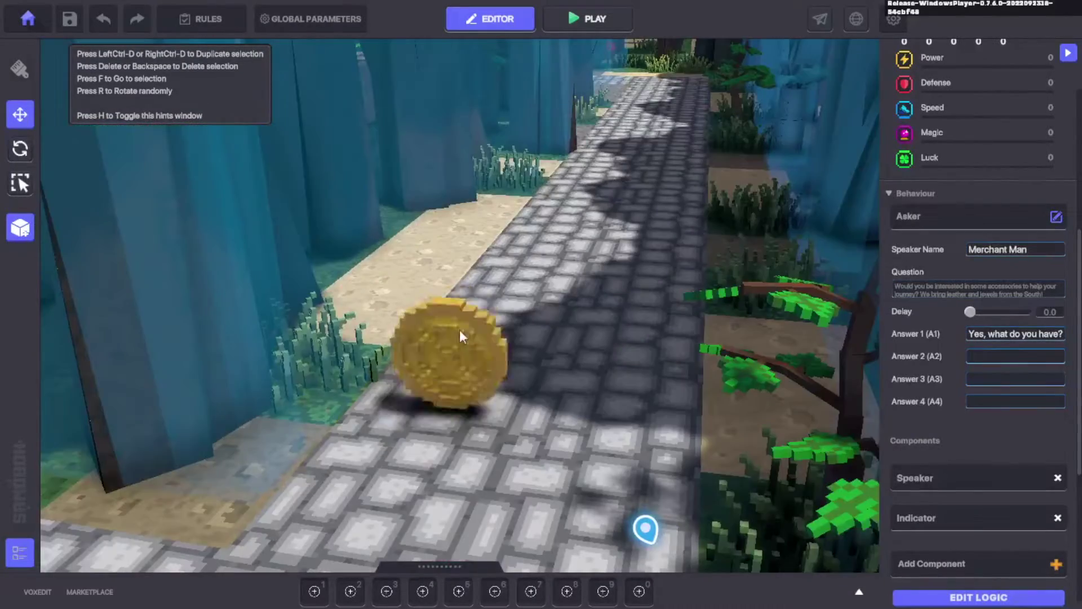
pyautogui.click(459, 333)
# Compare the merchant's Asker dialogue with the two hidden Asker blocks beside him and review their Toggle Behaviour messages
pyautogui.scroll(-10, 497, 361)
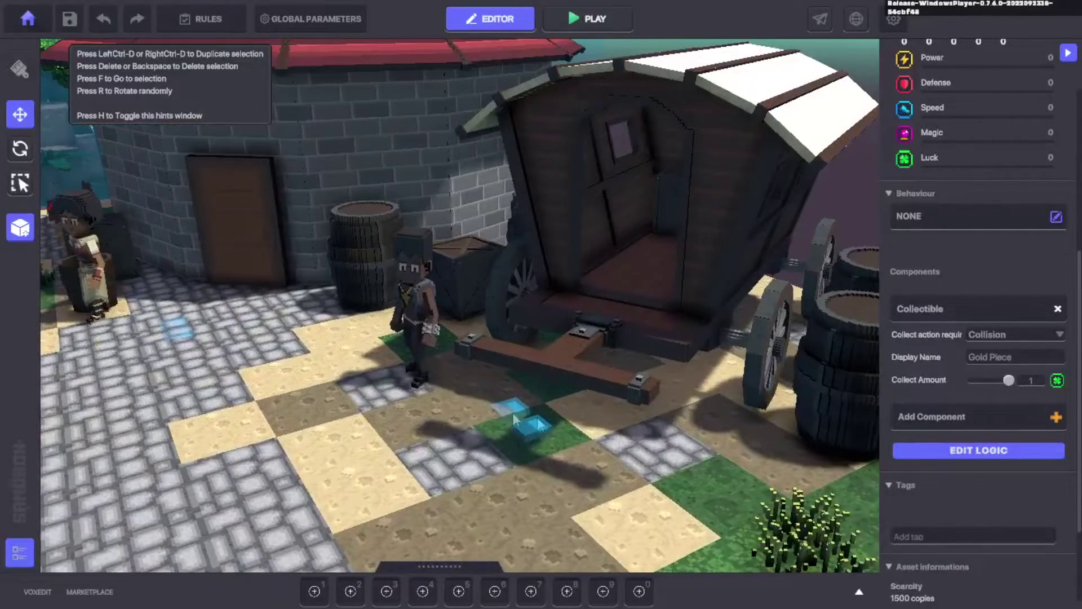
pyautogui.click(513, 412)
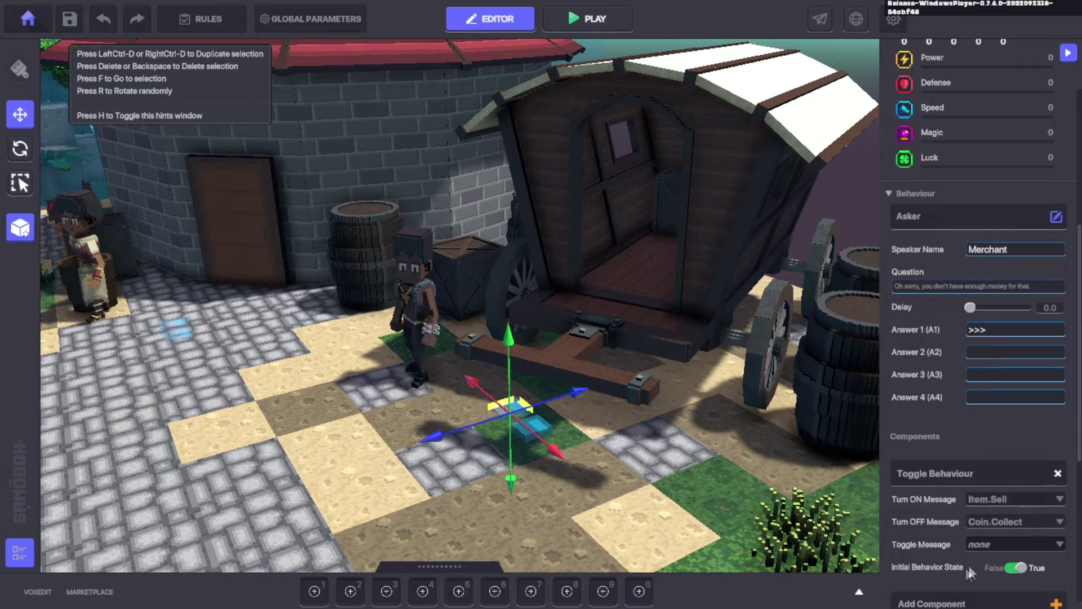
pyautogui.click(428, 354)
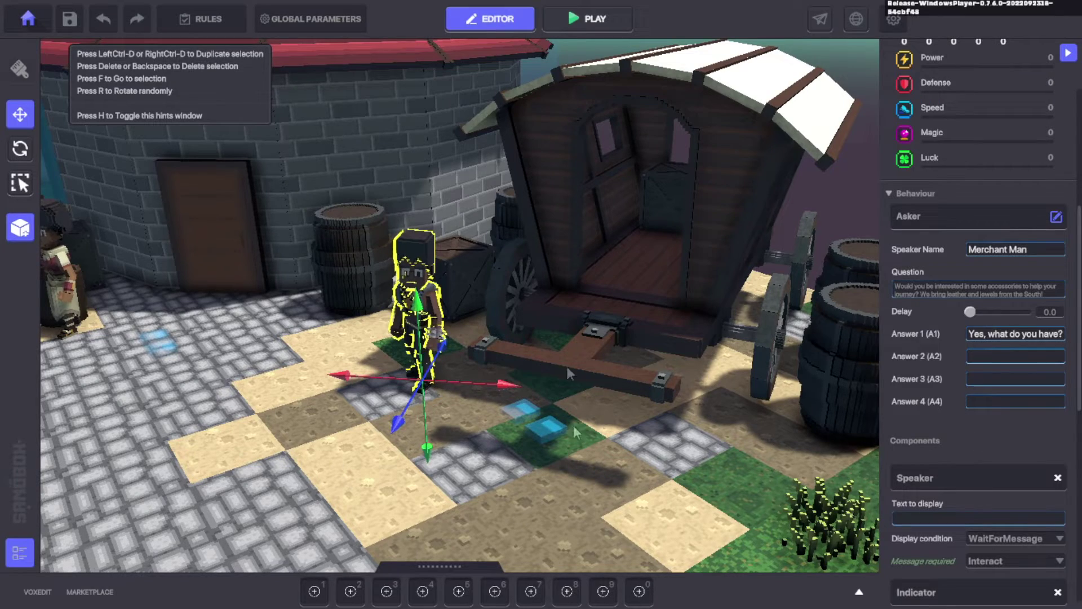
pyautogui.moveTo(552, 485); pyautogui.dragTo(568, 427, button='right')
pyautogui.scroll(-5, 566, 424)
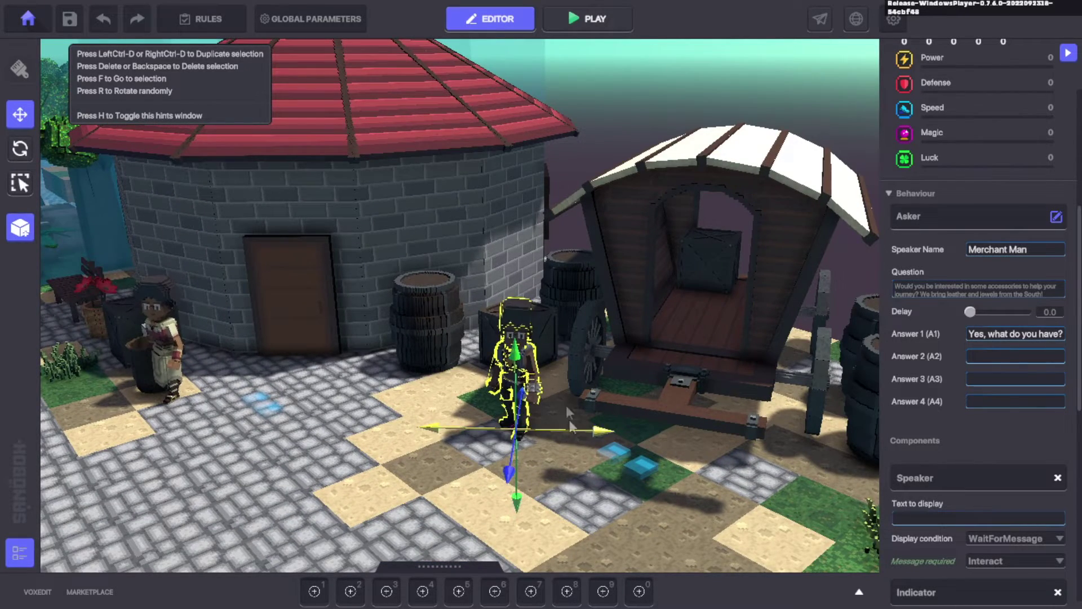
pyautogui.moveTo(498, 436); pyautogui.dragTo(460, 405, button='right')
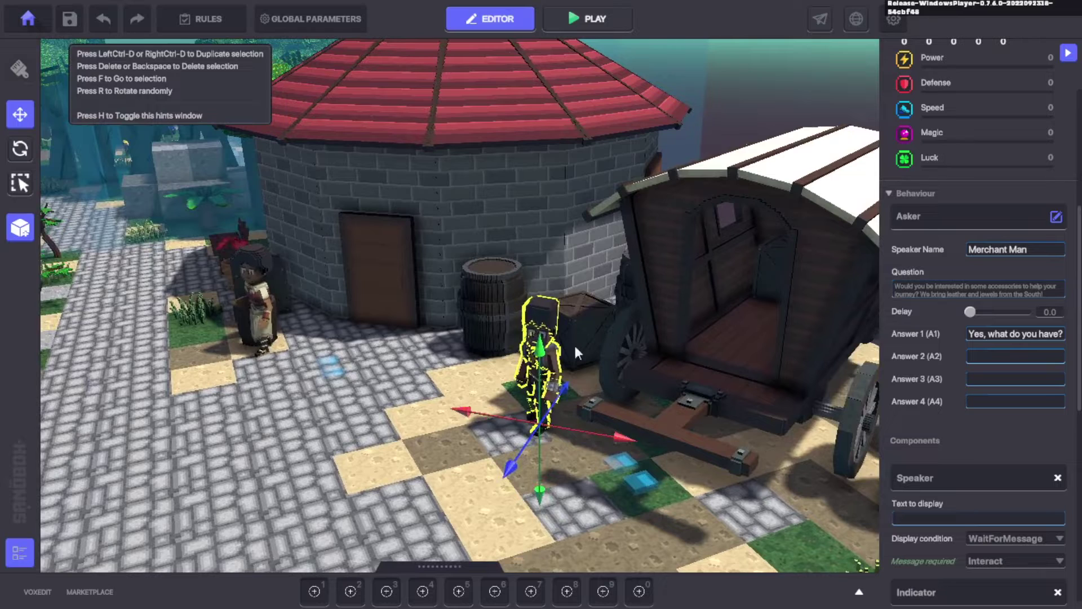
pyautogui.click(642, 485)
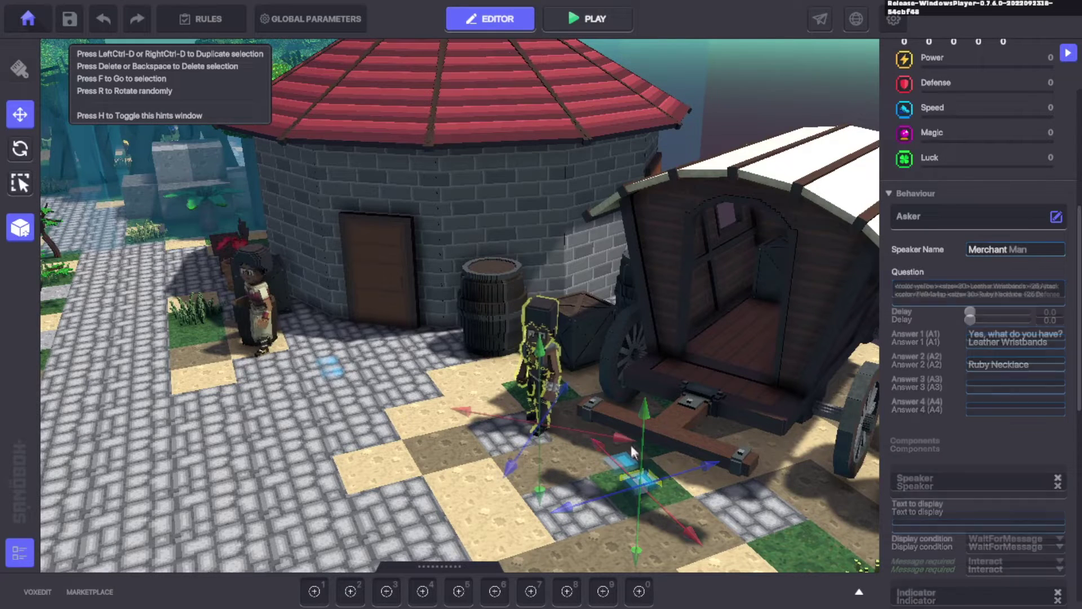
pyautogui.scroll(-2, 981, 445)
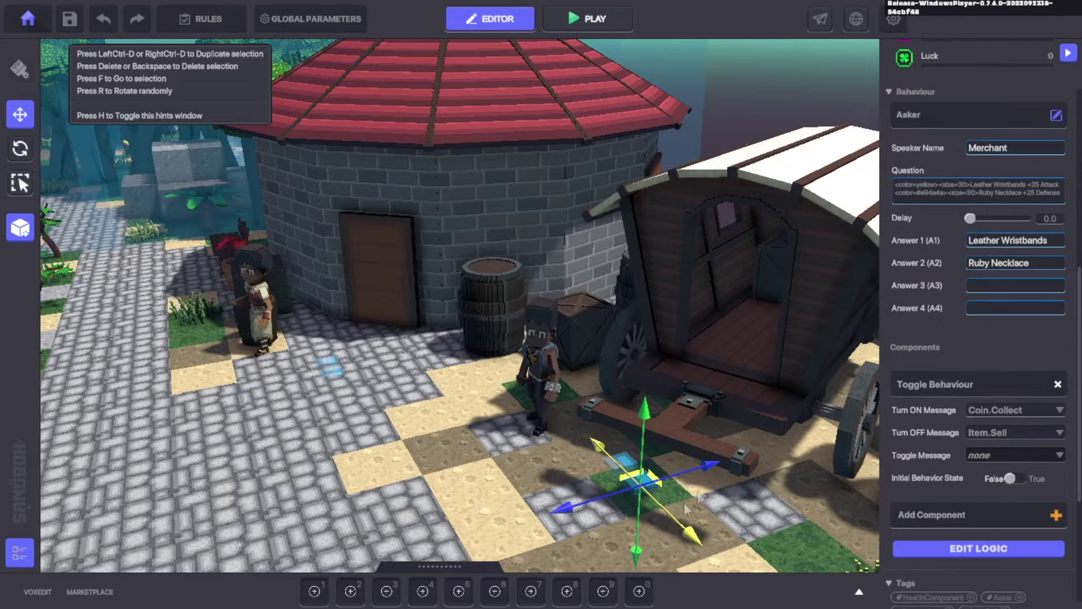
# Locate the gold coin near the stepped rocks in the forest and examine its Collectible settings and placement on the path
pyautogui.moveTo(647, 465); pyautogui.dragTo(447, 371, button='right')
pyautogui.moveTo(469, 336); pyautogui.dragTo(459, 447, button='right')
pyautogui.scroll(8, 204, 539)
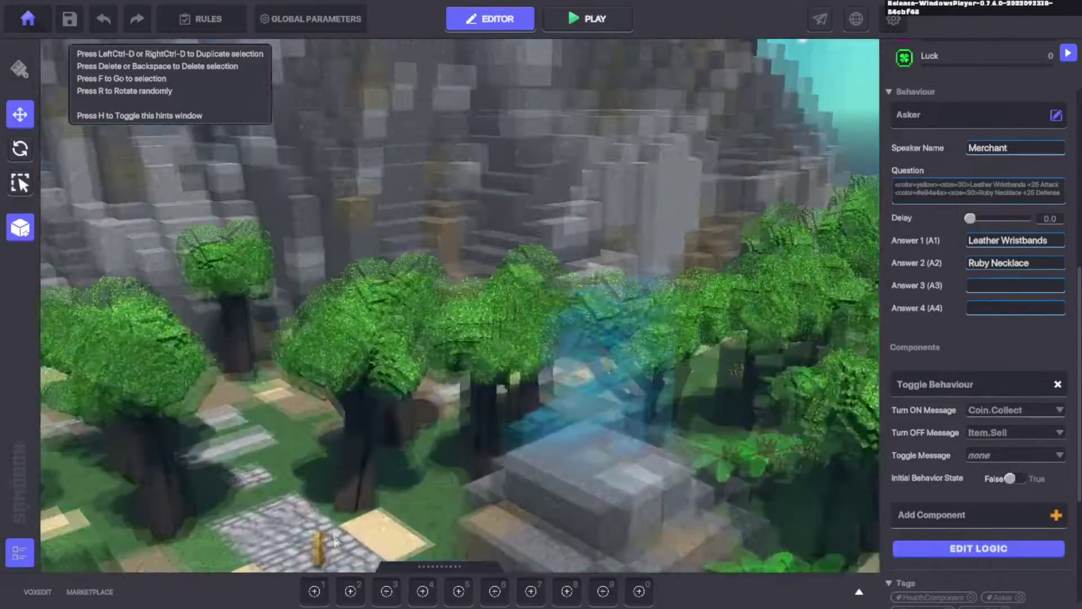
pyautogui.scroll(10, 334, 541)
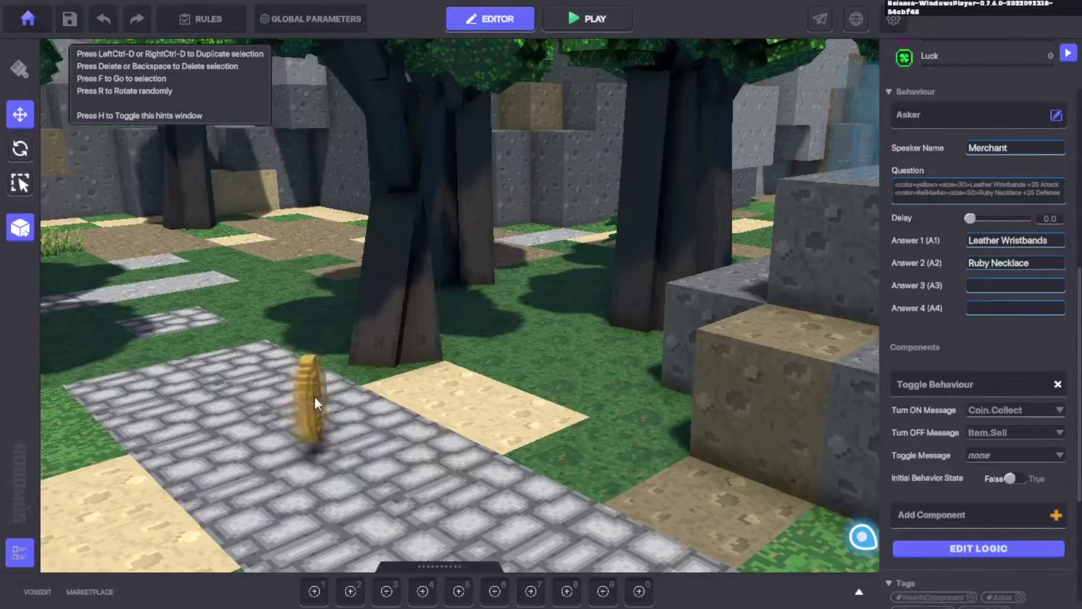
pyautogui.click(315, 399)
pyautogui.moveTo(443, 466); pyautogui.dragTo(676, 438, button='right')
pyautogui.scroll(-5, 665, 414)
pyautogui.scroll(-3, 605, 367)
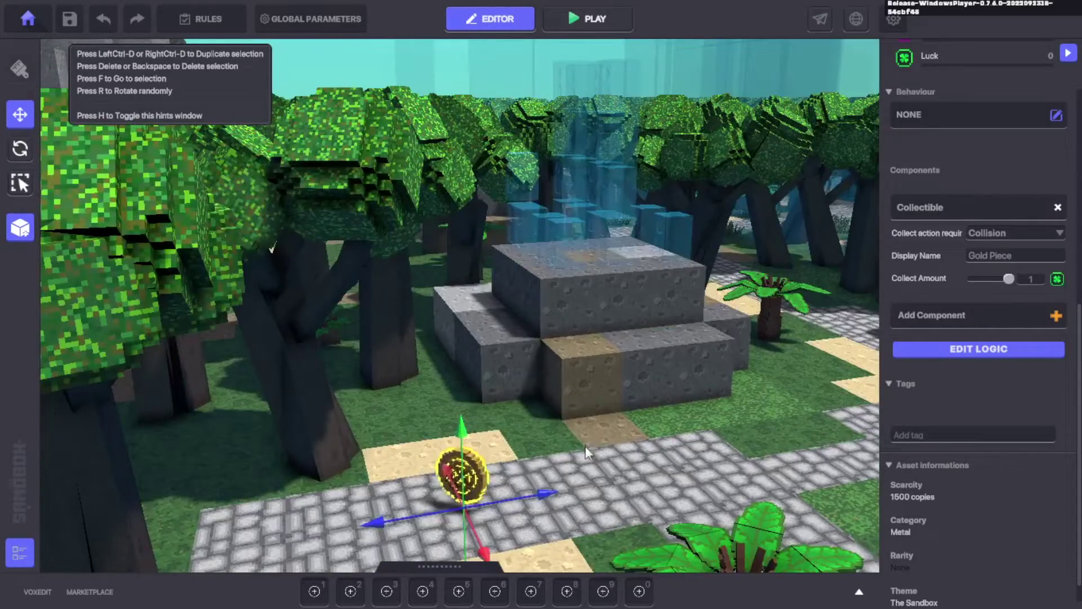
pyautogui.scroll(6, 585, 427)
pyautogui.scroll(-5, 585, 434)
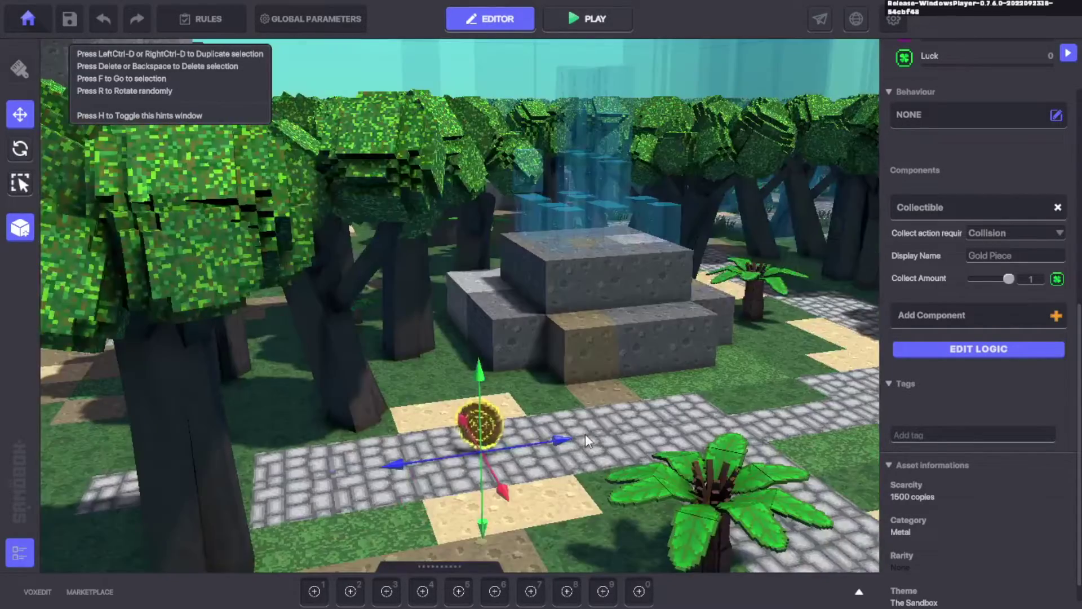
# Select the blacksmith beside the weapon rack again and examine his walking zone, quest objectives and Speaker component
pyautogui.moveTo(585, 432); pyautogui.dragTo(697, 485, button='right')
pyautogui.scroll(8, 336, 519)
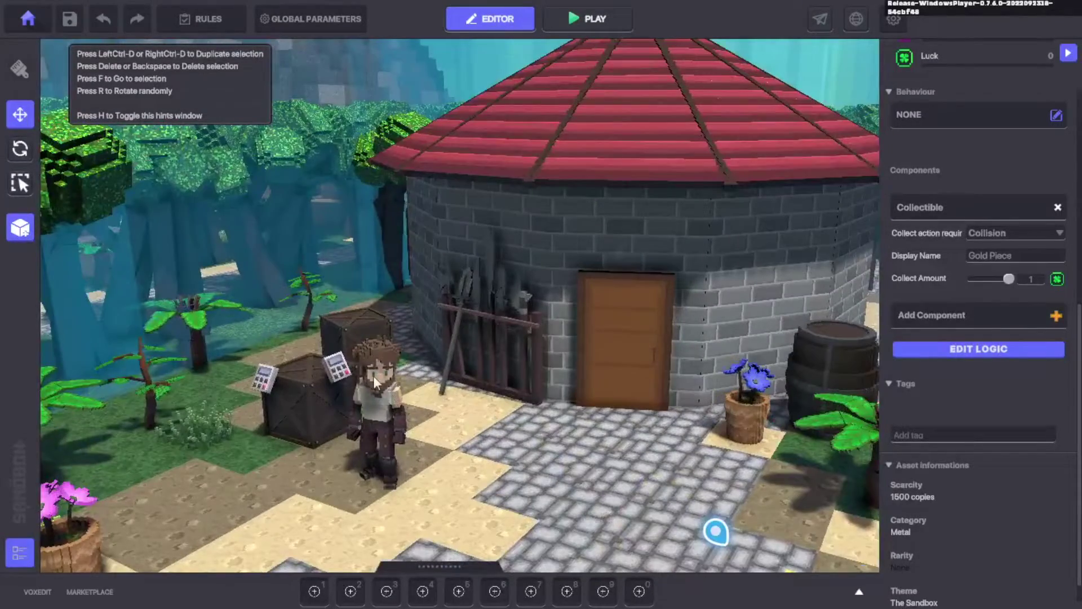
pyautogui.click(394, 403)
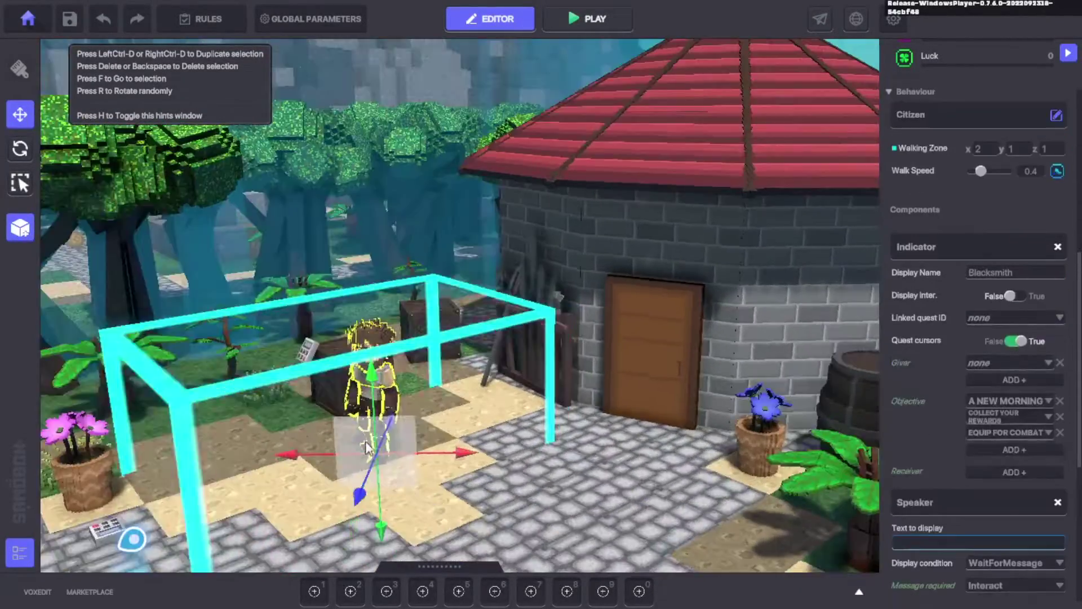
pyautogui.moveTo(415, 432); pyautogui.dragTo(574, 460, button='middle')
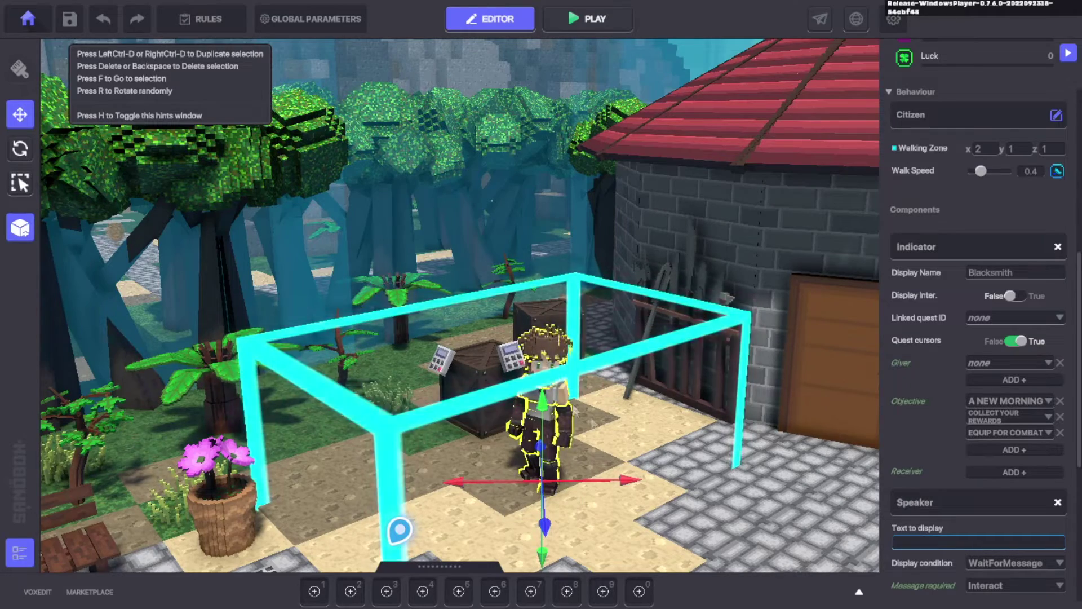
pyautogui.scroll(-2, 598, 426)
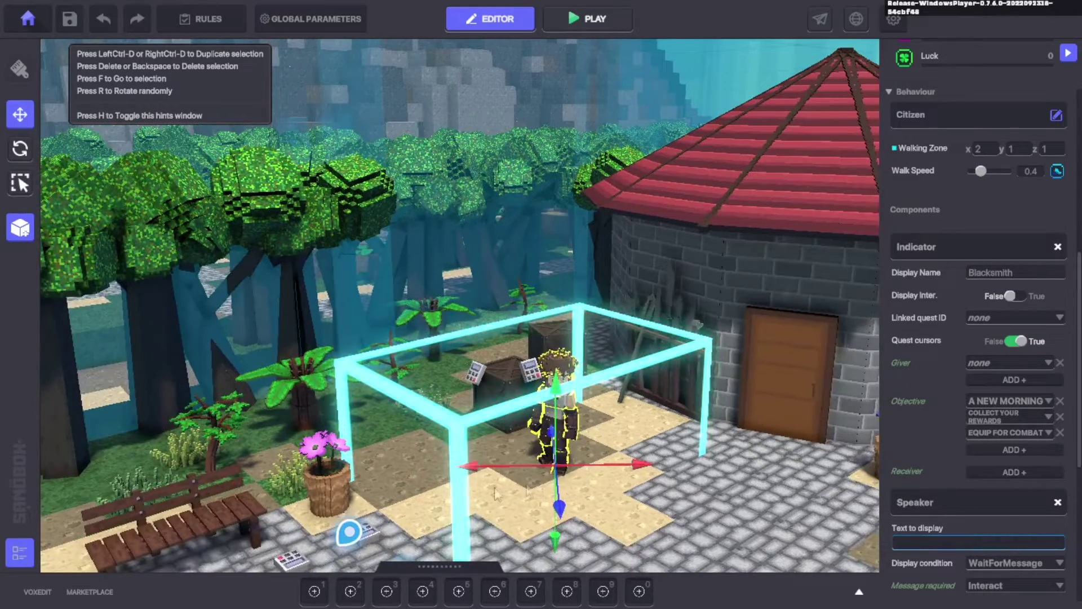
pyautogui.moveTo(622, 481); pyautogui.dragTo(596, 472, button='right')
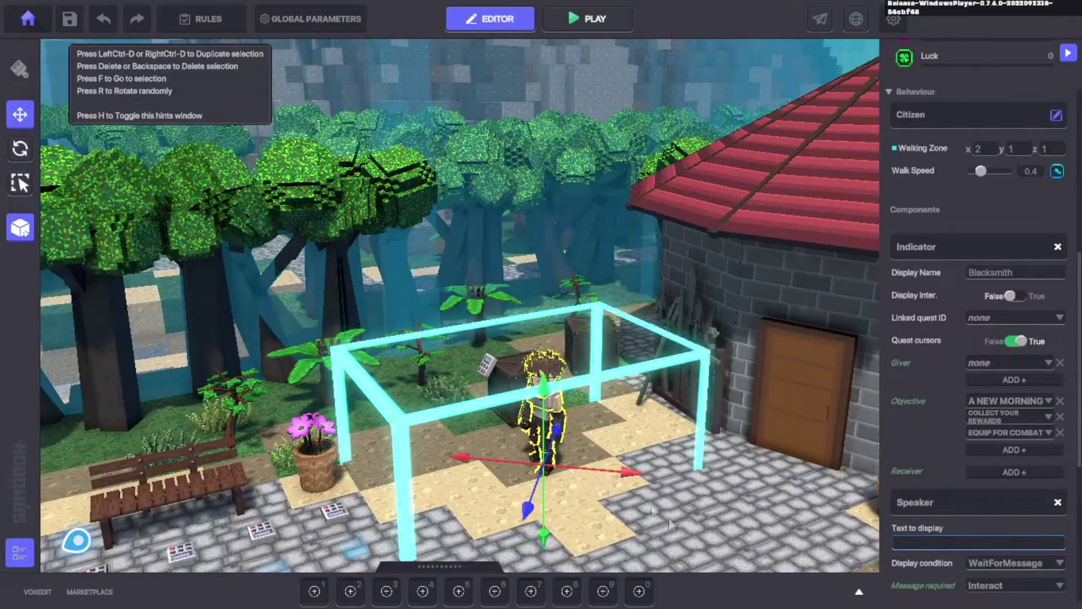
pyautogui.scroll(-1, 948, 492)
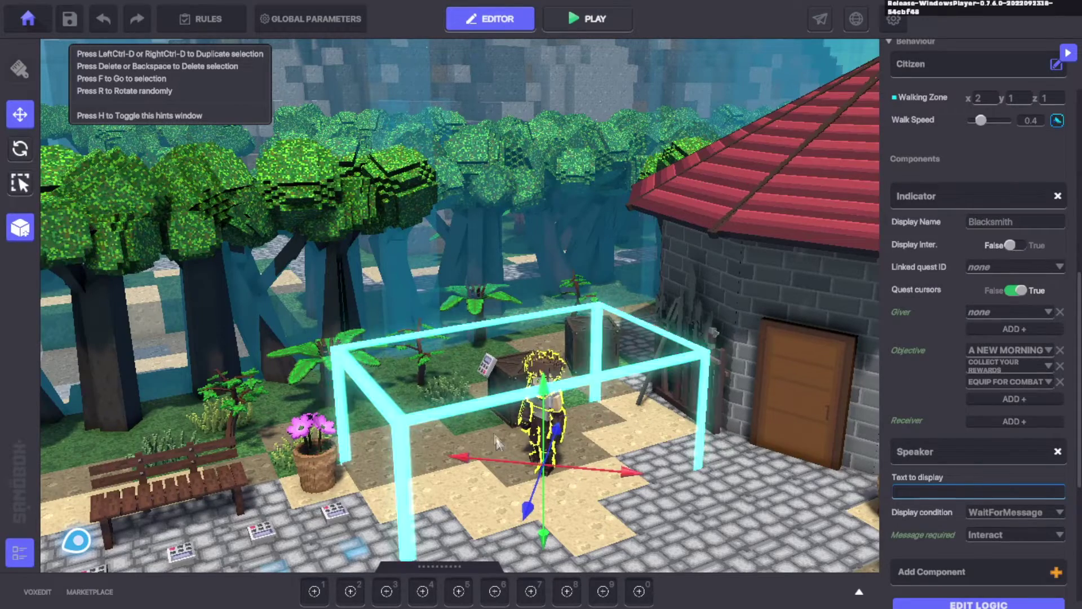
# Survey the forest, rock formations and transparent blue walls surrounding the village from above, continuing toward the river area
pyautogui.moveTo(677, 406); pyautogui.dragTo(569, 306, button='right')
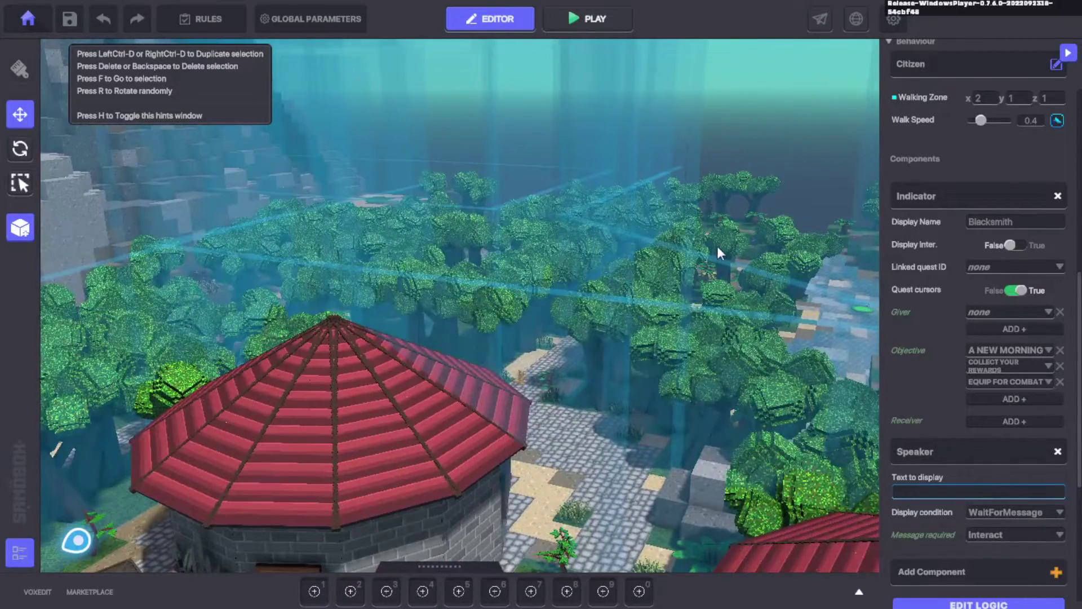
pyautogui.scroll(1, 716, 245)
pyautogui.scroll(-1, 709, 243)
pyautogui.moveTo(326, 392); pyautogui.dragTo(560, 141, button='right')
pyautogui.scroll(3, 347, 348)
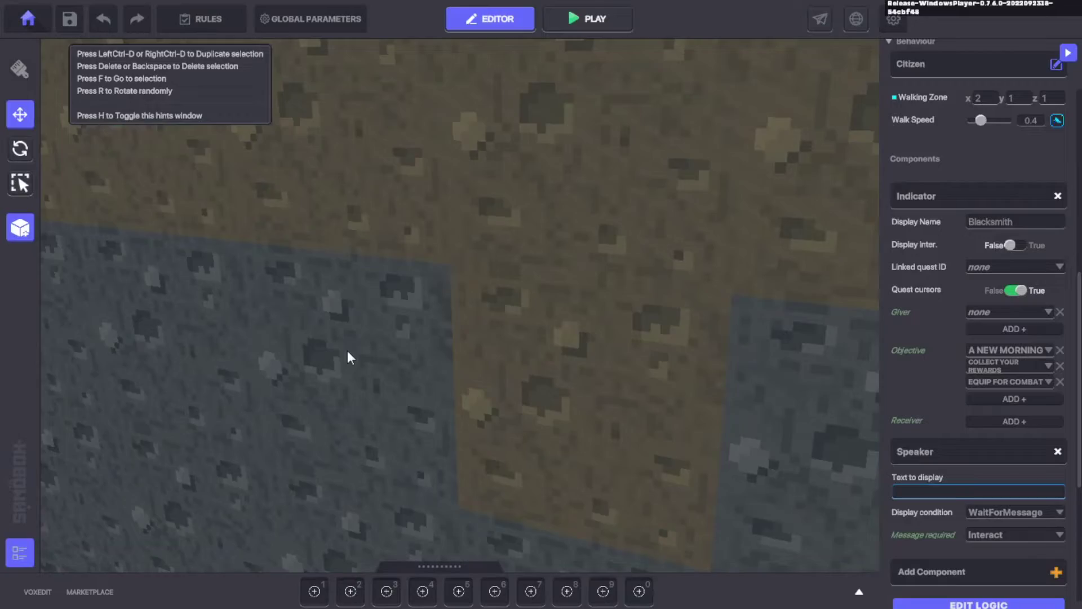
pyautogui.scroll(-4, 550, 266)
pyautogui.scroll(-3, 502, 323)
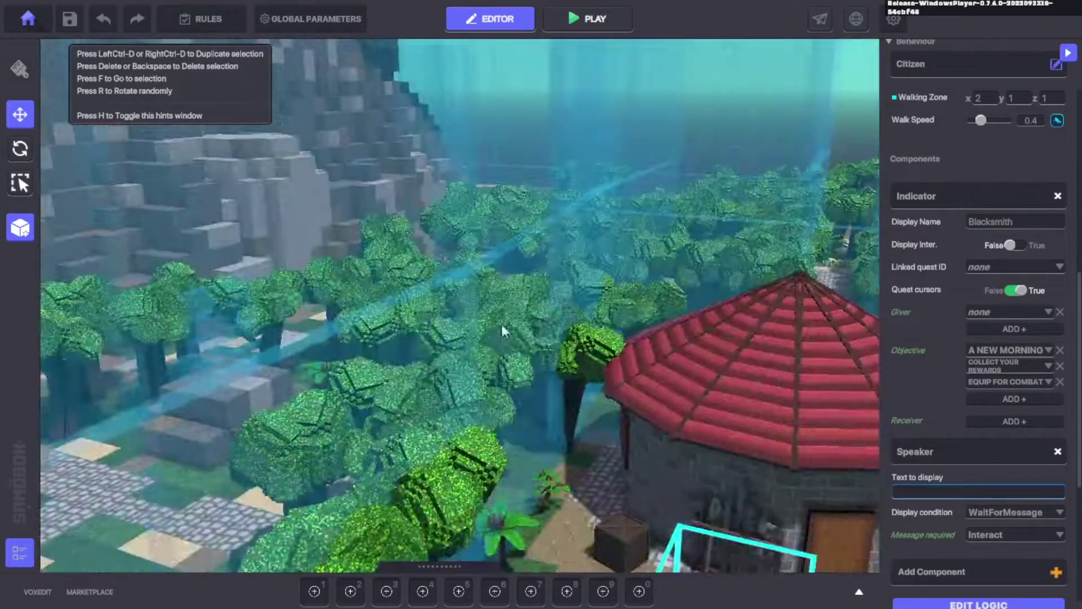
pyautogui.moveTo(502, 323); pyautogui.dragTo(477, 317, button='right')
pyautogui.scroll(-1, 550, 326)
pyautogui.scroll(2, 550, 325)
pyautogui.scroll(6, 528, 306)
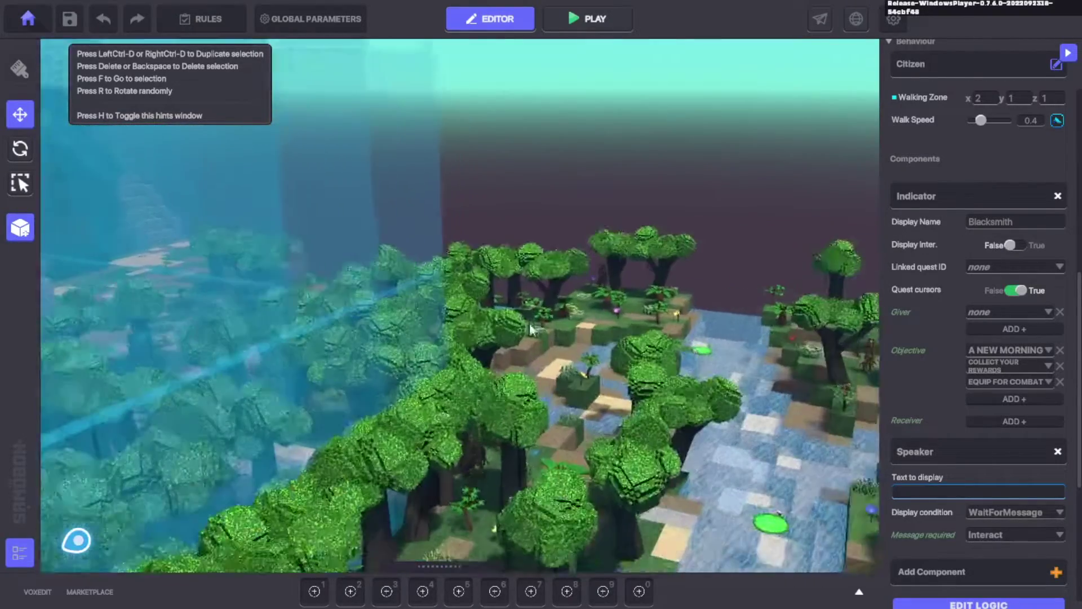
# Move the grass tuft off the hidden spawner block in the forest and examine the spawner's Asset Spawner preset settings
pyautogui.scroll(6, 699, 290)
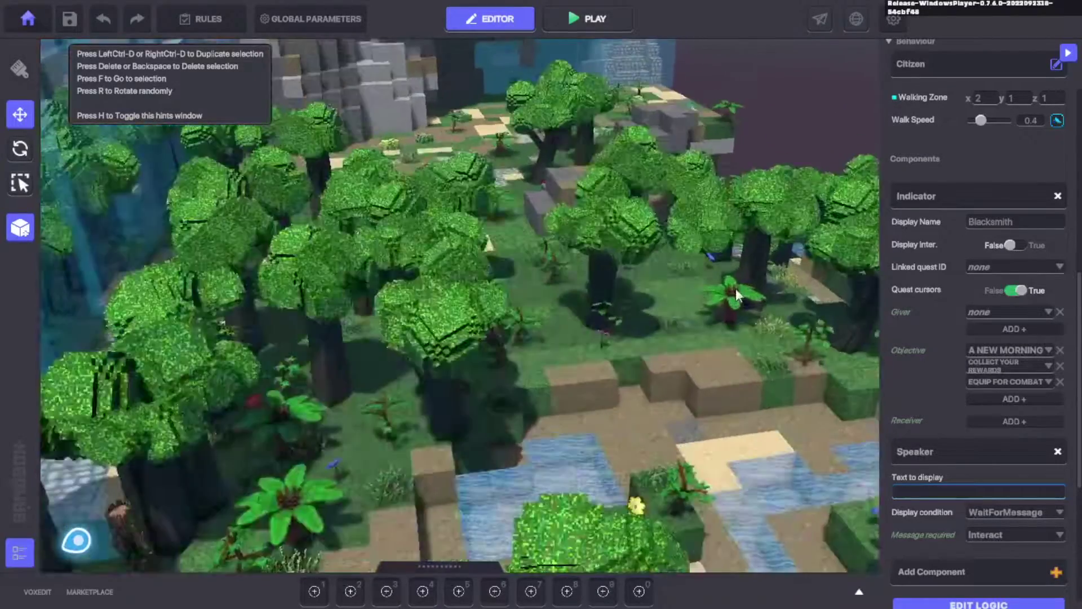
pyautogui.scroll(2, 624, 343)
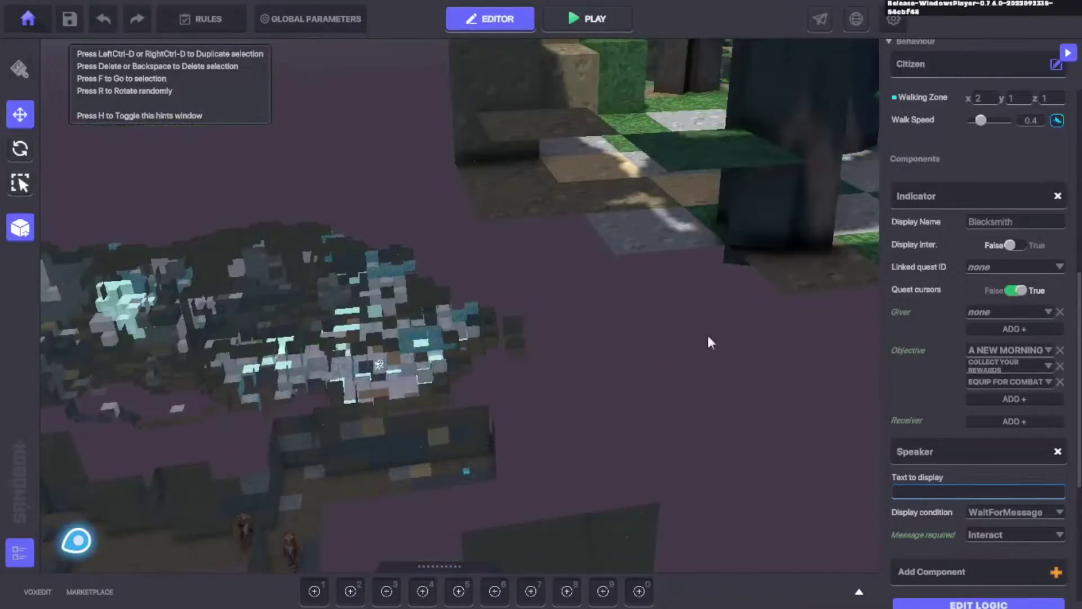
pyautogui.scroll(-2, 707, 333)
pyautogui.click(688, 337)
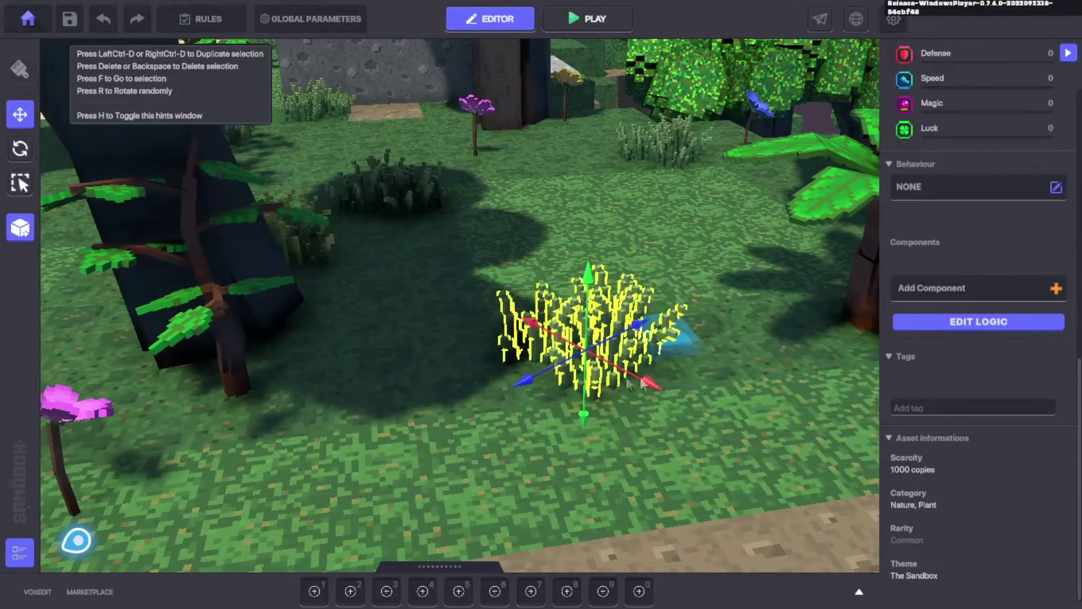
pyautogui.moveTo(591, 366); pyautogui.dragTo(523, 370)
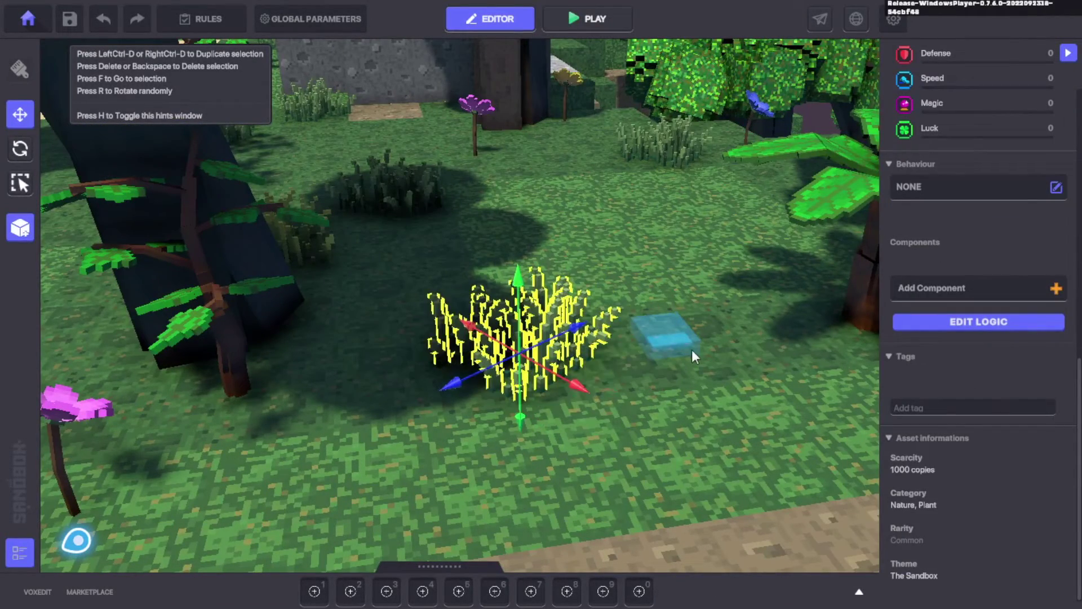
pyautogui.click(694, 354)
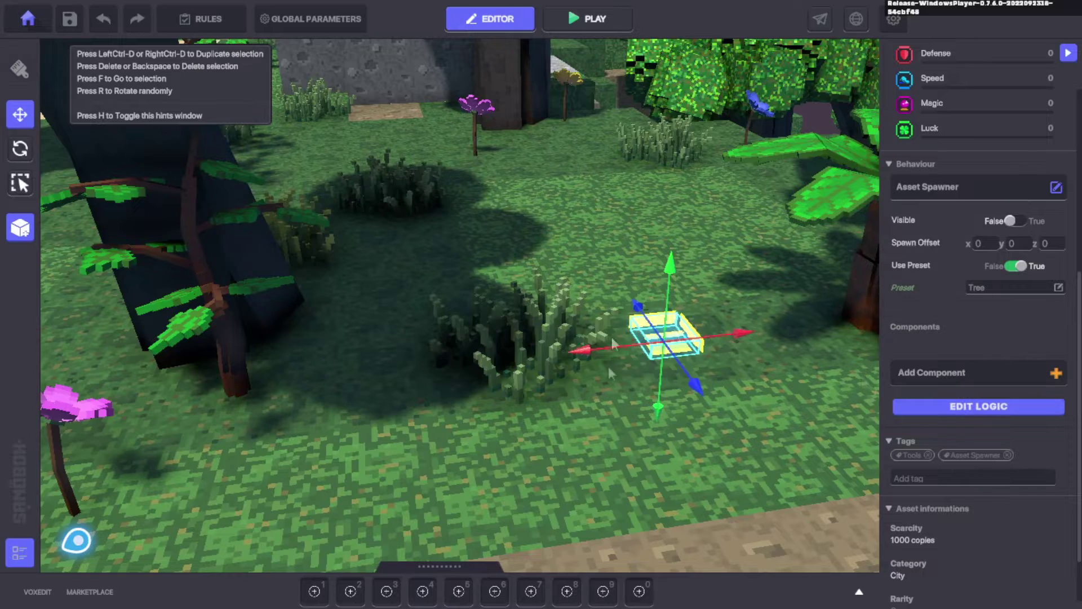
pyautogui.scroll(-6, 610, 370)
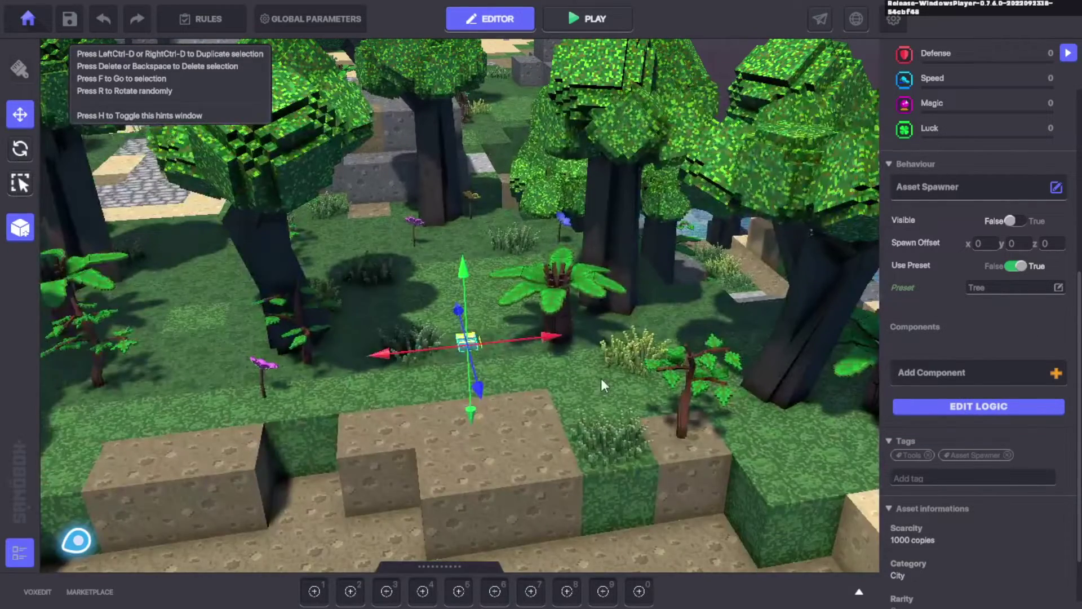
# Place the Tree preset from the asset library on the ground near the forest spawner
pyautogui.press('Tab')
pyautogui.click(48, 389)
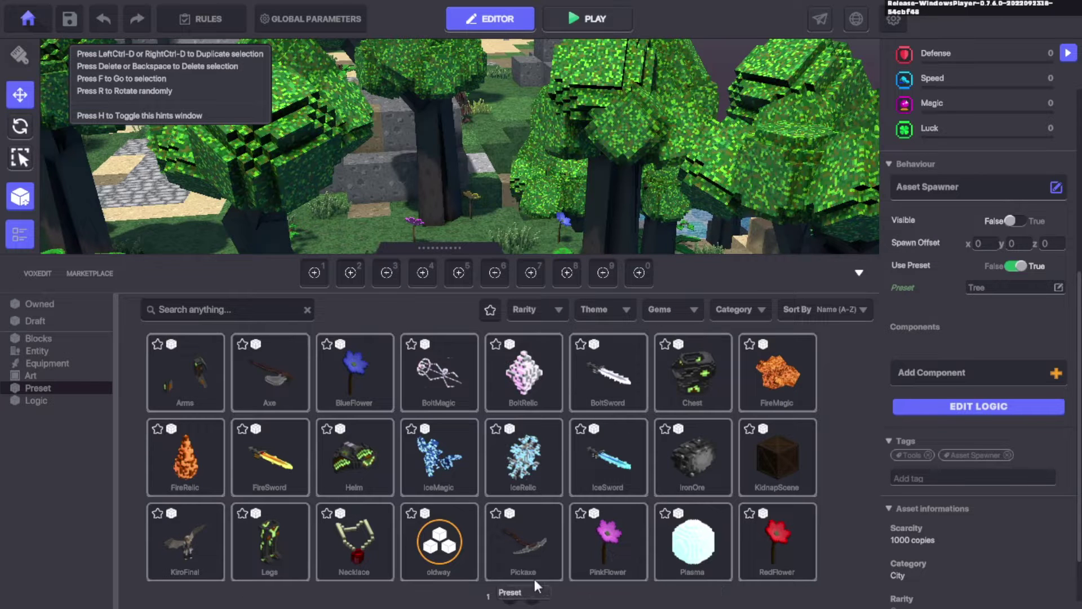
pyautogui.click(510, 597)
pyautogui.click(259, 369)
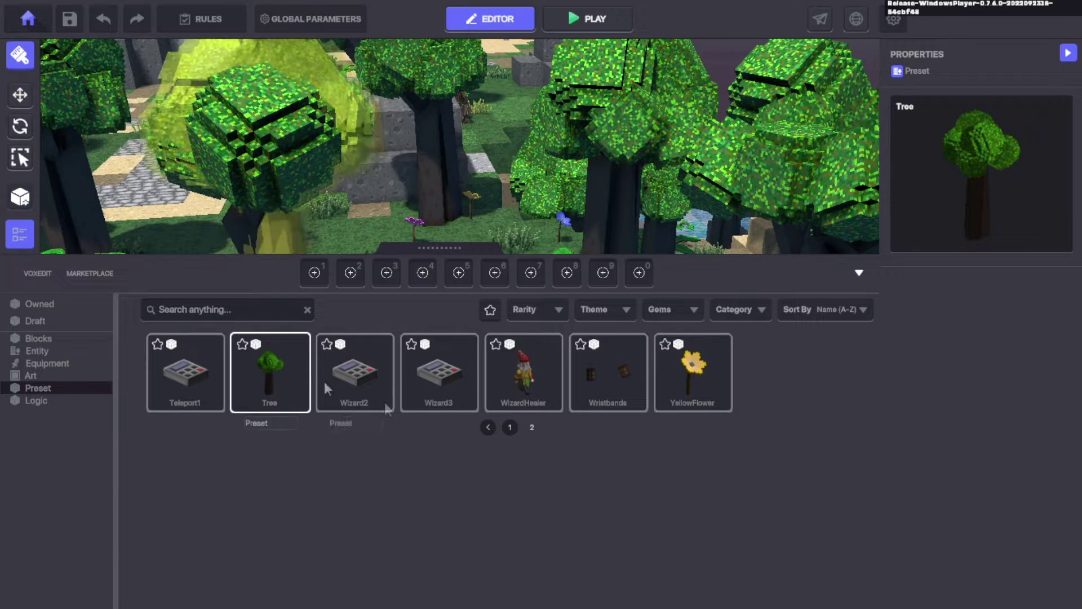
pyautogui.click(479, 440)
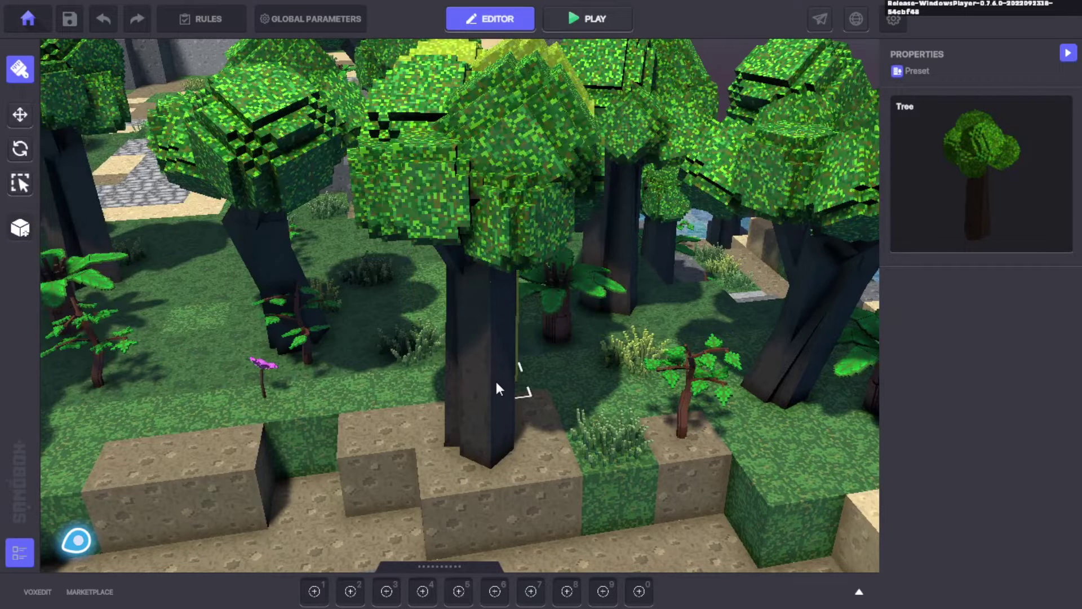
pyautogui.press('Escape')
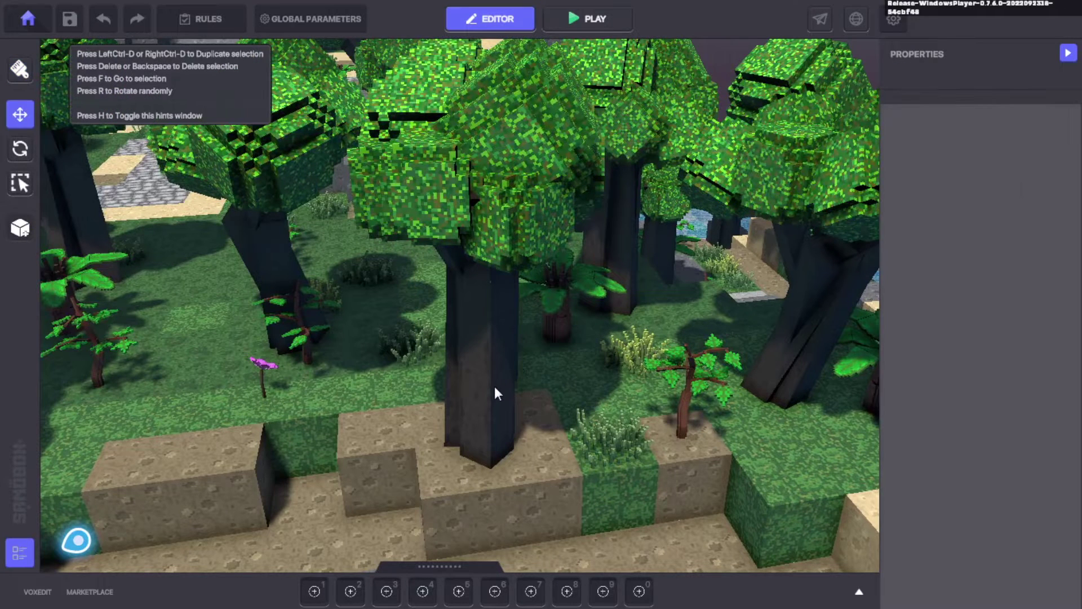
# Examine the placed tree's Health, Drop and Indicator components and delete the trees placed near the spawner
pyautogui.click(509, 341)
pyautogui.press('Escape')
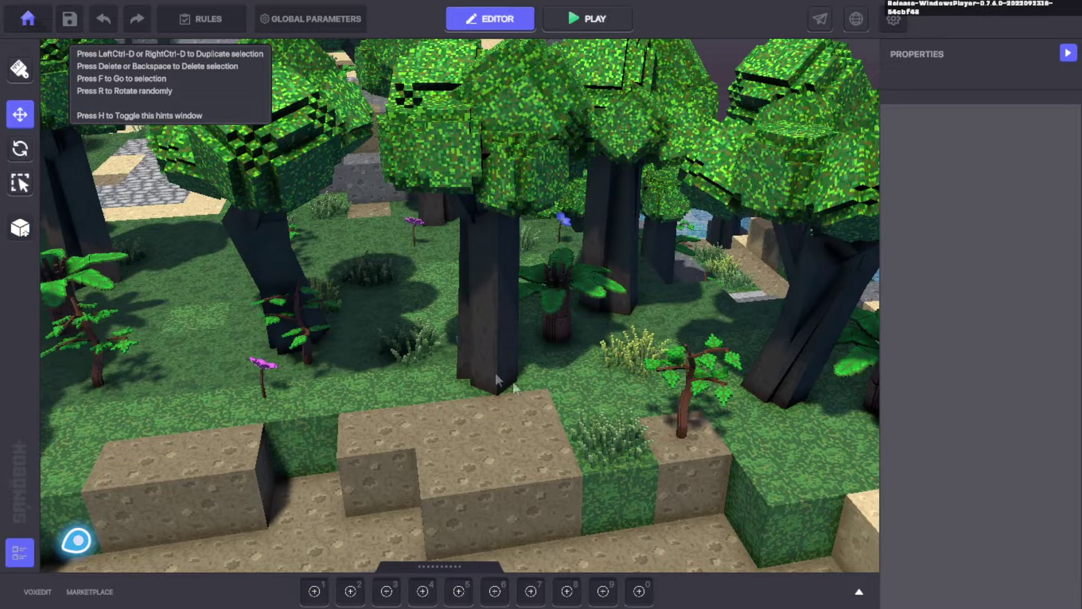
pyautogui.click(508, 353)
pyautogui.scroll(-8, 983, 408)
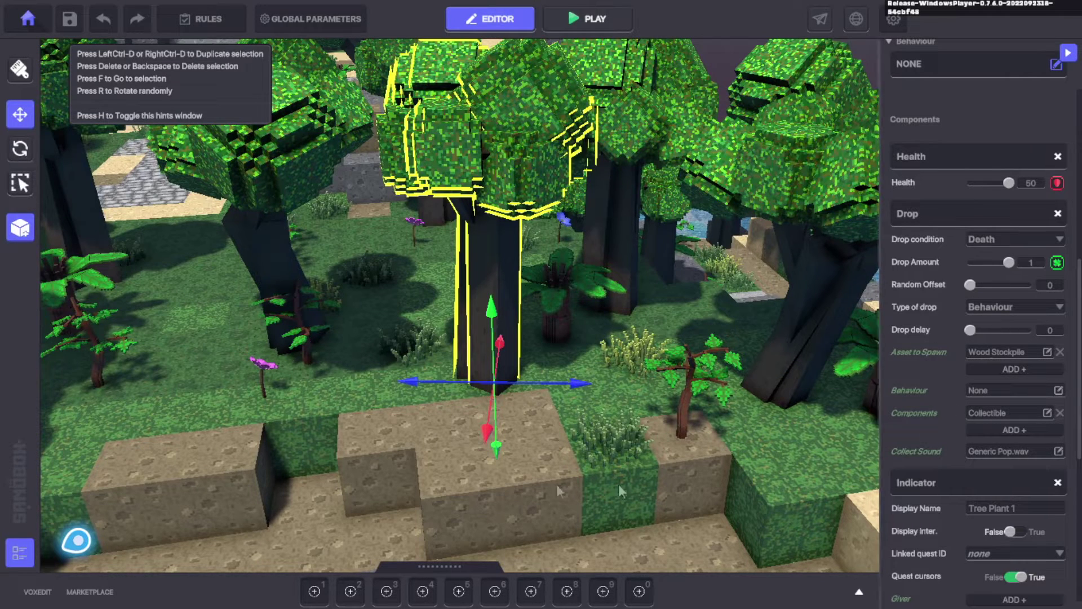
pyautogui.press('Delete')
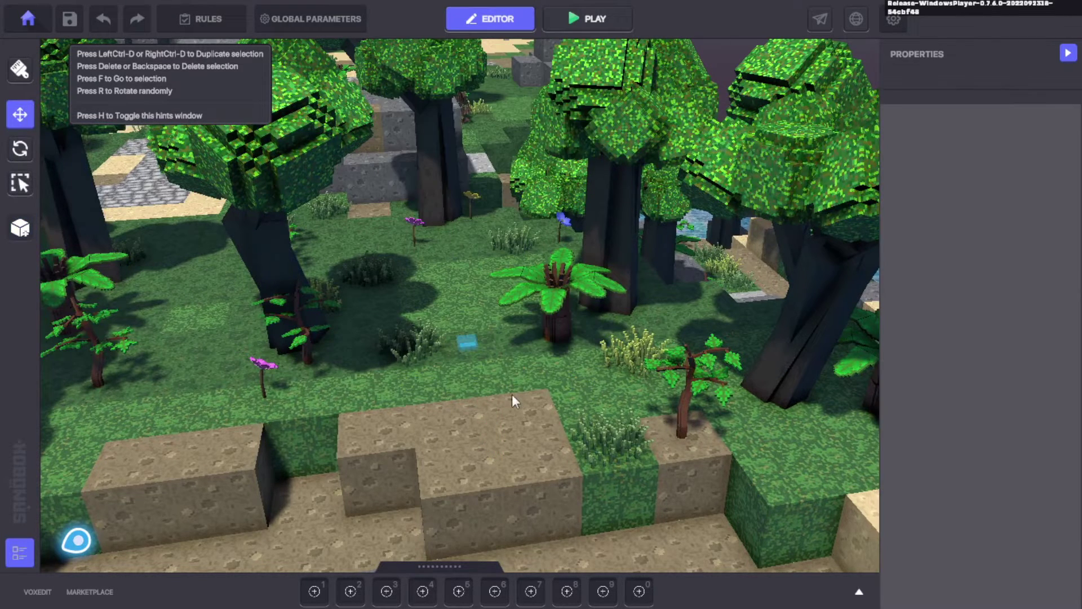
# Locate the iron mineral blocks along the dark rock wall, select one and examine its Health and Indicator components
pyautogui.scroll(-5, 510, 395)
pyautogui.moveTo(442, 356); pyautogui.dragTo(555, 466, button='right')
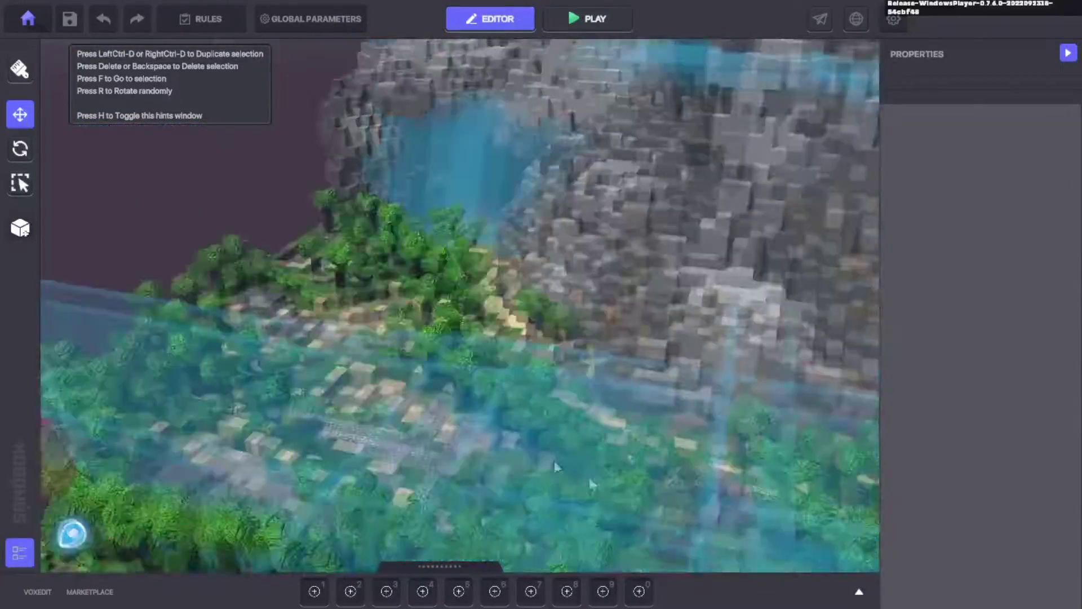
pyautogui.scroll(10, 554, 460)
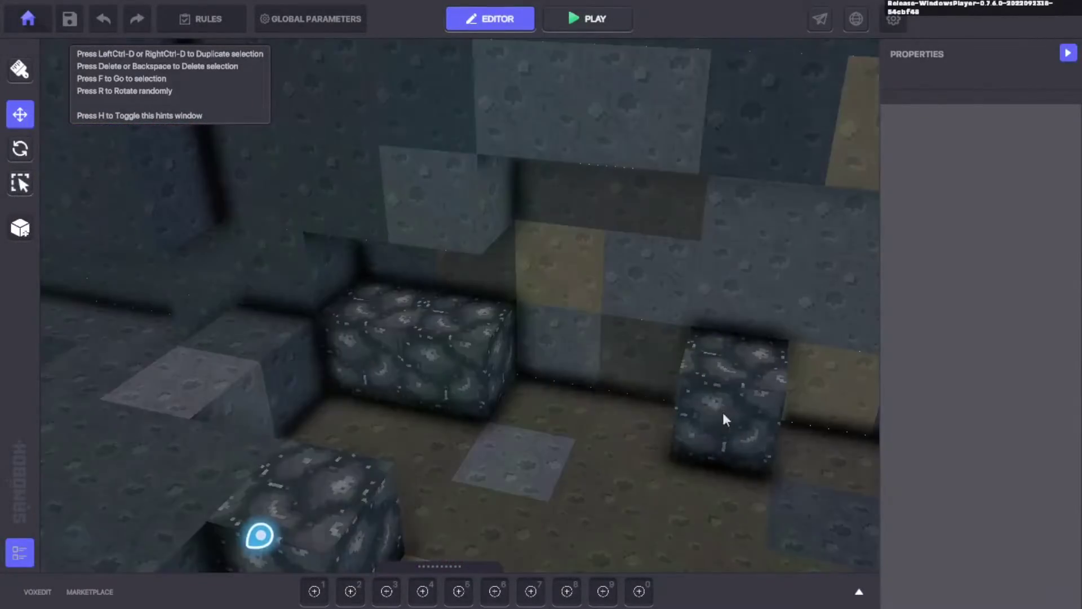
pyautogui.moveTo(722, 410); pyautogui.dragTo(289, 284, button='right')
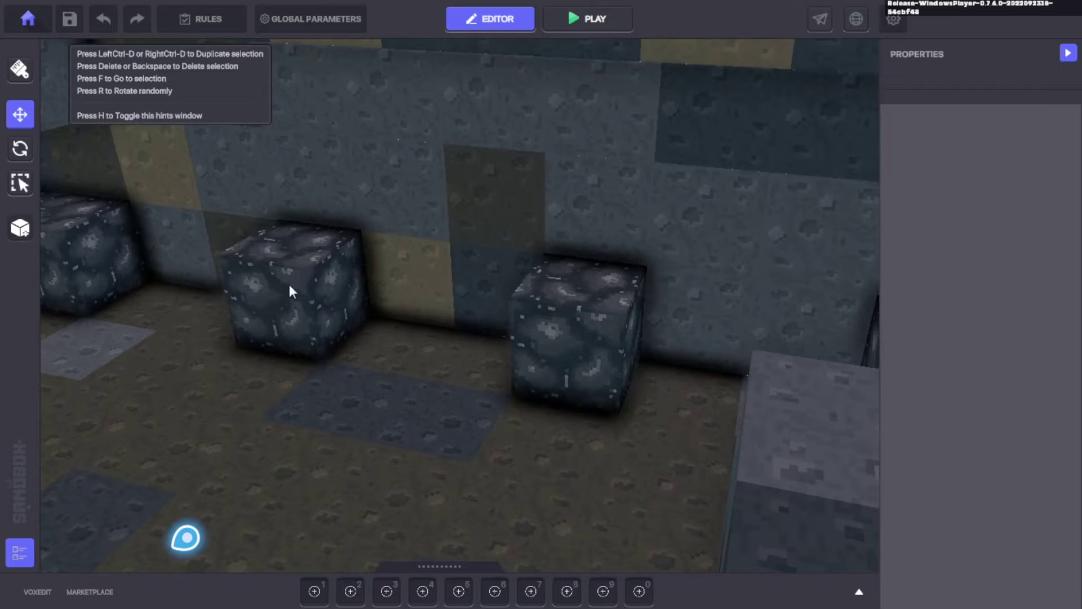
pyautogui.click(289, 284)
pyautogui.moveTo(430, 411); pyautogui.dragTo(602, 368, button='right')
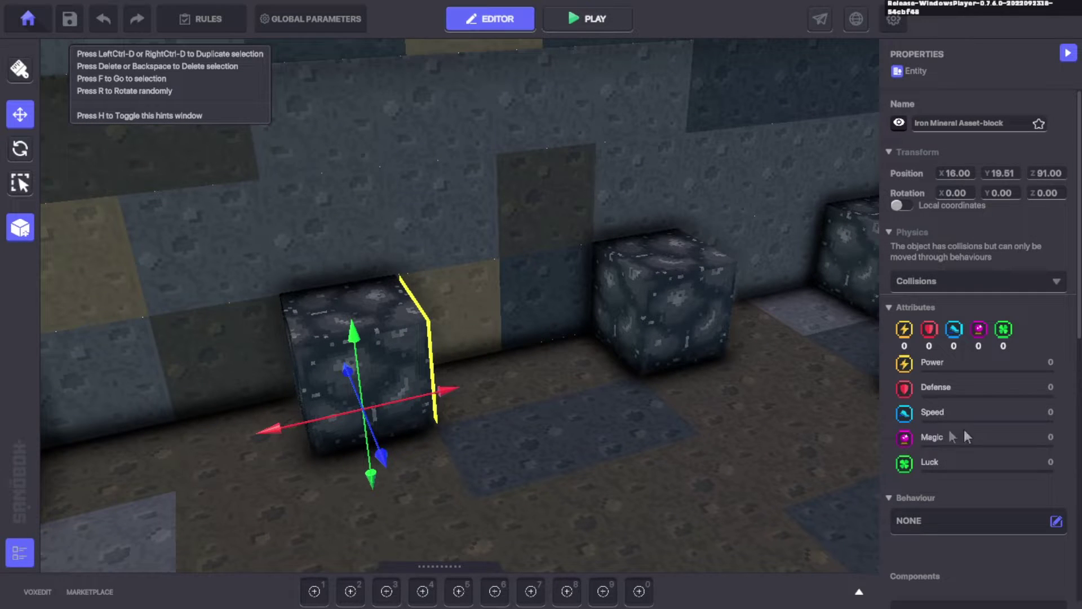
pyautogui.scroll(-3, 966, 437)
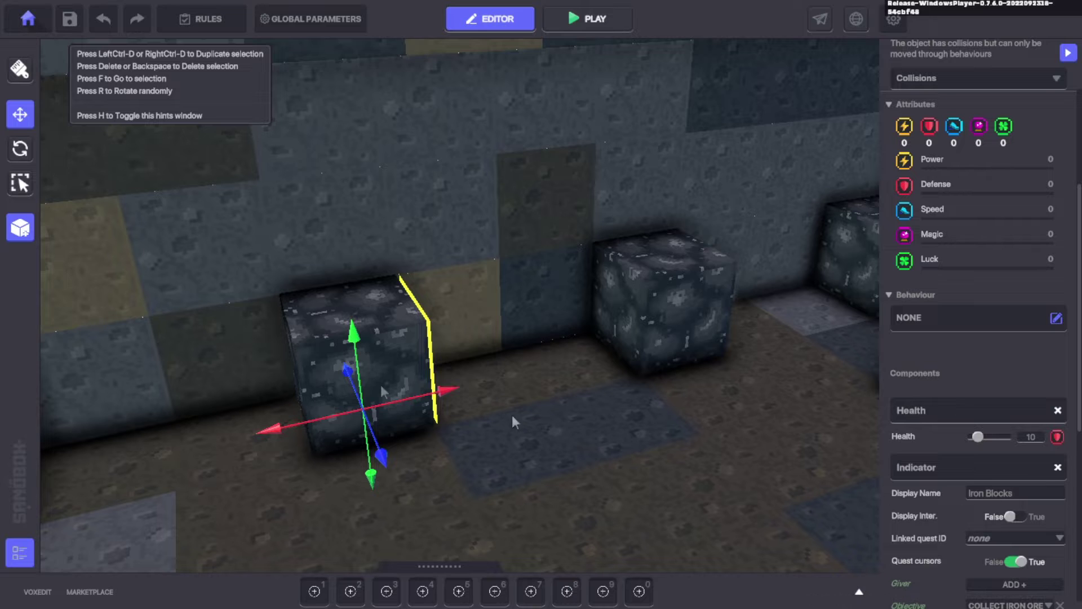
pyautogui.moveTo(615, 443); pyautogui.dragTo(538, 456, button='right')
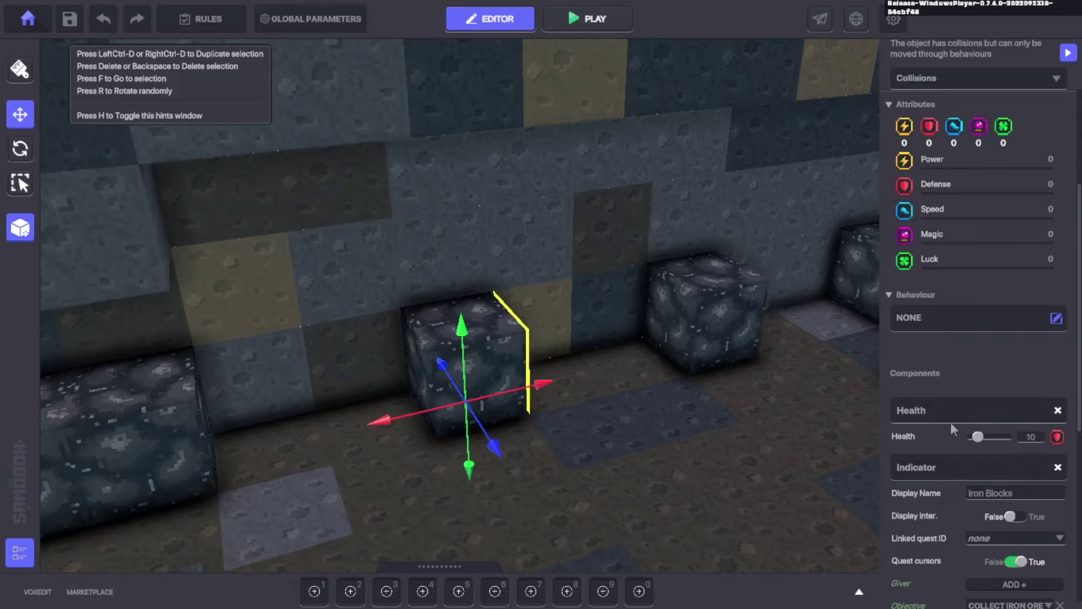
pyautogui.scroll(-4, 950, 423)
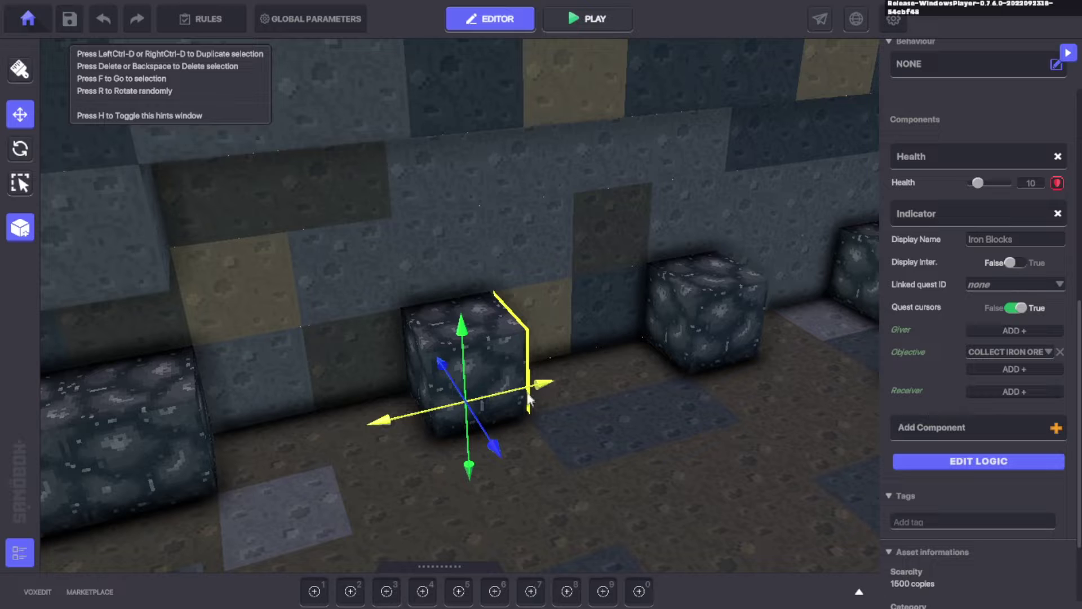
# Shift the iron block aside to examine the preset of the Asset Spawner beneath it, and return the block to its place
pyautogui.moveTo(534, 393); pyautogui.dragTo(612, 365)
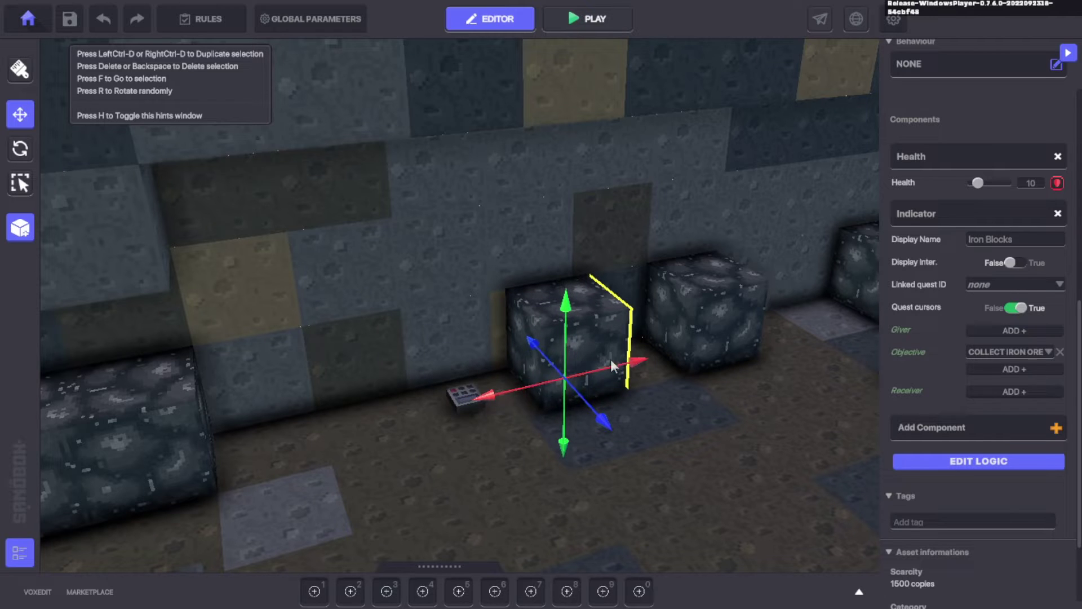
pyautogui.click(456, 400)
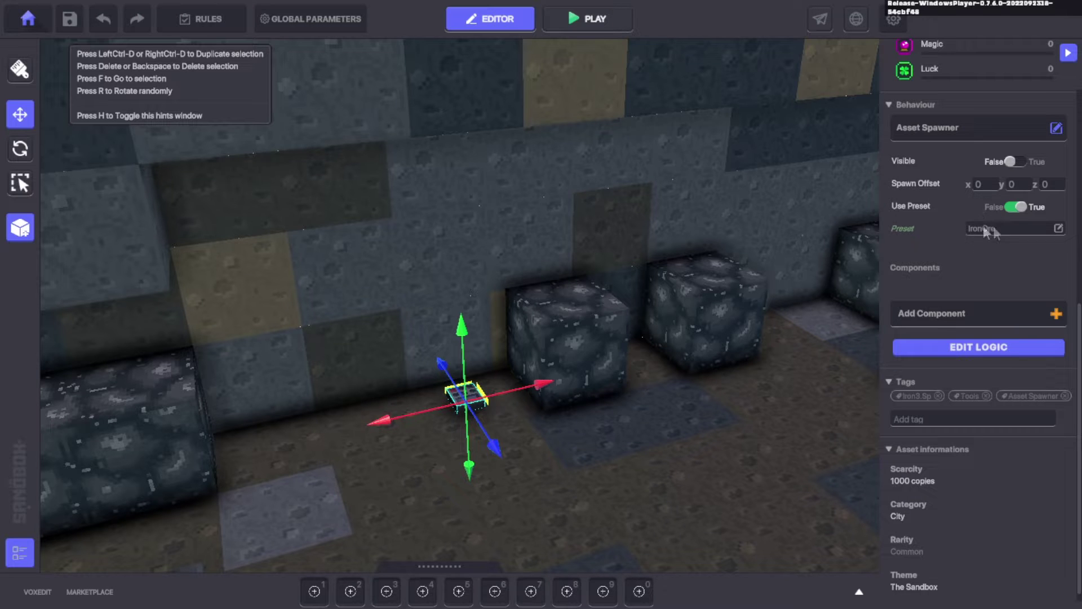
pyautogui.click(597, 320)
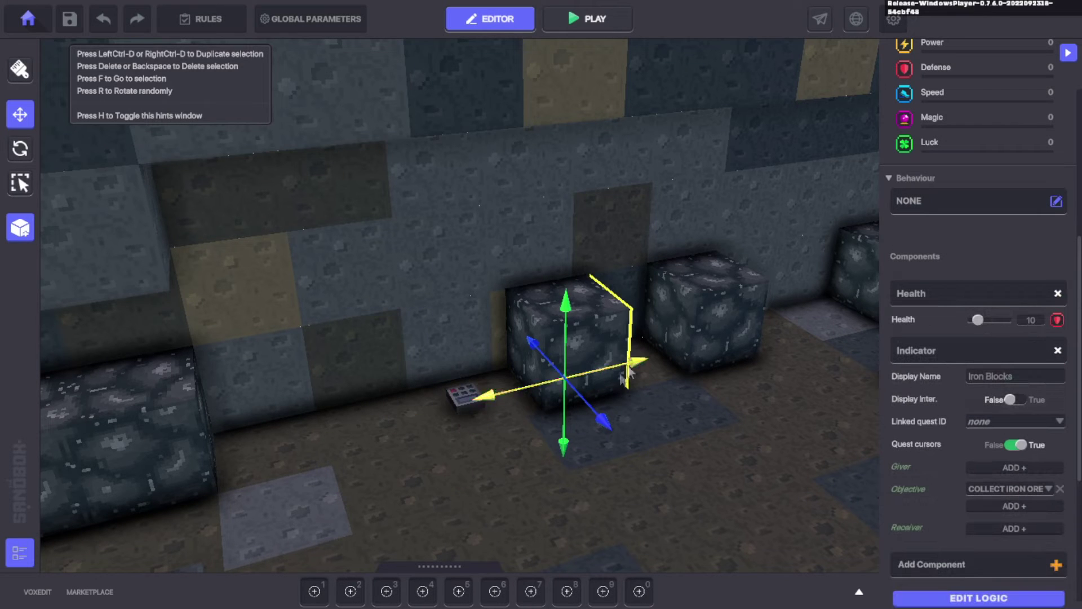
pyautogui.moveTo(643, 369); pyautogui.dragTo(544, 385)
pyautogui.moveTo(577, 411); pyautogui.dragTo(506, 418, button='right')
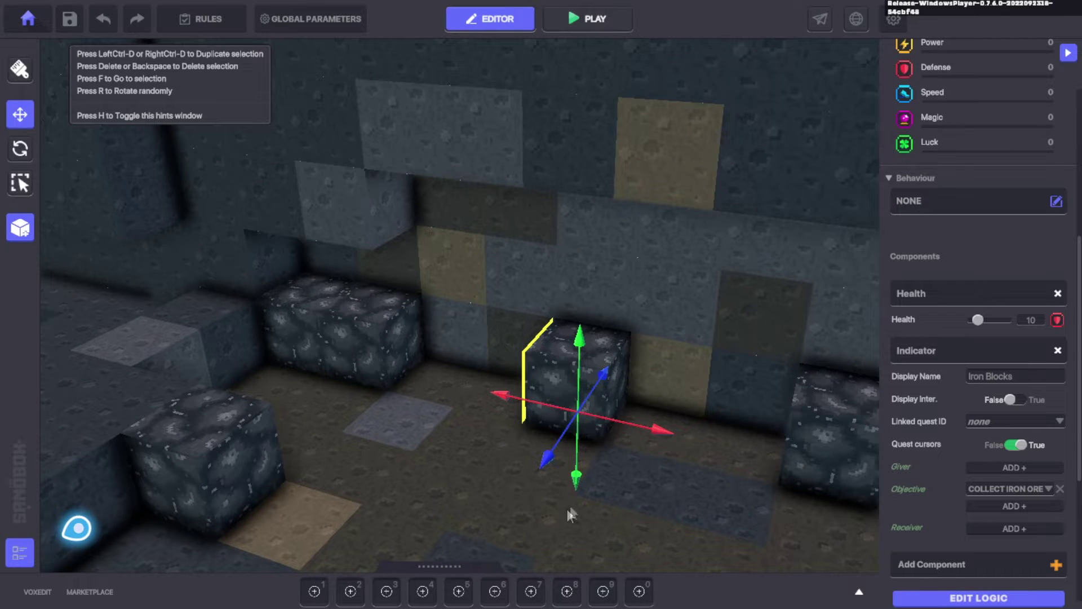
# Return to the village, focus on the blacksmith and examine his walking zone, quest objectives and surroundings
pyautogui.moveTo(646, 439); pyautogui.dragTo(592, 374, button='right')
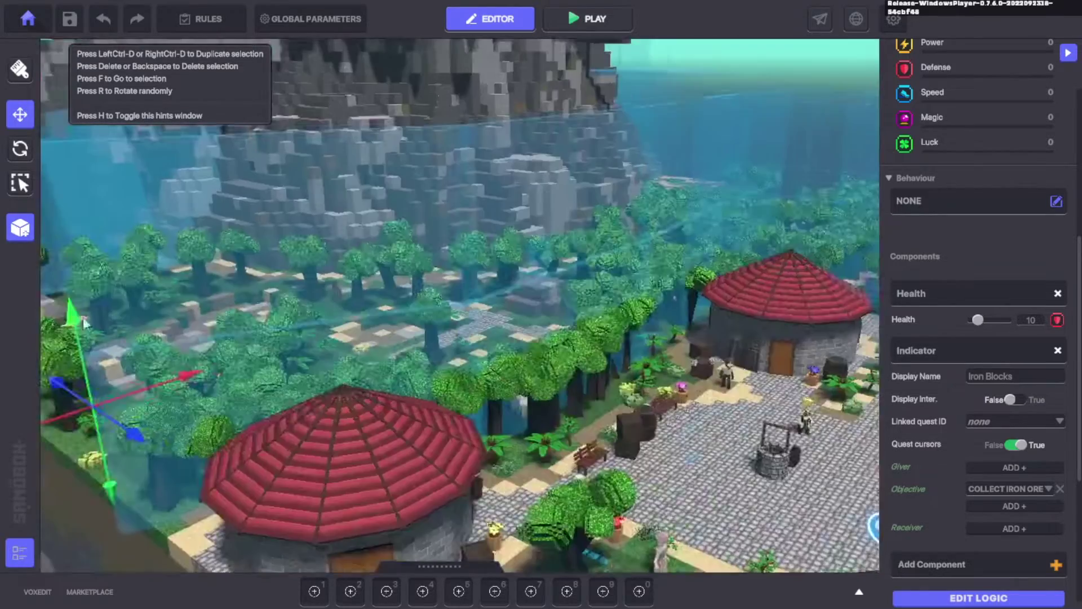
pyautogui.moveTo(670, 299); pyautogui.dragTo(552, 354, button='right')
pyautogui.scroll(5, 552, 354)
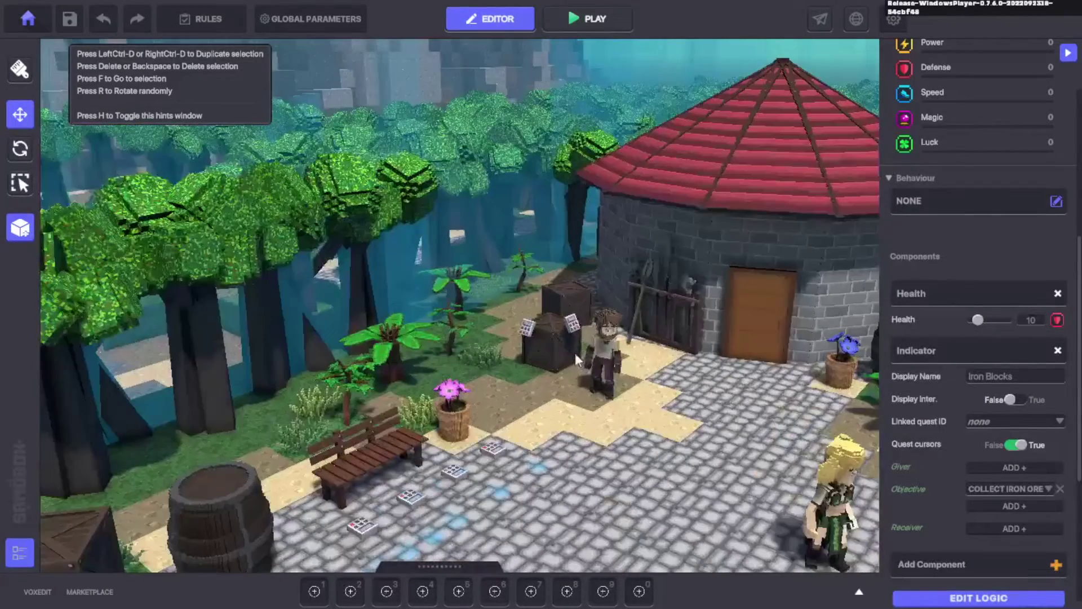
pyautogui.click(589, 352)
pyautogui.press('f')
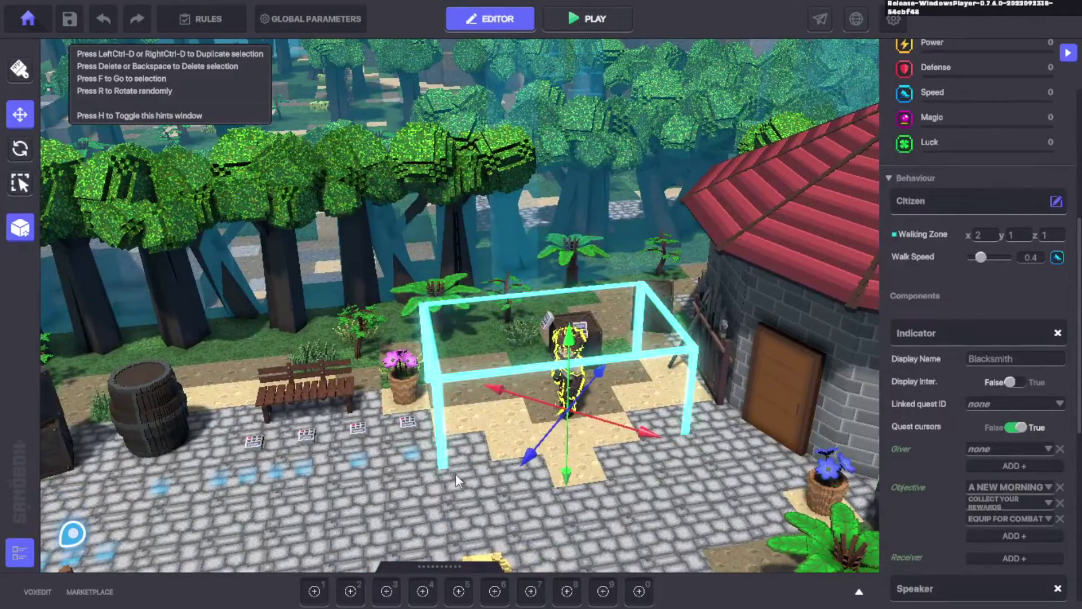
pyautogui.moveTo(468, 444); pyautogui.dragTo(694, 403, button='right')
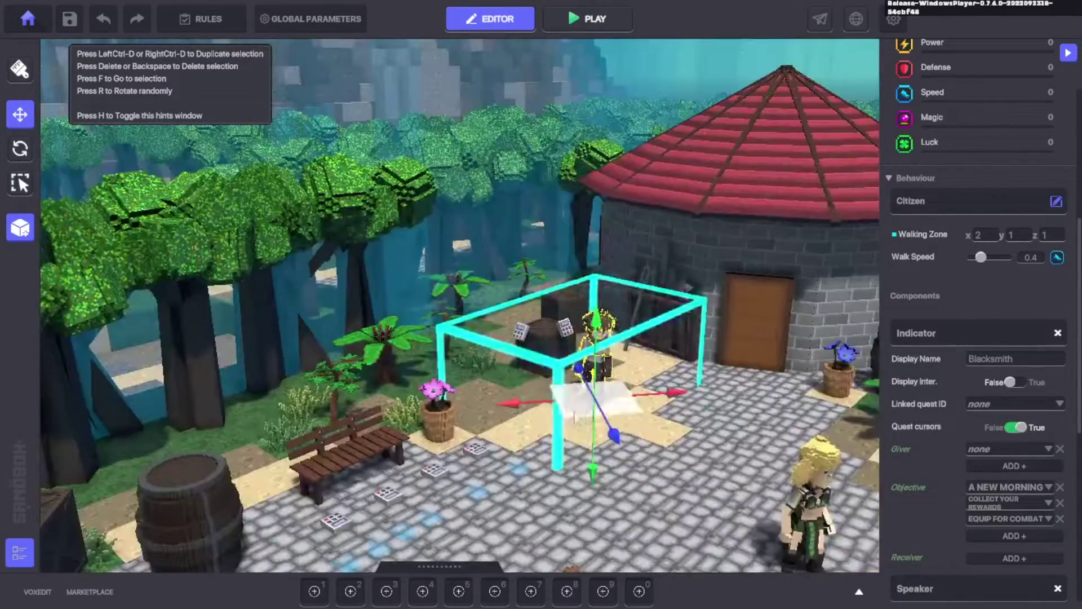
pyautogui.moveTo(694, 404); pyautogui.dragTo(614, 382, button='middle')
pyautogui.scroll(-10, 613, 383)
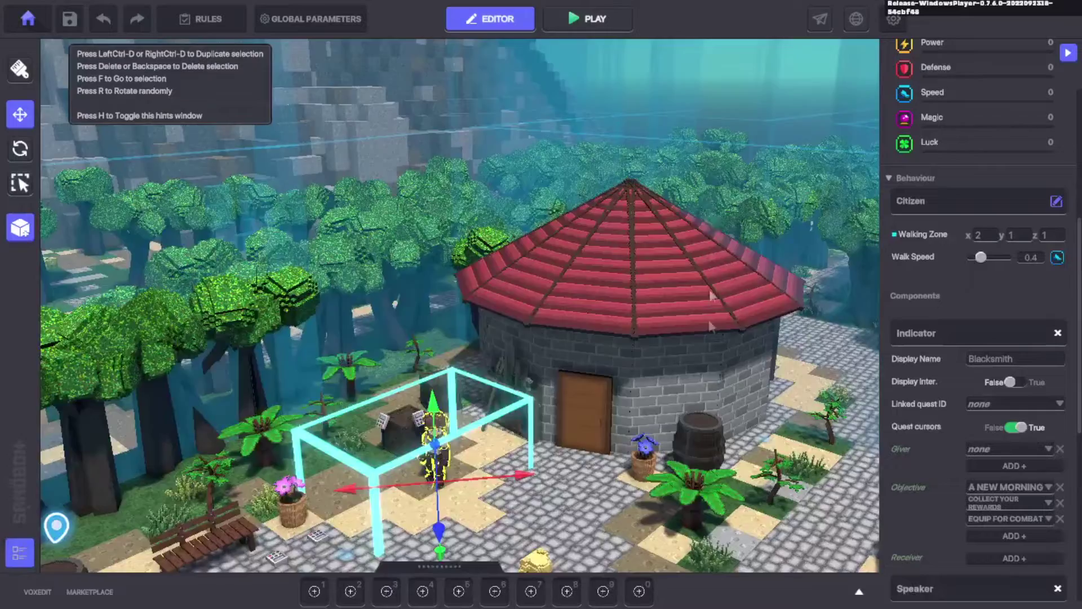
# Select the transparent wall at the stone staircase beside the mountain and examine its Plant behaviour and message to destroy
pyautogui.scroll(10, 590, 434)
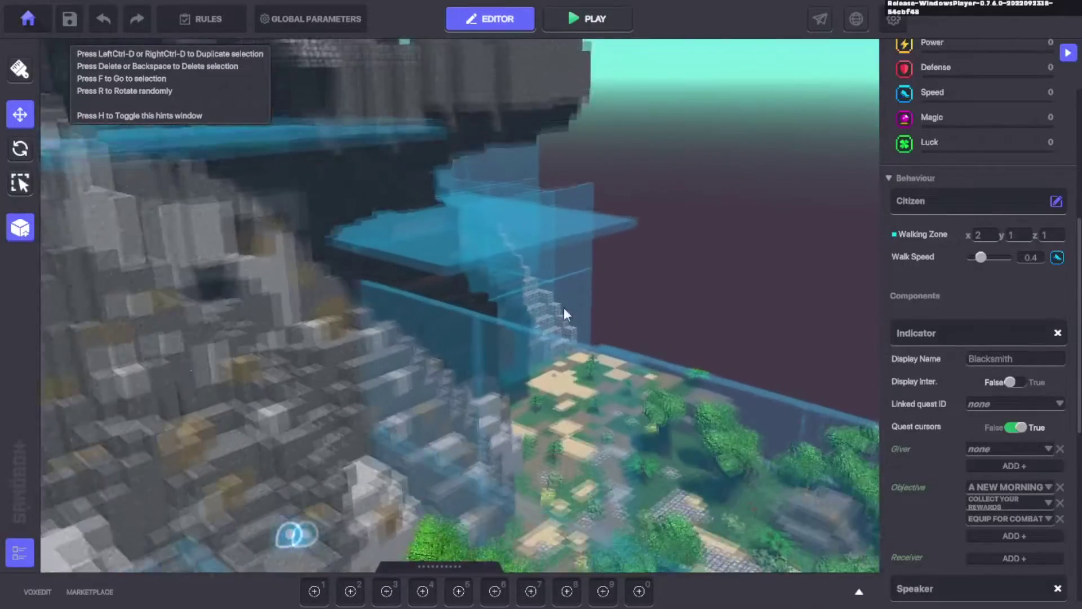
pyautogui.scroll(6, 571, 320)
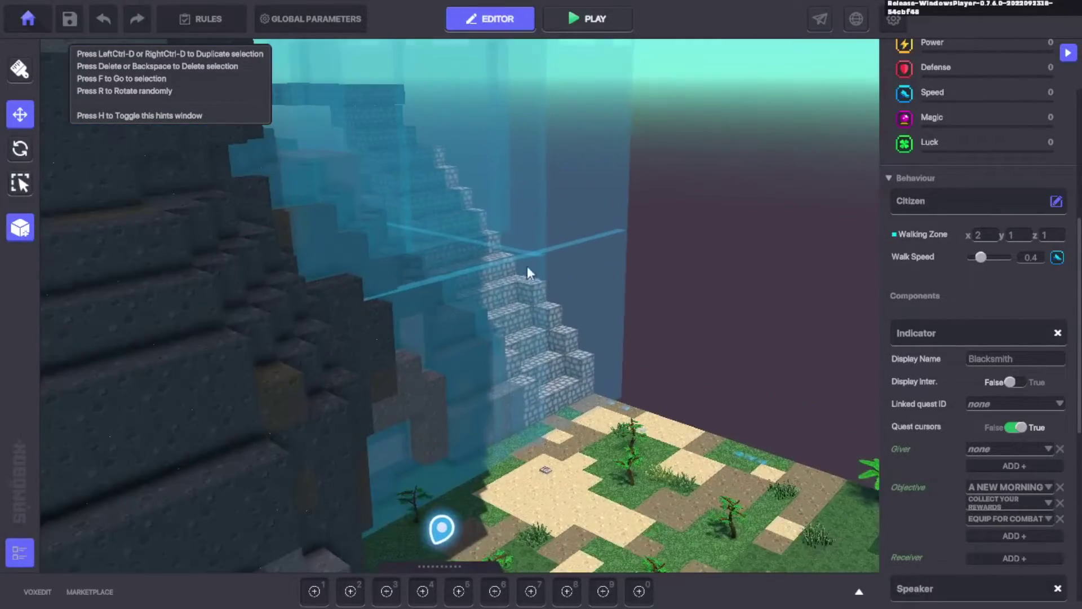
pyautogui.moveTo(540, 340); pyautogui.dragTo(504, 359, button='right')
pyautogui.click(486, 364)
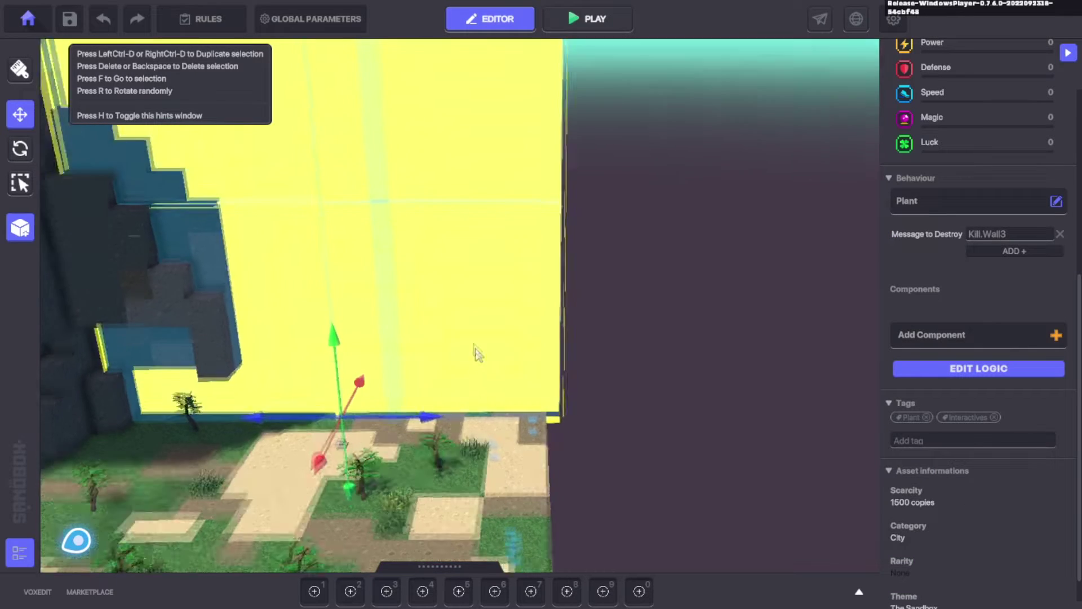
pyautogui.click(491, 376)
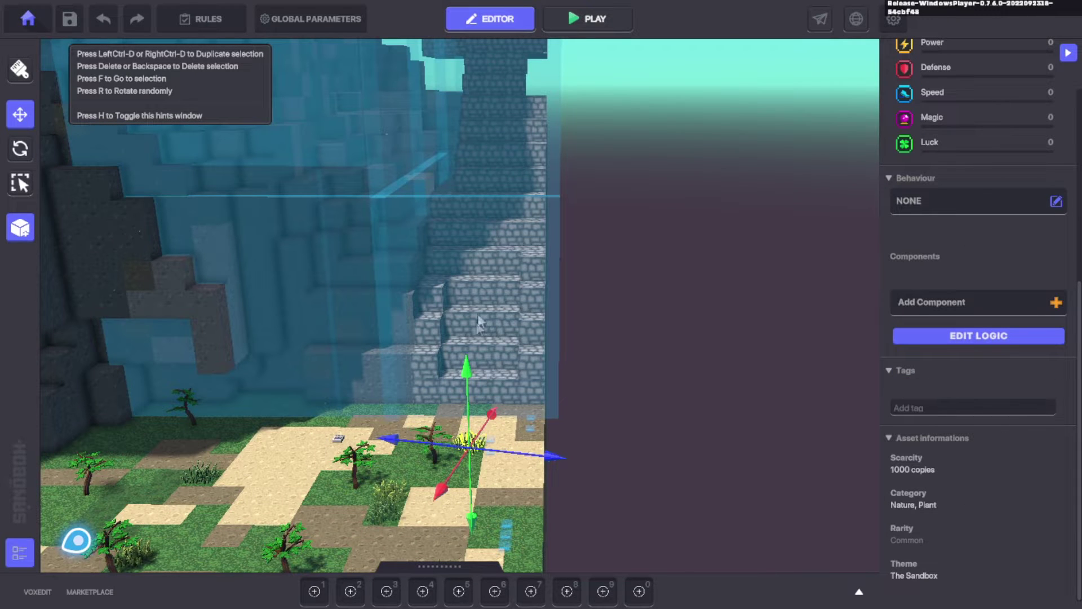
pyautogui.moveTo(478, 323); pyautogui.dragTo(488, 327, button='right')
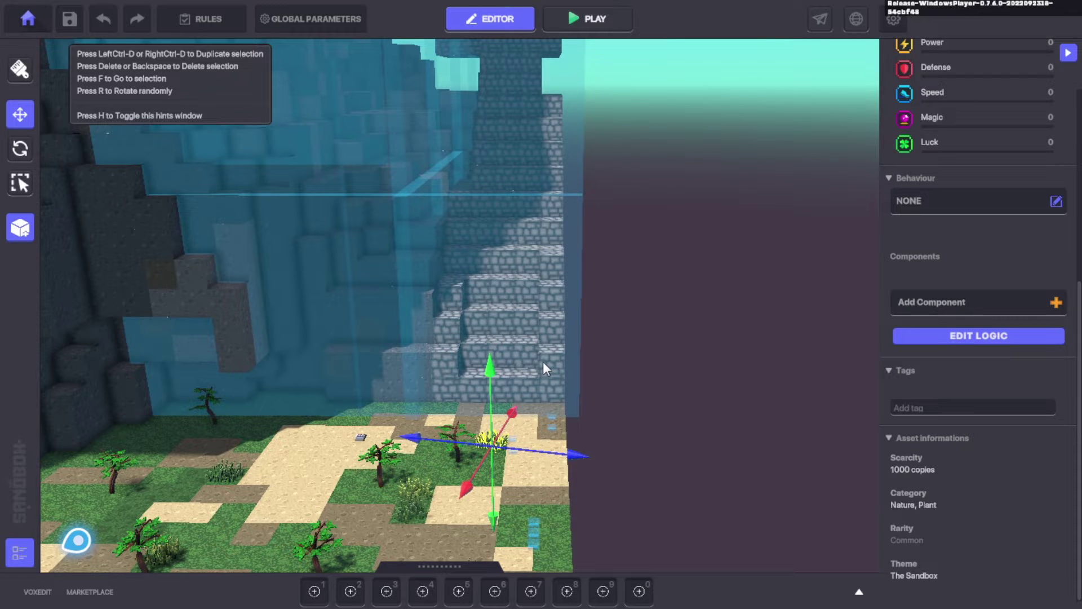
pyautogui.scroll(3, 467, 432)
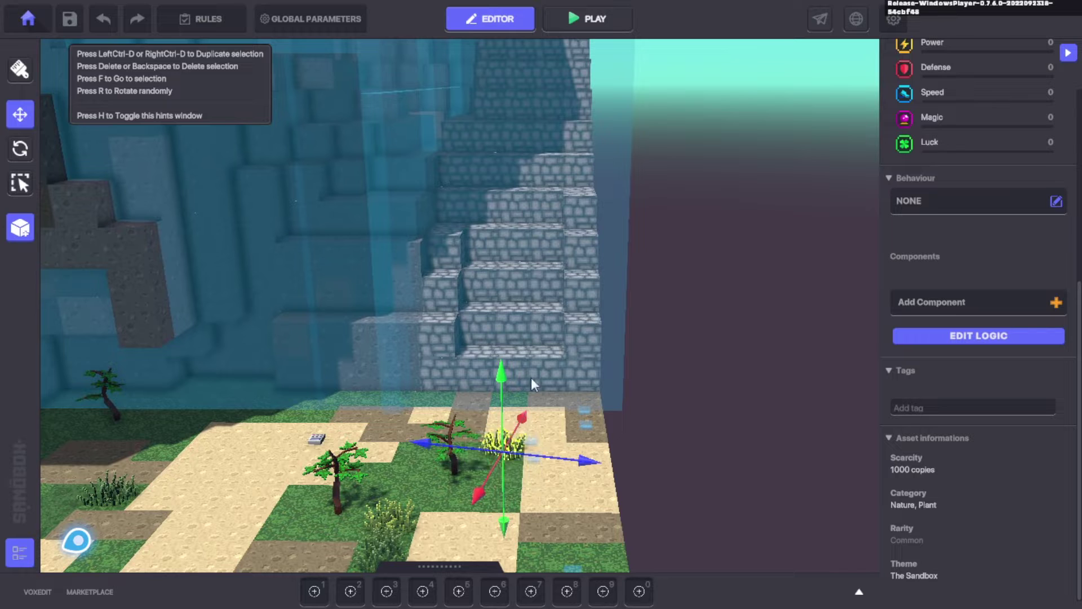
# Go from the stone staircase into the dark cave, select one of the enemies and examine its Melee Enemy behaviour and Health component
pyautogui.scroll(-5, 538, 430)
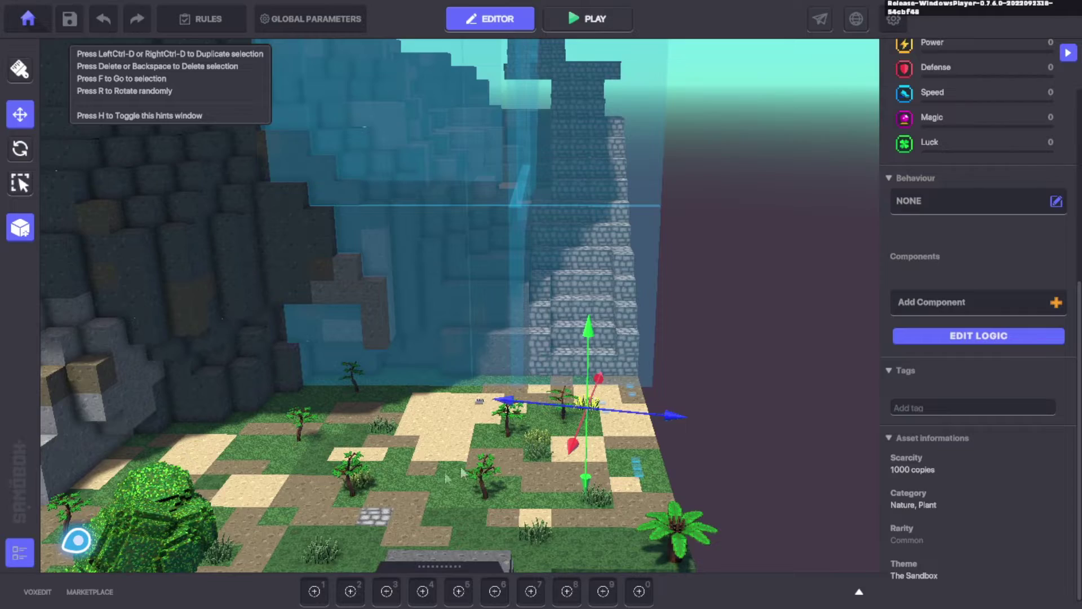
pyautogui.moveTo(299, 513); pyautogui.dragTo(557, 469, button='middle')
pyautogui.moveTo(361, 485); pyautogui.dragTo(580, 417, button='middle')
pyautogui.moveTo(361, 428); pyautogui.dragTo(468, 352, button='middle')
pyautogui.moveTo(389, 409); pyautogui.dragTo(510, 345, button='middle')
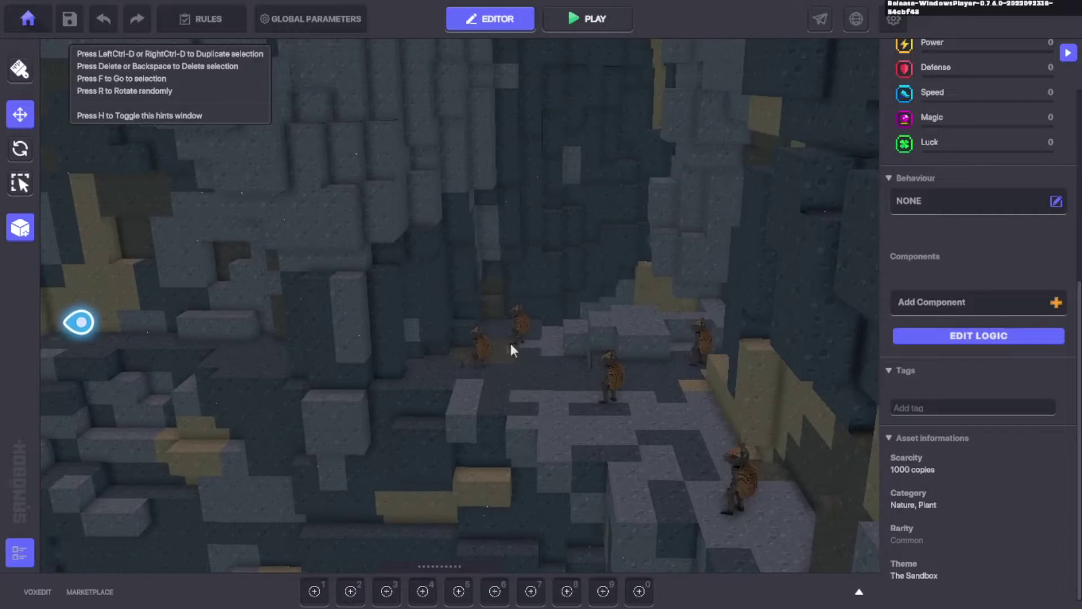
pyautogui.click(478, 345)
pyautogui.moveTo(278, 388); pyautogui.dragTo(476, 333, button='middle')
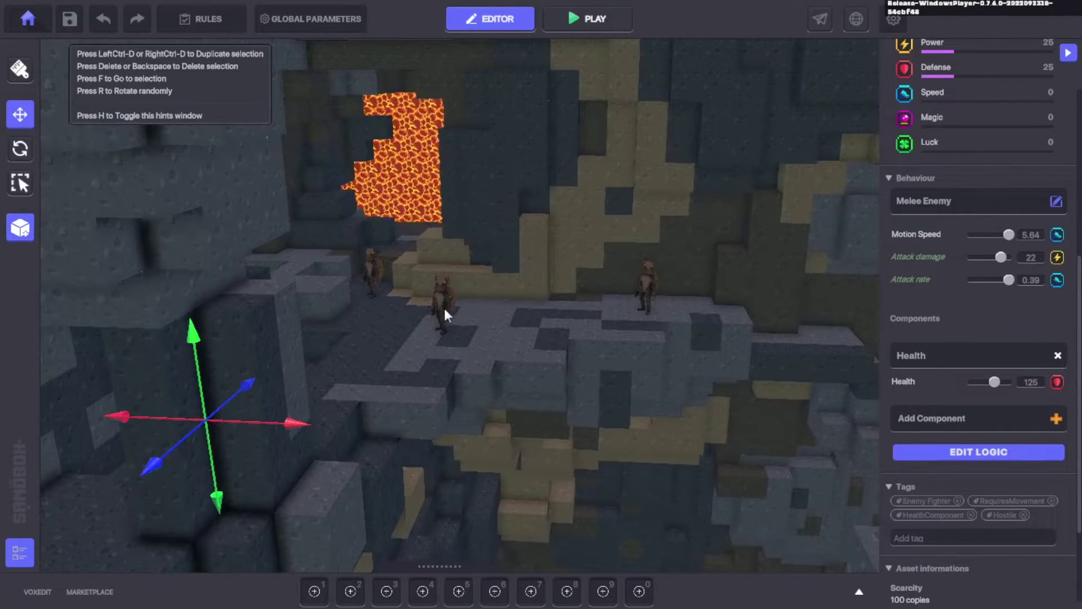
# Select the cave enemy on the rocky platform near the lava wall and examine its surroundings
pyautogui.scroll(2, 446, 301)
pyautogui.moveTo(450, 284); pyautogui.dragTo(390, 411, button='middle')
pyautogui.scroll(4, 438, 367)
pyautogui.click(447, 346)
pyautogui.scroll(-2, 465, 384)
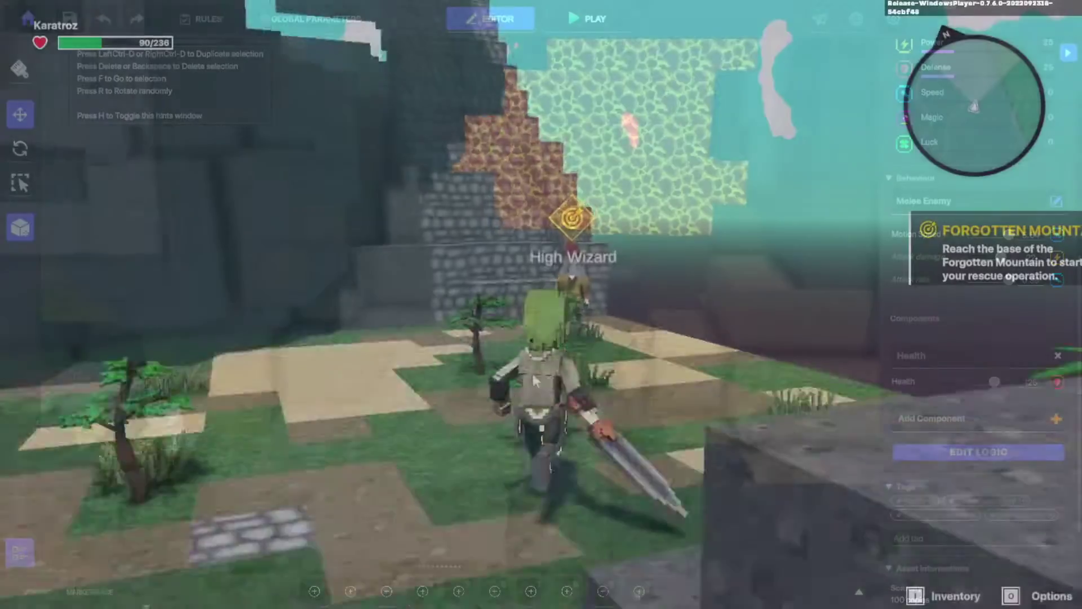
# In the running game, talk to the High Wizard by the stone stairs and reply "I'll give my life to save the love of my life!"
pyautogui.press('w')
pyautogui.press('e')
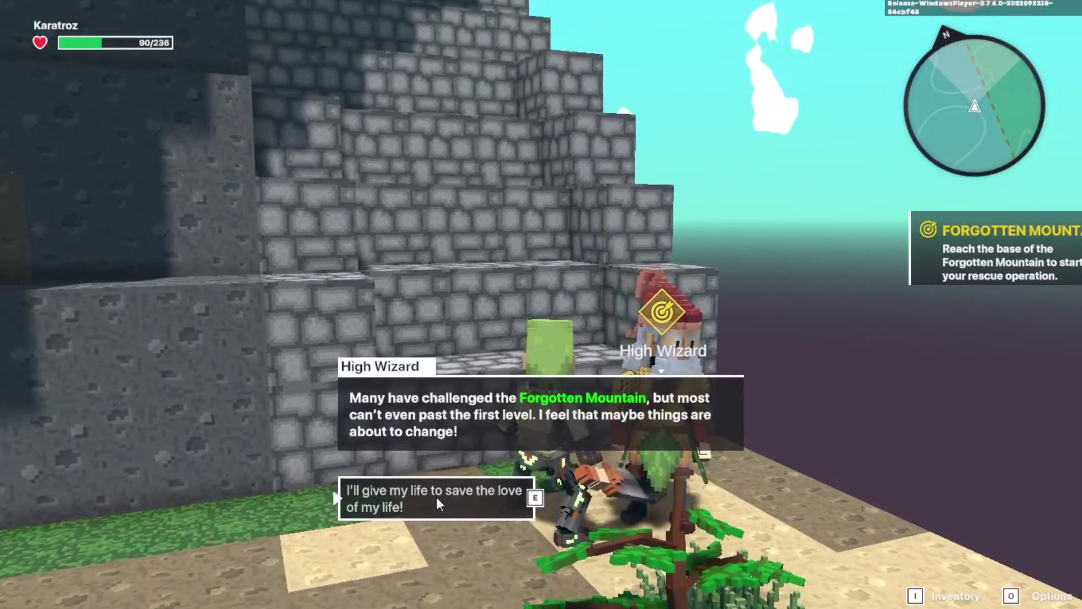
pyautogui.click(437, 496)
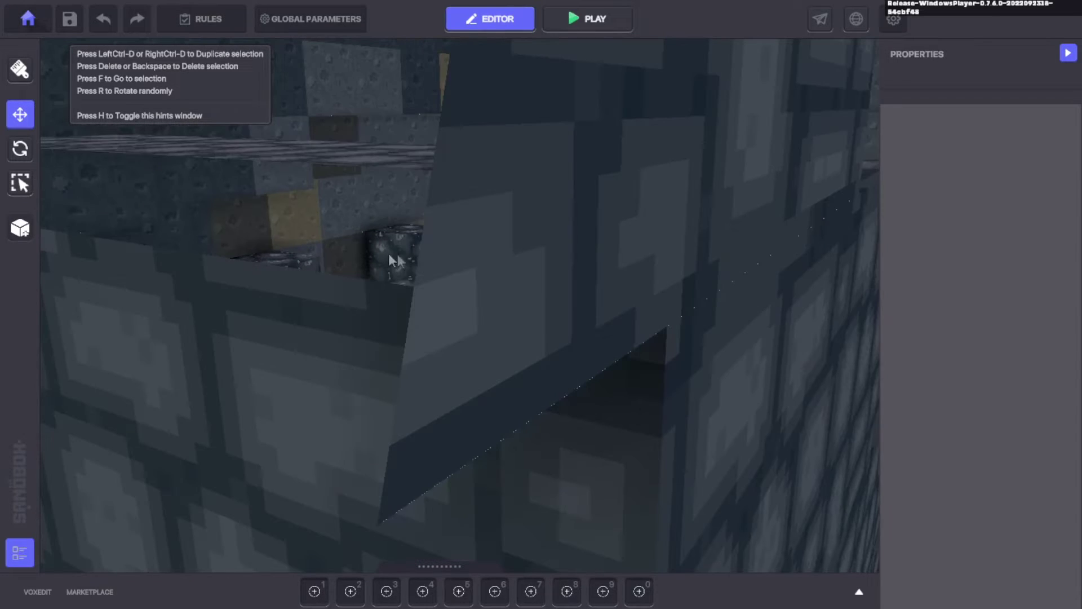
# Examine the iron mineral block inside the cave and the upright item standing on the rocky ledge
pyautogui.click(393, 261)
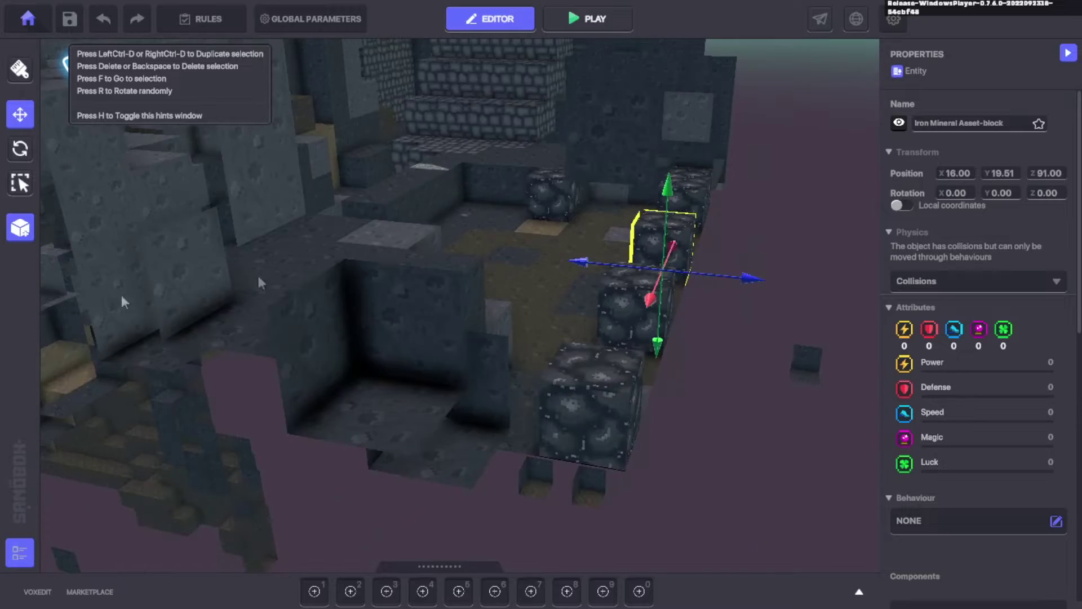
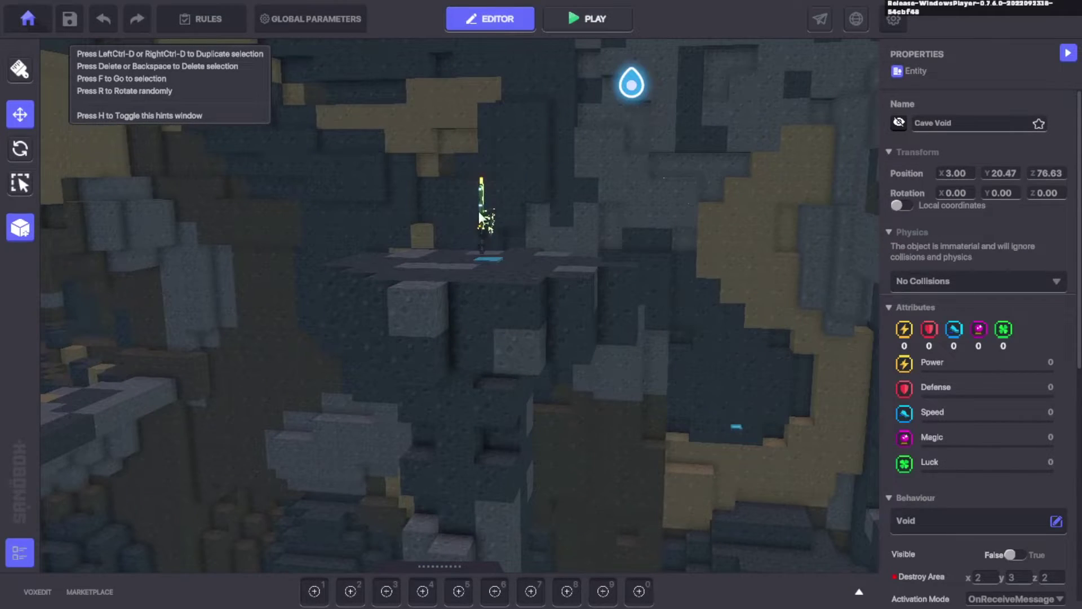
pyautogui.click(479, 213)
pyautogui.scroll(3, 493, 292)
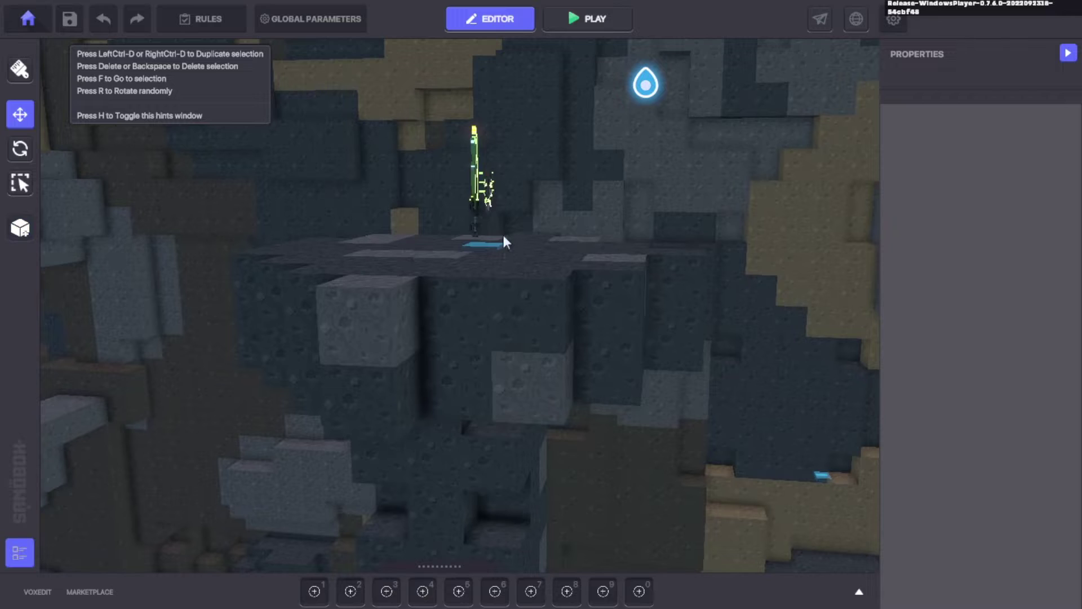
pyautogui.click(482, 183)
pyautogui.moveTo(413, 348); pyautogui.dragTo(509, 455, button='right')
pyautogui.scroll(3, 448, 225)
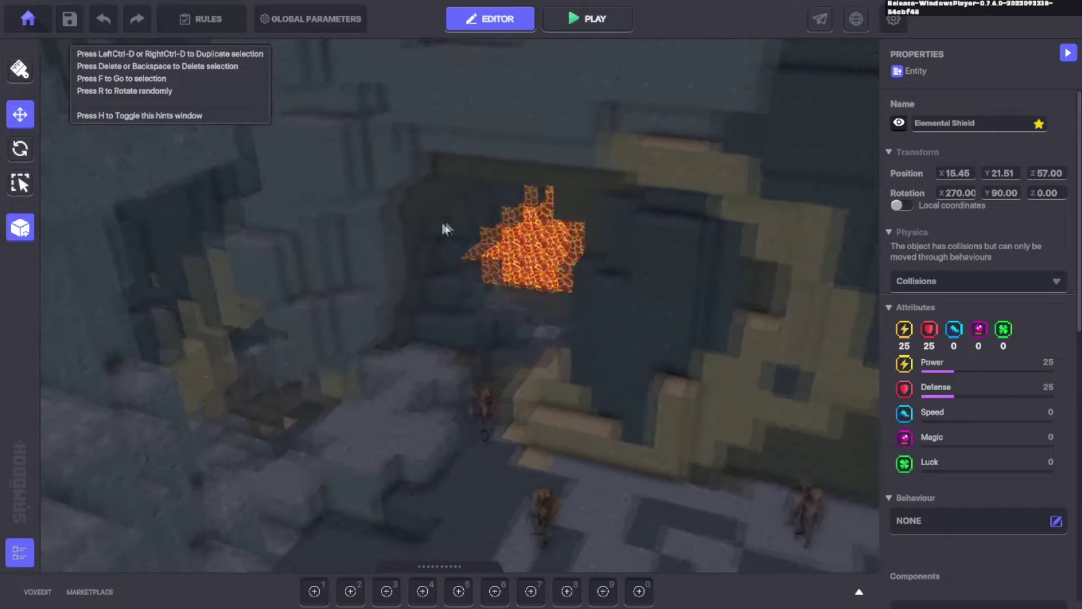
# Examine the lava wall and the rocky passage beside it in the cave
pyautogui.scroll(3, 434, 243)
pyautogui.moveTo(424, 289); pyautogui.dragTo(435, 302, button='right')
pyautogui.moveTo(436, 302); pyautogui.dragTo(530, 234, button='middle')
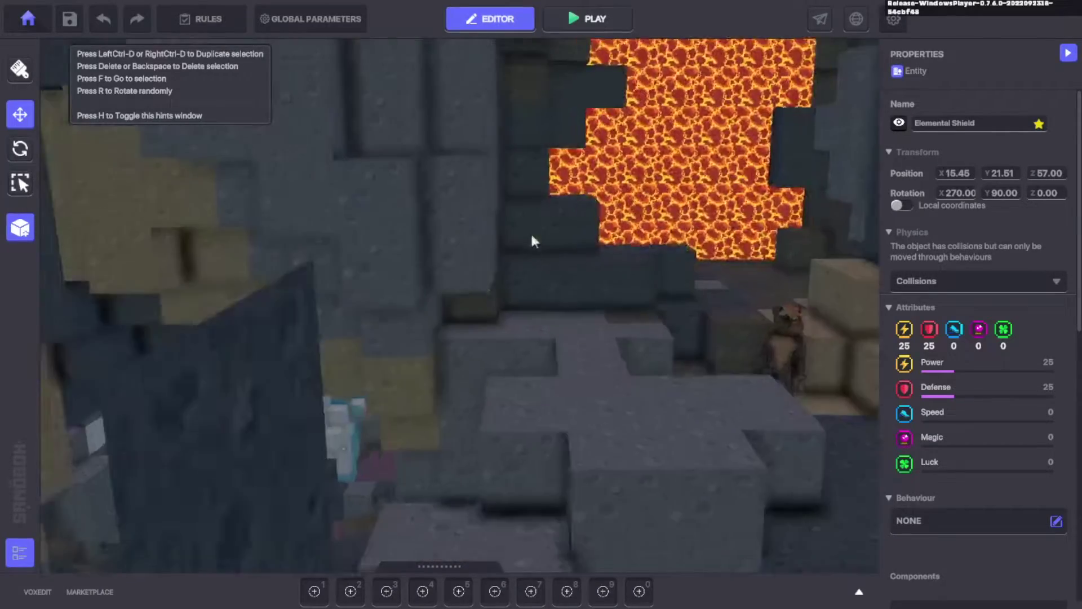
# Go through the cave to the ice area and select the Ice Relic to look at its properties
pyautogui.scroll(2, 530, 234)
pyautogui.scroll(4, 400, 354)
pyautogui.moveTo(400, 354); pyautogui.dragTo(674, 282, button='middle')
pyautogui.scroll(3, 521, 262)
pyautogui.scroll(2, 522, 262)
pyautogui.scroll(2, 562, 234)
pyautogui.scroll(2, 592, 246)
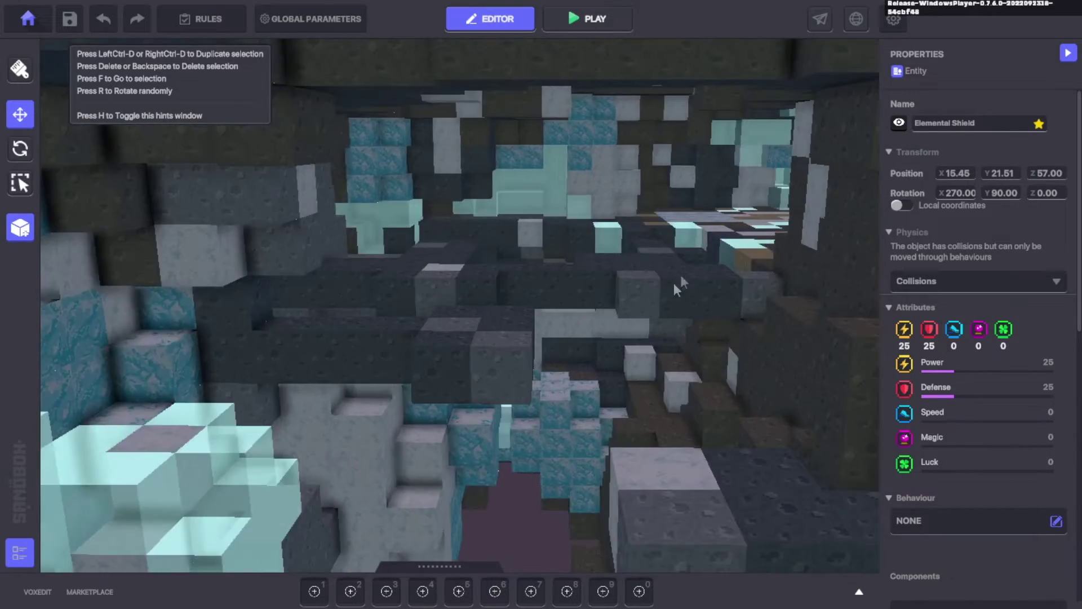
pyautogui.scroll(3, 733, 248)
pyautogui.scroll(-3, 829, 198)
pyautogui.moveTo(846, 193); pyautogui.dragTo(762, 234, button='middle')
pyautogui.scroll(4, 761, 233)
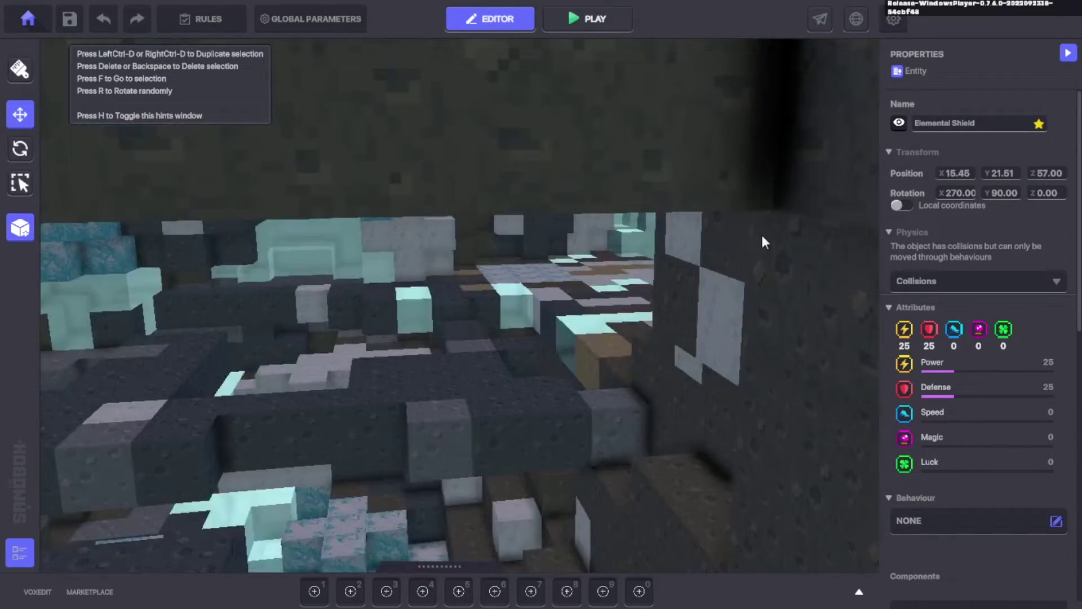
pyautogui.scroll(-3, 715, 228)
pyautogui.click(720, 300)
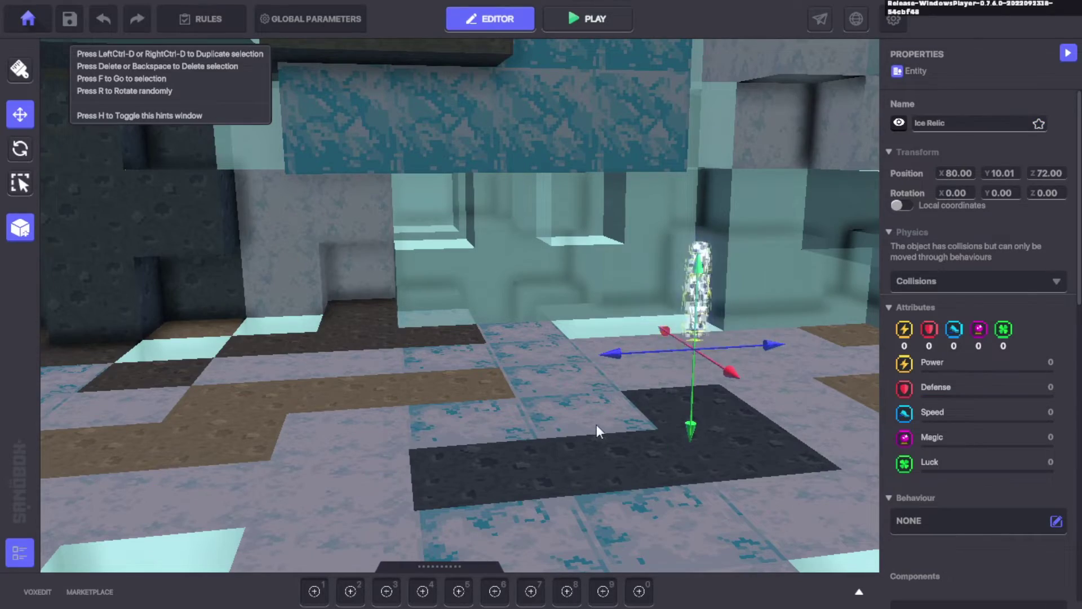
pyautogui.scroll(-10, 595, 418)
pyautogui.press('f')
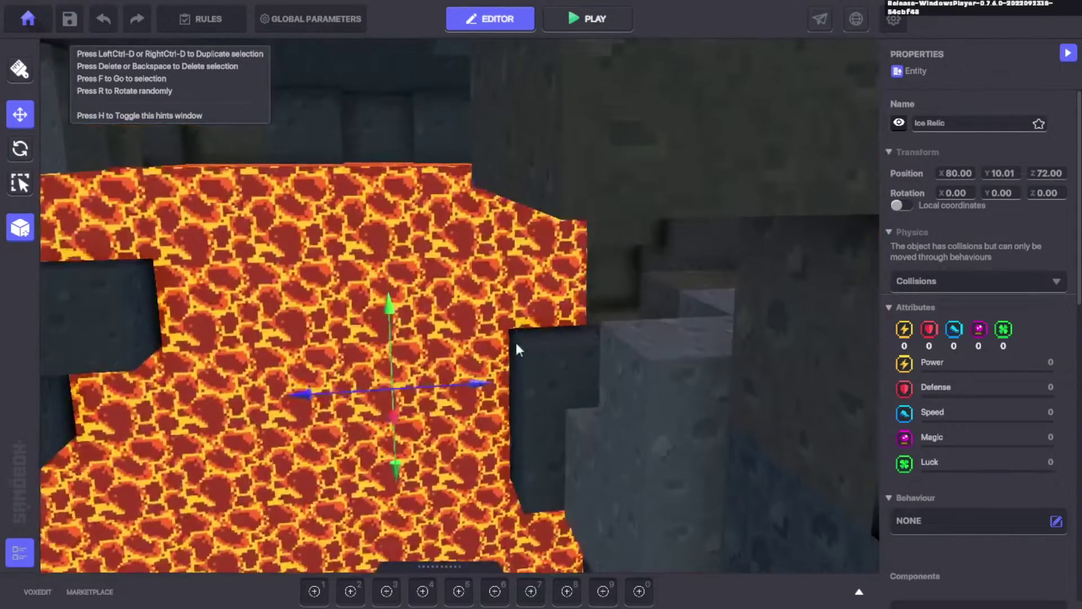
# Go past the lava wall and select the Harmad enemy in the corner of the chamber behind it
pyautogui.moveTo(515, 340); pyautogui.dragTo(507, 281, button='right')
pyautogui.click(497, 432)
pyautogui.moveTo(497, 431); pyautogui.dragTo(446, 367, button='right')
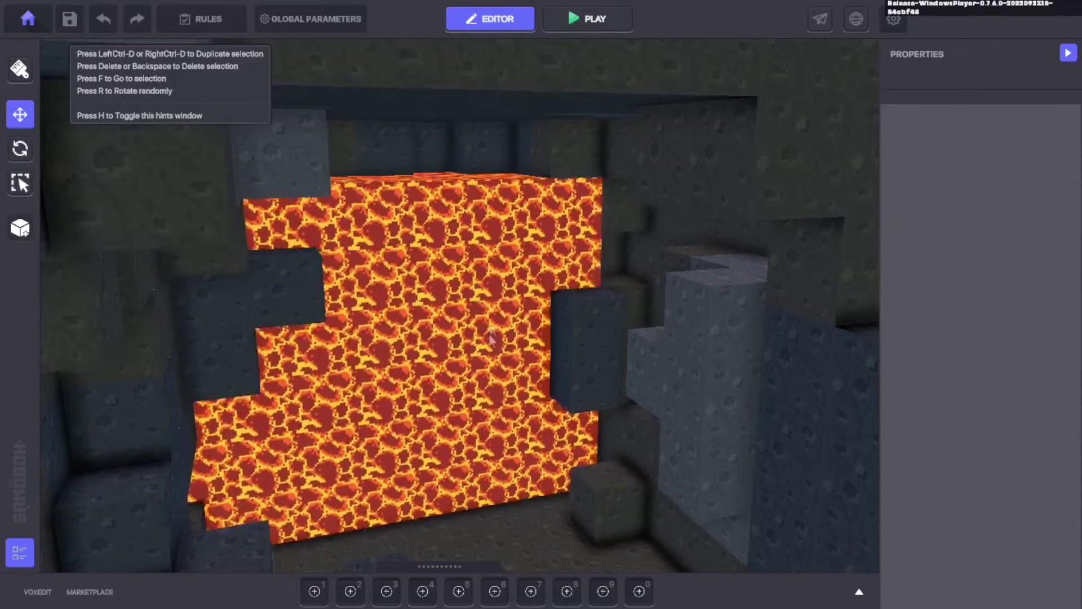
pyautogui.moveTo(252, 370); pyautogui.dragTo(458, 310, button='right')
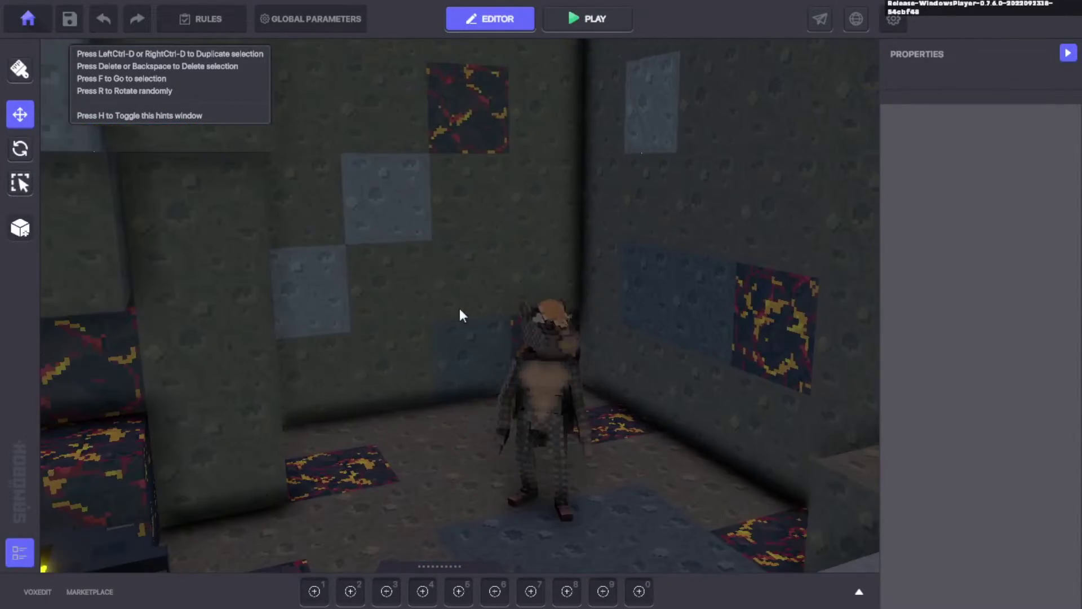
pyautogui.click(545, 426)
pyautogui.press('f')
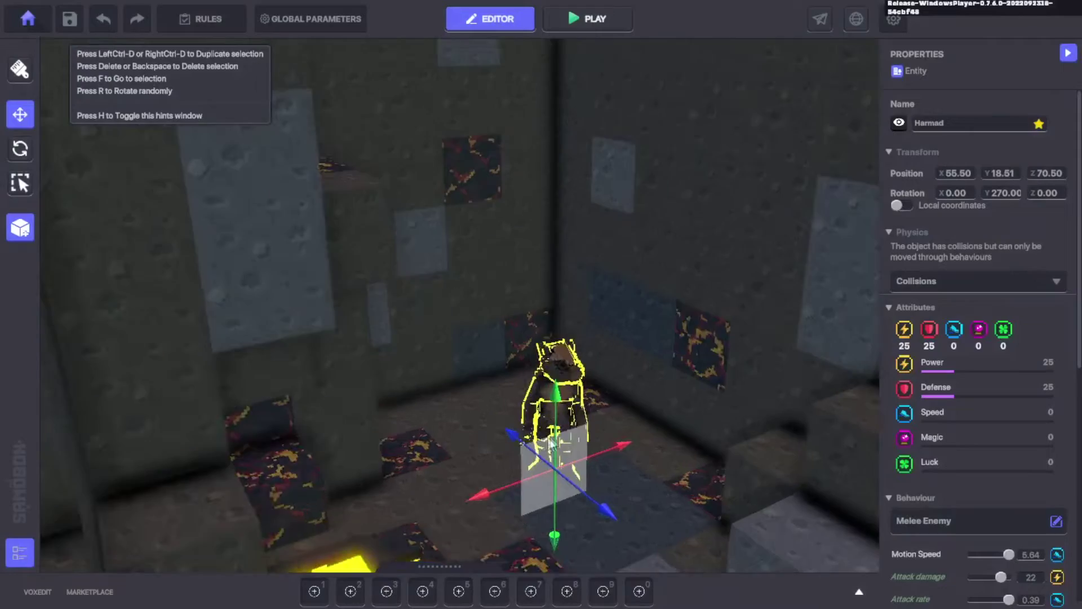
# Select the Fire Relic in the lava chamber and examine its Rarity VFX, Collectible and Indicator components
pyautogui.moveTo(550, 443); pyautogui.dragTo(226, 243, button='right')
pyautogui.click(389, 284)
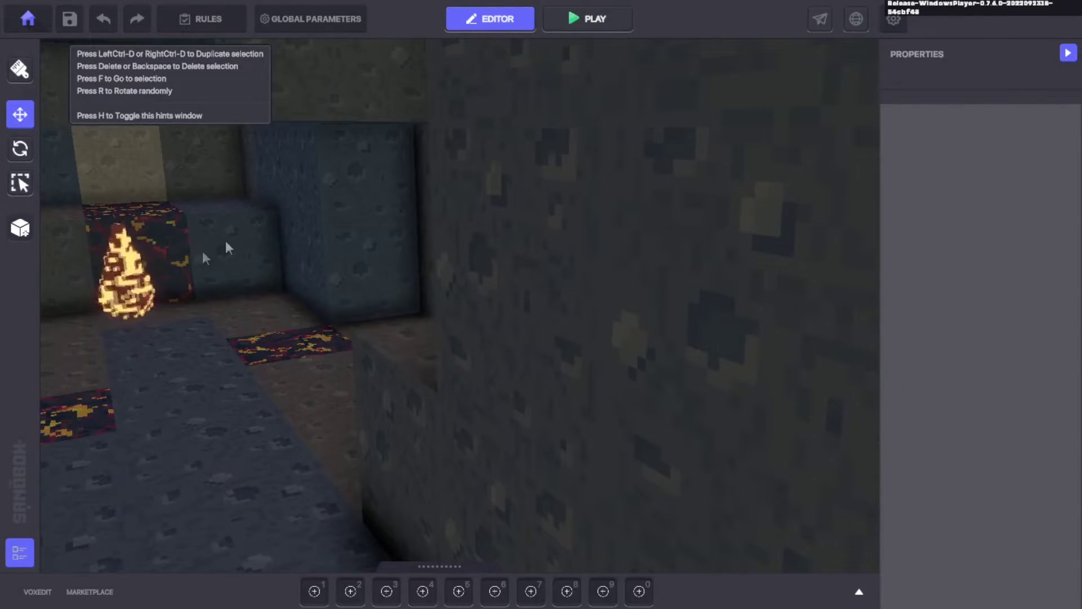
pyautogui.click(127, 271)
pyautogui.press('f')
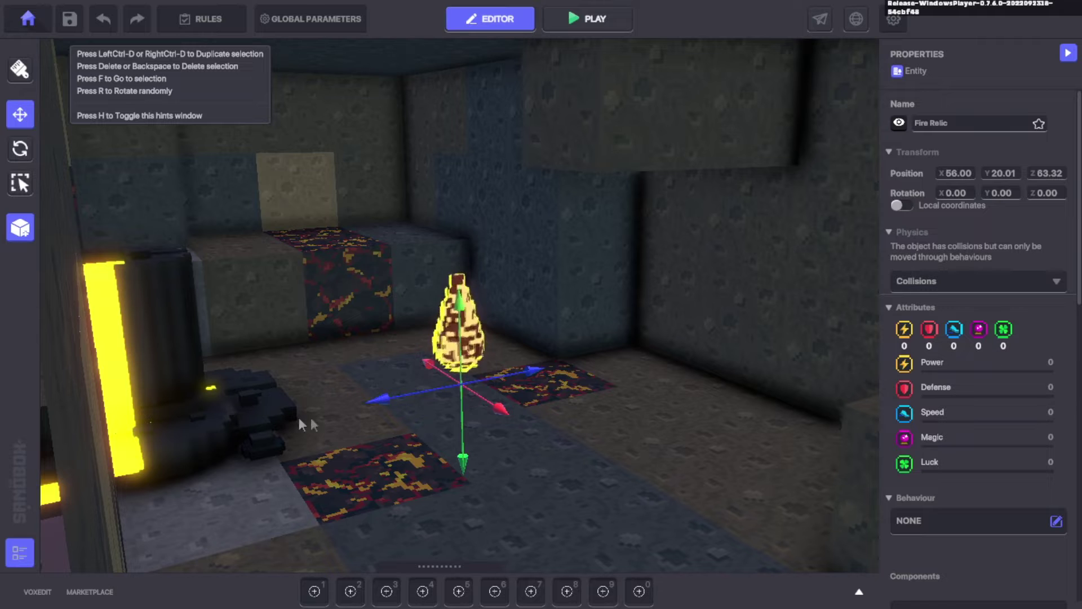
pyautogui.scroll(-10, 971, 417)
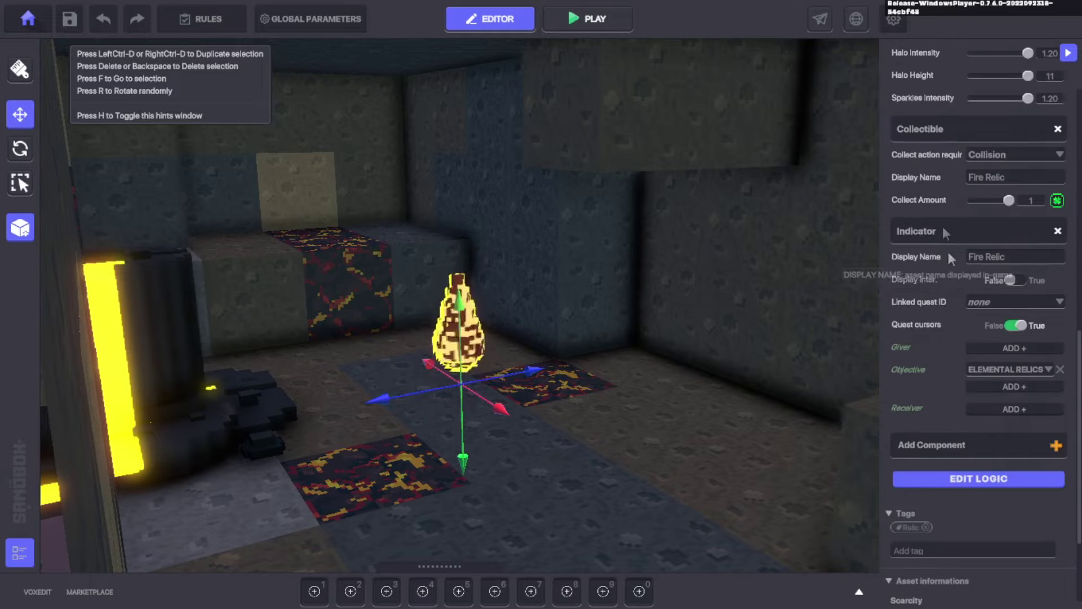
pyautogui.scroll(4, 947, 248)
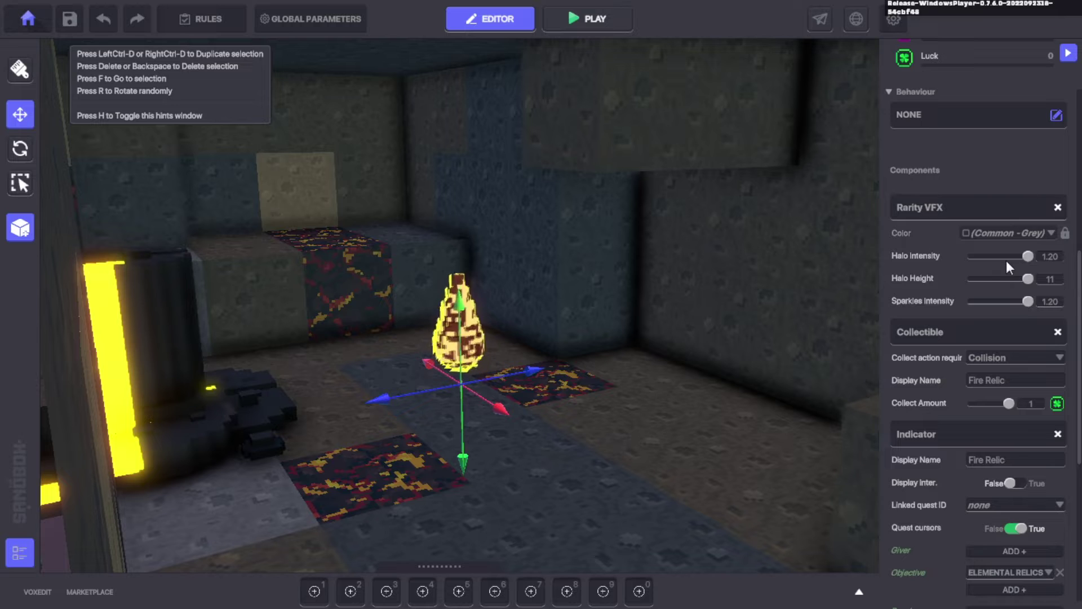
pyautogui.scroll(-2, 1009, 264)
pyautogui.scroll(-5, 1023, 305)
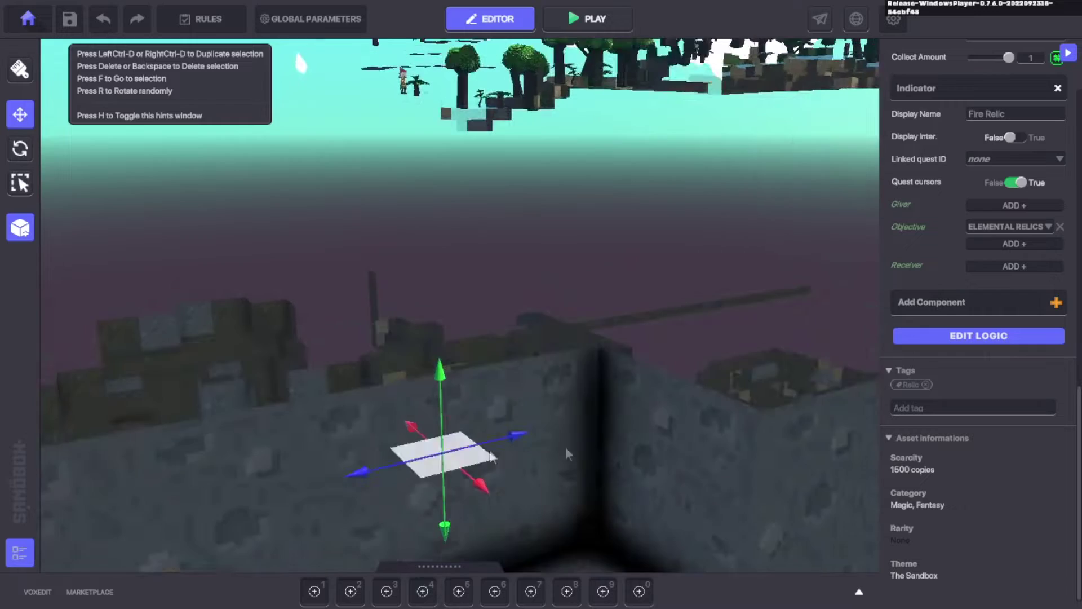
# Go to the cavern with the three enemies and select the front one to check its behaviour and health
pyautogui.moveTo(566, 446); pyautogui.dragTo(433, 330, button='right')
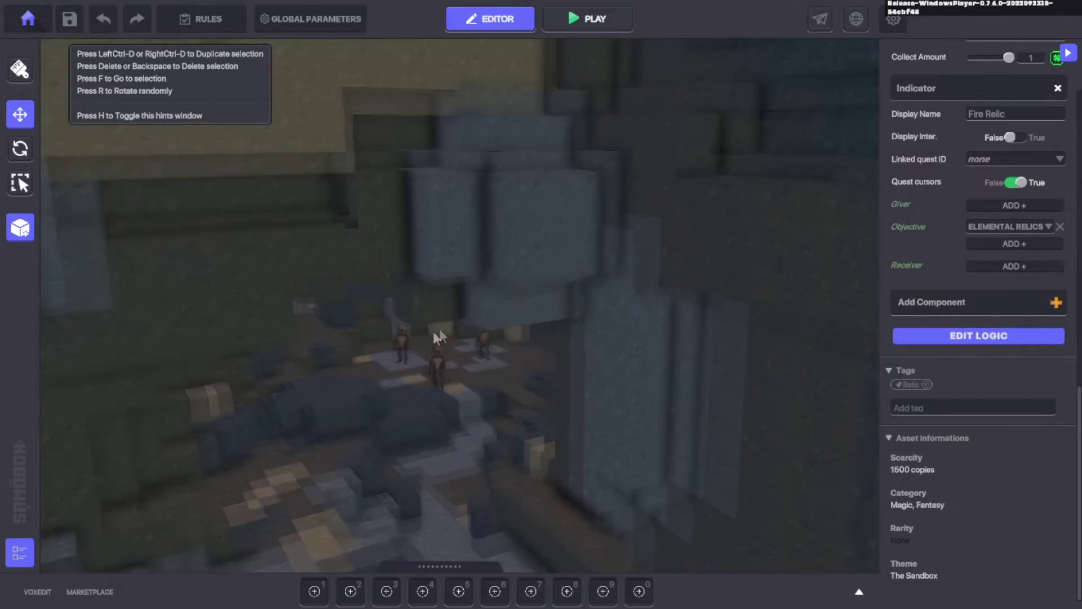
pyautogui.scroll(10, 434, 338)
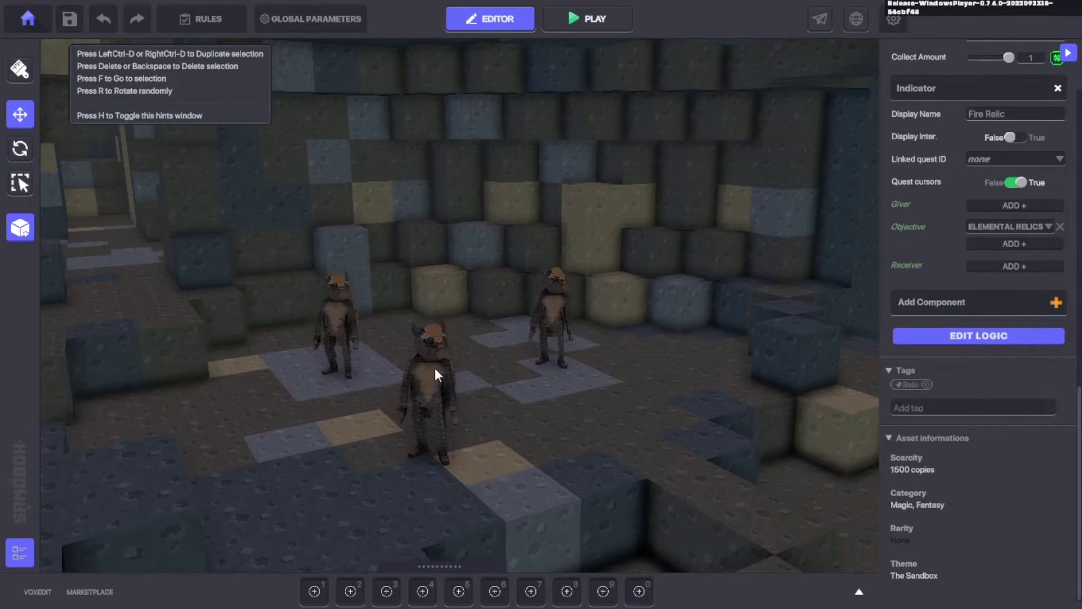
pyautogui.click(458, 454)
pyautogui.moveTo(597, 412); pyautogui.dragTo(752, 401, button='right')
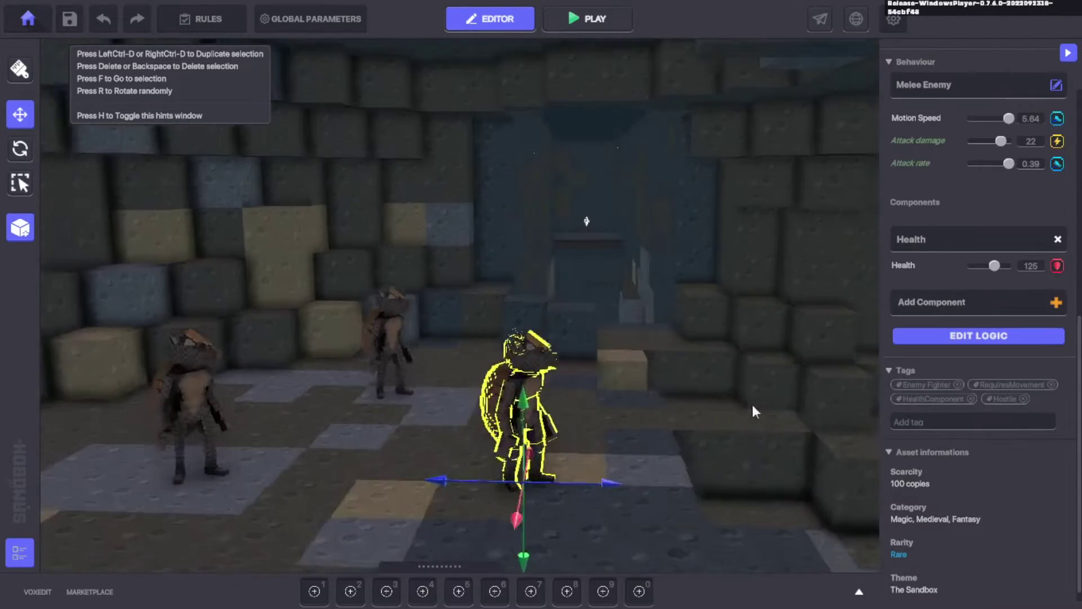
pyautogui.scroll(4, 631, 248)
# Select the Bolt Relic in the narrow passage behind the enemies and examine its Indicator and Collectible components
pyautogui.click(536, 218)
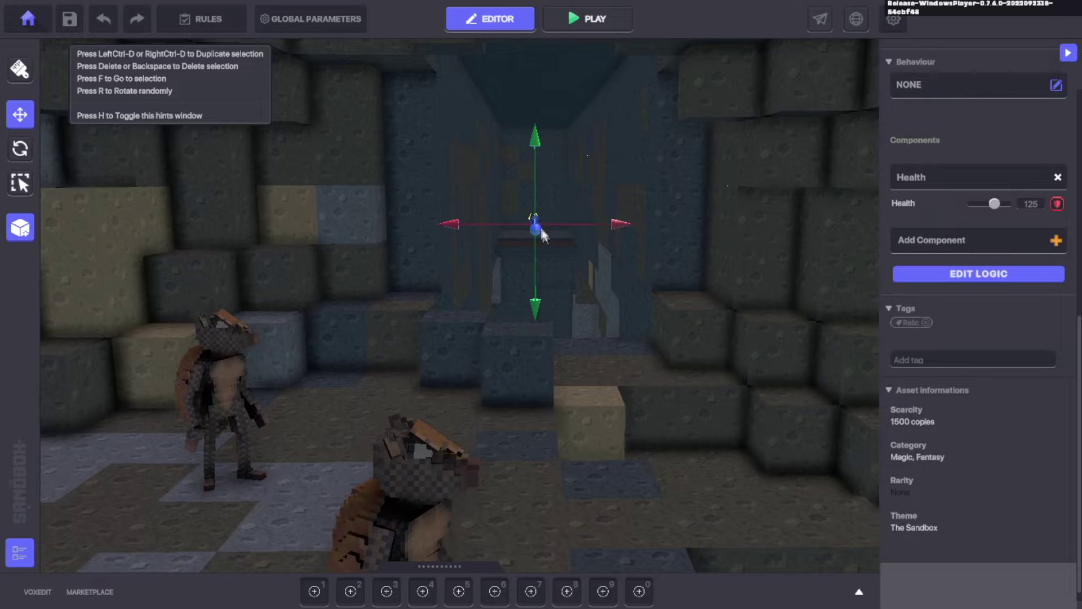
pyautogui.scroll(5, 537, 197)
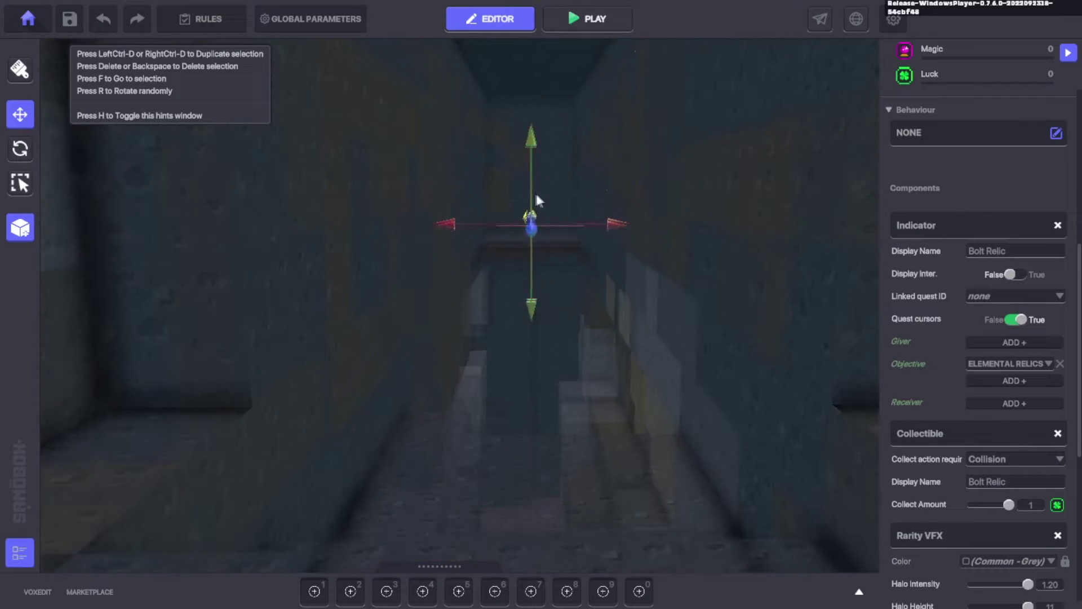
pyautogui.scroll(5, 535, 204)
pyautogui.scroll(-4, 519, 224)
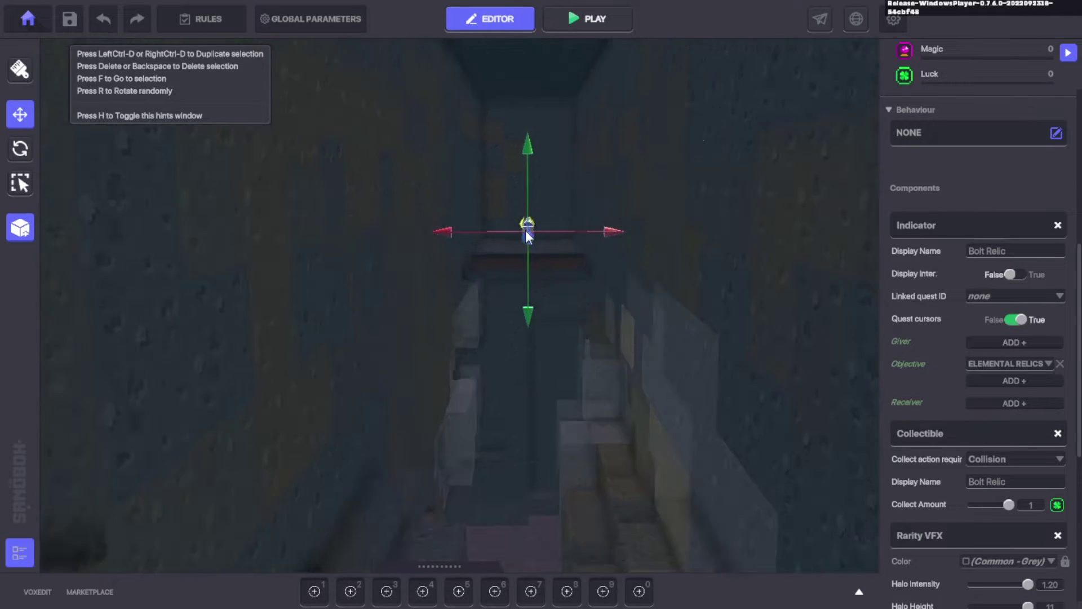
pyautogui.moveTo(557, 266); pyautogui.dragTo(203, 345, button='right')
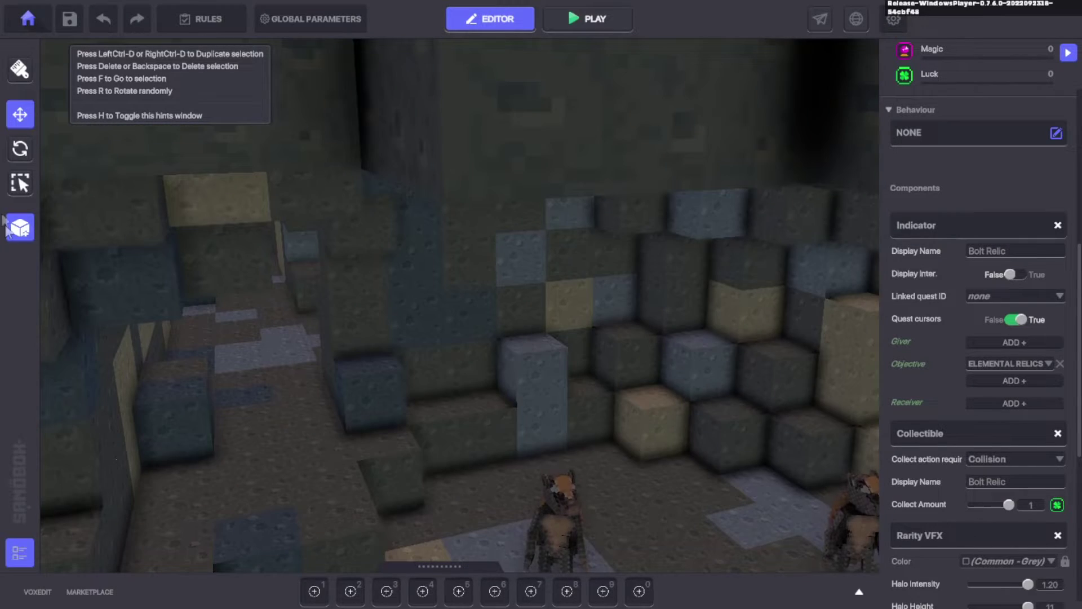
# Follow the side corridor to its end wall and select the Electric Switch to examine its Door behaviour
pyautogui.moveTo(82, 164); pyautogui.dragTo(228, 192, button='right')
pyautogui.click(228, 195)
pyautogui.press('f')
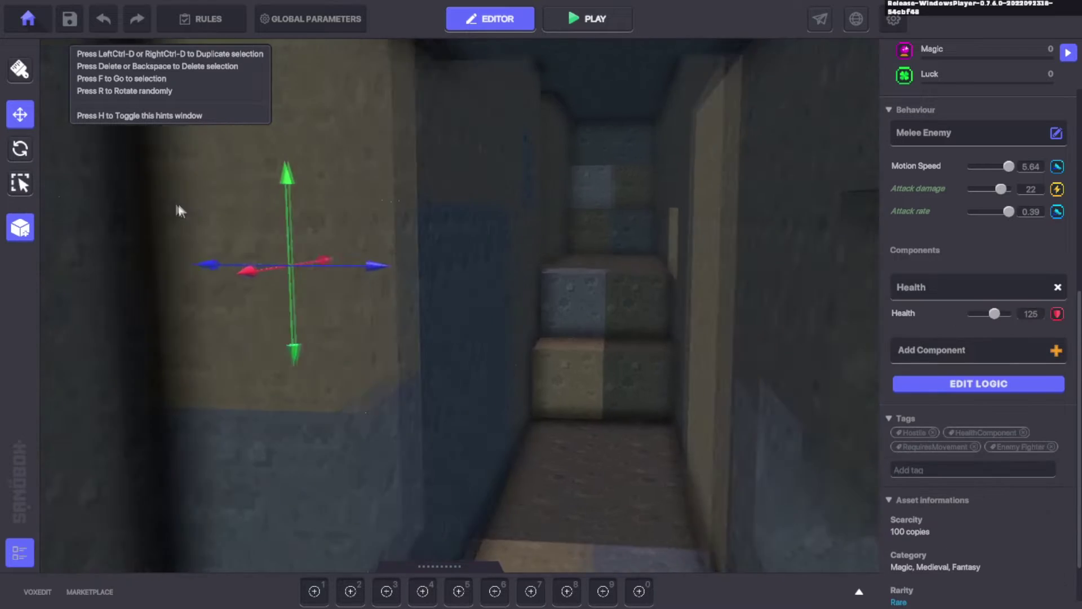
pyautogui.moveTo(597, 267); pyautogui.dragTo(523, 284, button='right')
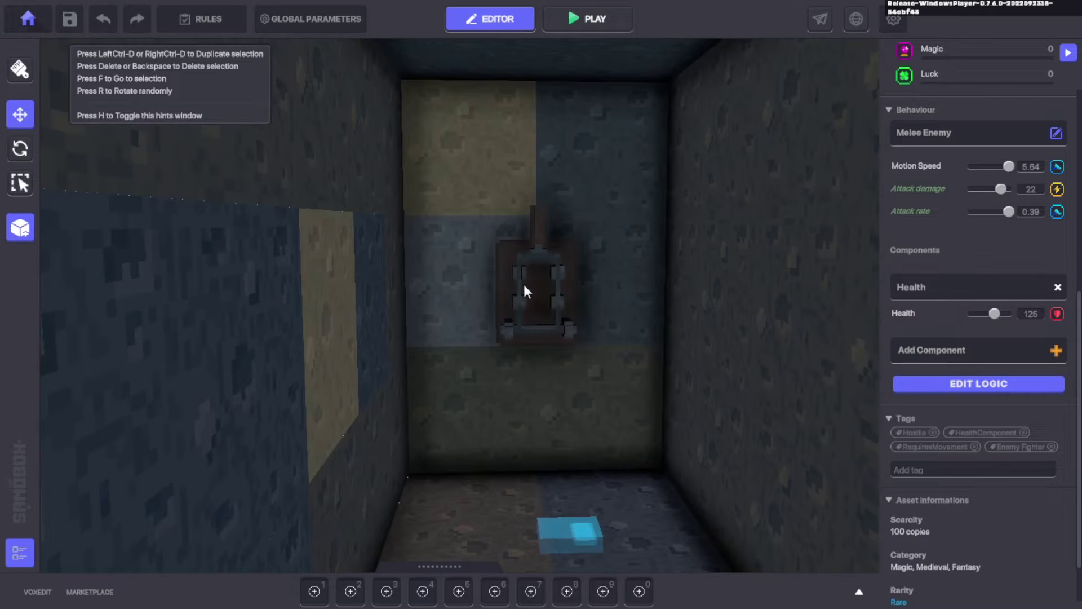
pyautogui.click(535, 304)
# Return to the enemy cavern and select the front enemy again, viewing it from the side with the relic passage
pyautogui.moveTo(669, 296); pyautogui.dragTo(695, 337, button='right')
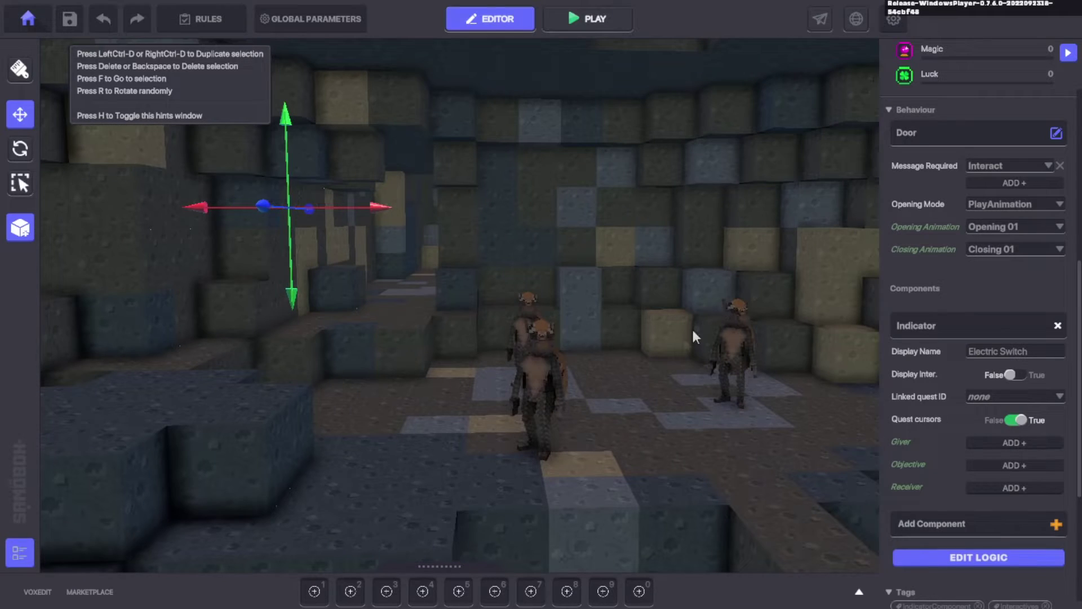
pyautogui.click(566, 375)
pyautogui.moveTo(566, 375); pyautogui.dragTo(762, 398, button='right')
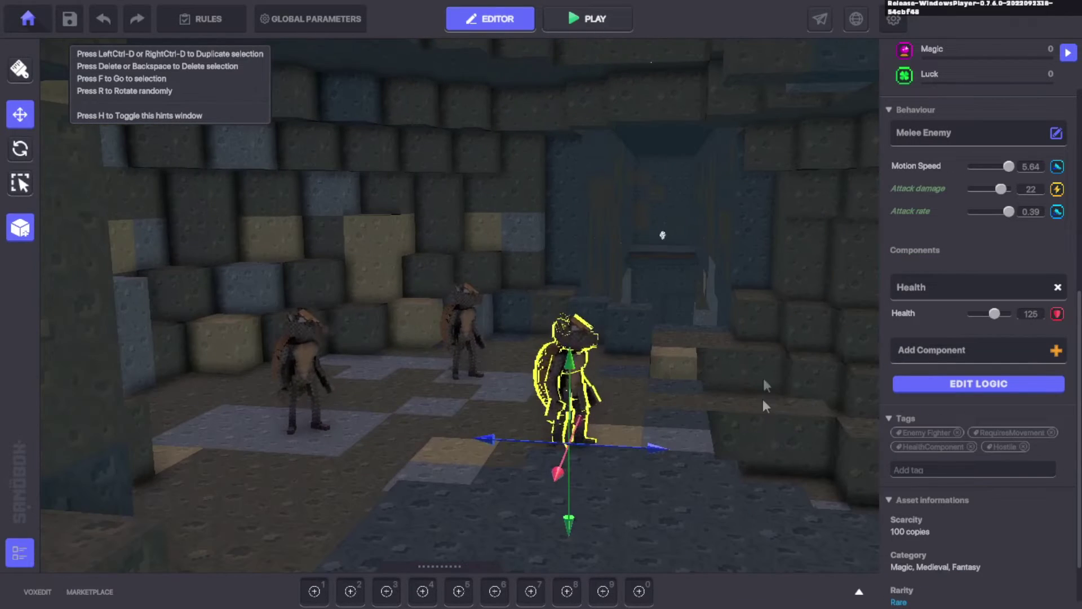
# In the main hall, select the Elemental Shield and the blue block on the wall, and examine the block's Multi spawn settings
pyautogui.moveTo(660, 228); pyautogui.dragTo(467, 358, button='right')
pyautogui.click(451, 181)
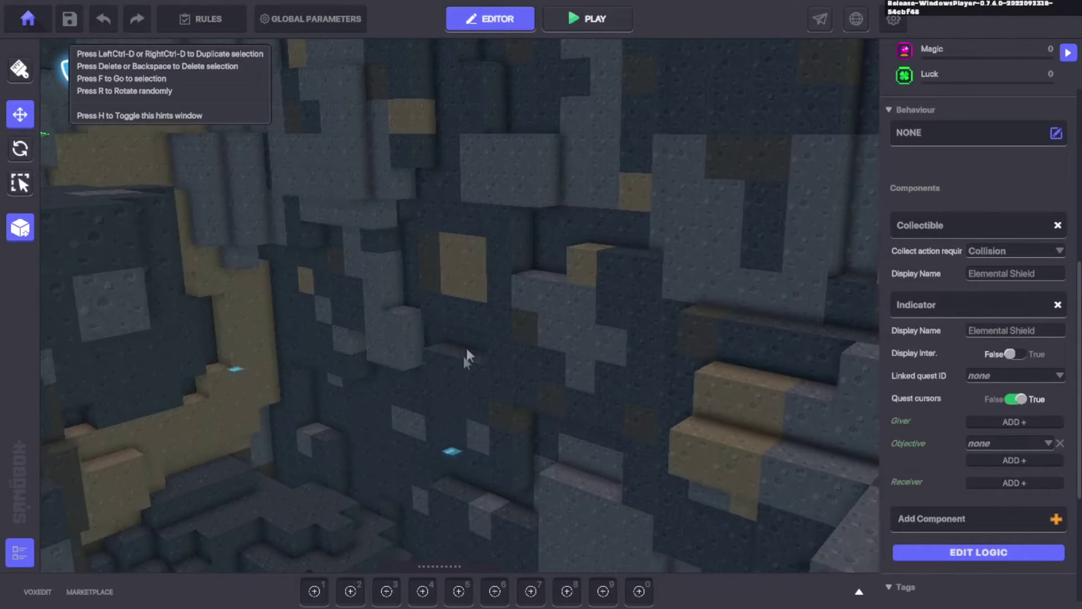
pyautogui.moveTo(475, 460); pyautogui.dragTo(478, 358, button='right')
pyautogui.moveTo(618, 343); pyautogui.dragTo(634, 401, button='right')
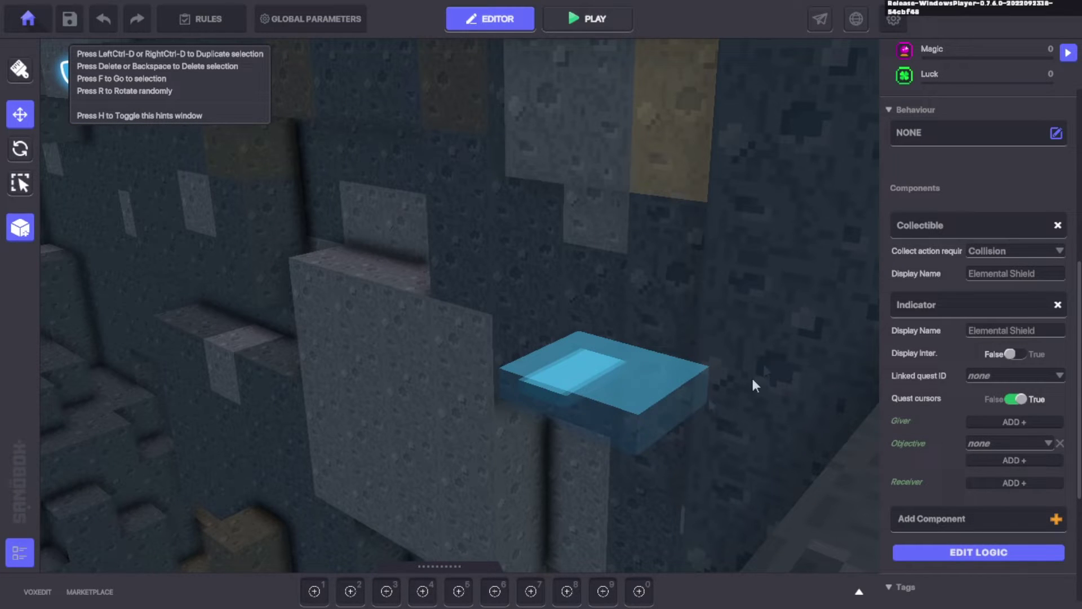
pyautogui.click(639, 396)
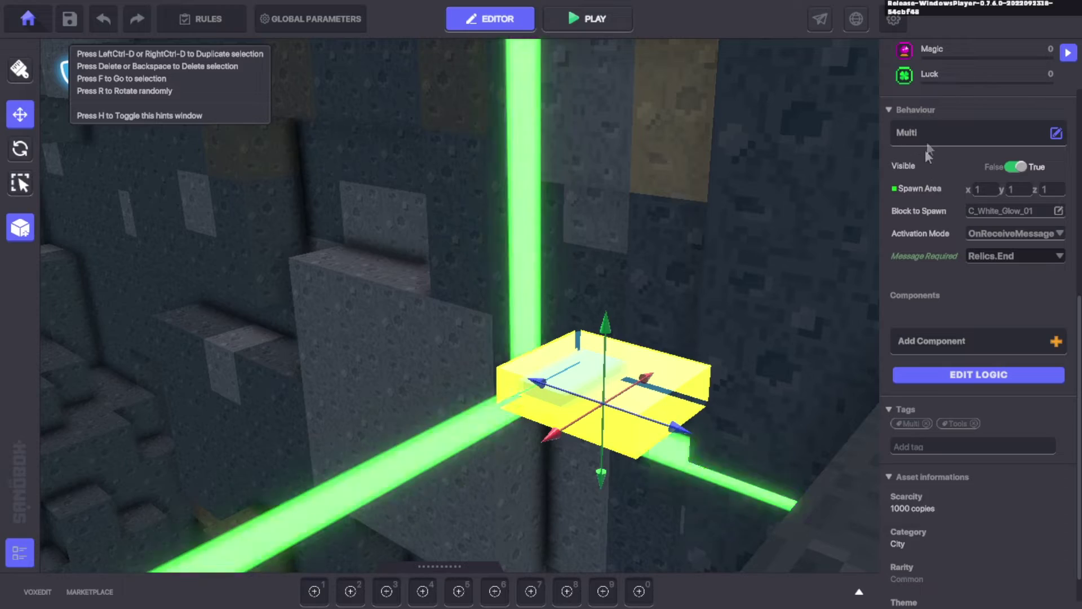
pyautogui.scroll(-1, 956, 168)
pyautogui.scroll(-5, 689, 330)
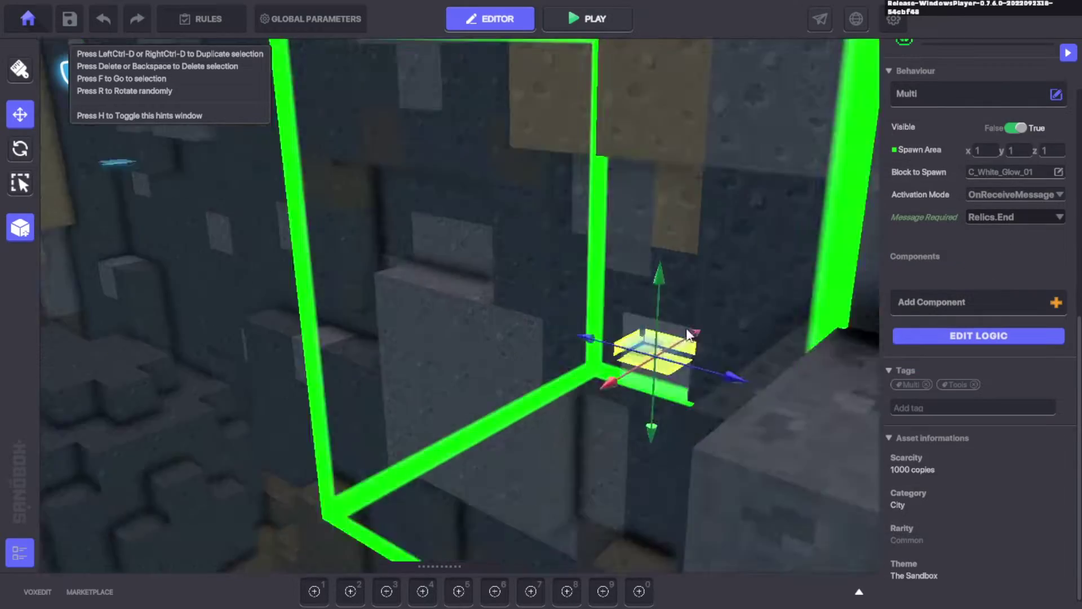
pyautogui.moveTo(679, 306); pyautogui.dragTo(638, 322, button='right')
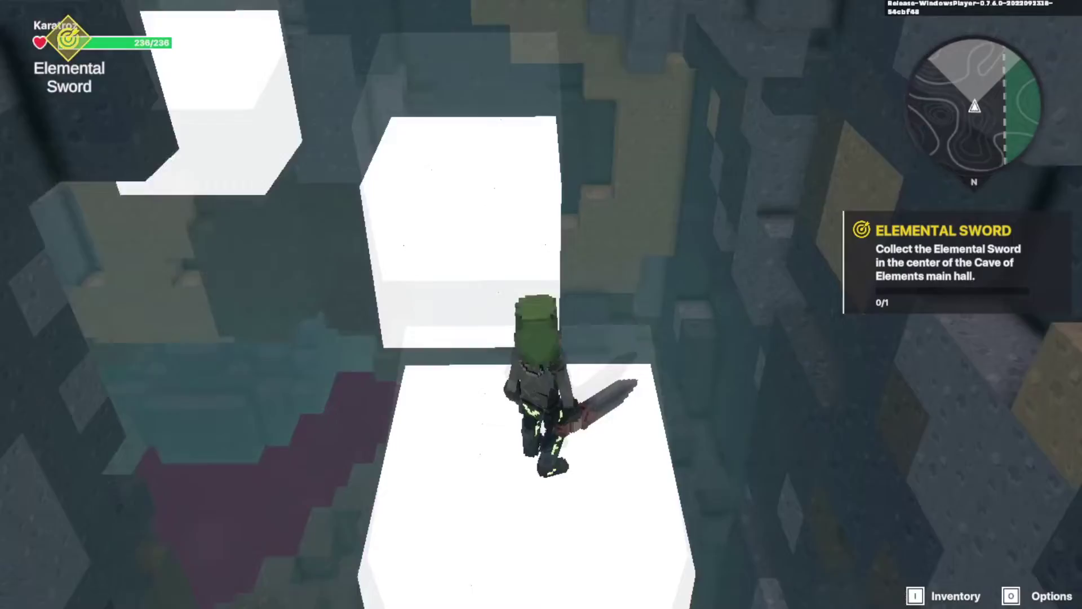
# Playtest the jump across the white glowing blocks to the Elemental Sword platform, and leave play mode
pyautogui.press('w')
pyautogui.press('space')
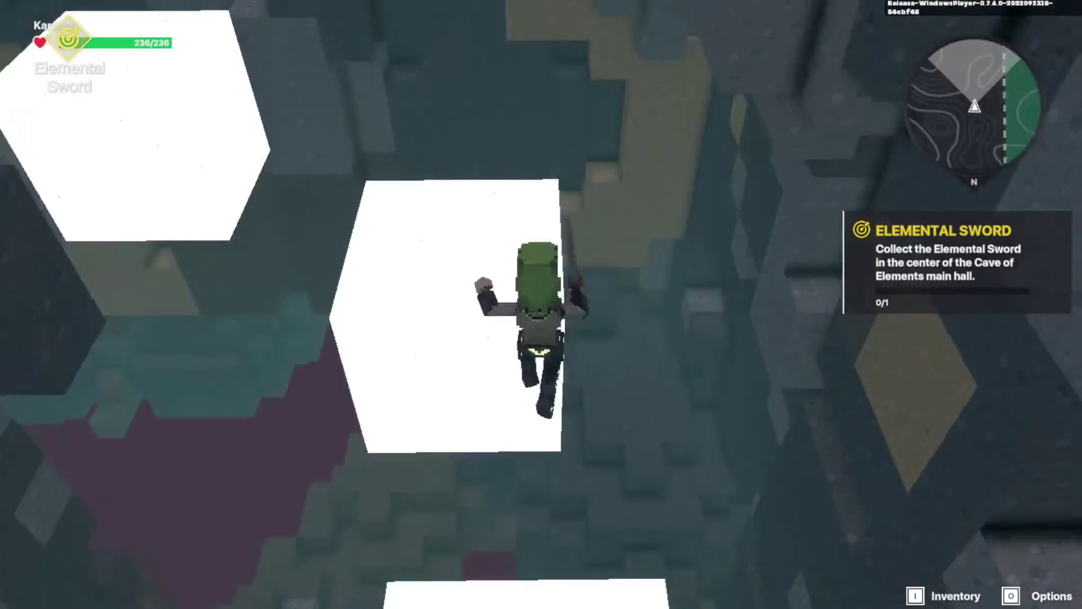
pyautogui.press('space')
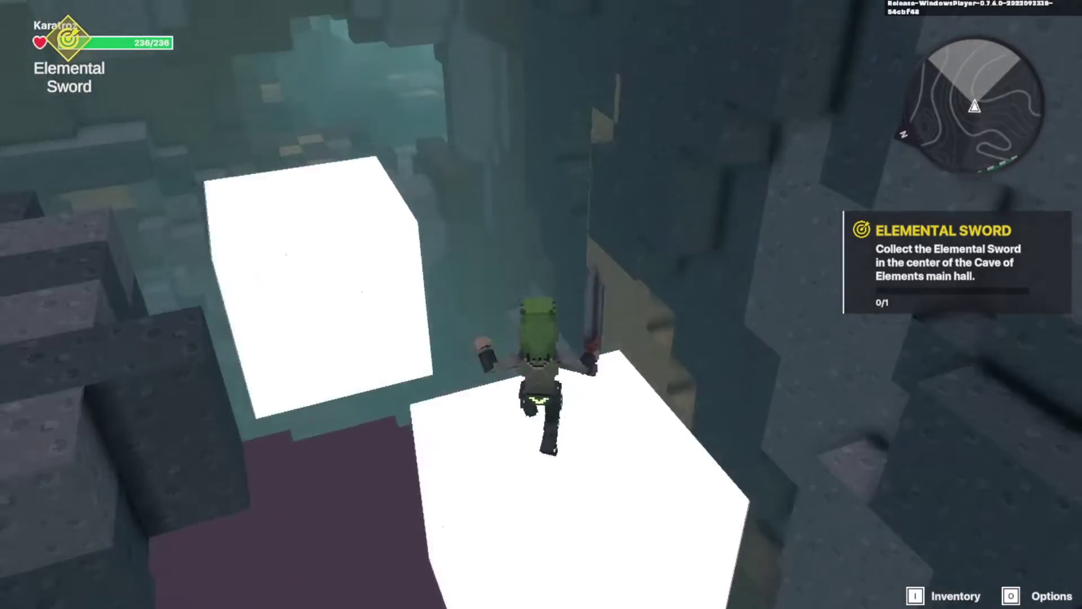
pyautogui.press('w')
pyautogui.press('space')
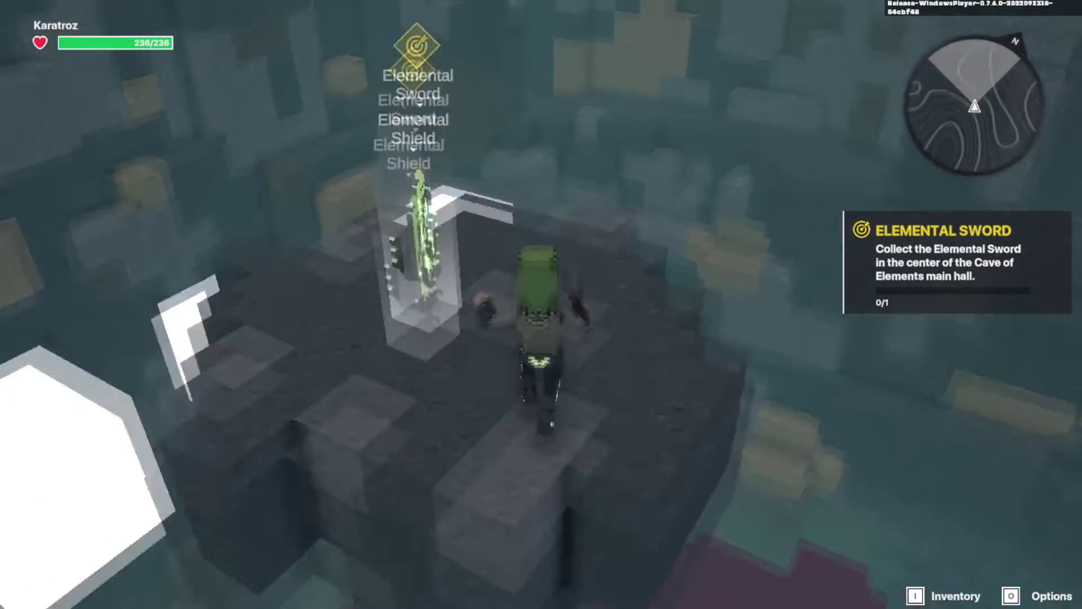
pyautogui.press('Escape')
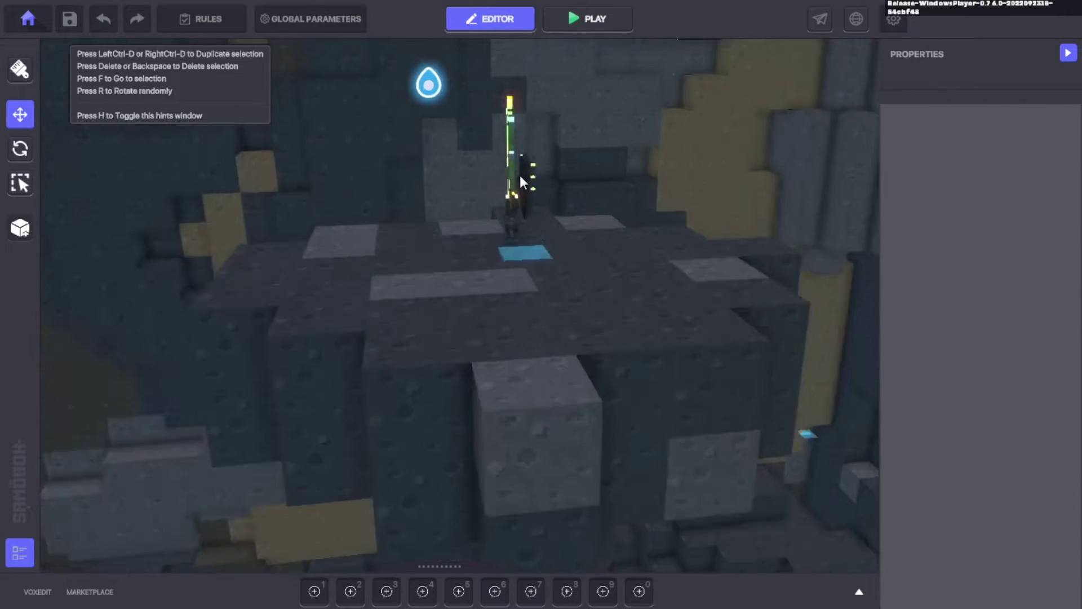
# Select the blue block beneath the sword and shield and examine its Plant behaviour and Rarity VFX component
pyautogui.click(519, 189)
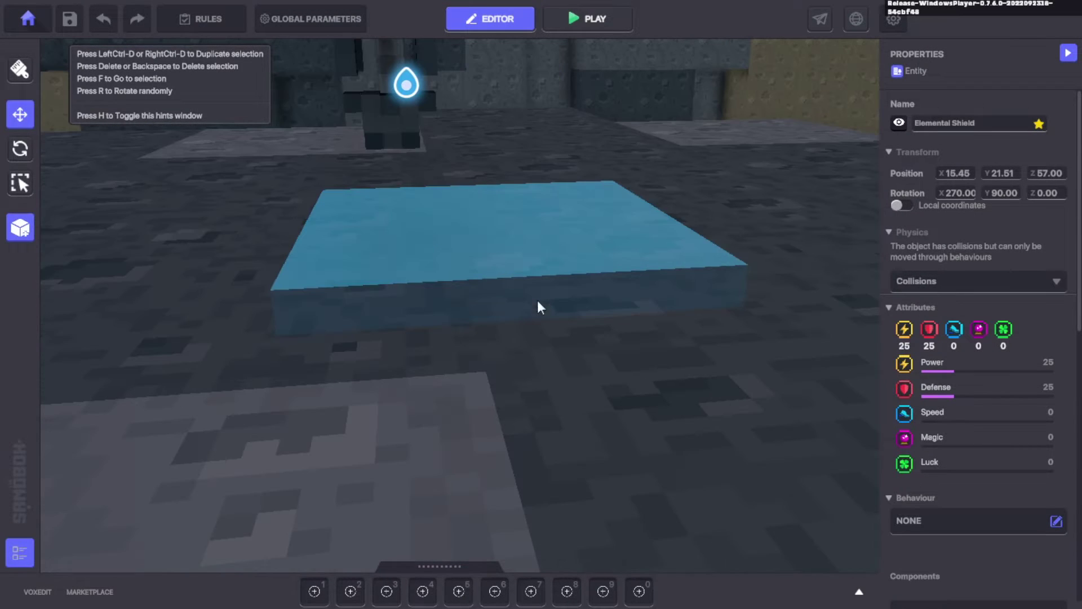
pyautogui.click(540, 291)
pyautogui.scroll(-2, 946, 419)
pyautogui.scroll(-3, 949, 445)
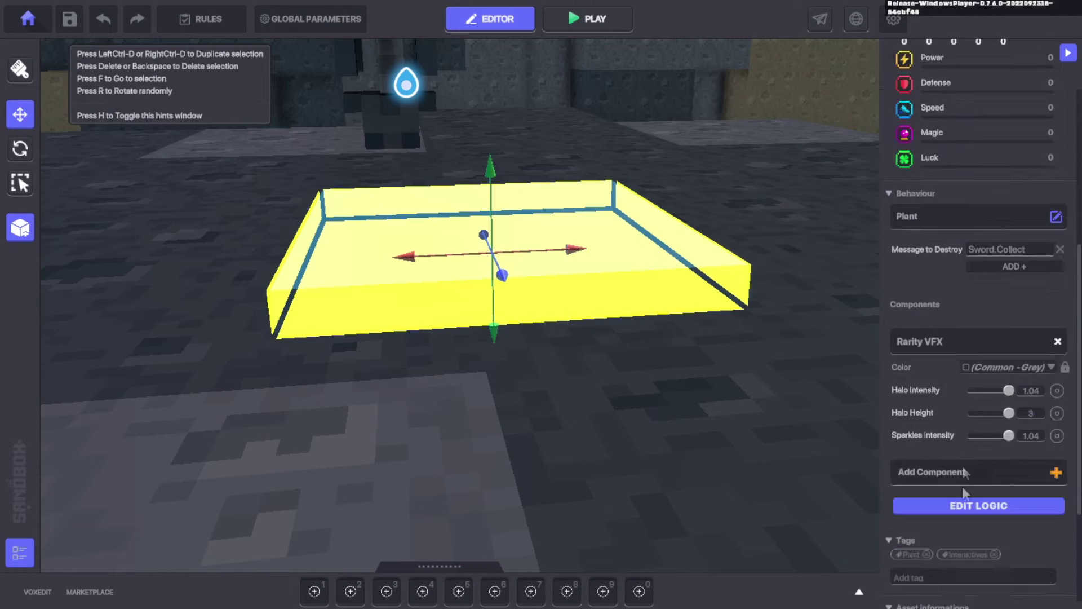
pyautogui.scroll(-8, 570, 368)
pyautogui.moveTo(626, 357); pyautogui.dragTo(501, 162, button='right')
pyautogui.moveTo(589, 237); pyautogui.dragTo(454, 268, button='right')
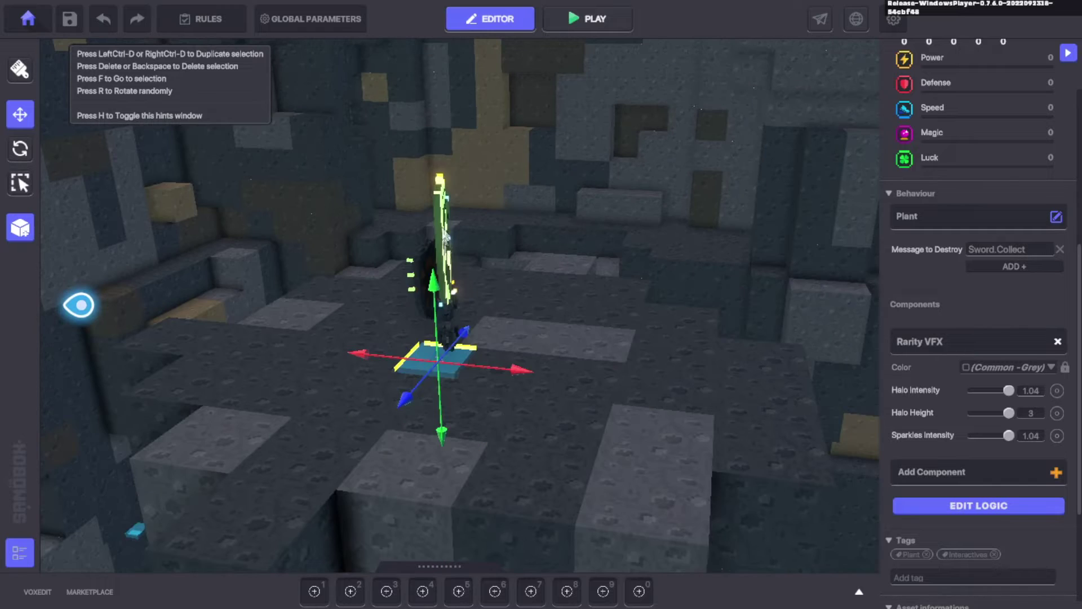
# Select the Elemental Sword and the Elemental Shield above the blue block, and examine each one's Collectible and Indicator components
pyautogui.click(447, 236)
pyautogui.press('f')
pyautogui.moveTo(471, 266); pyautogui.dragTo(730, 309, button='right')
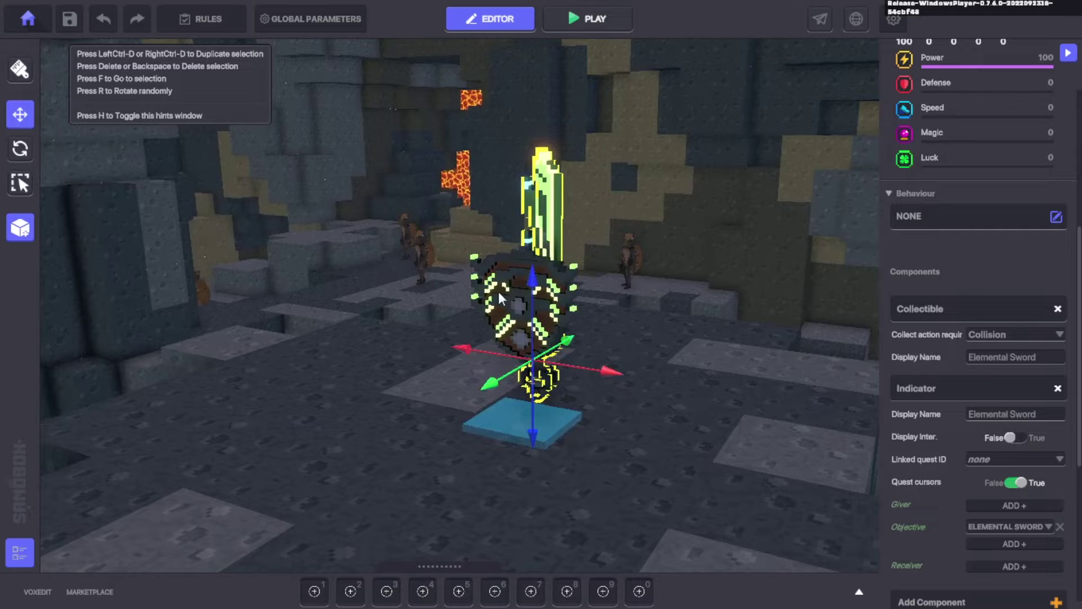
pyautogui.click(575, 308)
pyautogui.moveTo(575, 309); pyautogui.dragTo(373, 303, button='right')
pyautogui.moveTo(540, 260); pyautogui.dragTo(503, 268, button='right')
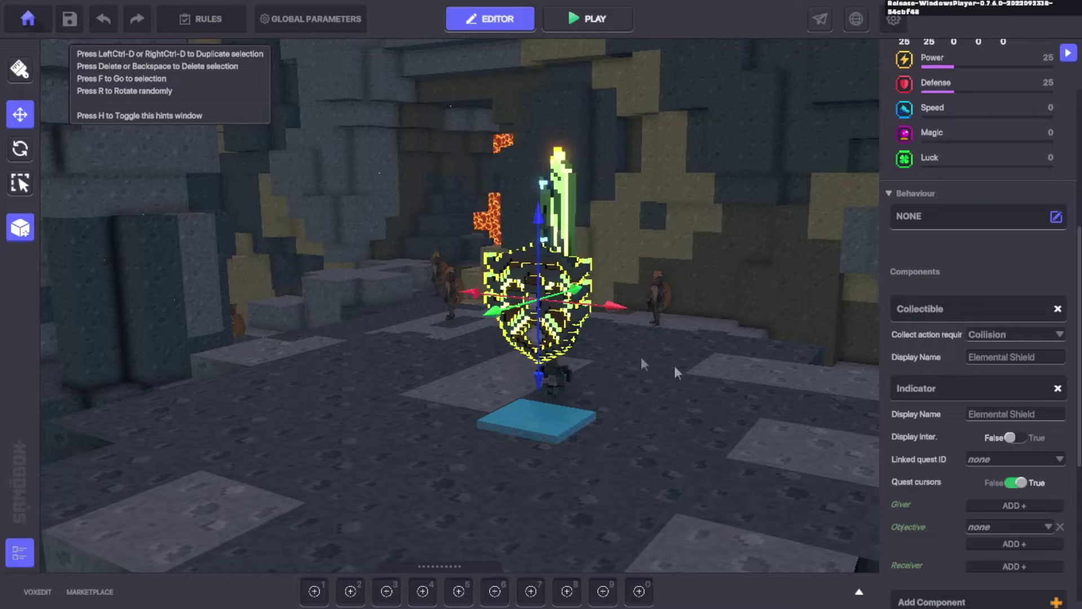
# Leave the cave, select the Message Broadcaster near the foot of the stone stairs, and examine its message and the water-blue barrier around the stairs
pyautogui.scroll(-3, 586, 320)
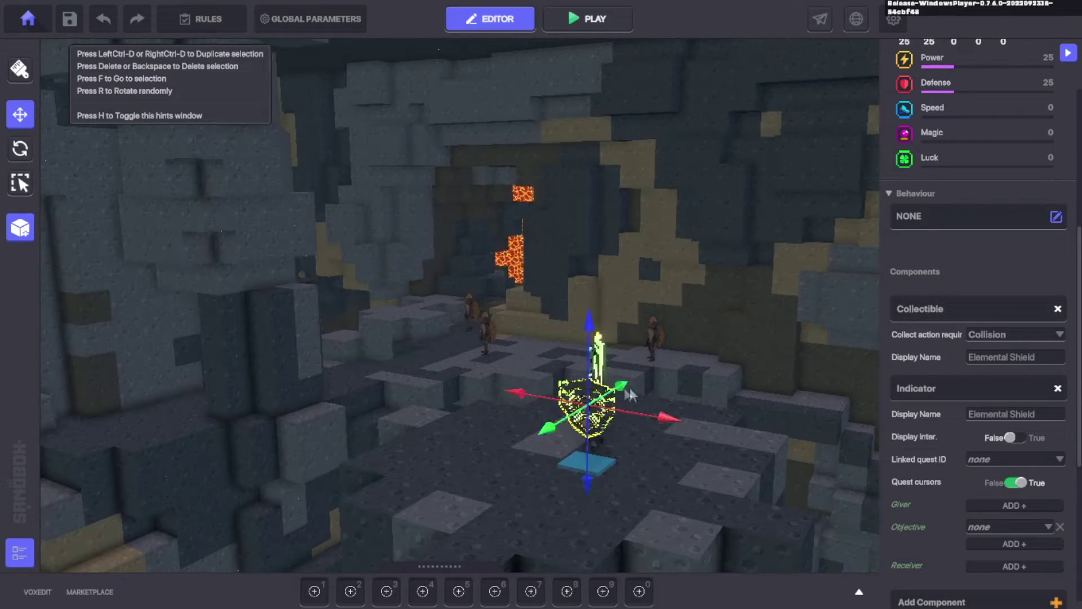
pyautogui.moveTo(628, 389); pyautogui.dragTo(603, 382, button='middle')
pyautogui.scroll(-3, 603, 382)
pyautogui.moveTo(630, 280); pyautogui.dragTo(638, 398, button='middle')
pyautogui.scroll(-5, 635, 385)
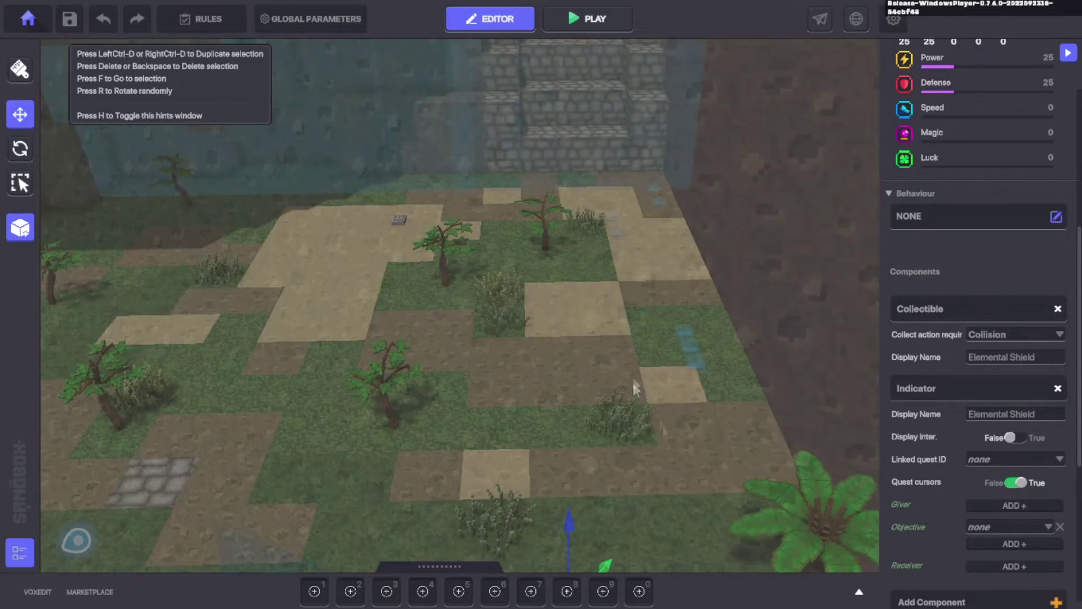
pyautogui.click(622, 304)
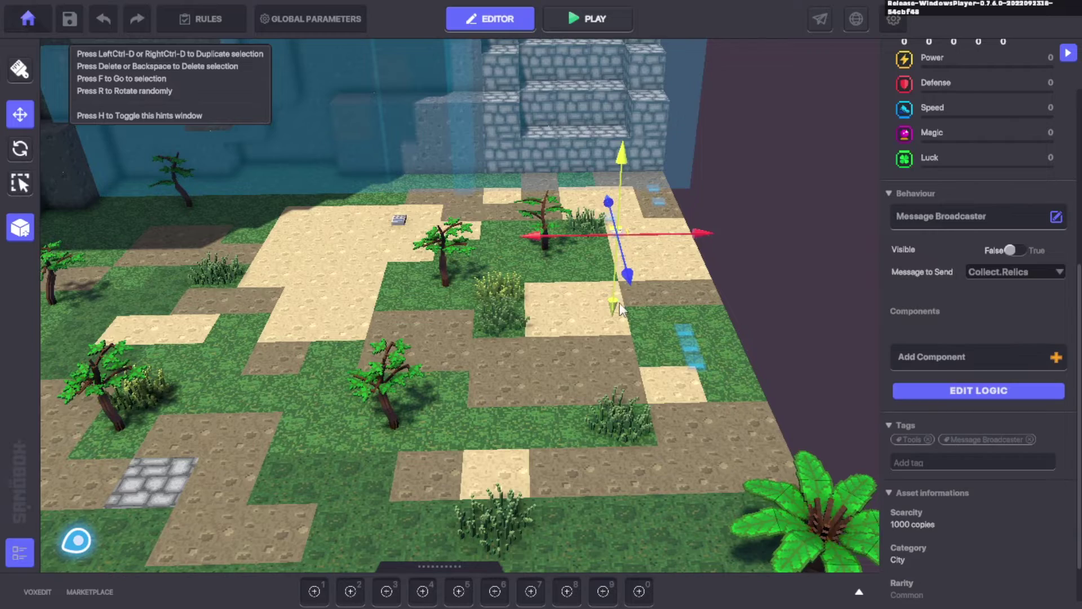
pyautogui.moveTo(607, 346); pyautogui.dragTo(593, 330, button='right')
pyautogui.moveTo(593, 330); pyautogui.dragTo(610, 384, button='middle')
pyautogui.moveTo(611, 384); pyautogui.dragTo(618, 338, button='right')
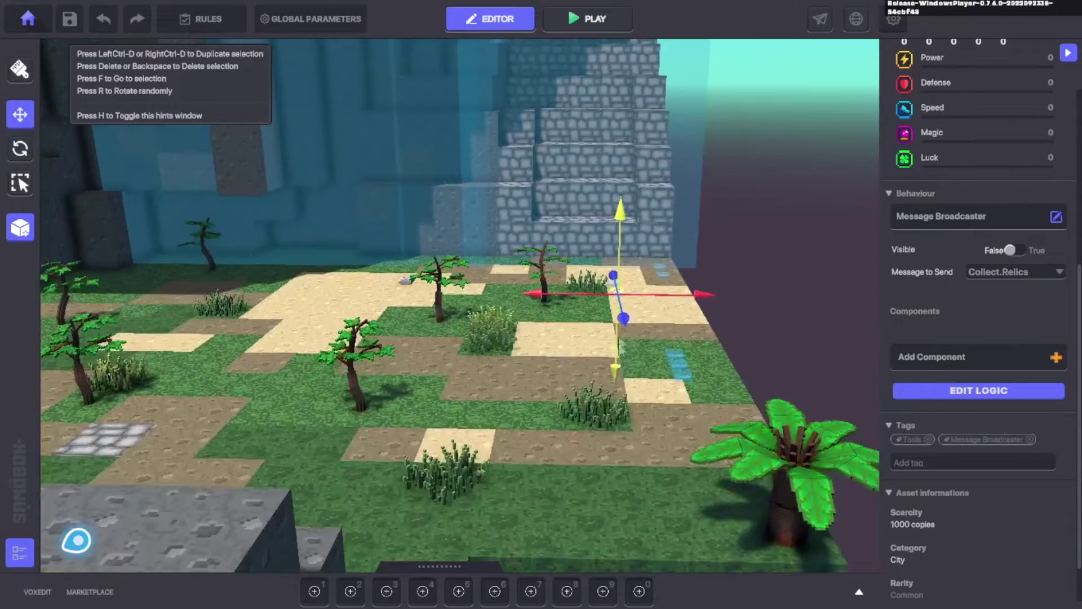
pyautogui.moveTo(615, 363); pyautogui.dragTo(596, 424, button='middle')
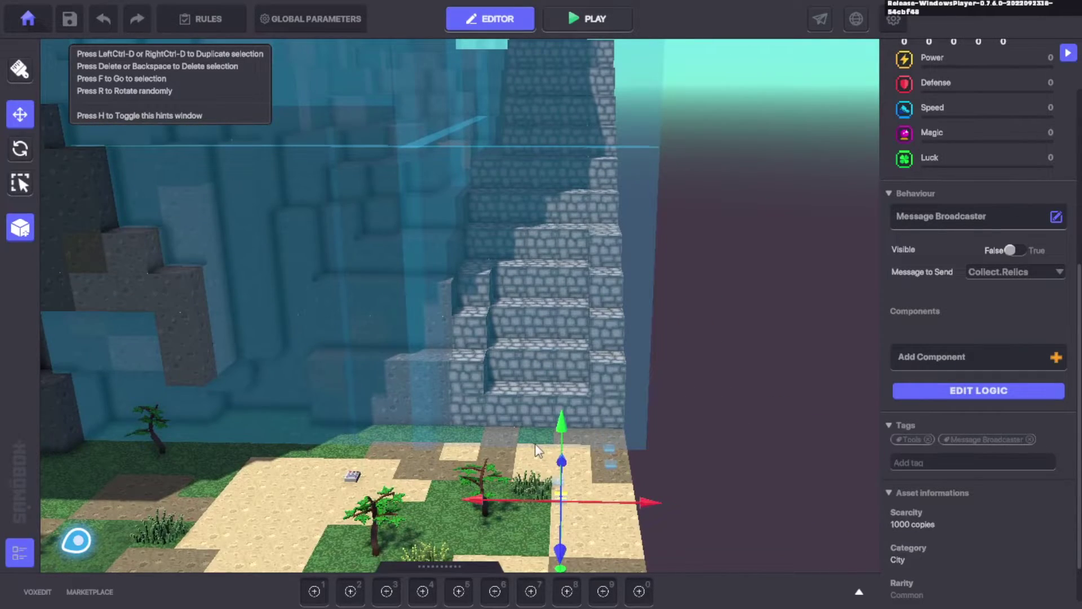
pyautogui.moveTo(535, 443); pyautogui.dragTo(540, 443, button='right')
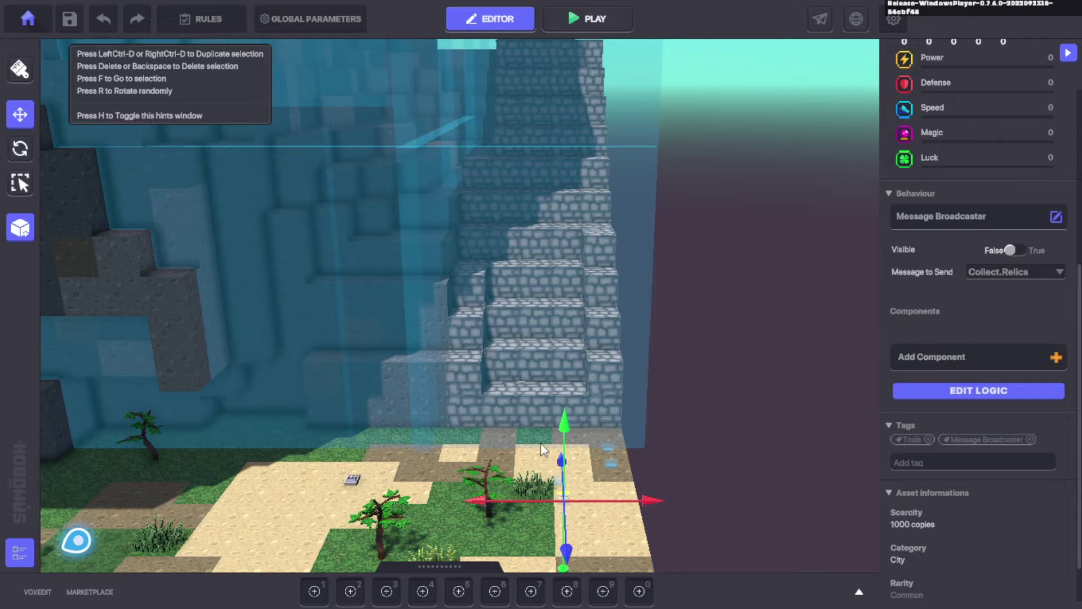
# Go to the fire arena, select the middle Fire Portal, and examine its Asset Spawner behaviour and its Health and Drop components
pyautogui.moveTo(495, 312); pyautogui.dragTo(545, 457, button='right')
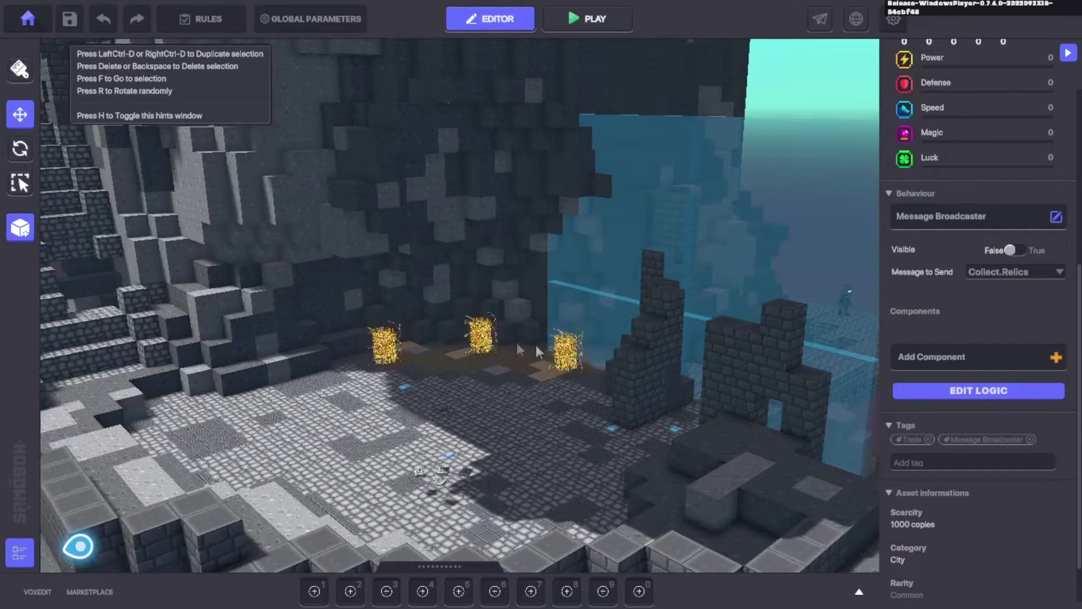
pyautogui.click(494, 377)
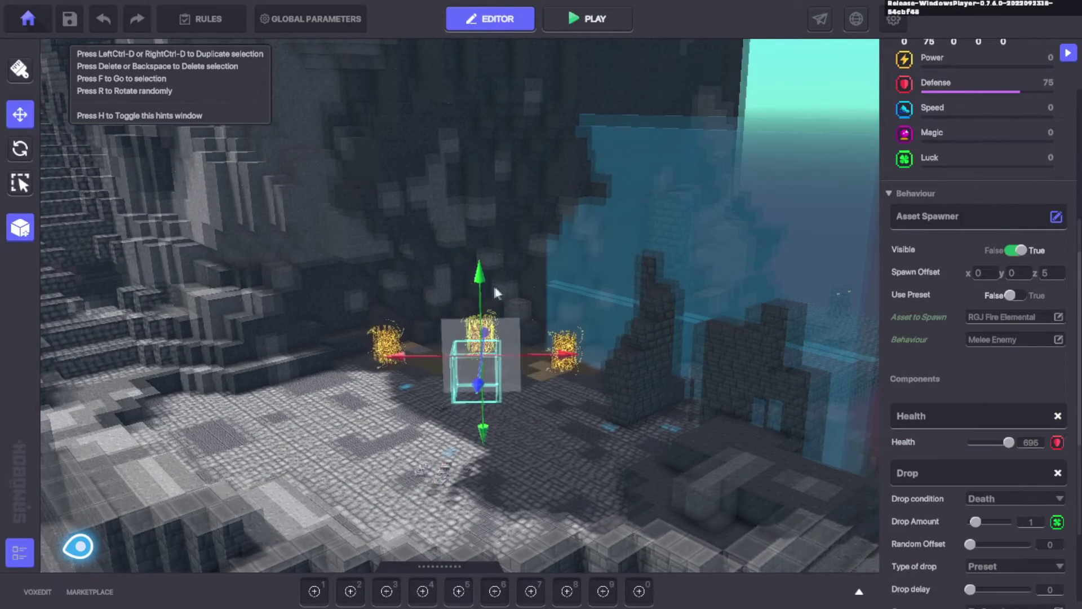
pyautogui.moveTo(526, 420); pyautogui.dragTo(504, 302, button='right')
pyautogui.click(497, 327)
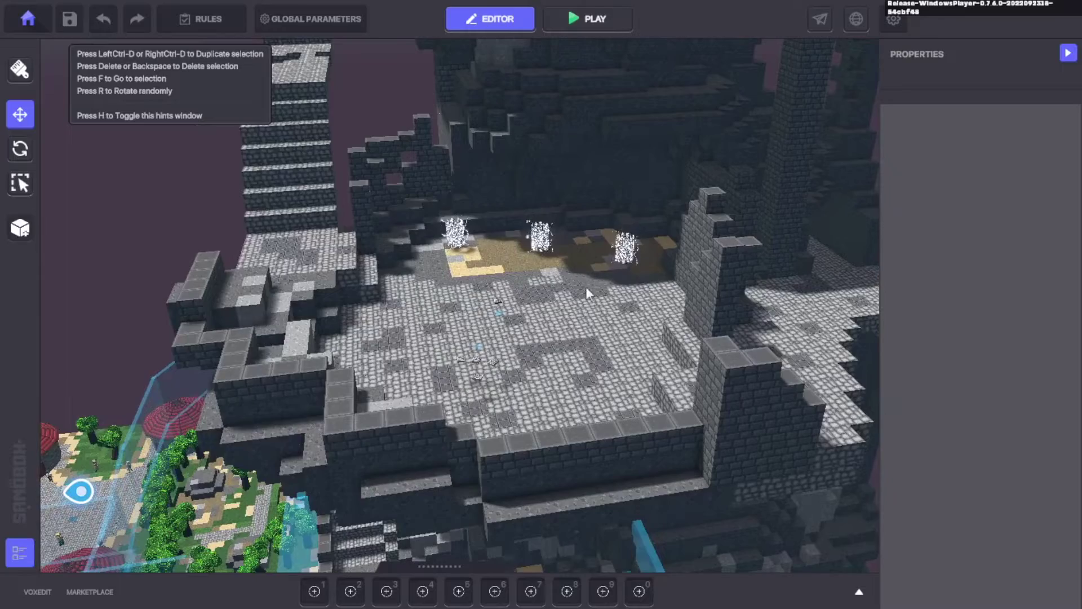
# Survey the tower and the elemental trial arenas around the mountain from outside, and return to the fire arena
pyautogui.moveTo(586, 286); pyautogui.dragTo(495, 237, button='right')
pyautogui.moveTo(466, 360); pyautogui.dragTo(578, 124, button='right')
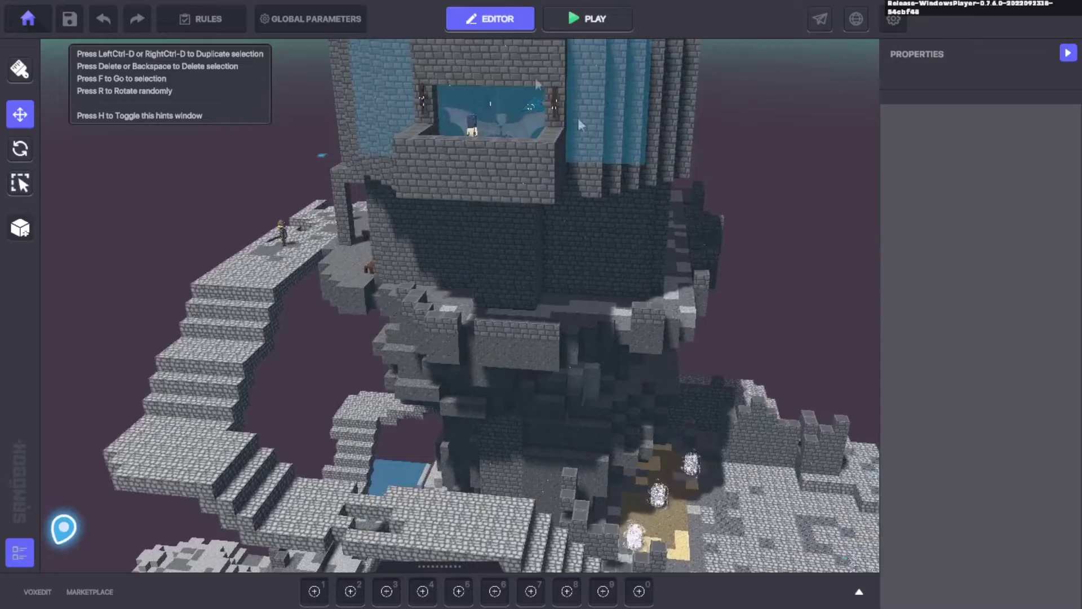
pyautogui.moveTo(530, 226); pyautogui.dragTo(450, 192, button='right')
pyautogui.moveTo(489, 273); pyautogui.dragTo(394, 84, button='middle')
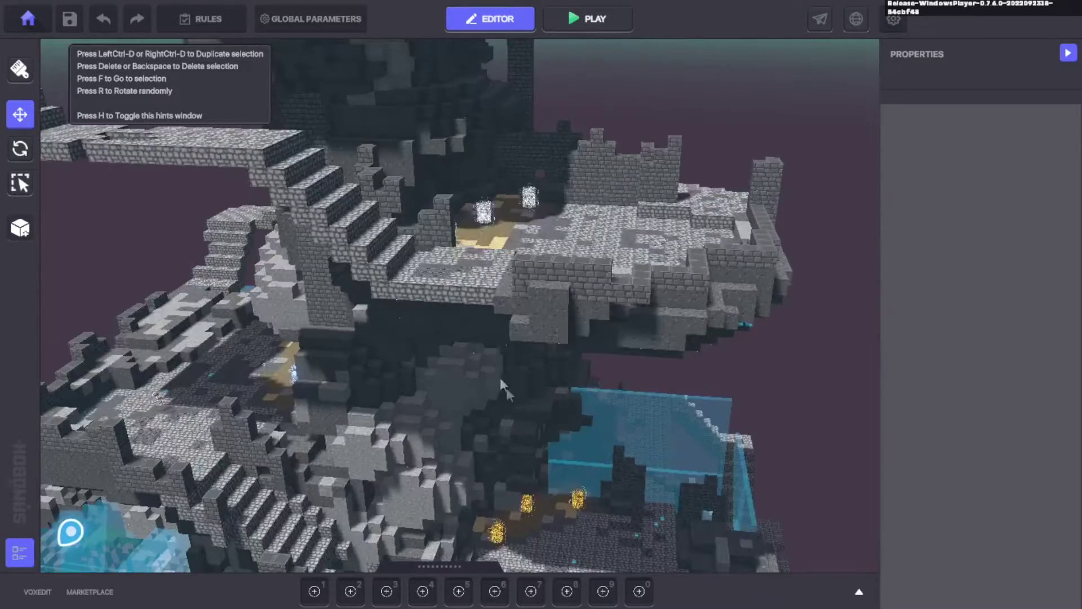
pyautogui.moveTo(553, 496); pyautogui.dragTo(515, 404, button='middle')
pyautogui.scroll(5, 580, 443)
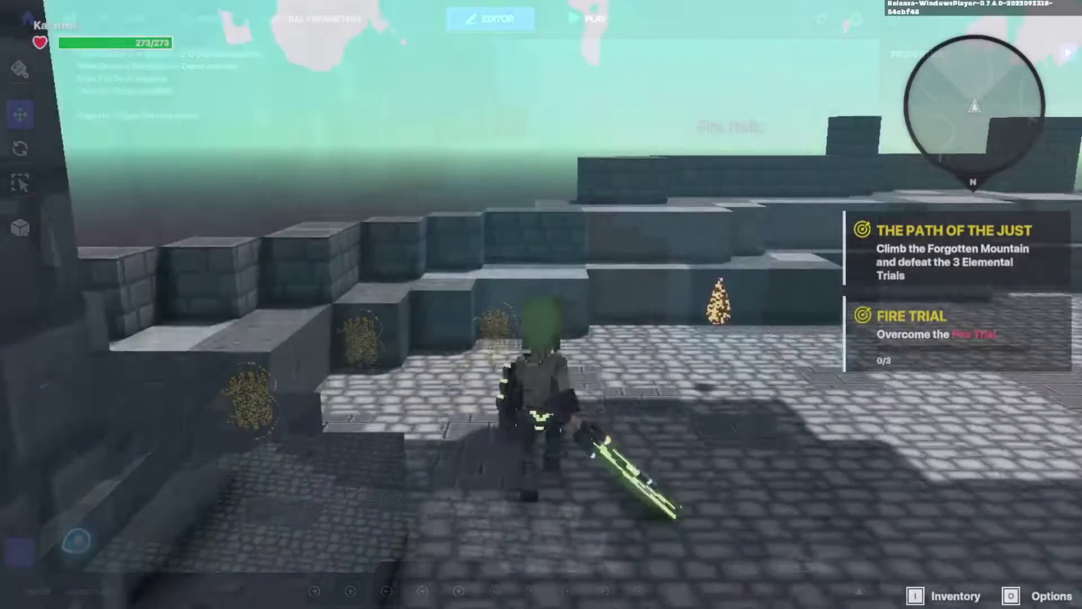
# Playtest the Fire Trial by fighting the Fire Elementals in front of the three Fire Portals, and leave play mode
pyautogui.press('w')
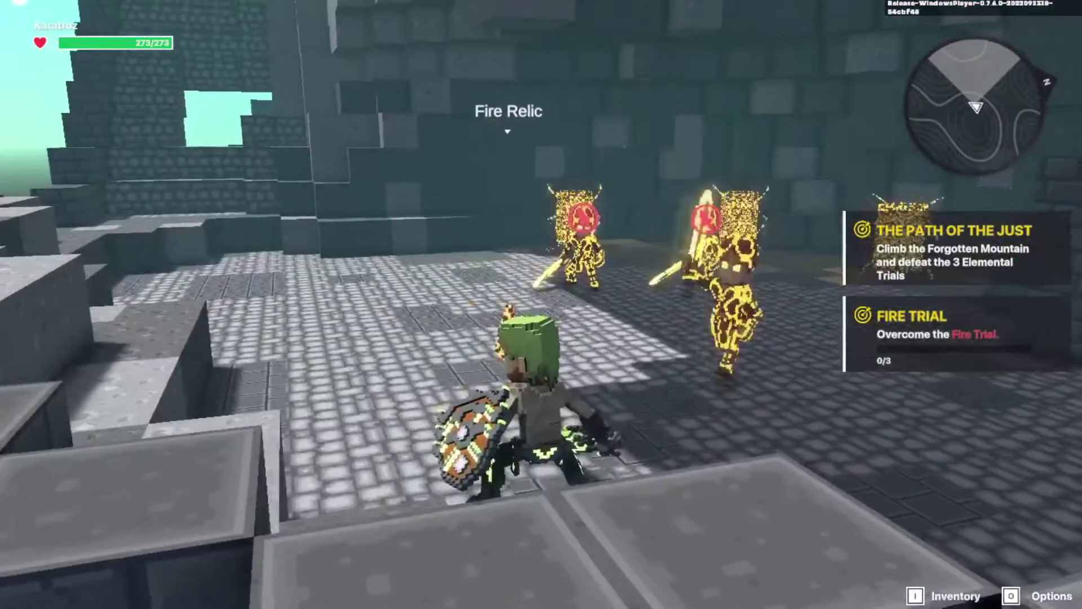
pyautogui.press('w')
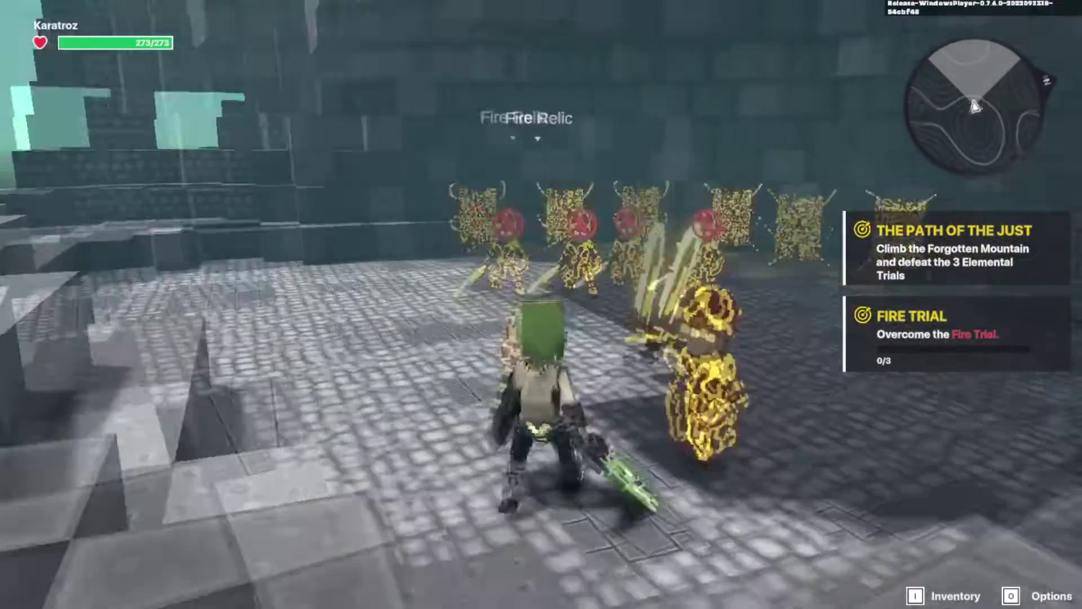
pyautogui.press('w')
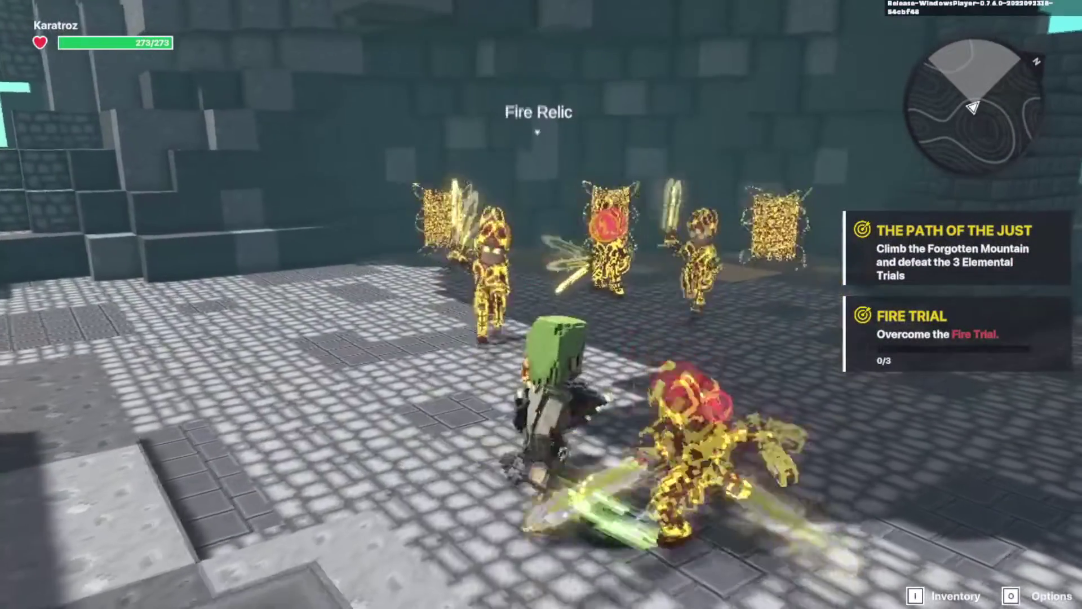
pyautogui.press('e')
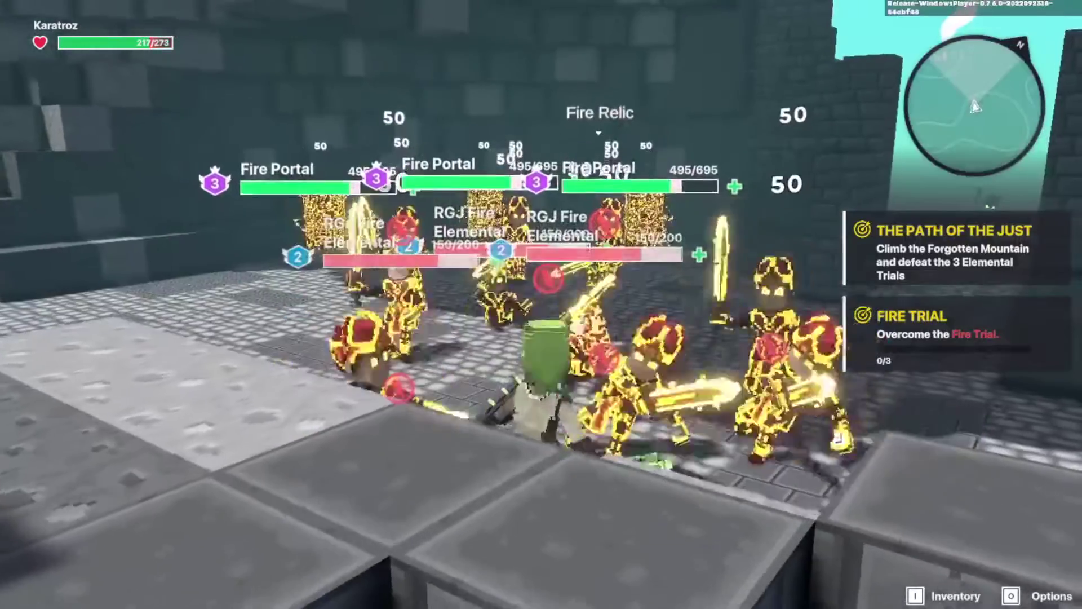
pyautogui.press('w')
pyautogui.press('w')
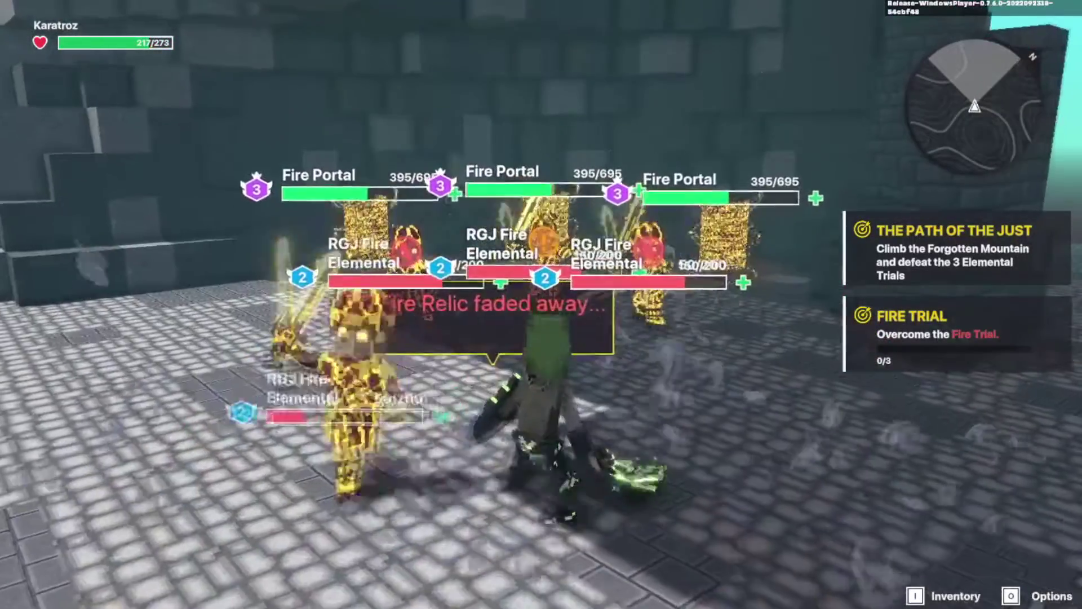
pyautogui.press('w')
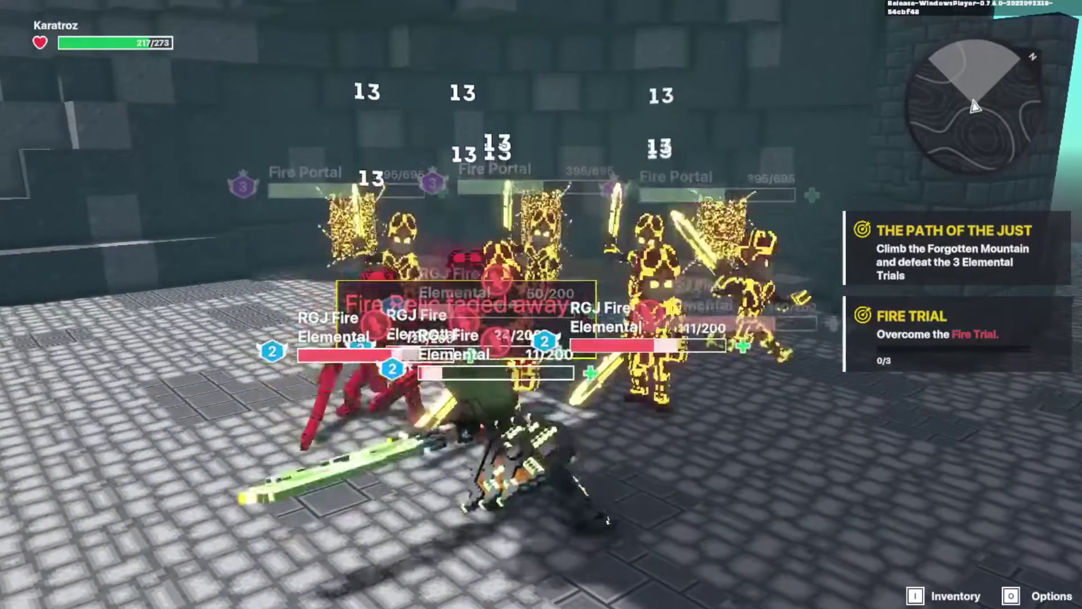
pyautogui.press('w')
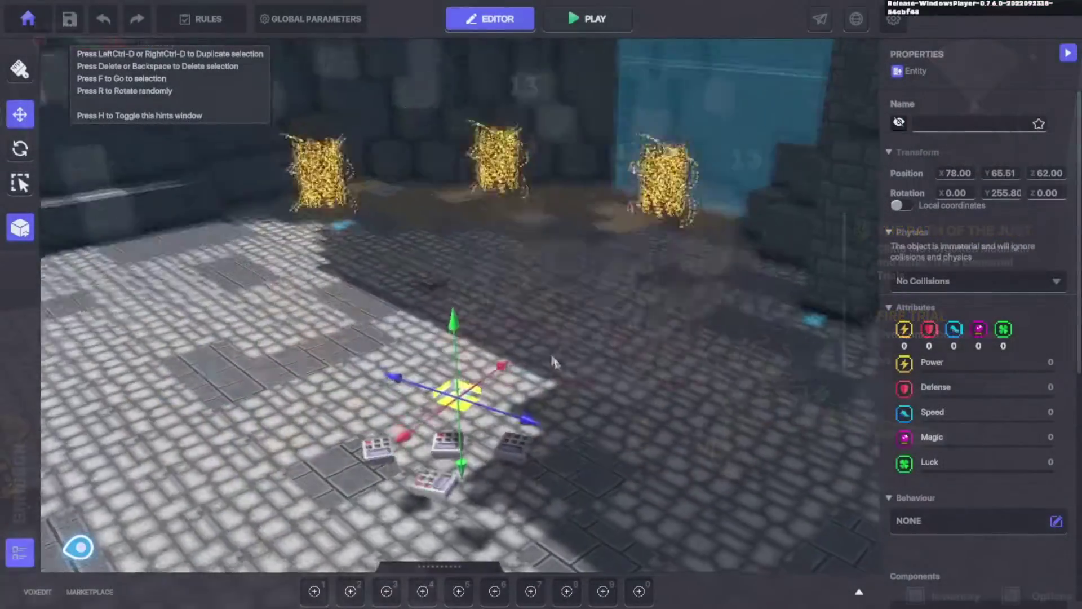
# Select the Fire Portal nearest the blue wall and examine its Asset Spawner behaviour, Health component and tags
pyautogui.press('d')
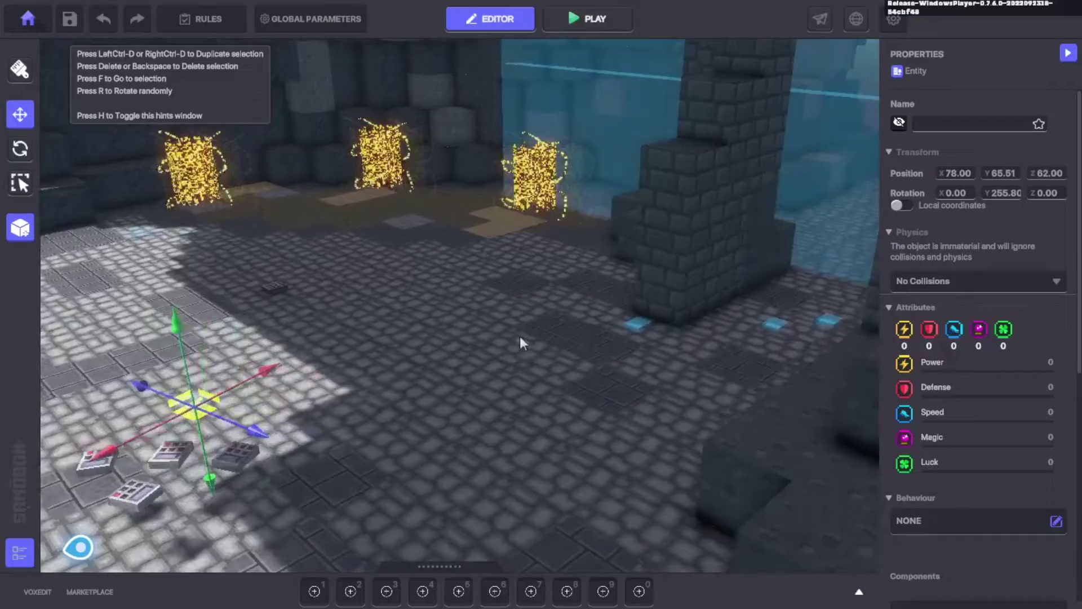
pyautogui.press('w')
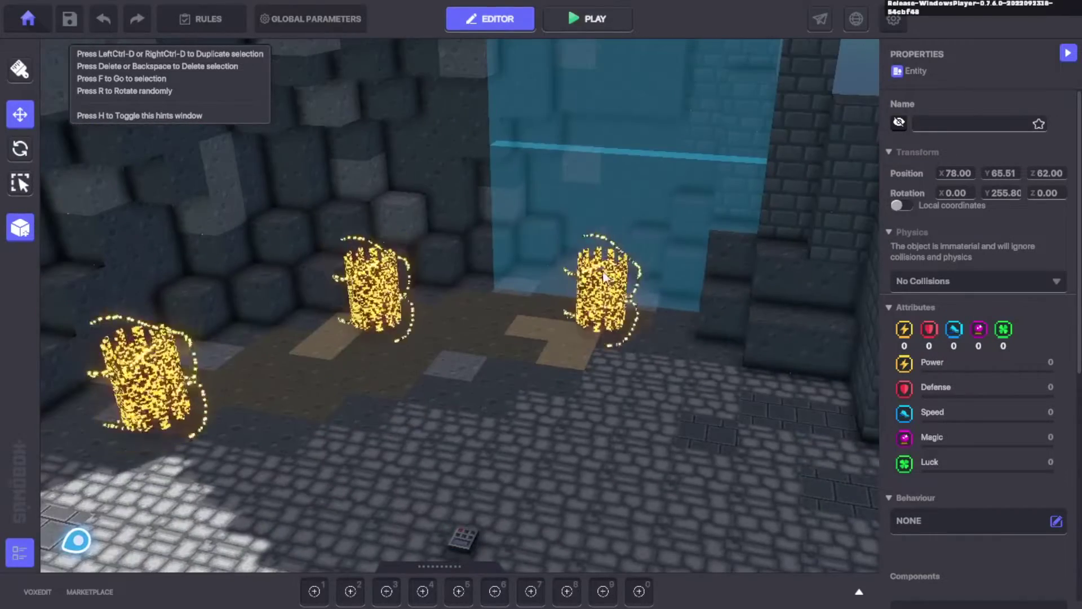
pyautogui.click(603, 272)
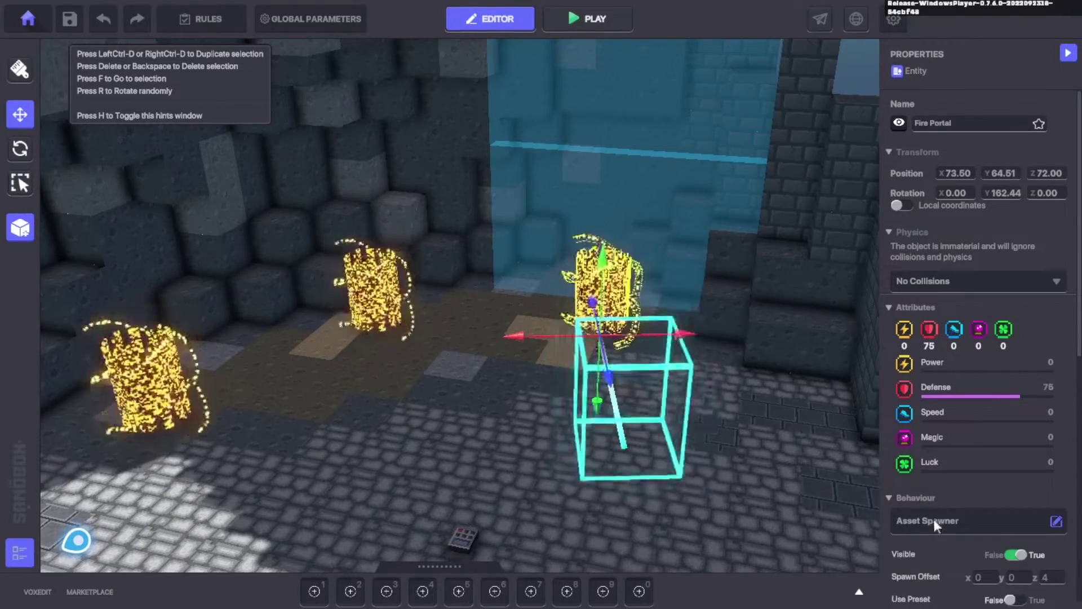
pyautogui.scroll(-4, 933, 519)
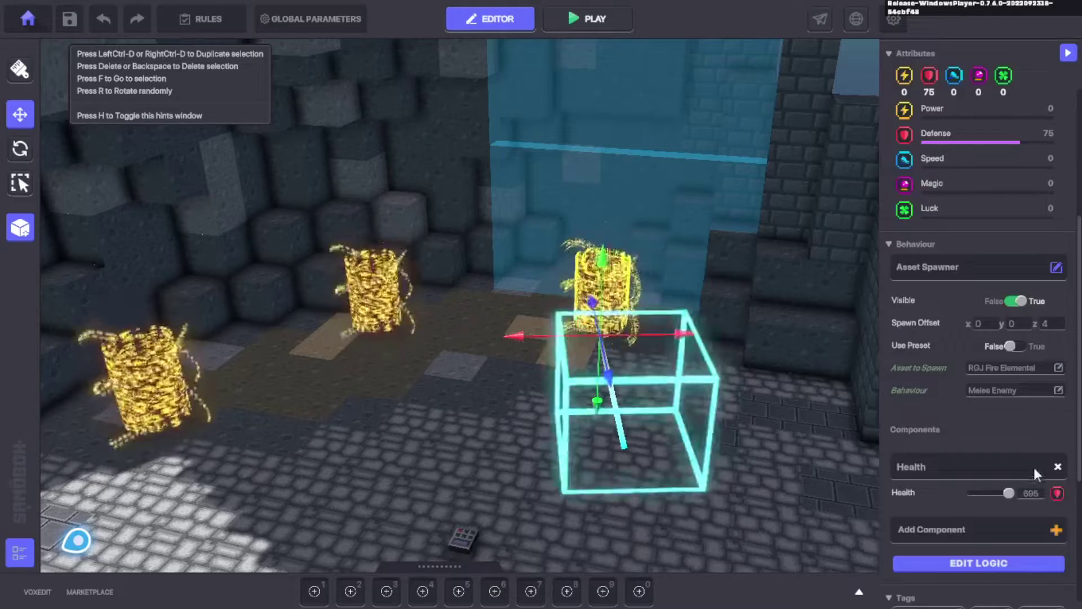
pyautogui.scroll(-3, 1034, 468)
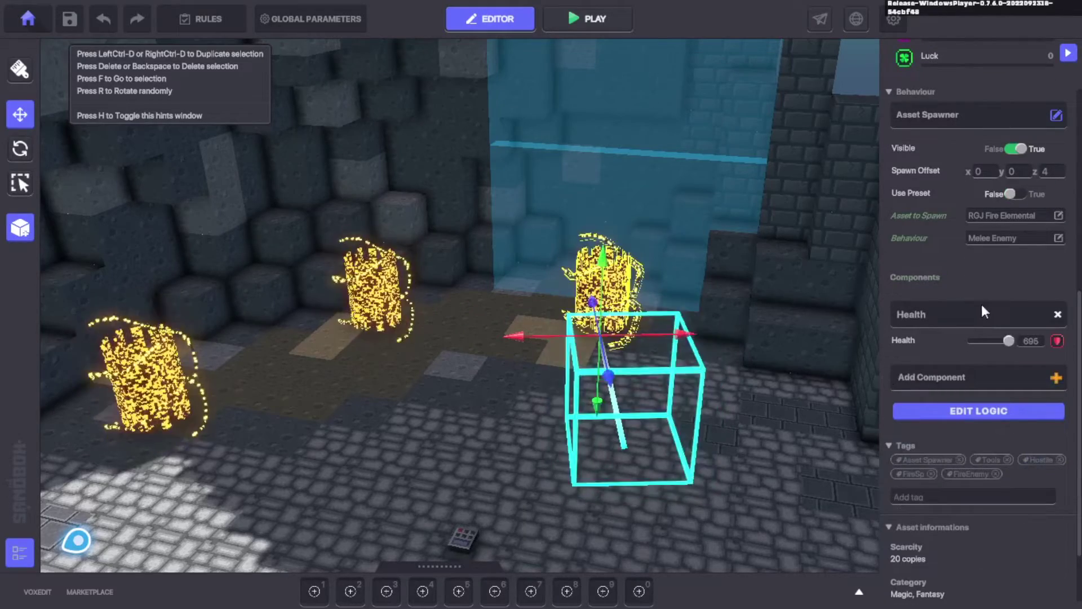
pyautogui.moveTo(512, 330); pyautogui.dragTo(363, 347, button='right')
pyautogui.scroll(-3, 488, 319)
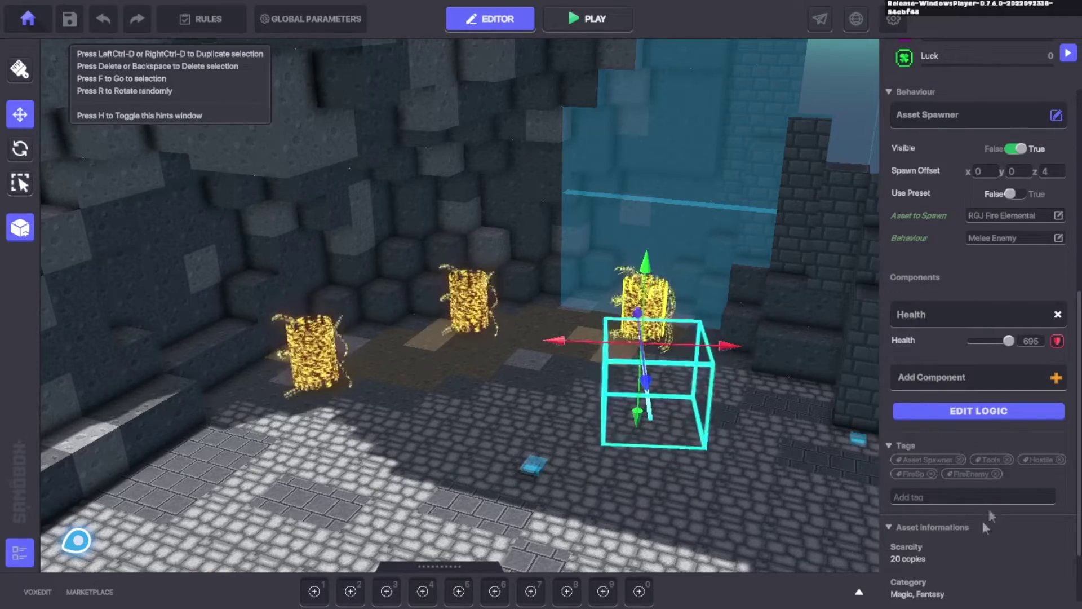
# Select the large blue wall around the fire arena and examine its Plant behaviour and Message to Destroy setting
pyautogui.moveTo(760, 433); pyautogui.dragTo(714, 417, button='right')
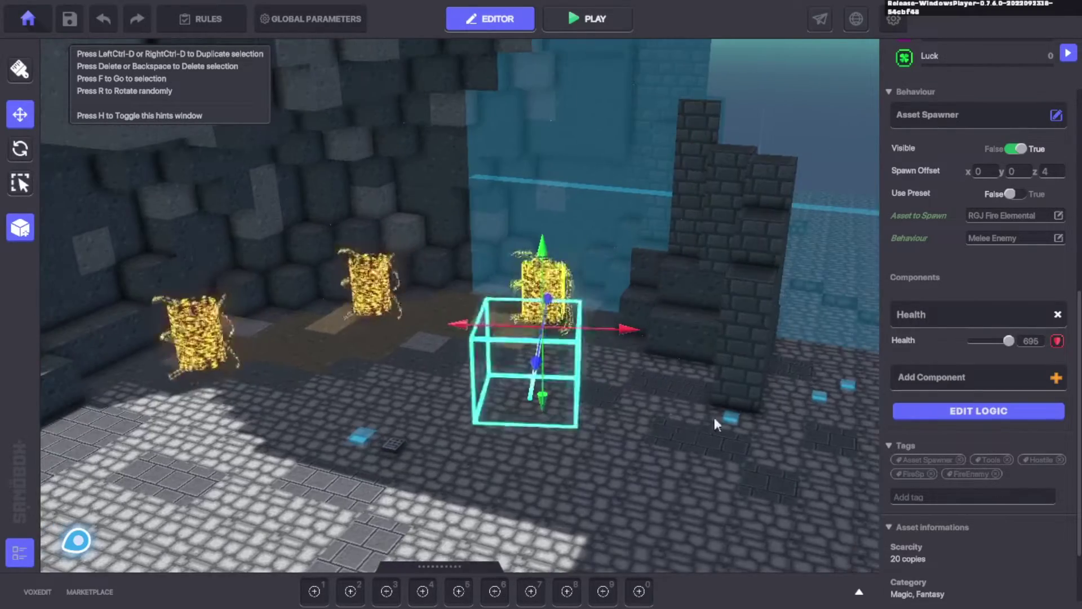
pyautogui.click(725, 448)
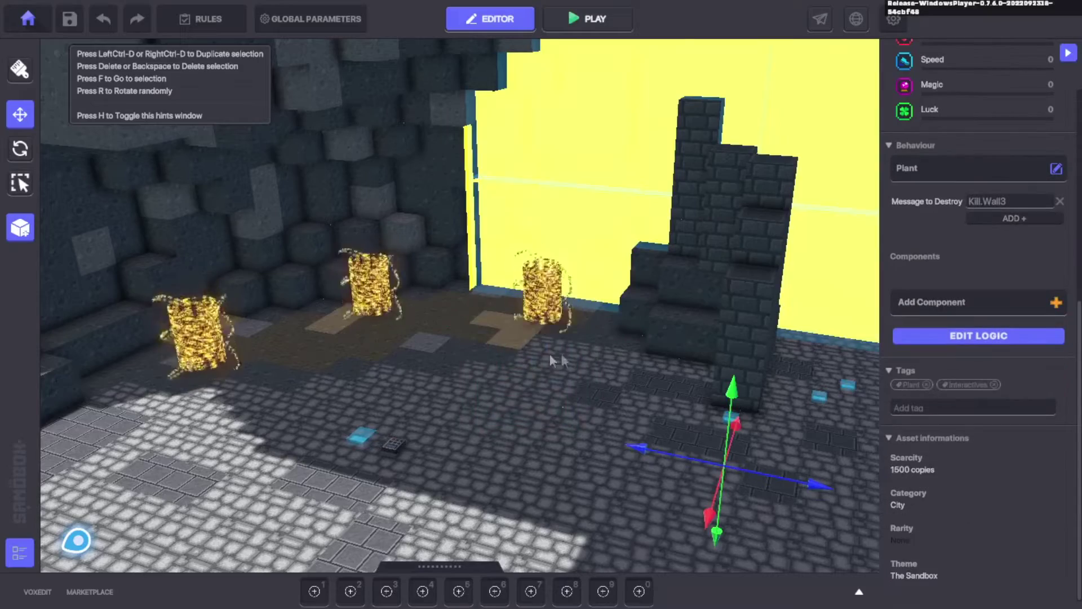
pyautogui.moveTo(564, 354); pyautogui.dragTo(525, 324, button='right')
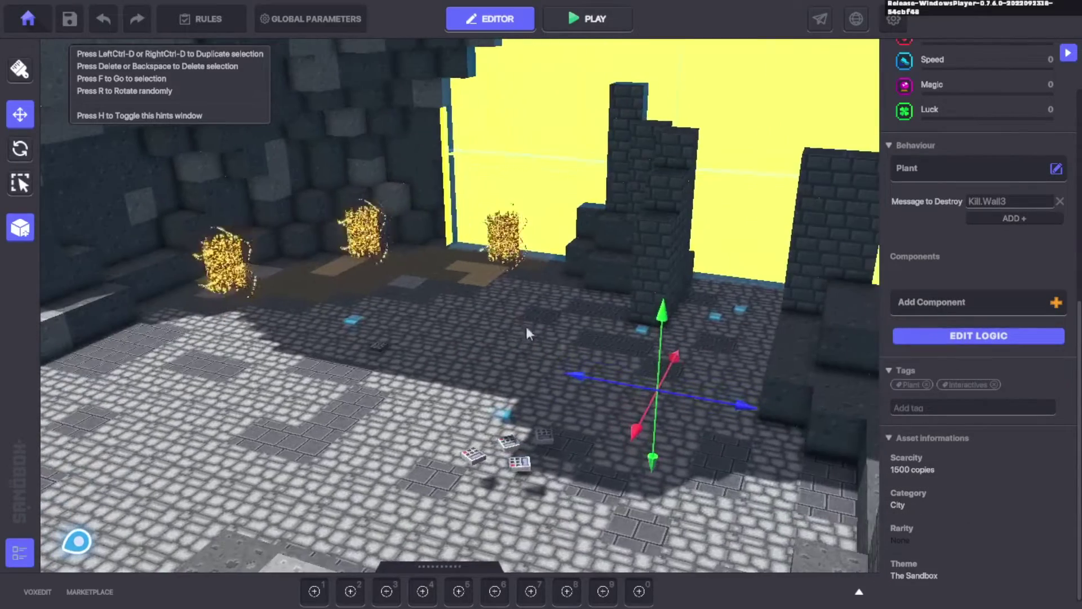
# Select the small entity in the gap between the ruined brick walls, examine its Speaker component settings, and deselect it
pyautogui.click(743, 313)
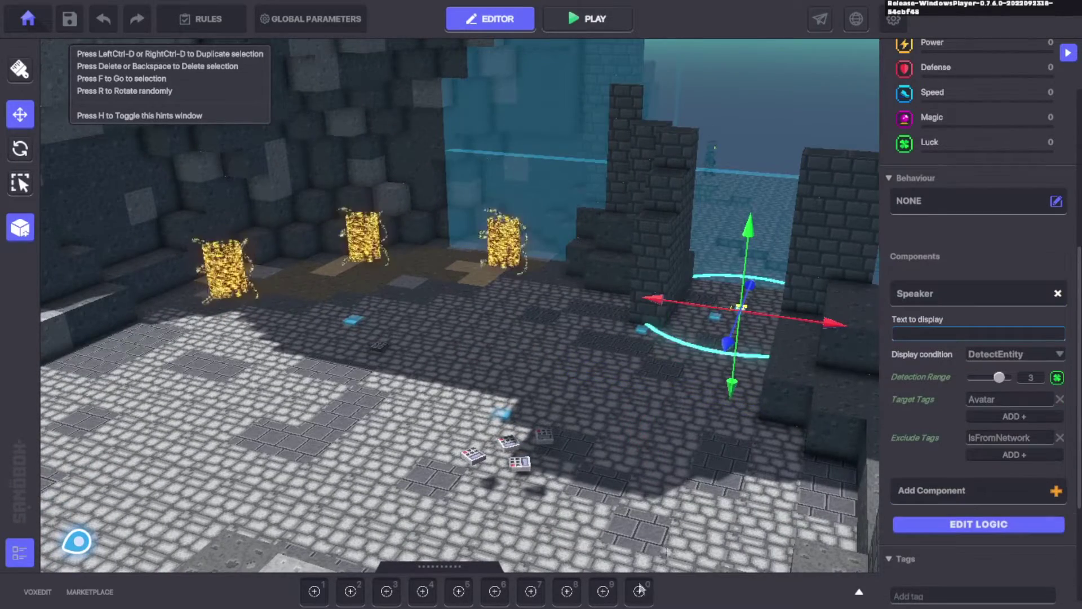
pyautogui.press('f')
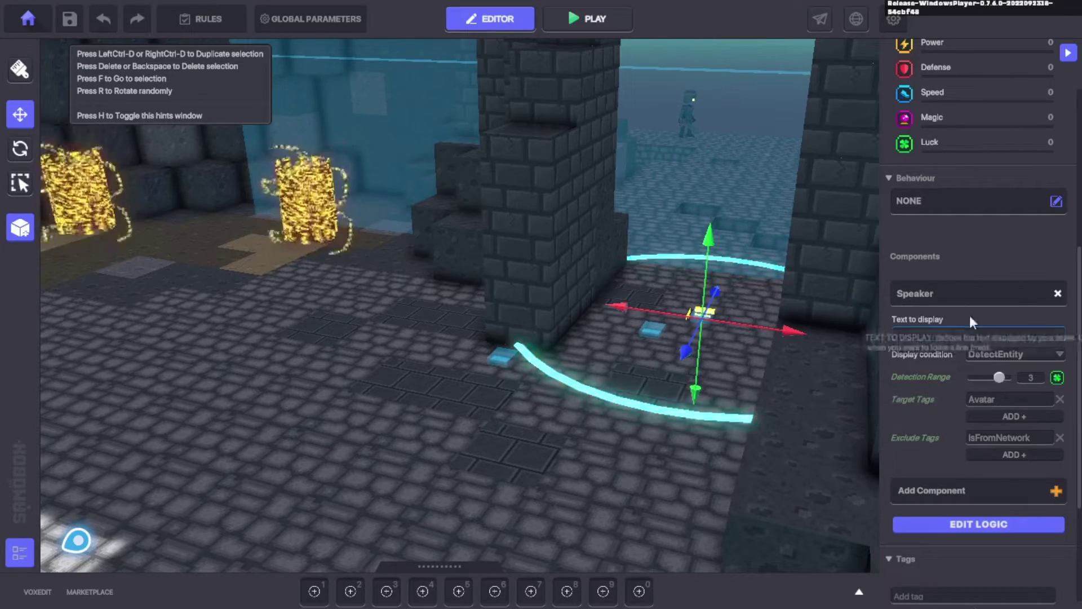
pyautogui.scroll(-3, 981, 510)
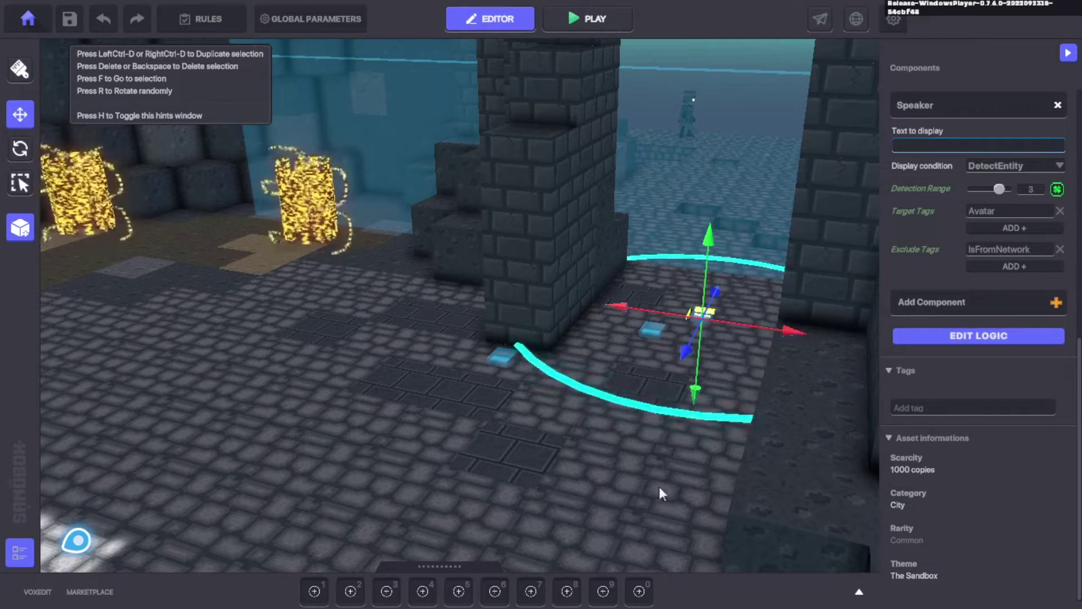
pyautogui.scroll(-3, 659, 459)
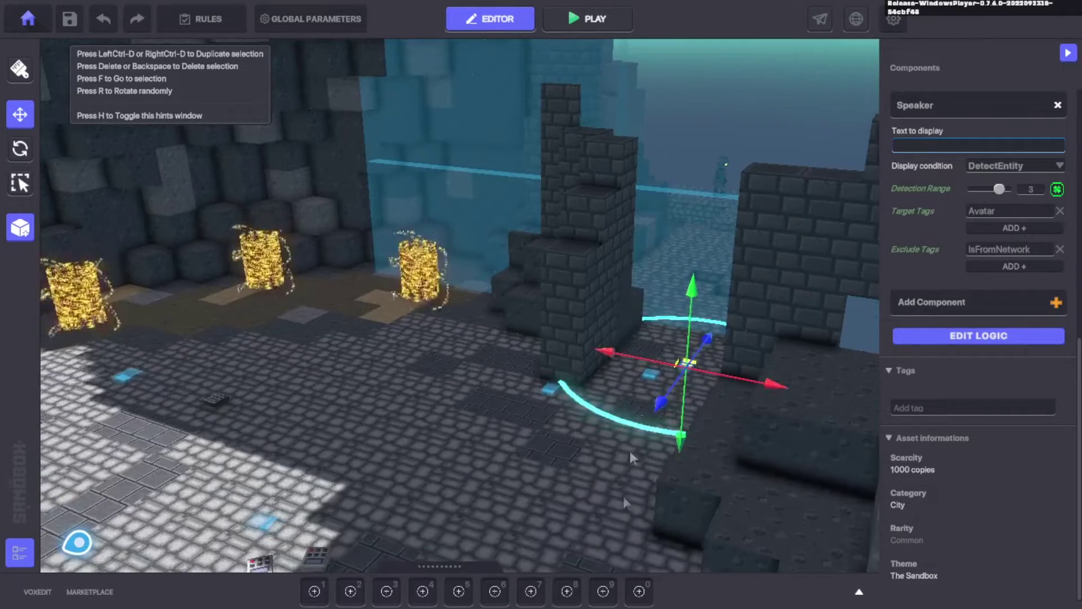
pyautogui.click(600, 471)
pyautogui.moveTo(607, 448); pyautogui.dragTo(697, 355, button='right')
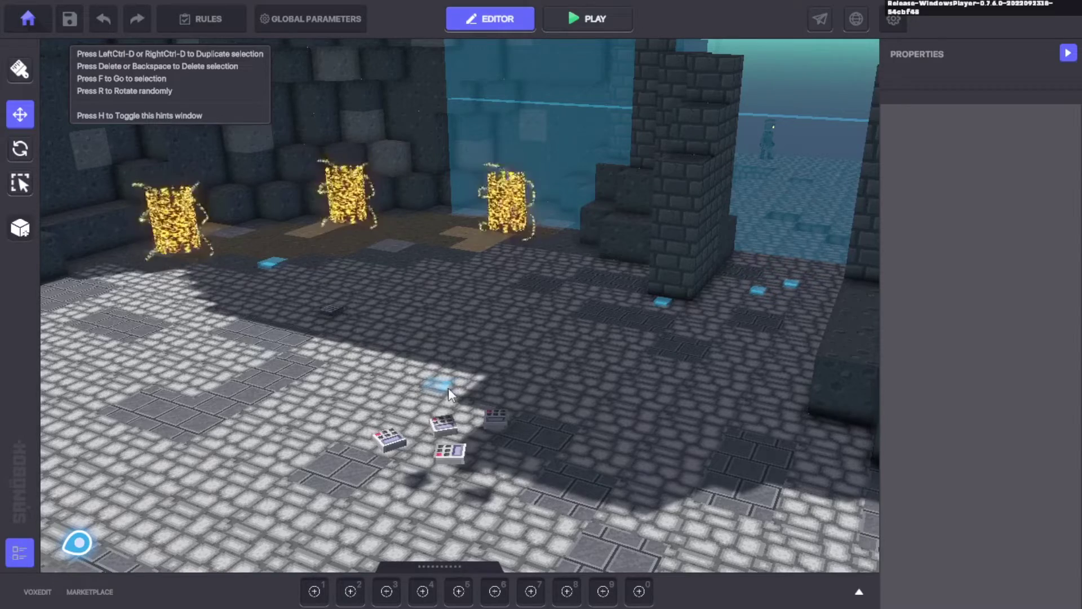
# Select the NumPad Switch spawners on the arena floor and examine the Asset Spawner behaviour of the one using the FireRelic preset
pyautogui.click(443, 434)
pyautogui.scroll(3, 447, 440)
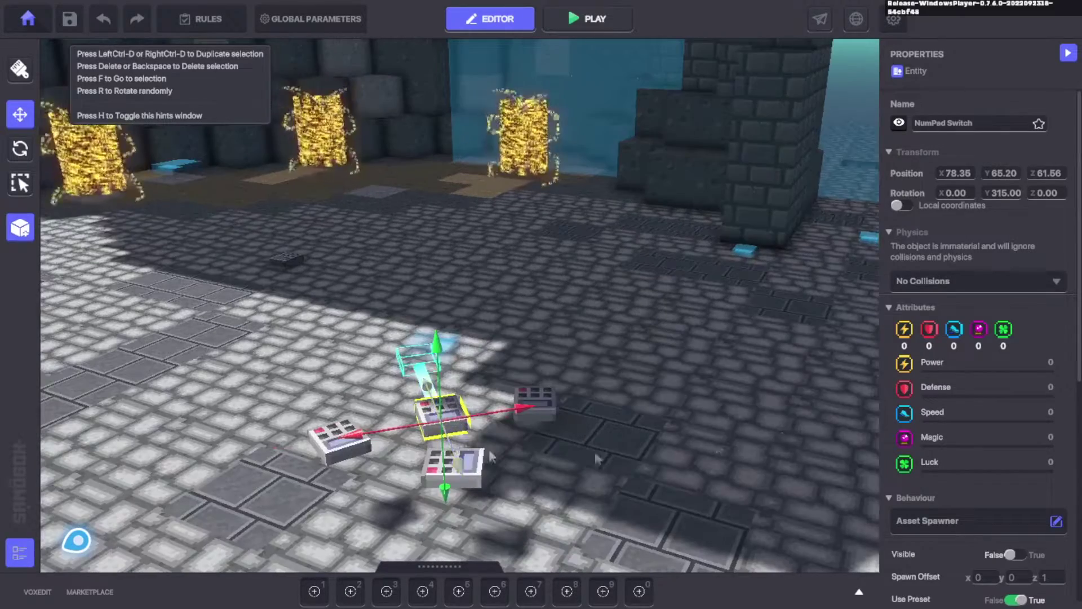
pyautogui.scroll(-4, 969, 503)
pyautogui.click(480, 469)
pyautogui.click(480, 469)
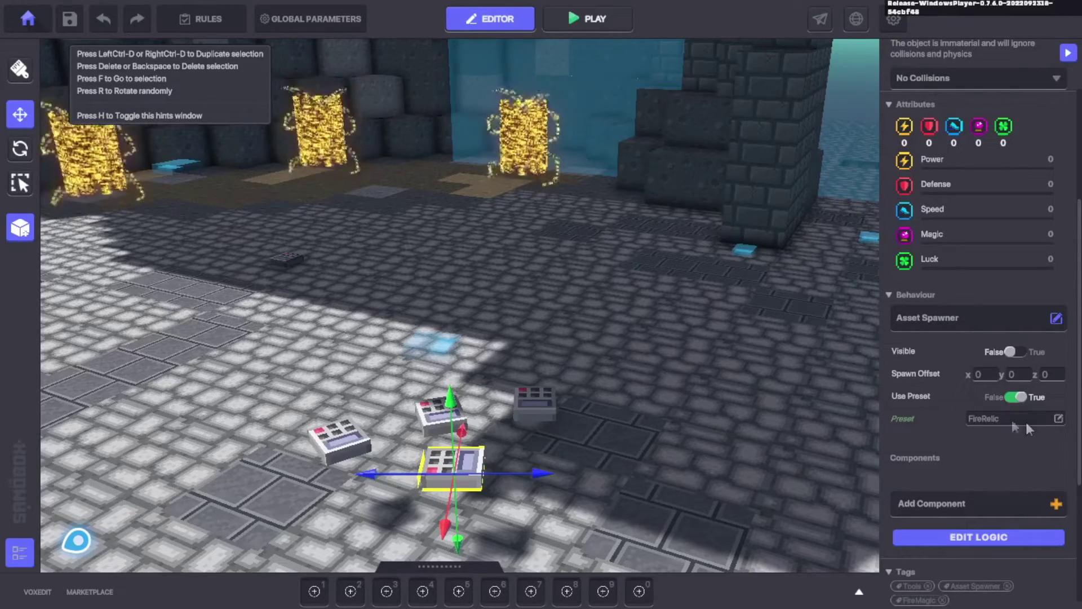
pyautogui.scroll(-2, 1026, 421)
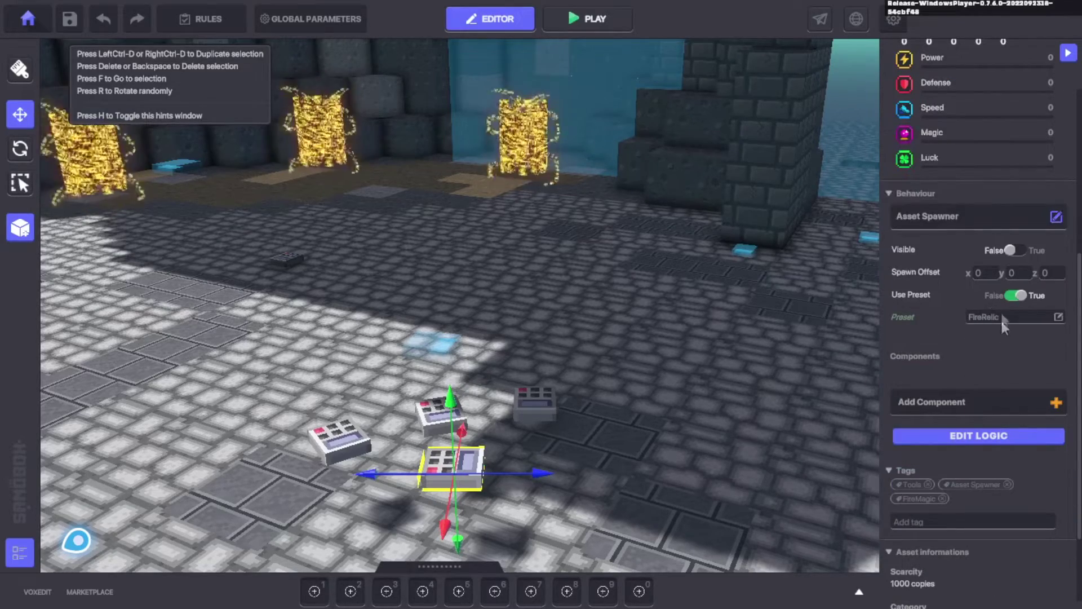
pyautogui.moveTo(484, 428); pyautogui.dragTo(542, 427, button='right')
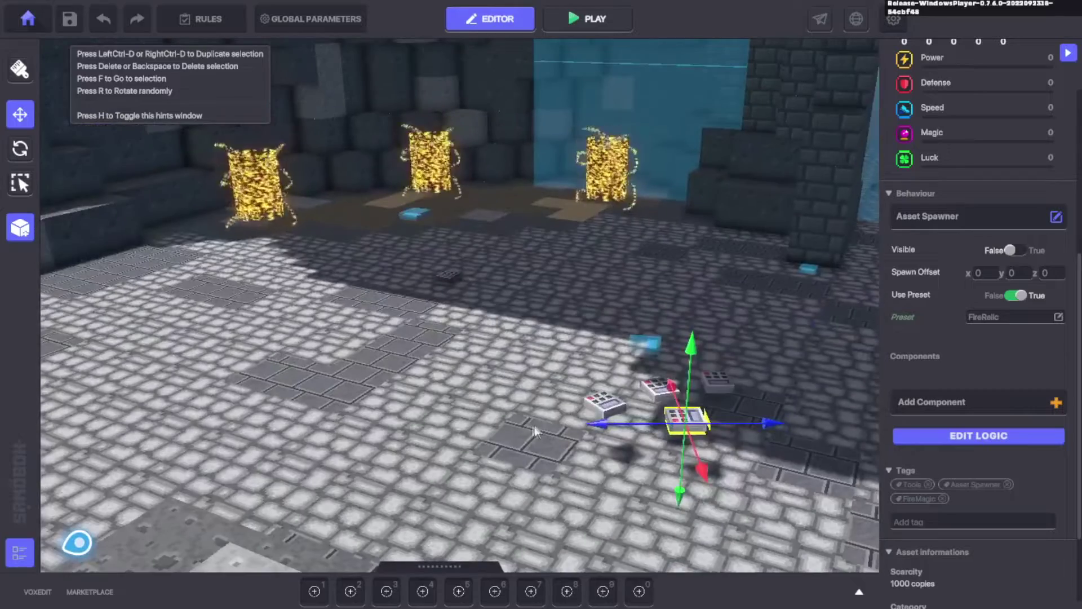
# Place the FireRelic preset on the arena floor beside the group of NumPad Switch spawners
pyautogui.press('Tab')
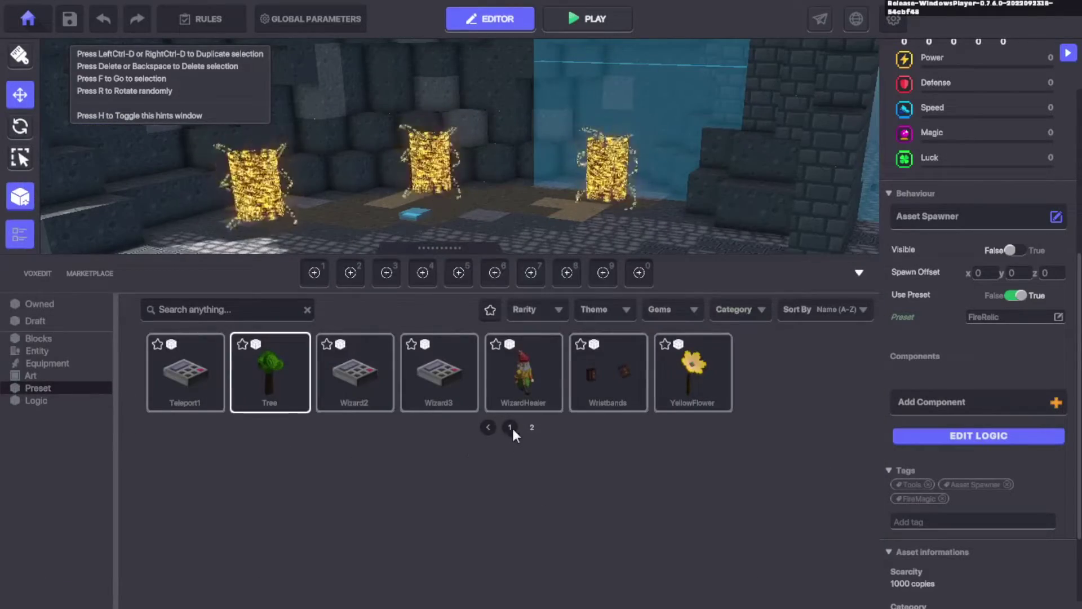
pyautogui.click(510, 427)
pyautogui.click(175, 471)
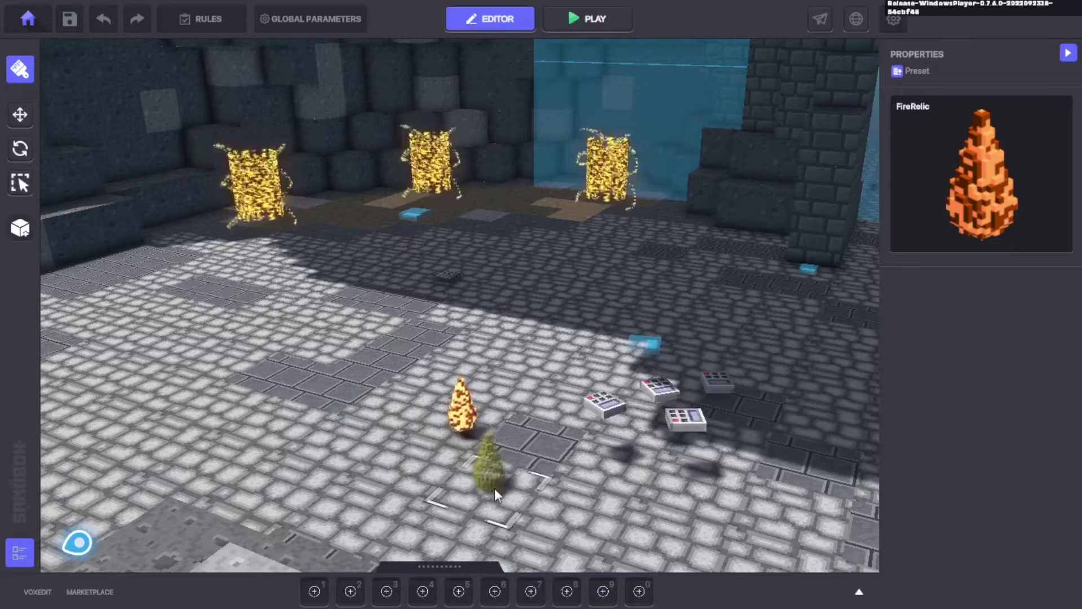
pyautogui.click(495, 488)
pyautogui.scroll(2, 471, 425)
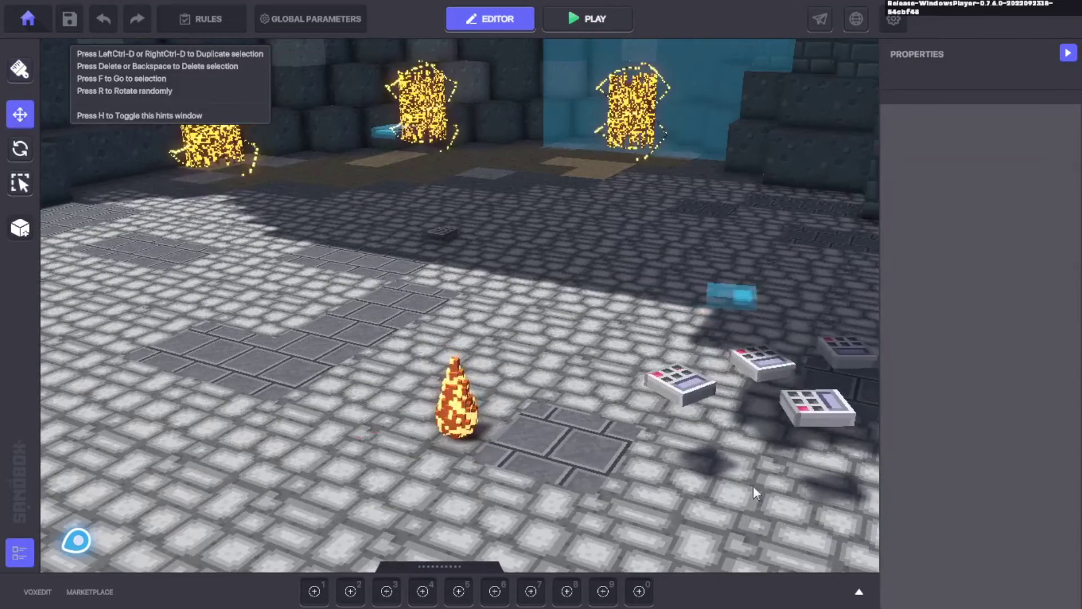
# Examine the placed Fire Relic's Plant behaviour and its full Speaker and Indicator logic, including Message to Destroy and Message When Spoken
pyautogui.scroll(-5, 1036, 468)
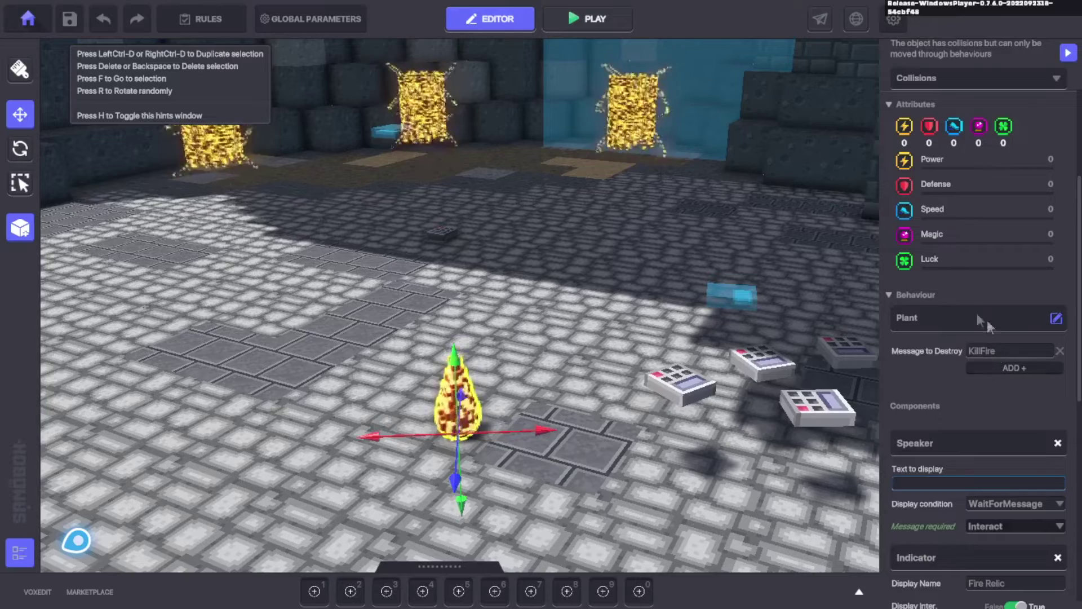
pyautogui.scroll(-3, 1040, 451)
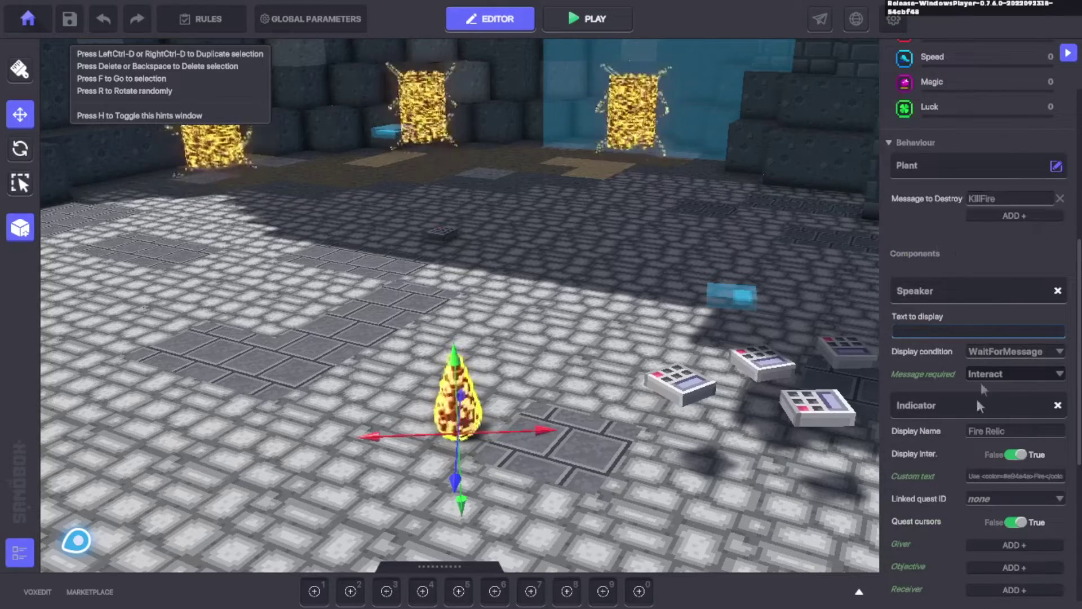
pyautogui.scroll(-2, 973, 333)
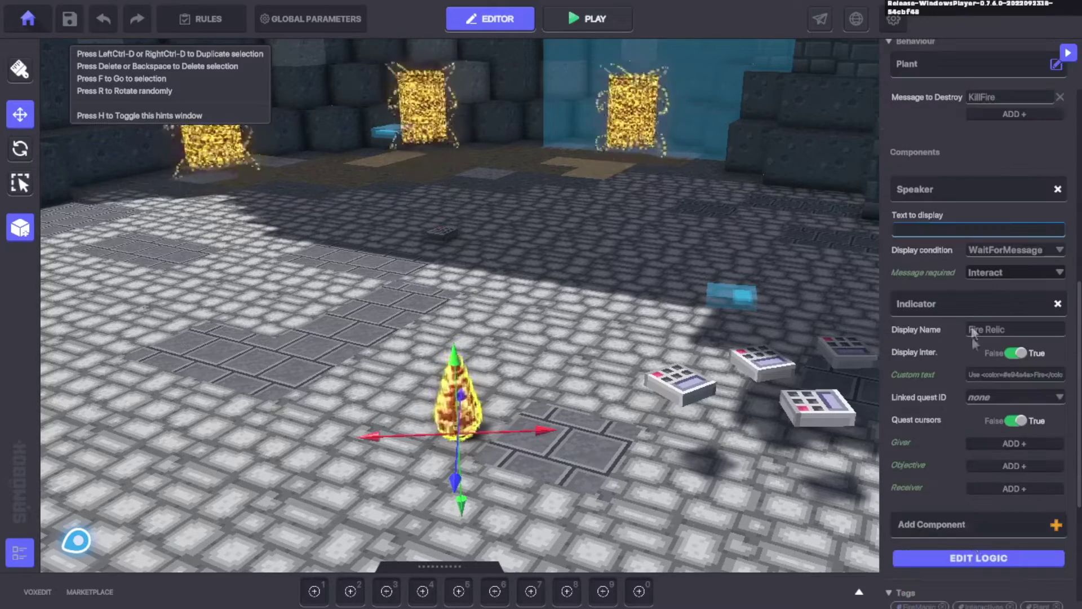
pyautogui.click(986, 557)
pyautogui.scroll(-2, 1042, 496)
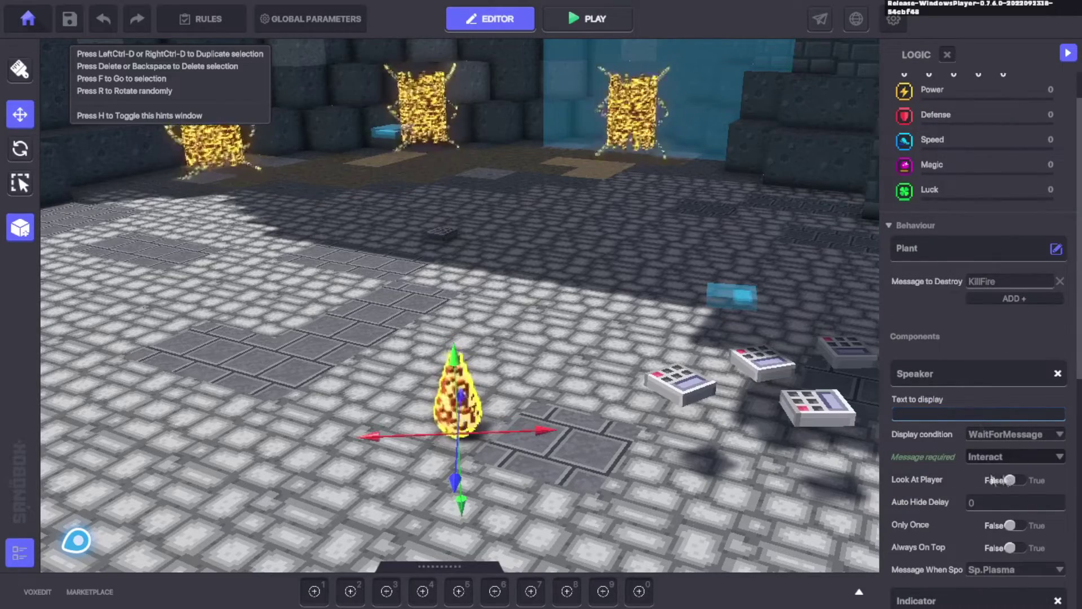
pyautogui.scroll(-9, 973, 553)
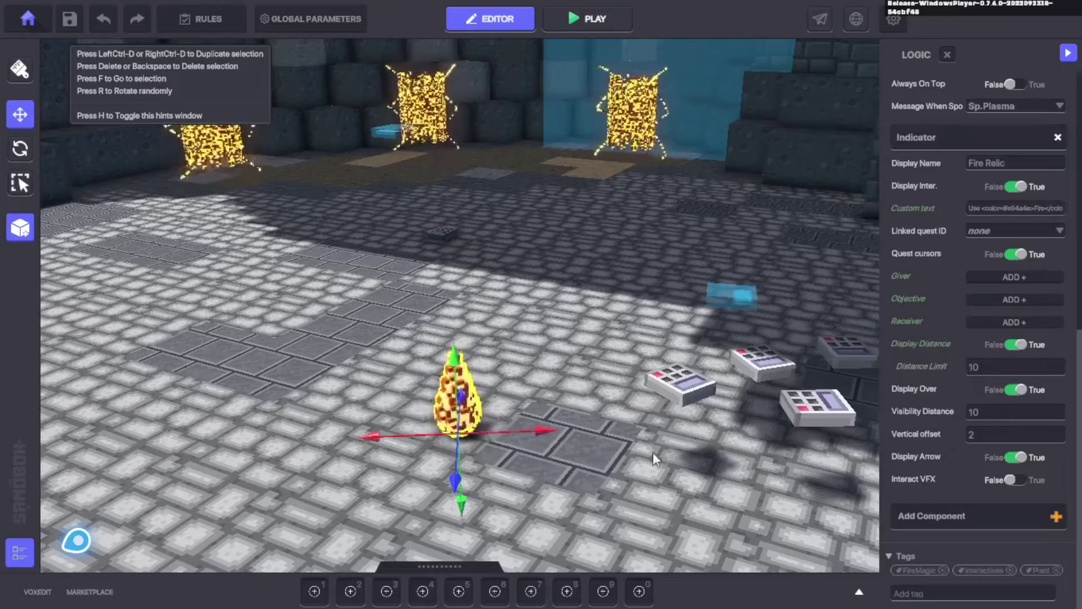
# Select the NumPad Switch spawners that surround the relic spawner and examine their Asset Spawner settings and FireMagic preset
pyautogui.press('d')
pyautogui.press('s')
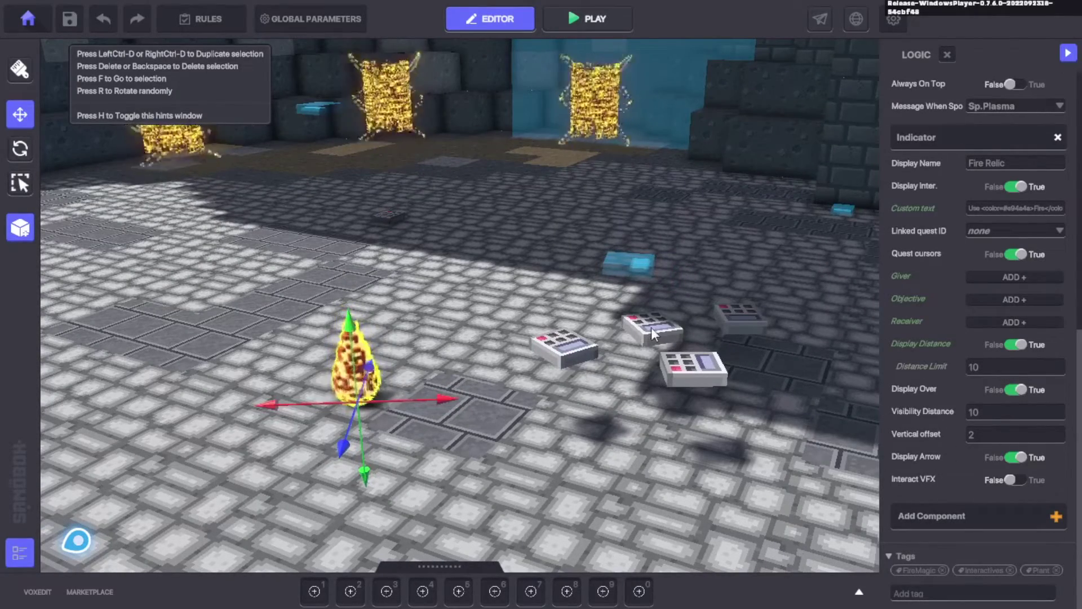
pyautogui.click(732, 315)
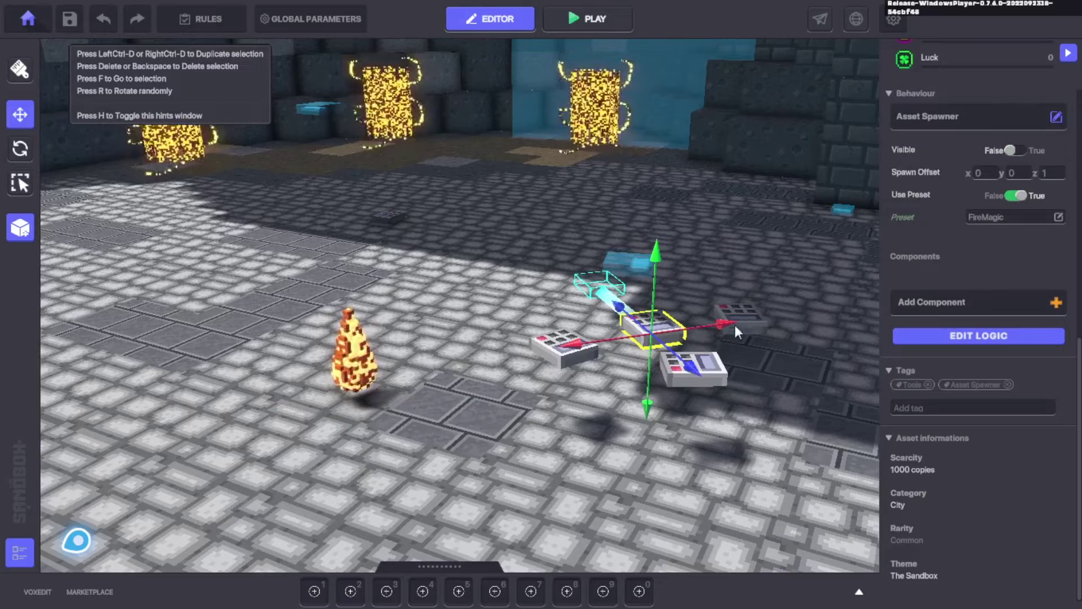
pyautogui.click(578, 351)
pyautogui.press('f')
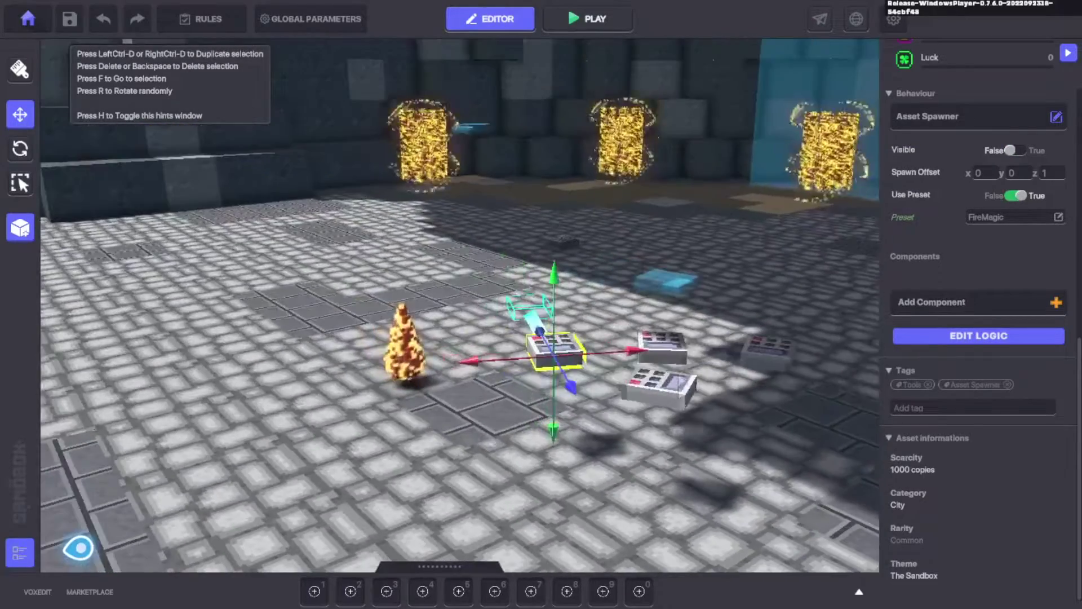
# Place the FireMagic preset on the arena floor next to the Fire Relic and end placement
pyautogui.moveTo(578, 351); pyautogui.dragTo(568, 436, button='right')
pyautogui.press('Tab')
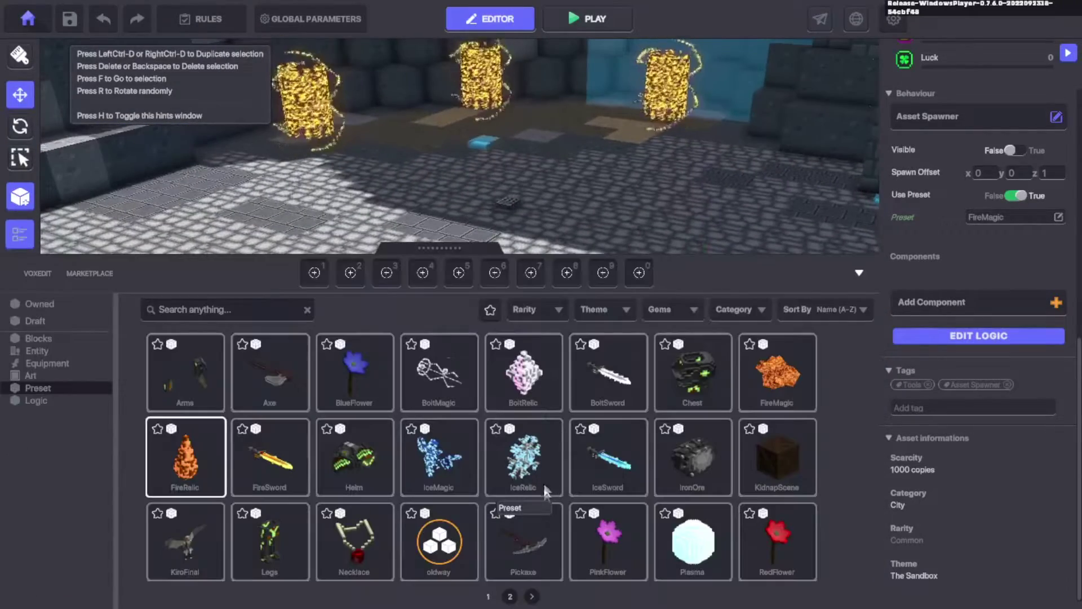
pyautogui.click(776, 369)
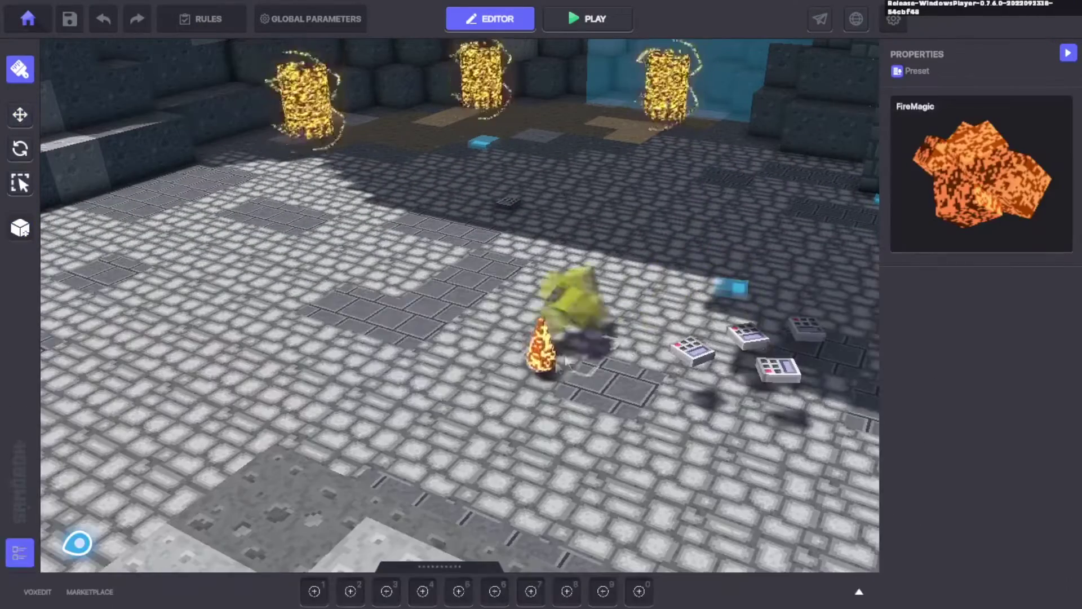
pyautogui.click(402, 467)
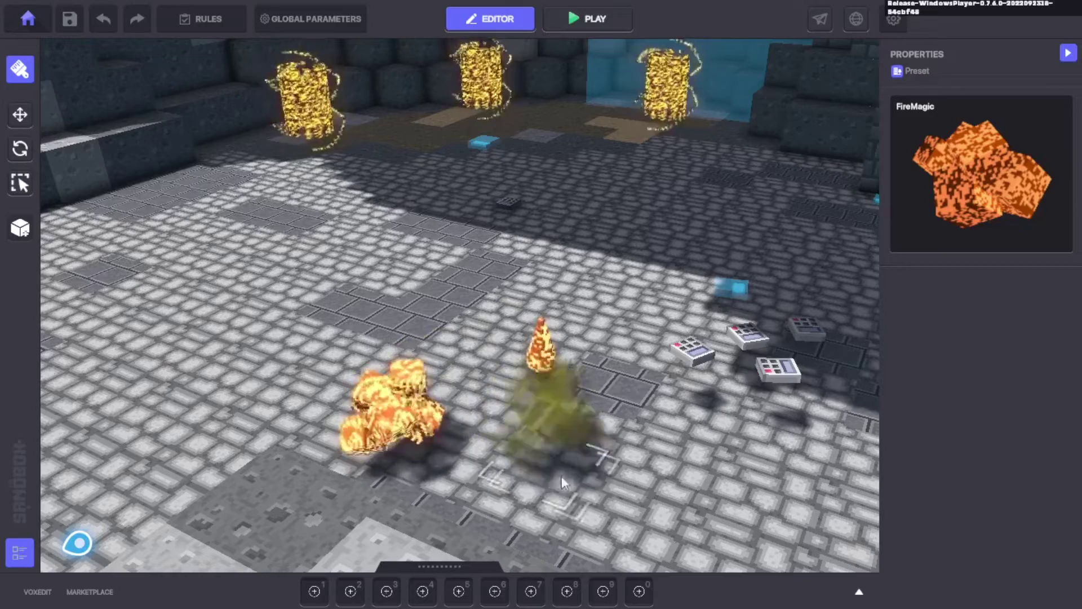
pyautogui.press('Escape')
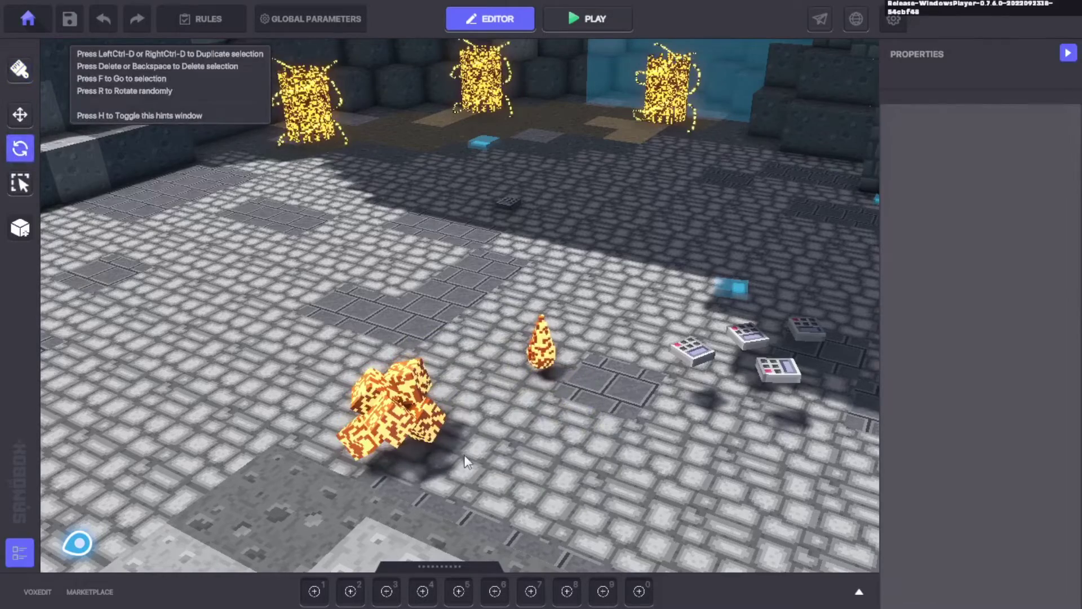
# Select the placed FireMagic asset and examine its Basic Platform behaviour and the Speaker component's detection settings
pyautogui.click(405, 423)
pyautogui.scroll(-5, 962, 509)
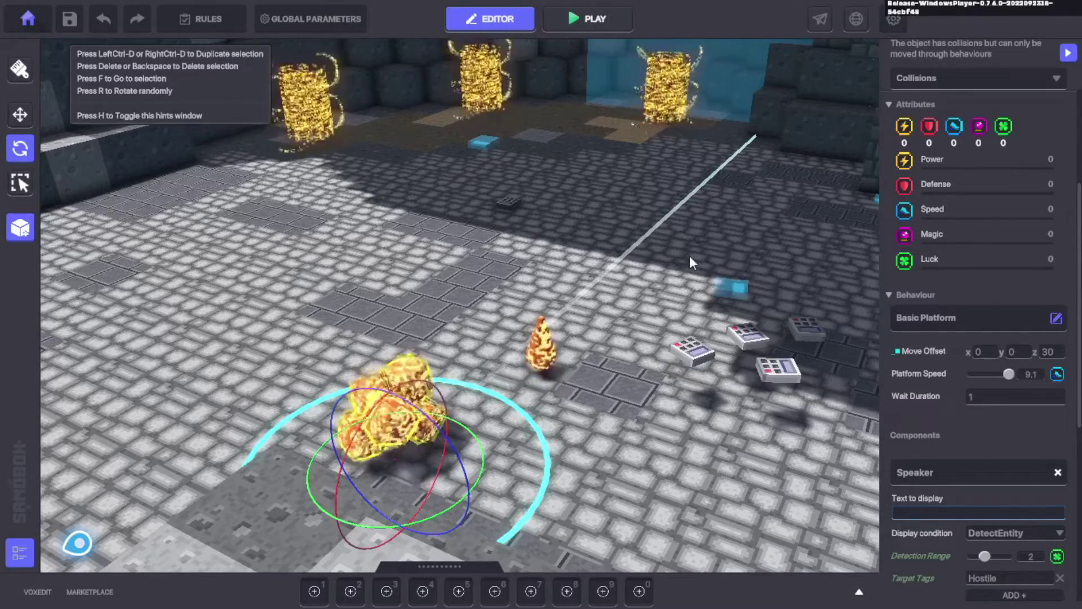
pyautogui.scroll(-5, 928, 490)
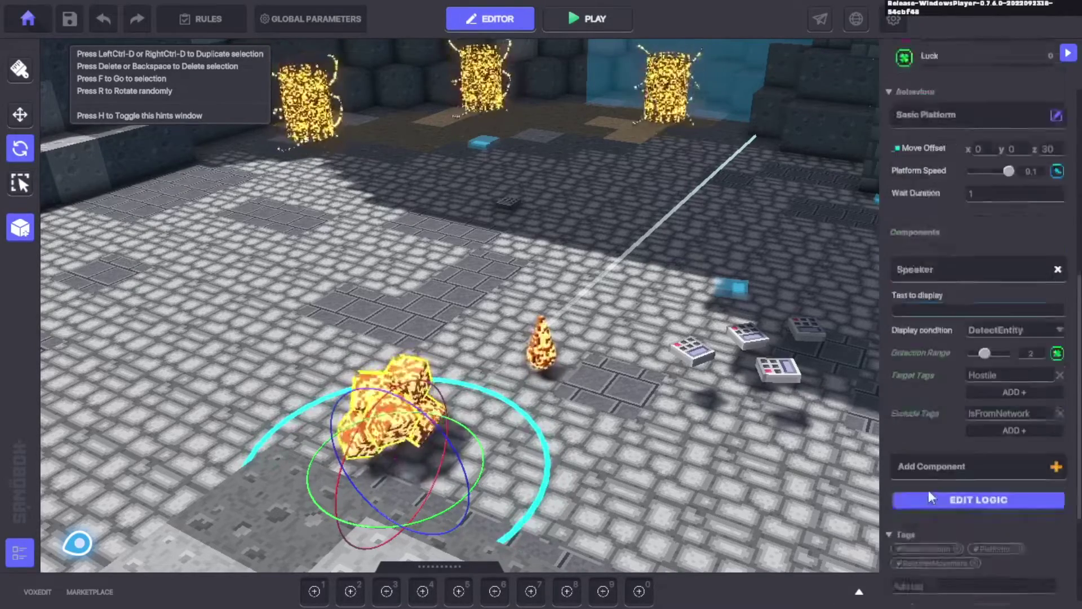
pyautogui.scroll(3, 674, 372)
# Playtest the Bolt Trial and use the Bolt Relic's magic against the attacking enemies
pyautogui.click(692, 352)
pyautogui.scroll(-3, 692, 352)
pyautogui.moveTo(692, 352); pyautogui.dragTo(707, 169, button='right')
pyautogui.moveTo(679, 223); pyautogui.dragTo(662, 162, button='right')
pyautogui.moveTo(690, 257); pyautogui.dragTo(609, 277, button='right')
pyautogui.moveTo(670, 246); pyautogui.dragTo(679, 302, button='right')
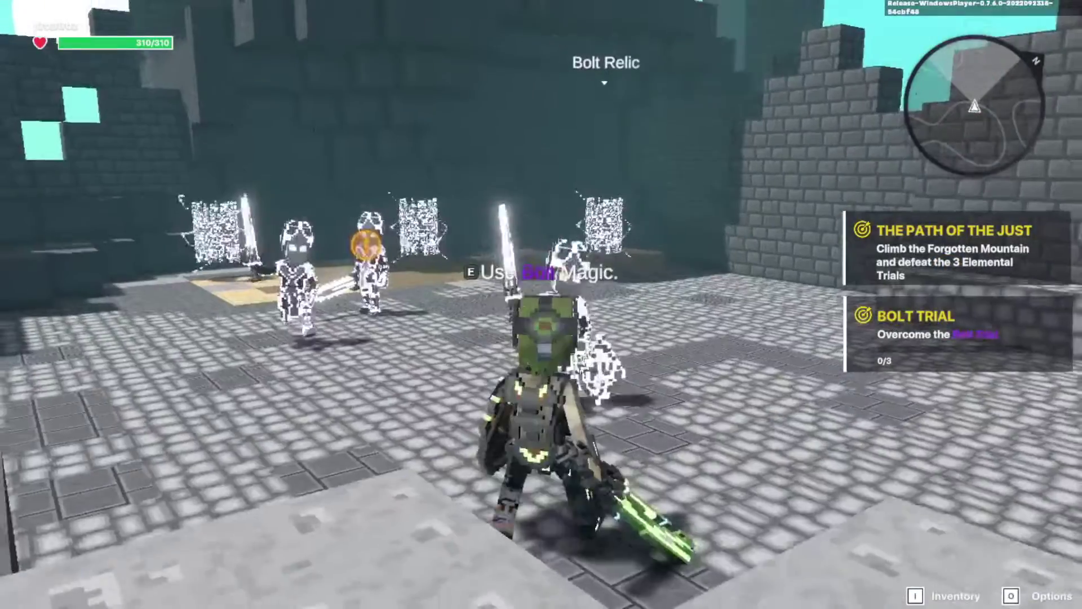
pyautogui.press('e')
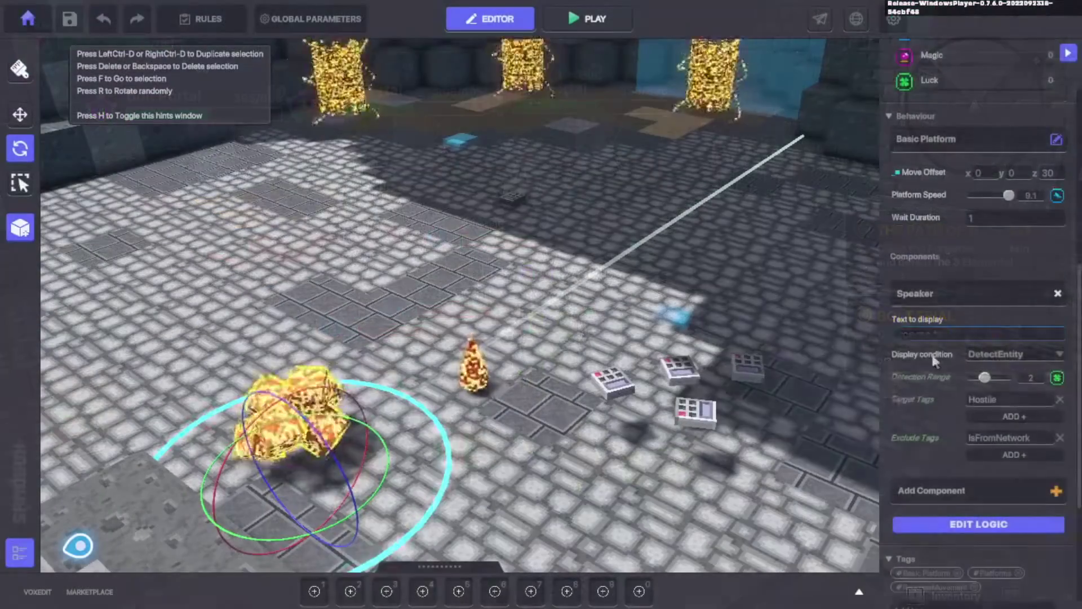
# Open the FireMagic asset's full logic and examine its platform movement, Speaker target and exclude tags, and Message When Spoken
pyautogui.scroll(-2, 904, 165)
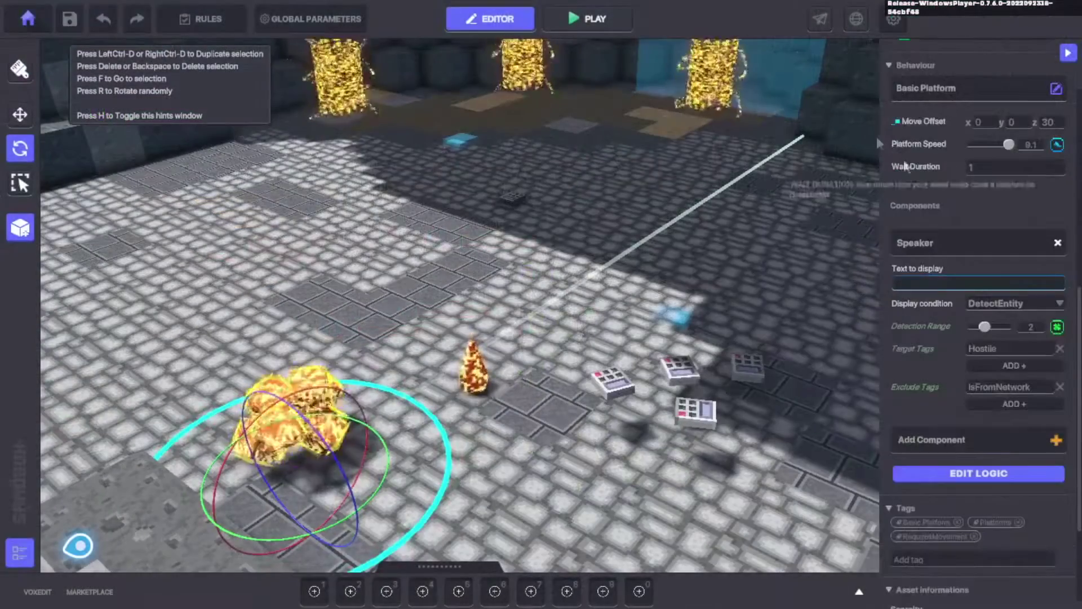
pyautogui.click(947, 472)
pyautogui.scroll(-3, 996, 429)
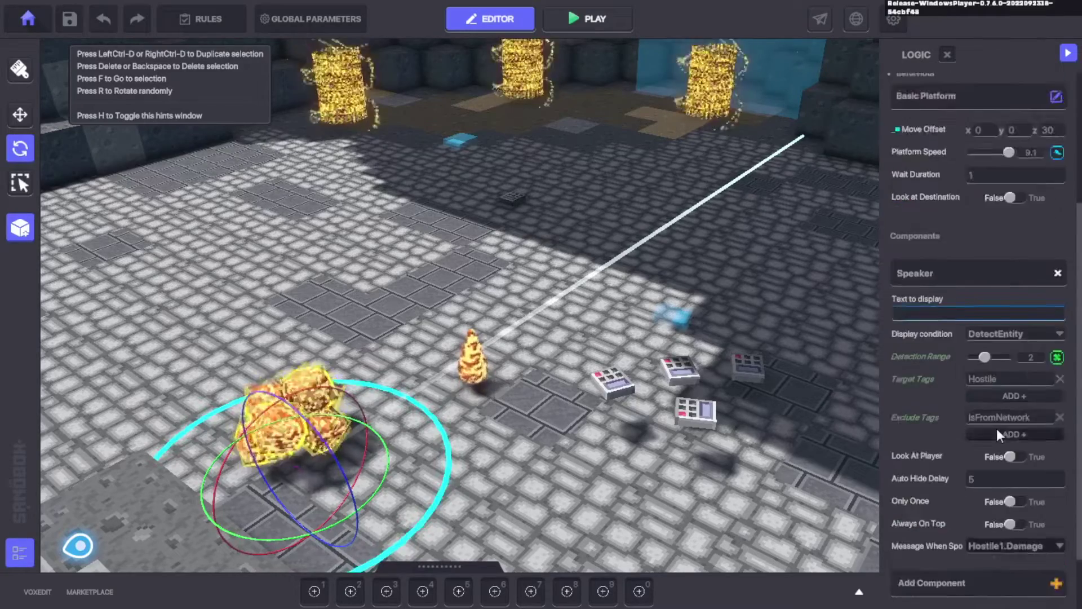
pyautogui.scroll(-3, 996, 428)
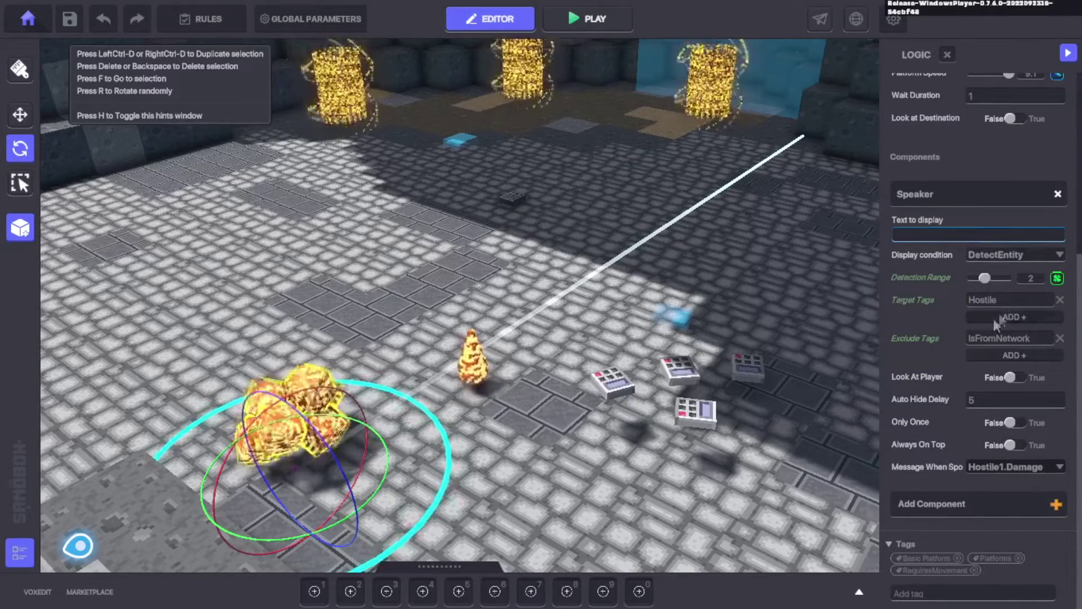
# Check the Hostile tag on the Fire Portal farthest from the blue wall, and compare it with the FireMagic asset's Speaker logic
pyautogui.click(346, 72)
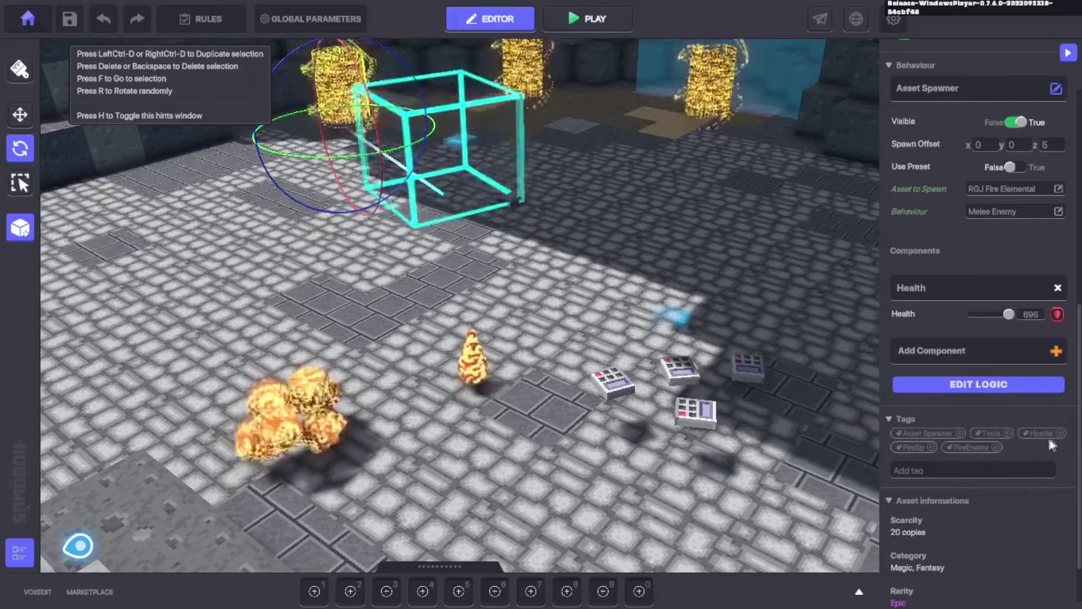
pyautogui.click(340, 466)
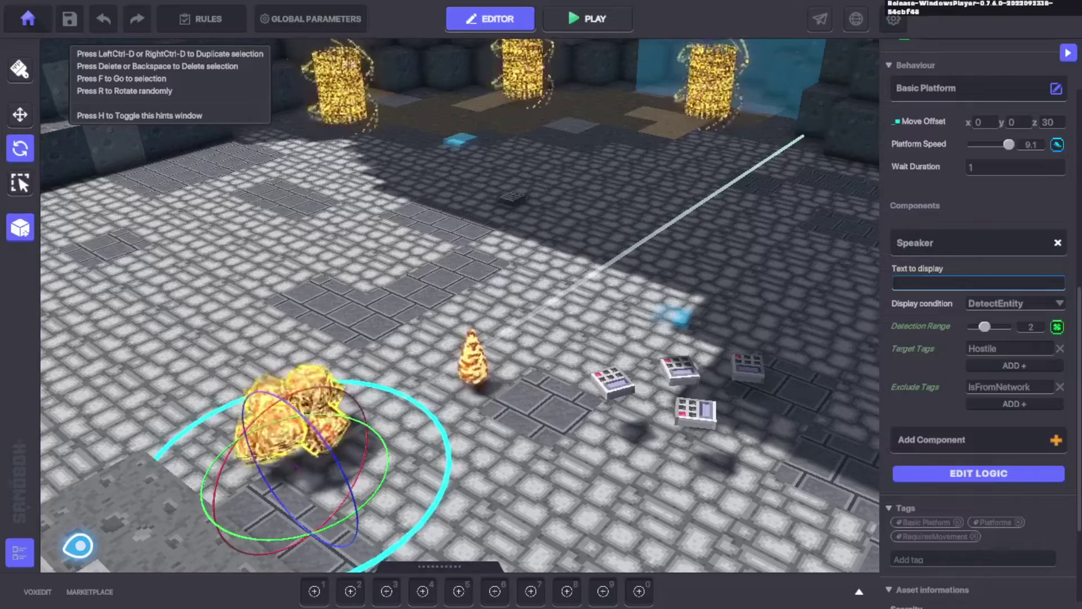
pyautogui.click(996, 475)
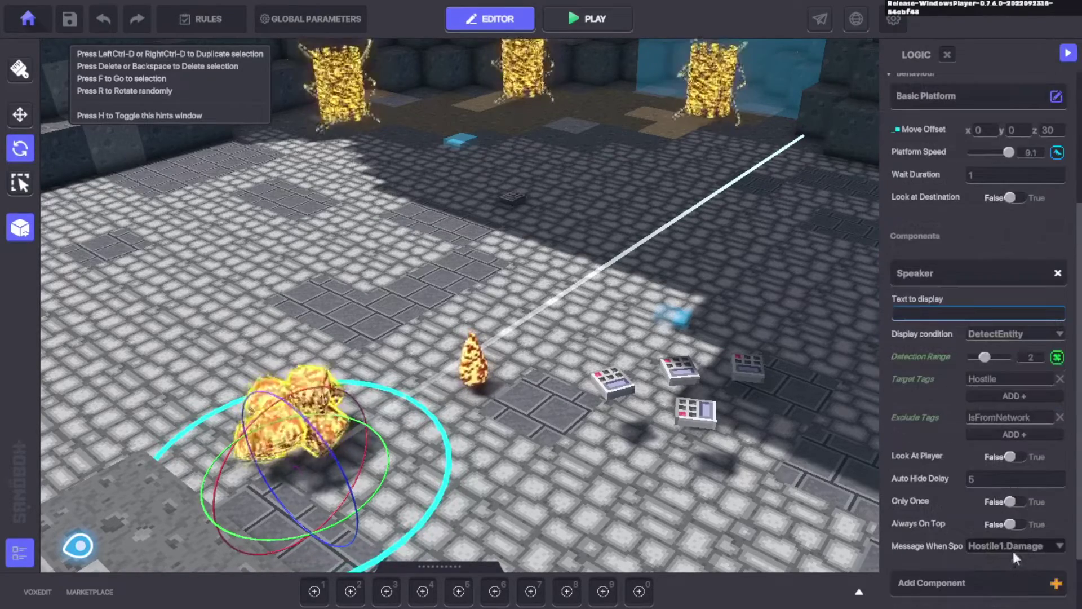
# Select the Message Broadcaster in the middle of the arena and examine its full logic, including broadcast type, range, tags and required message
pyautogui.click(519, 201)
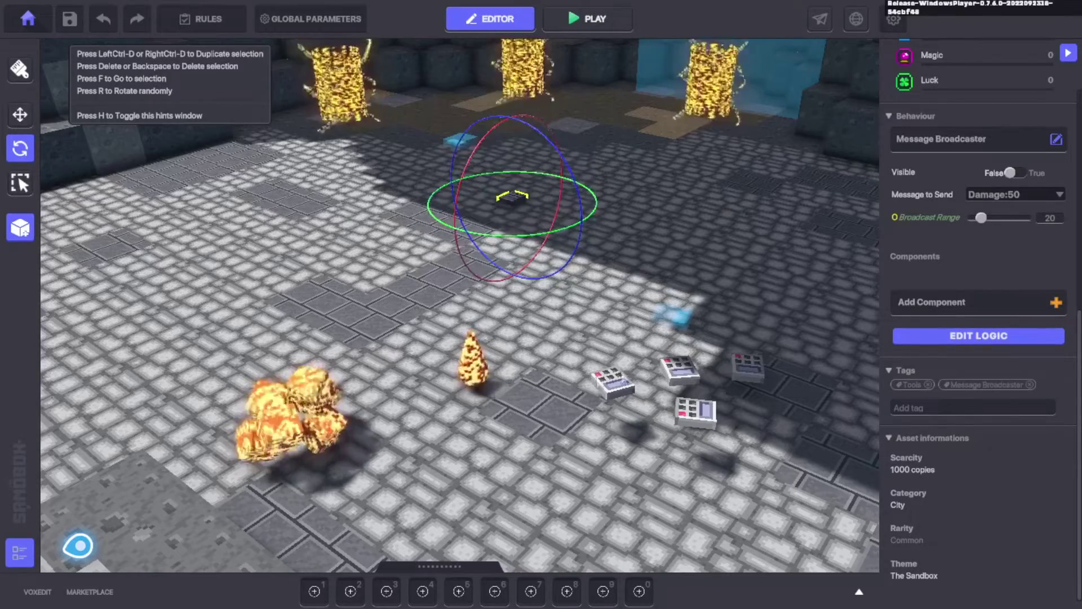
pyautogui.scroll(-3, 581, 376)
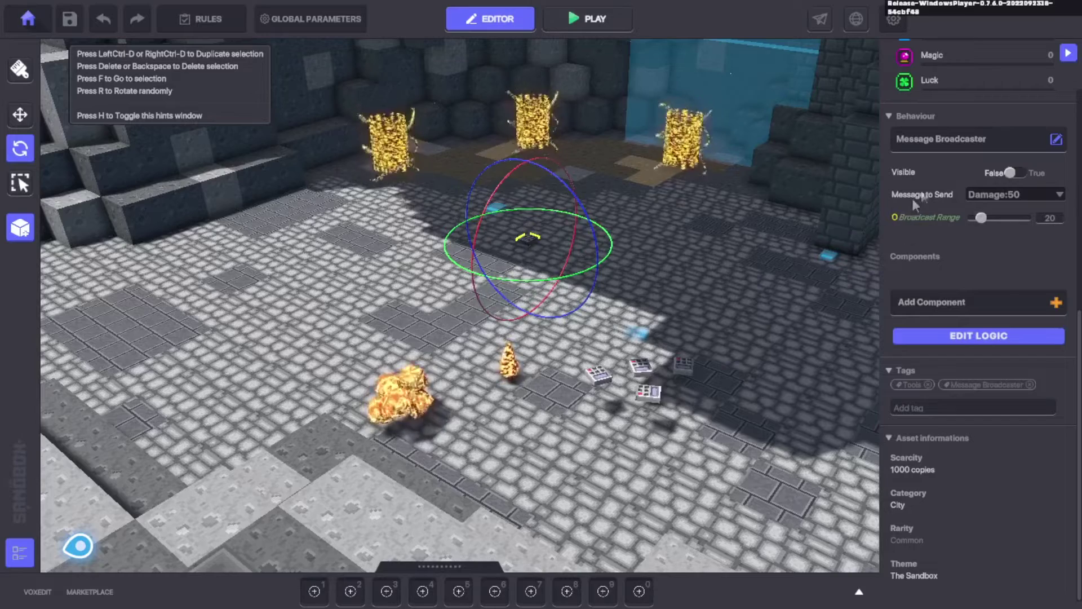
pyautogui.click(973, 335)
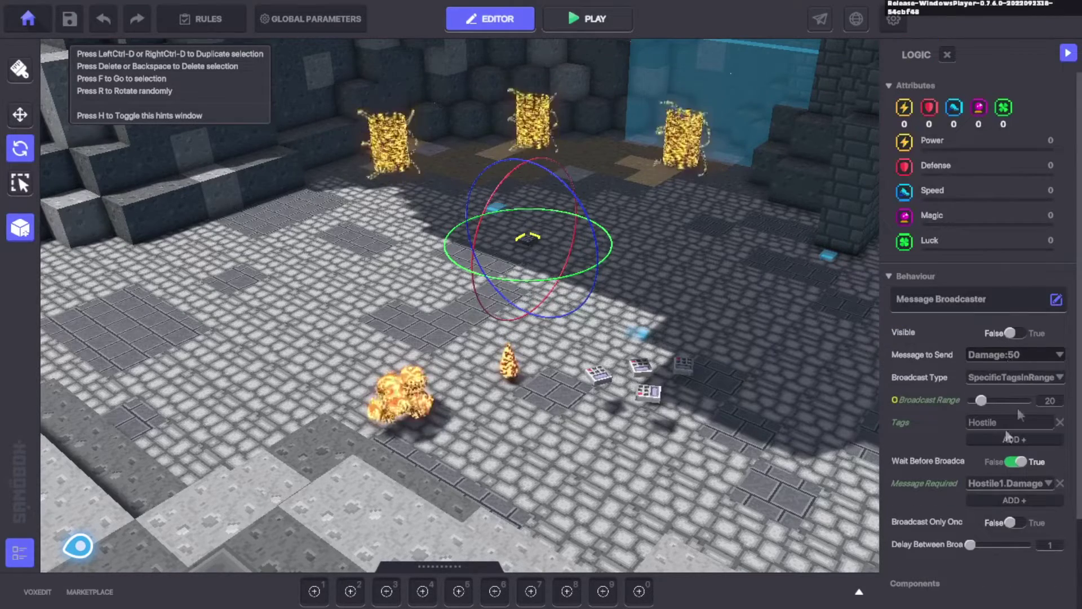
pyautogui.scroll(-2, 988, 347)
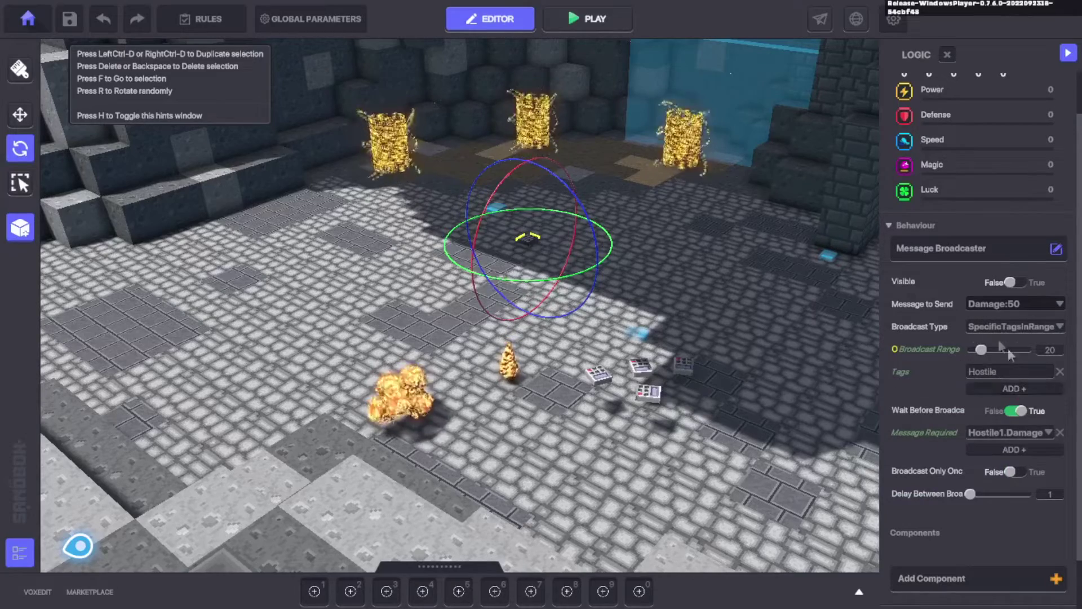
pyautogui.moveTo(620, 253)
pyautogui.mouseDown(button='right')
pyautogui.moveTo(599, 239)
pyautogui.moveTo(607, 249)
pyautogui.mouseUp(button='right')
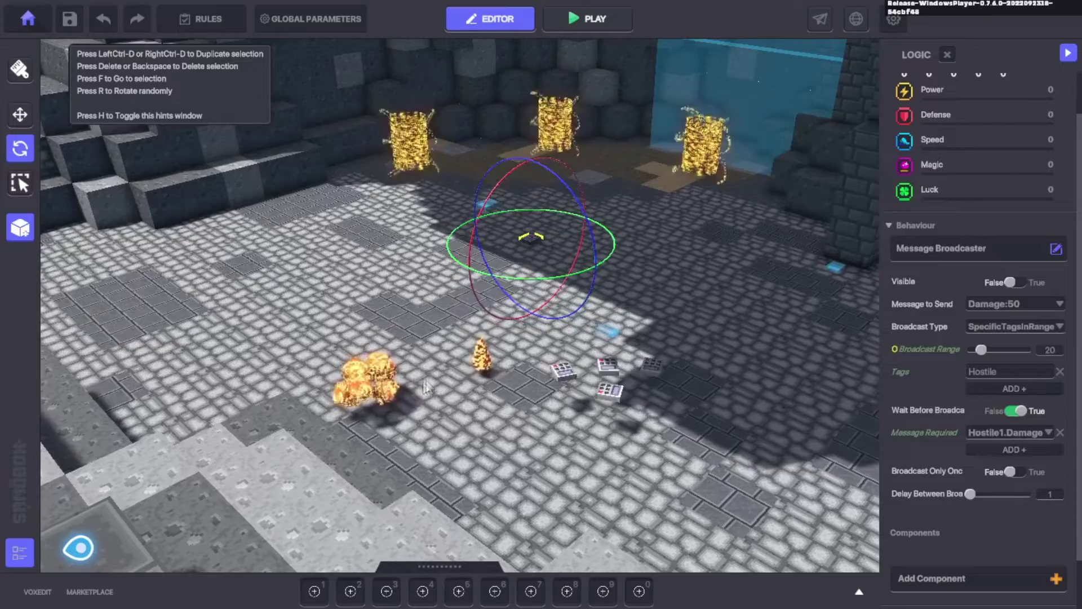
pyautogui.scroll(3, 427, 380)
# Select the Fire Relic beside the FireMagic asset and view its Plant behaviour
pyautogui.moveTo(290, 374); pyautogui.dragTo(647, 309)
pyautogui.click(514, 398)
pyautogui.moveTo(536, 334); pyautogui.dragTo(537, 334, button='right')
pyautogui.click(494, 377)
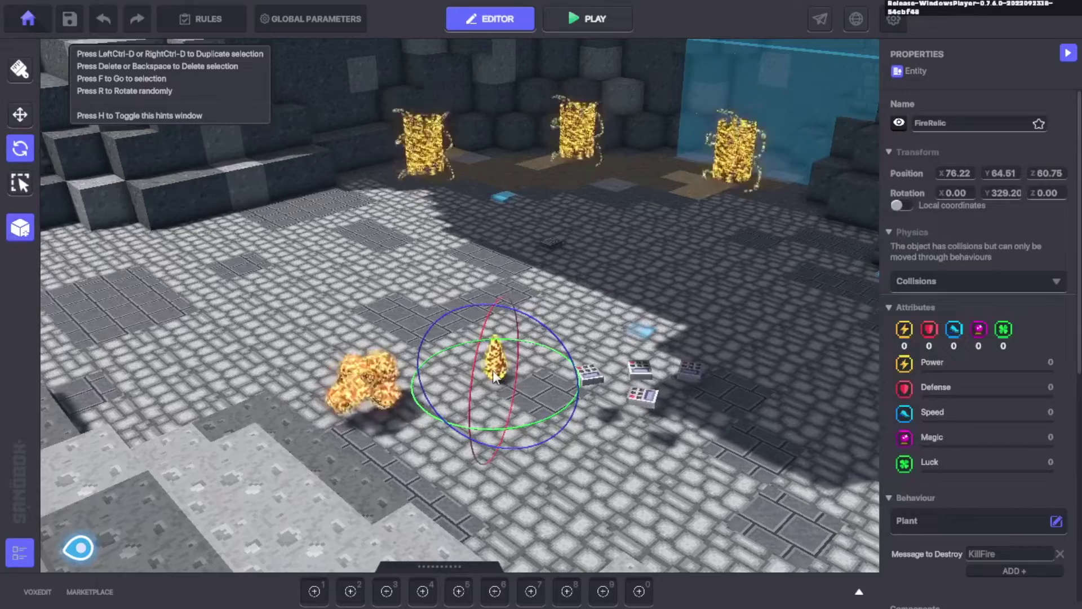
# Delete the Fire Relic and the FireMagic asset beside it from the arena floor
pyautogui.press('Delete')
pyautogui.click(363, 377)
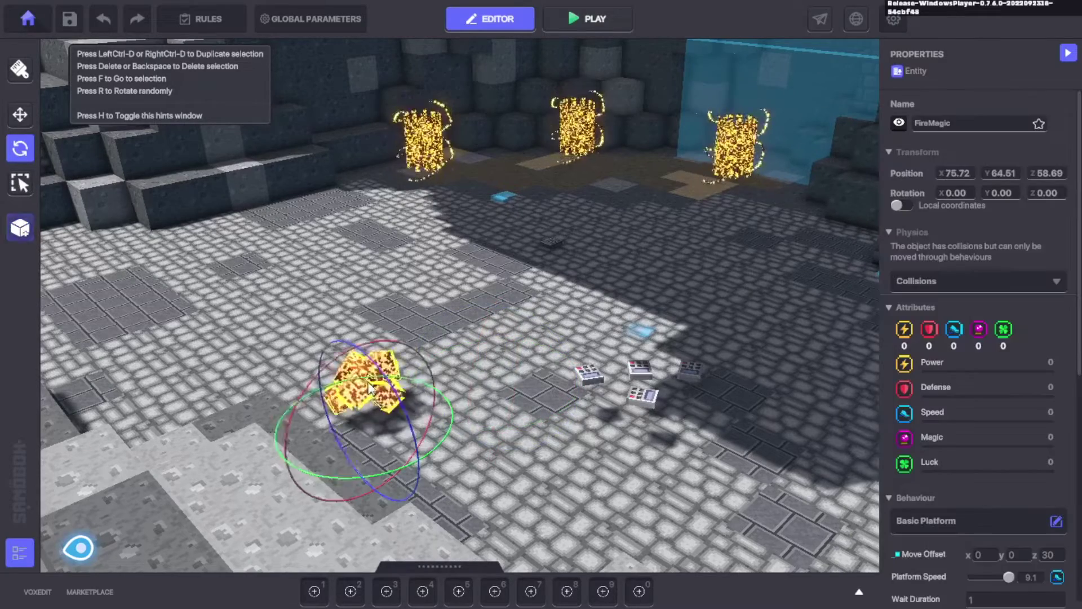
pyautogui.press('Delete')
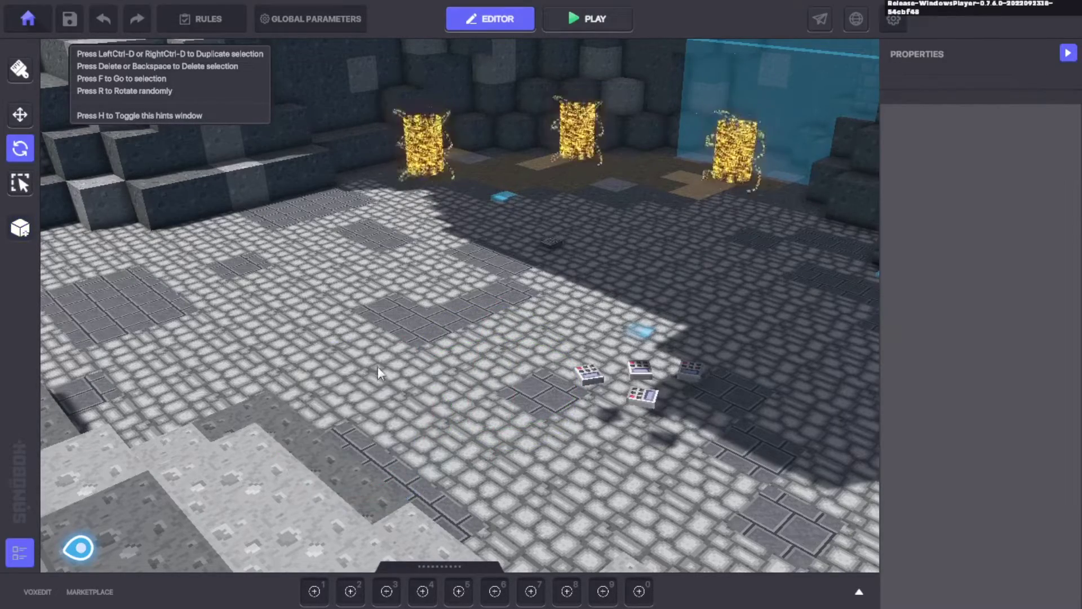
# Select the front NumPad Switch of the spawner cluster and examine its Asset Spawner preset, components and tags
pyautogui.scroll(2, 623, 391)
pyautogui.press('d')
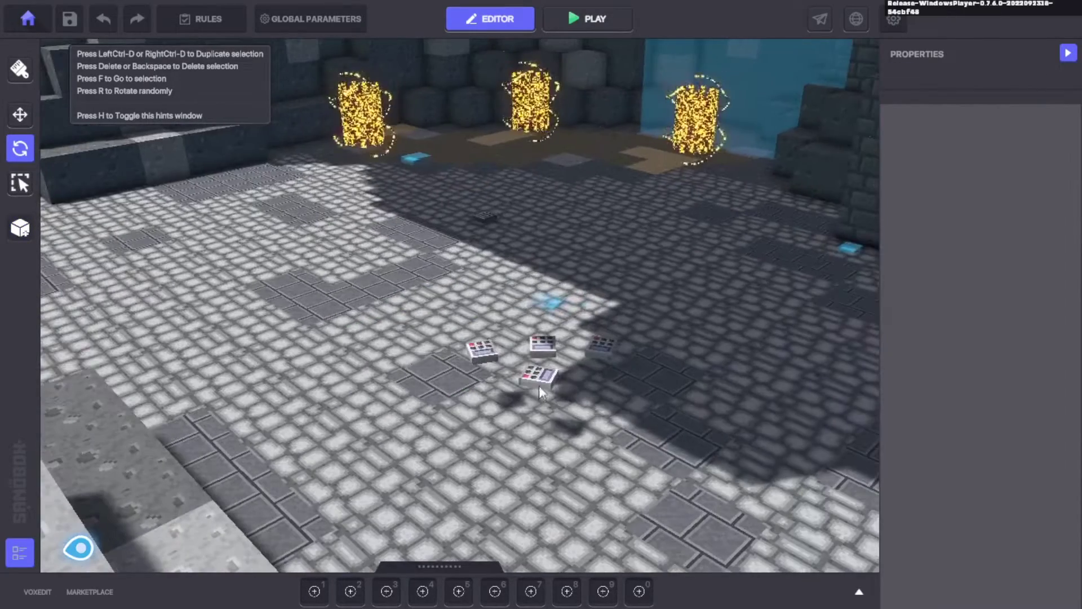
pyautogui.click(540, 391)
pyautogui.click(548, 385)
pyautogui.moveTo(558, 429); pyautogui.dragTo(623, 473, button='right')
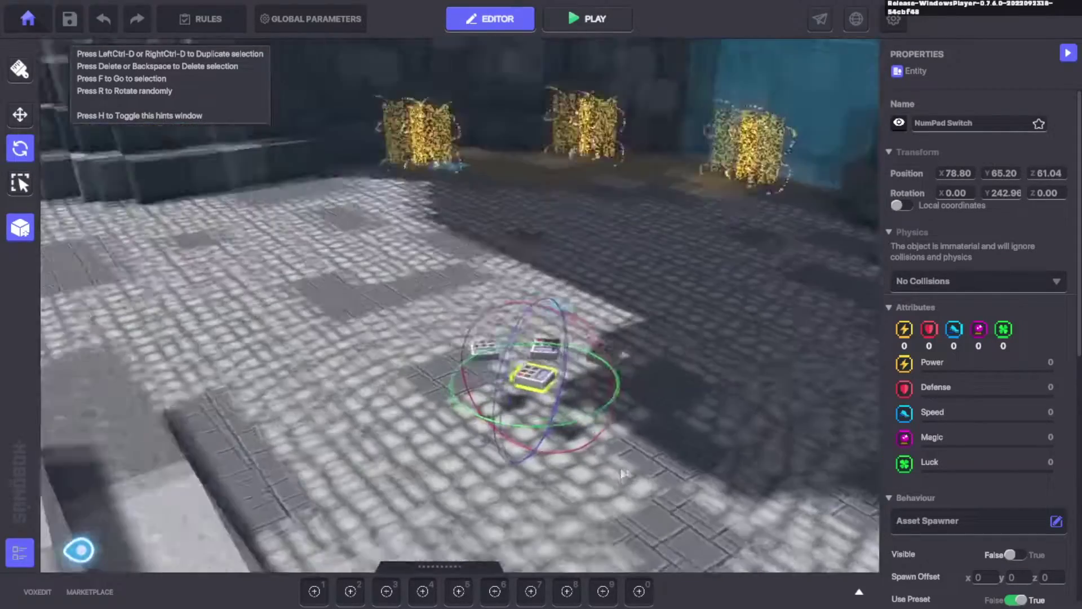
pyautogui.scroll(-5, 1054, 377)
pyautogui.moveTo(704, 418); pyautogui.dragTo(685, 405, button='right')
pyautogui.moveTo(685, 405); pyautogui.dragTo(694, 422, button='middle')
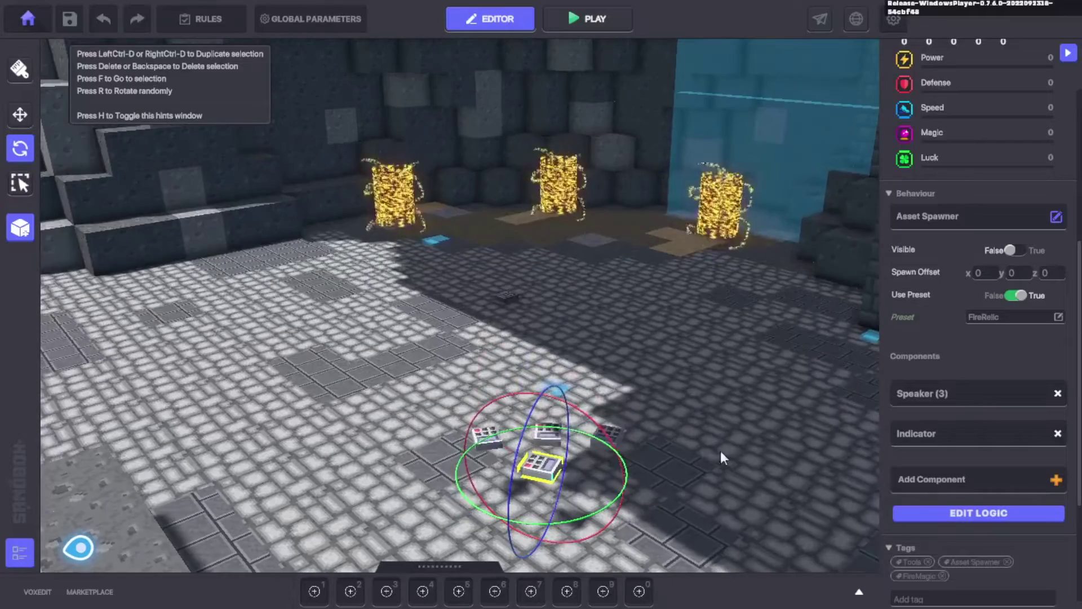
pyautogui.moveTo(753, 438); pyautogui.dragTo(647, 365, button='right')
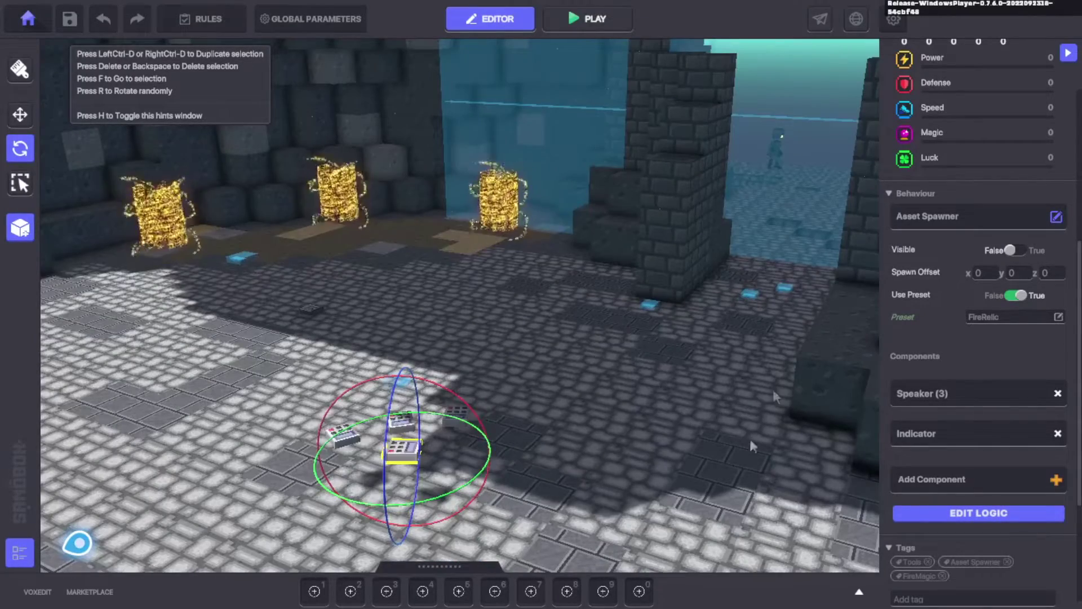
pyautogui.moveTo(654, 320); pyautogui.dragTo(520, 337, button='right')
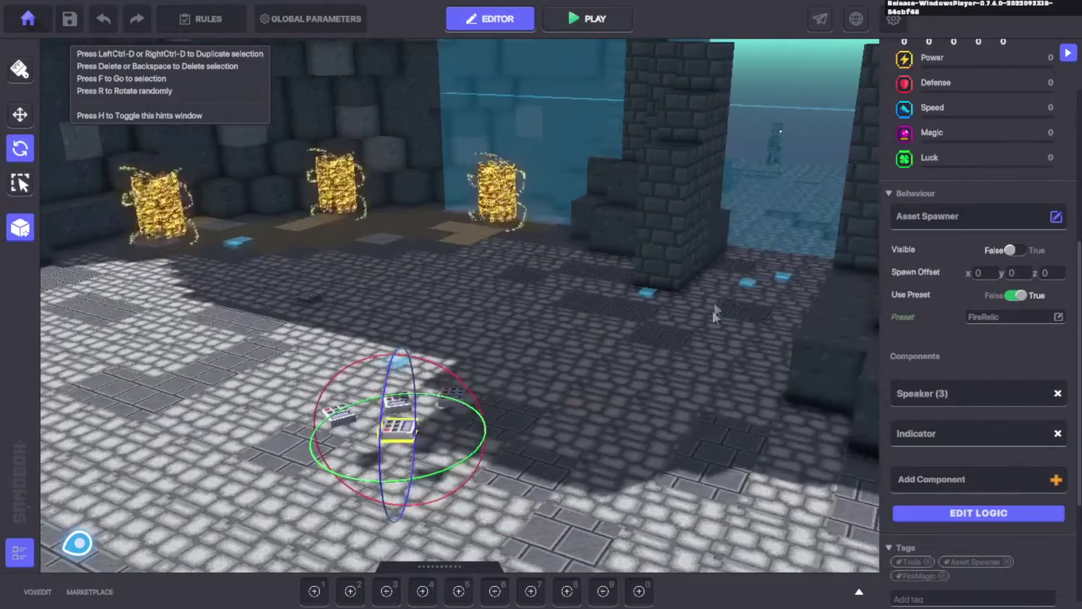
# Inspect the Speaker settings of the floor trigger by the wall opening and the blue walls' Message to Destroy
pyautogui.click(782, 275)
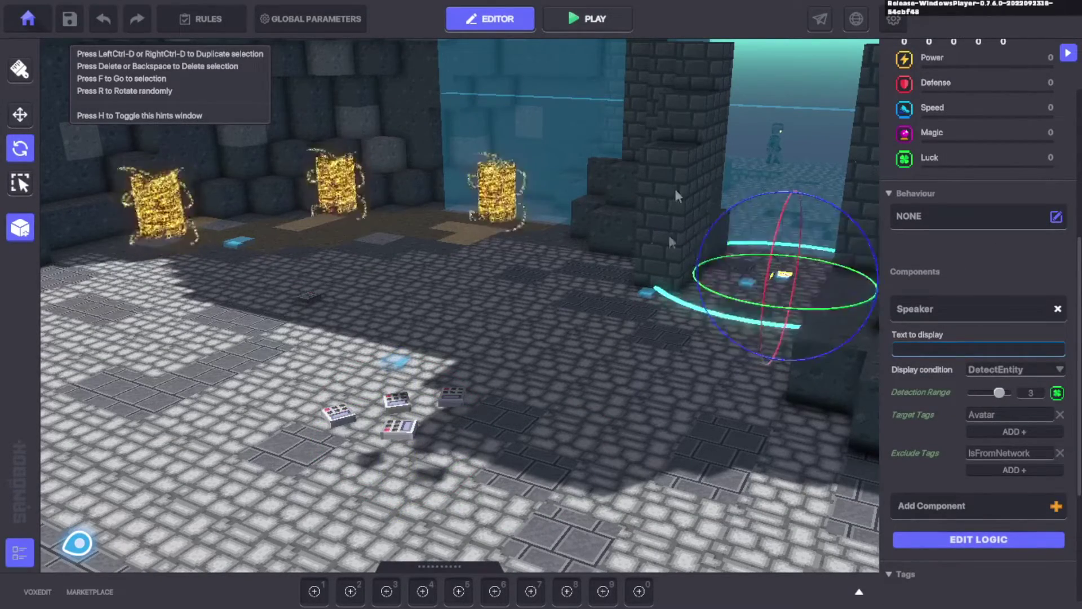
pyautogui.click(777, 296)
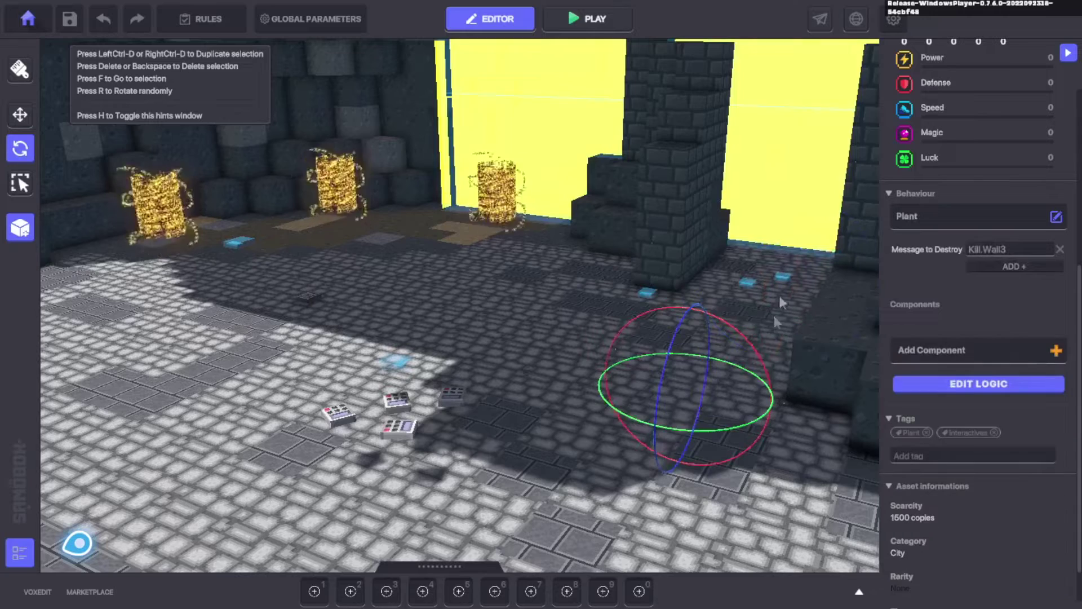
pyautogui.click(473, 421)
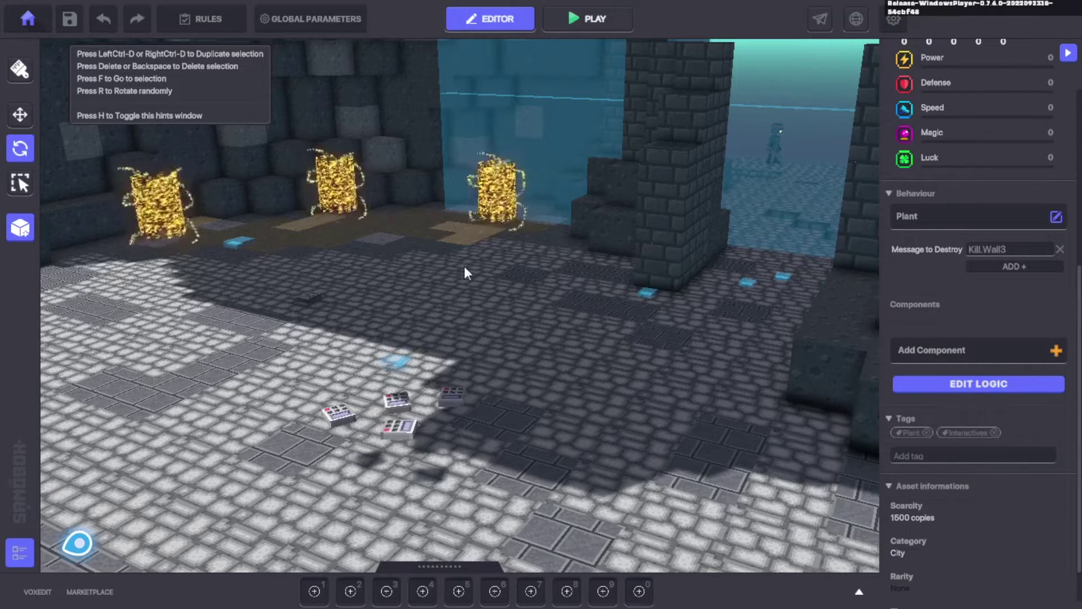
pyautogui.scroll(-5, 485, 281)
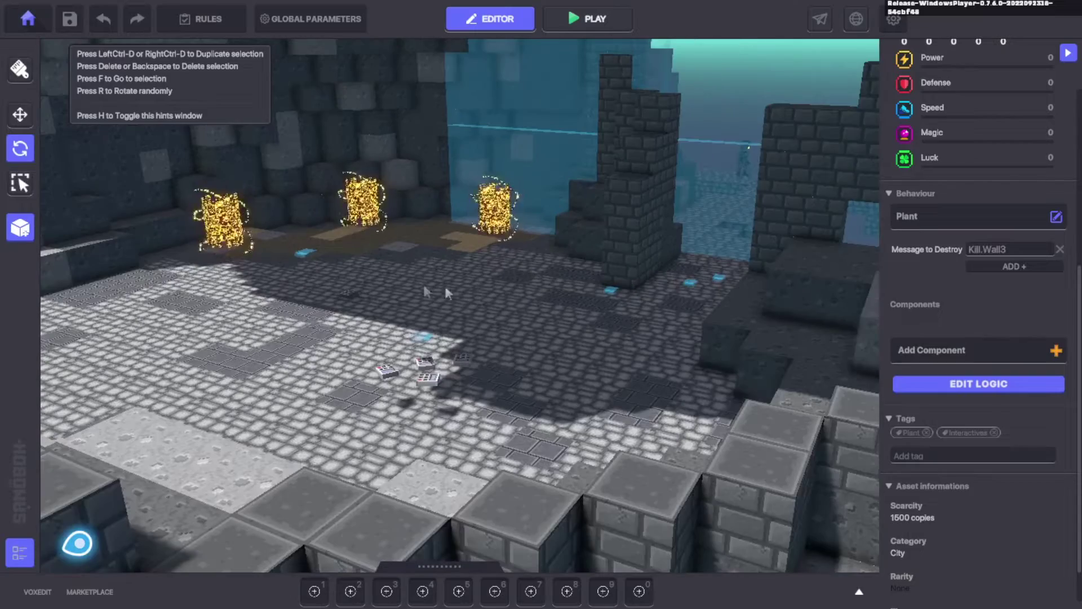
pyautogui.scroll(-3, 382, 338)
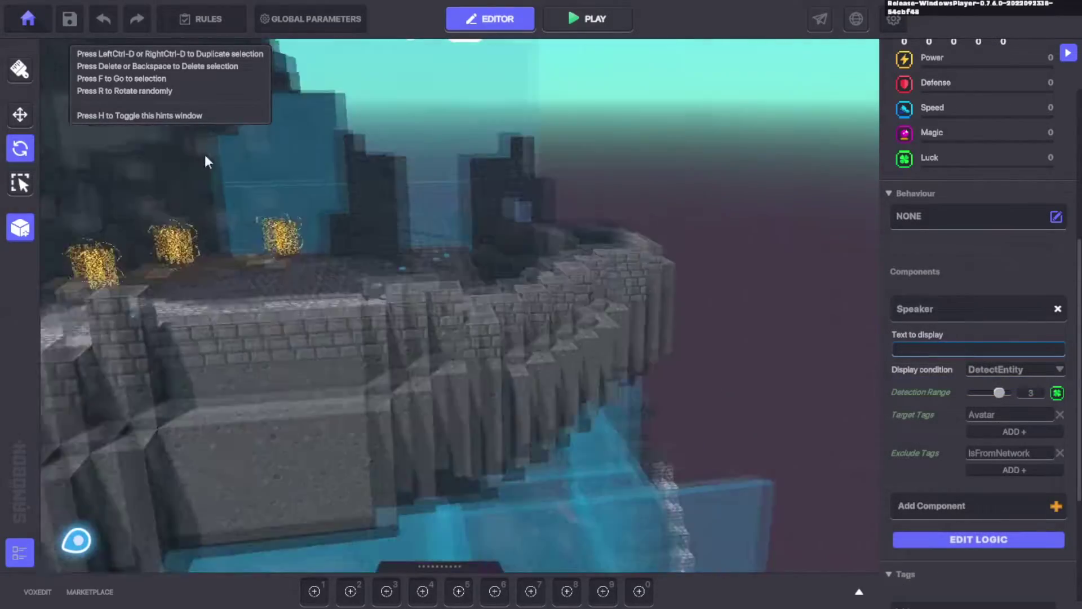
pyautogui.scroll(5, 485, 355)
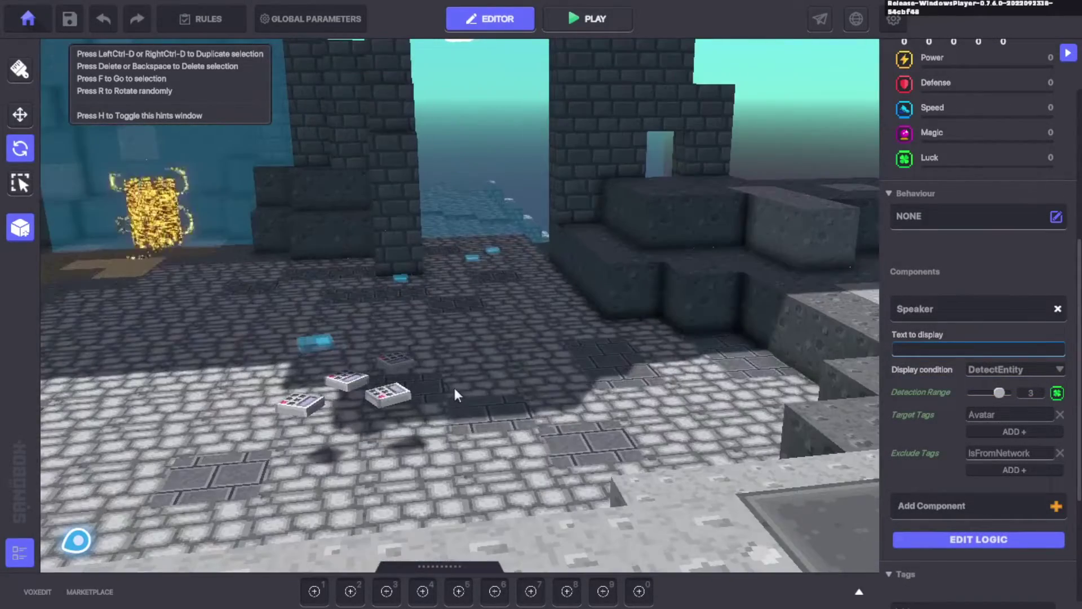
# Reselect the front spawner in the cluster and review its Asset Spawner settings from several angles across the arena
pyautogui.click(388, 394)
pyautogui.moveTo(707, 481); pyautogui.dragTo(722, 462, button='right')
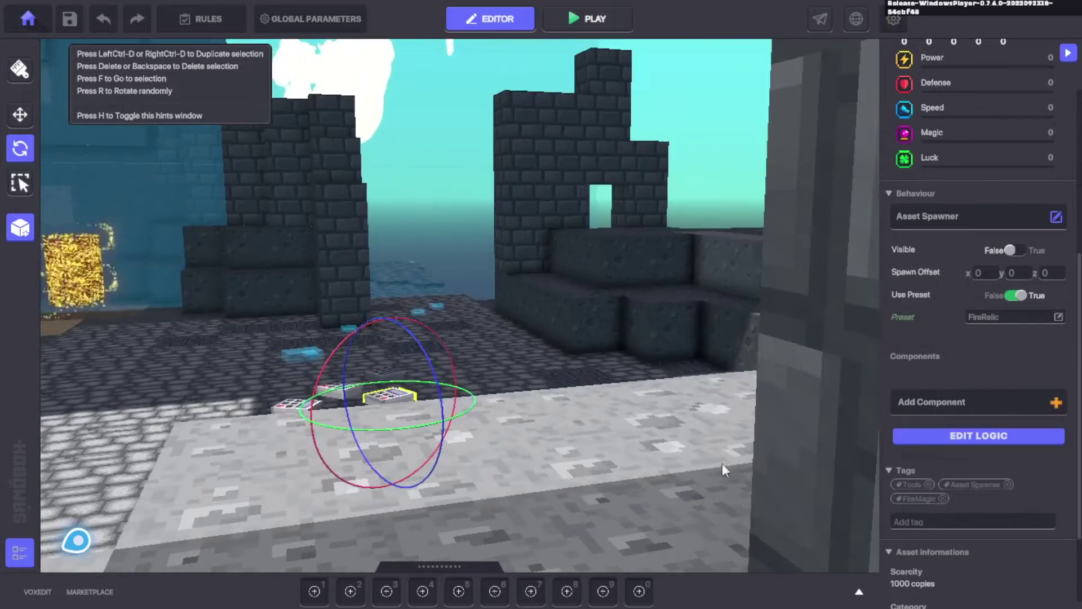
pyautogui.moveTo(536, 421); pyautogui.dragTo(426, 473, button='right')
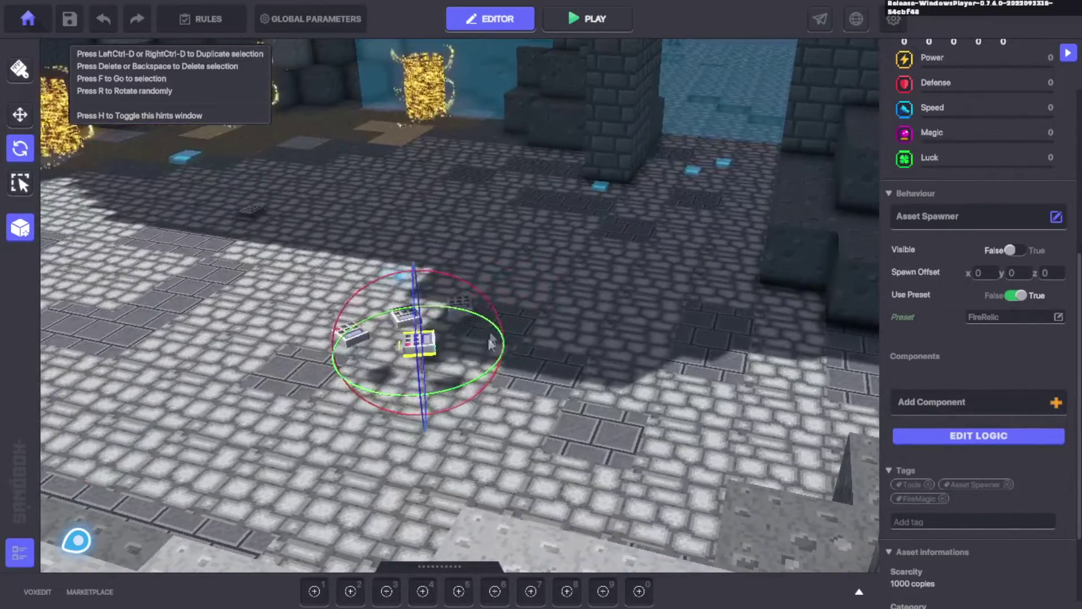
pyautogui.moveTo(521, 390); pyautogui.dragTo(578, 366, button='right')
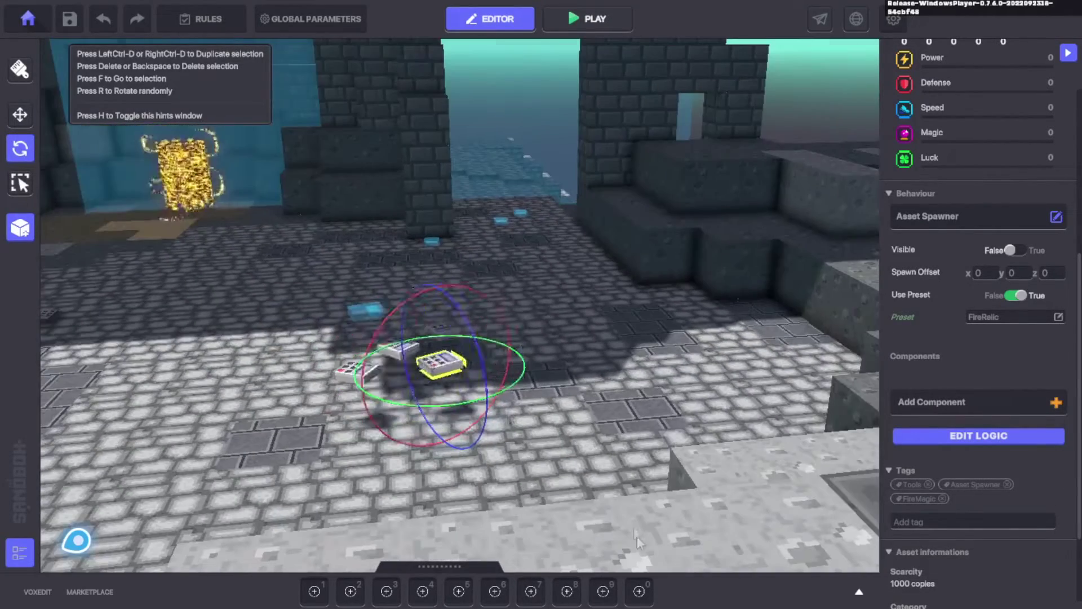
pyautogui.moveTo(472, 371); pyautogui.dragTo(451, 347, button='right')
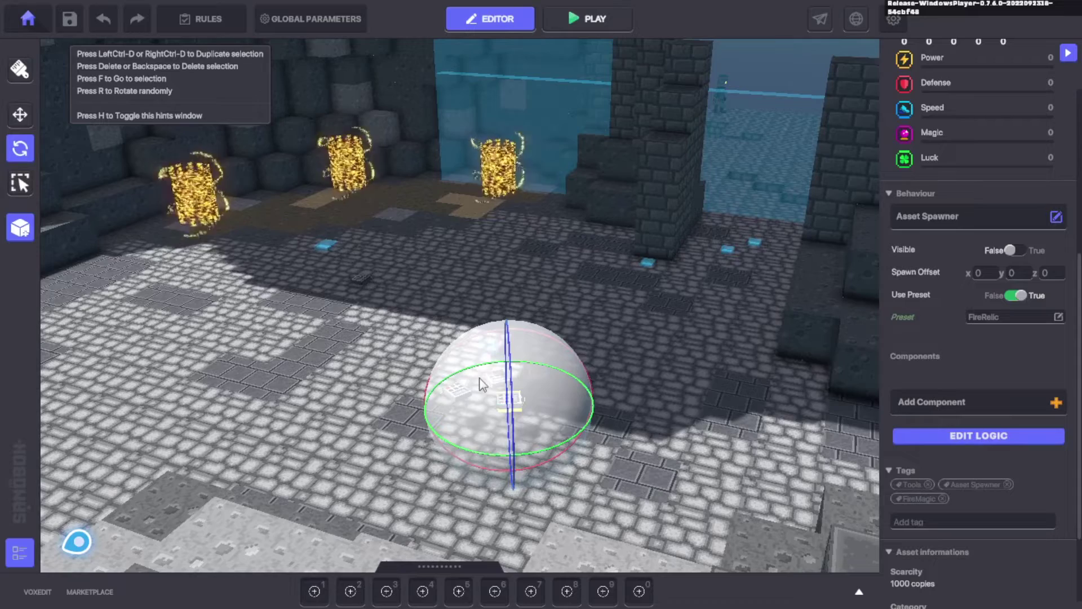
pyautogui.moveTo(552, 388); pyautogui.dragTo(490, 389, button='right')
pyautogui.moveTo(524, 345); pyautogui.dragTo(514, 407, button='right')
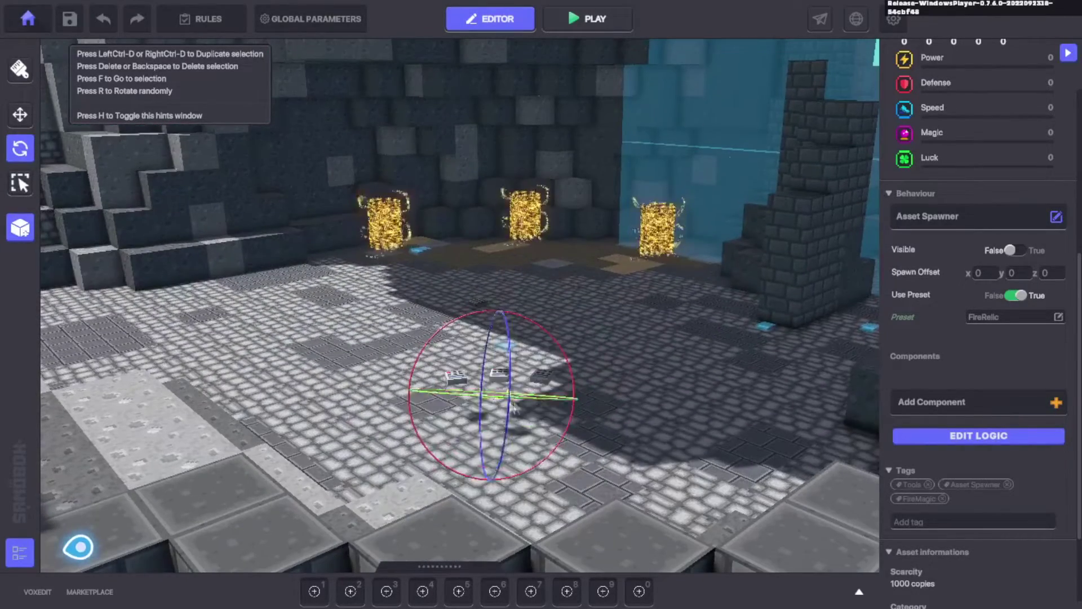
pyautogui.click(490, 383)
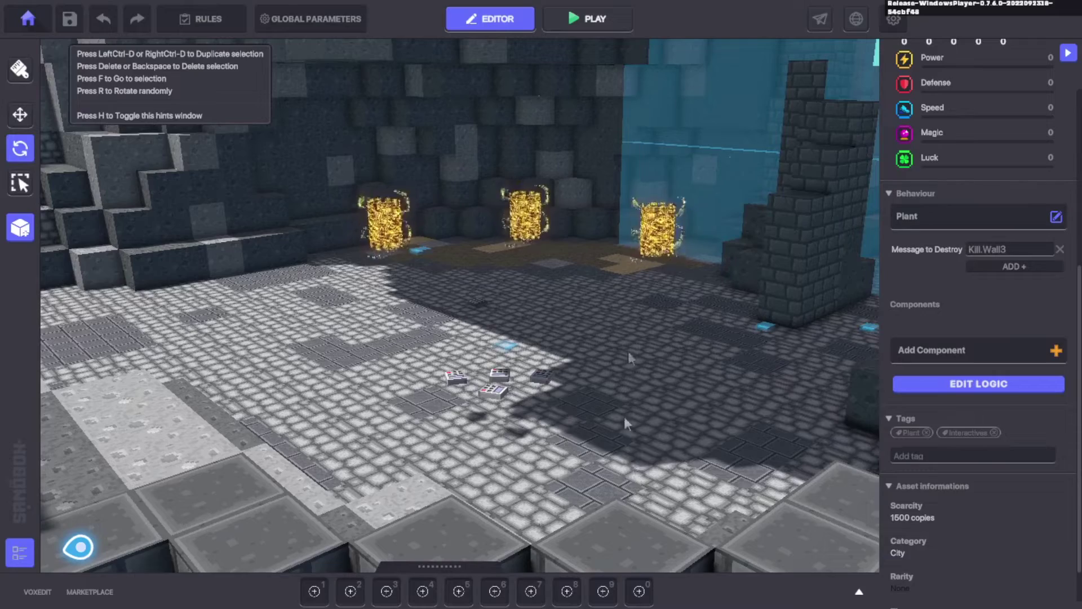
pyautogui.click(521, 388)
pyautogui.moveTo(522, 389); pyautogui.dragTo(588, 402, button='right')
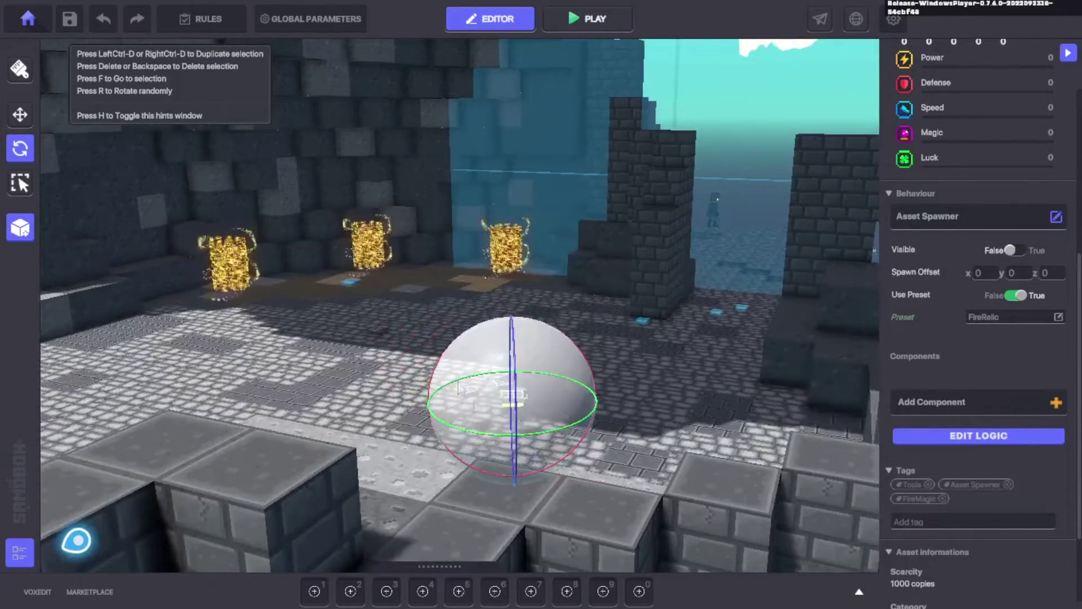
# Go to the row of switches beneath the arena and inspect the Health component on several of them
pyautogui.moveTo(683, 443); pyautogui.dragTo(620, 249, button='right')
pyautogui.click(619, 250)
pyautogui.press('f')
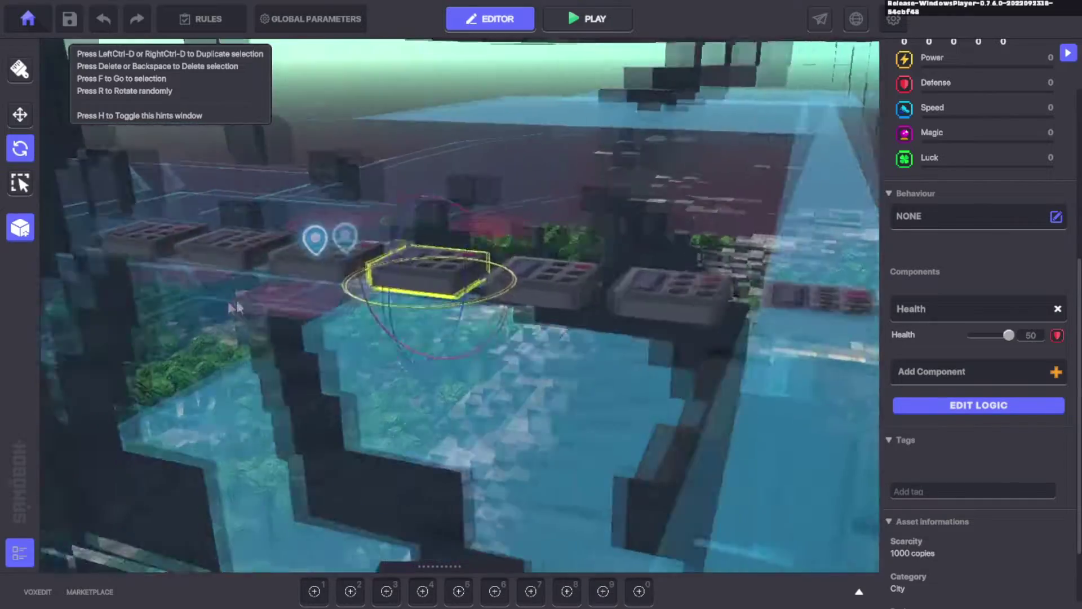
pyautogui.moveTo(230, 304); pyautogui.dragTo(501, 354, button='right')
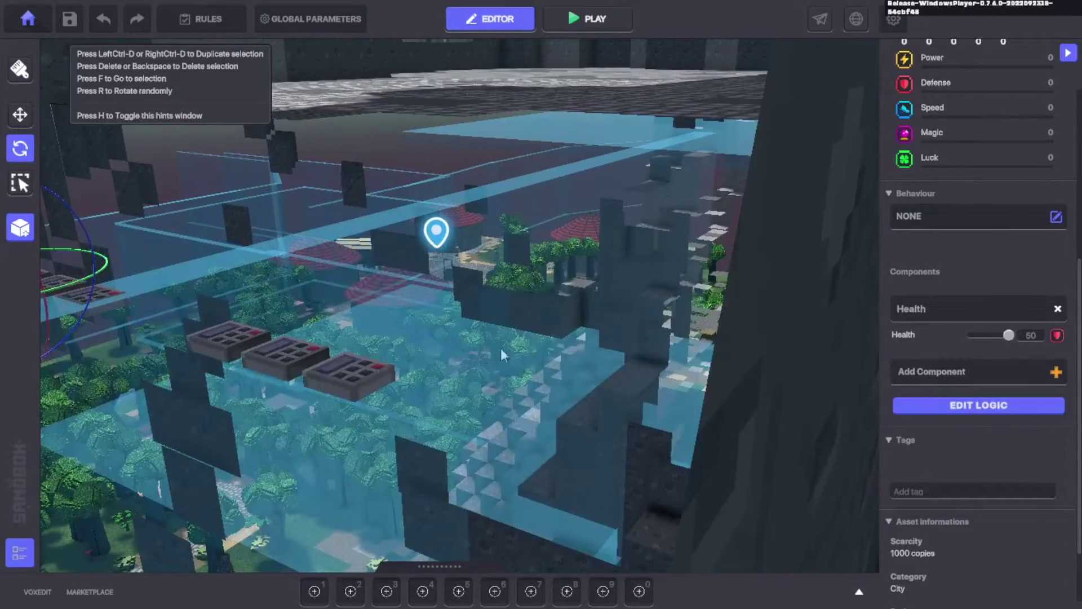
pyautogui.click(352, 374)
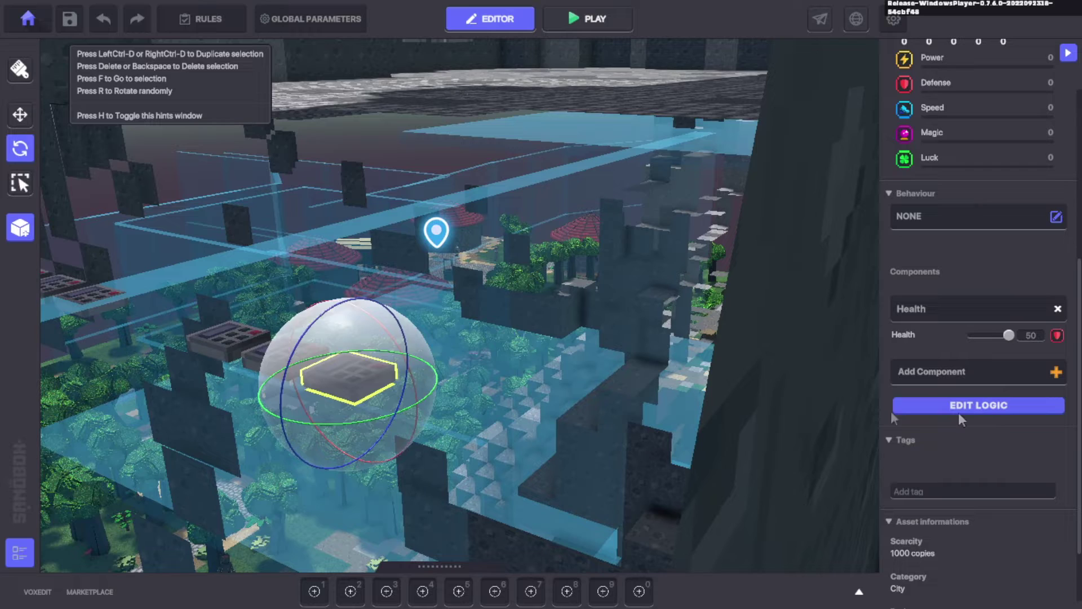
pyautogui.click(217, 342)
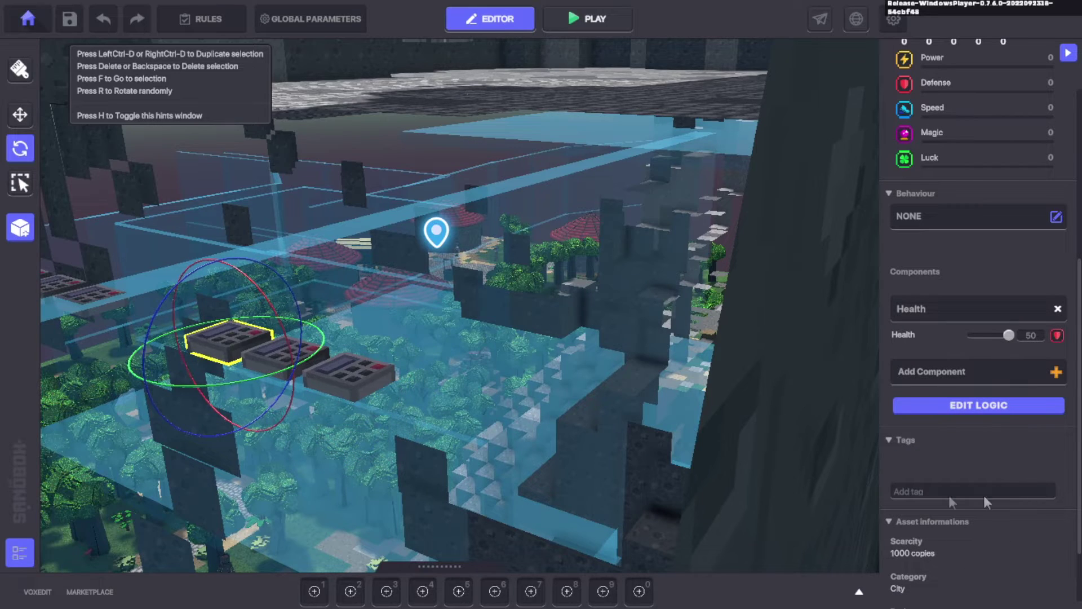
pyautogui.press('a')
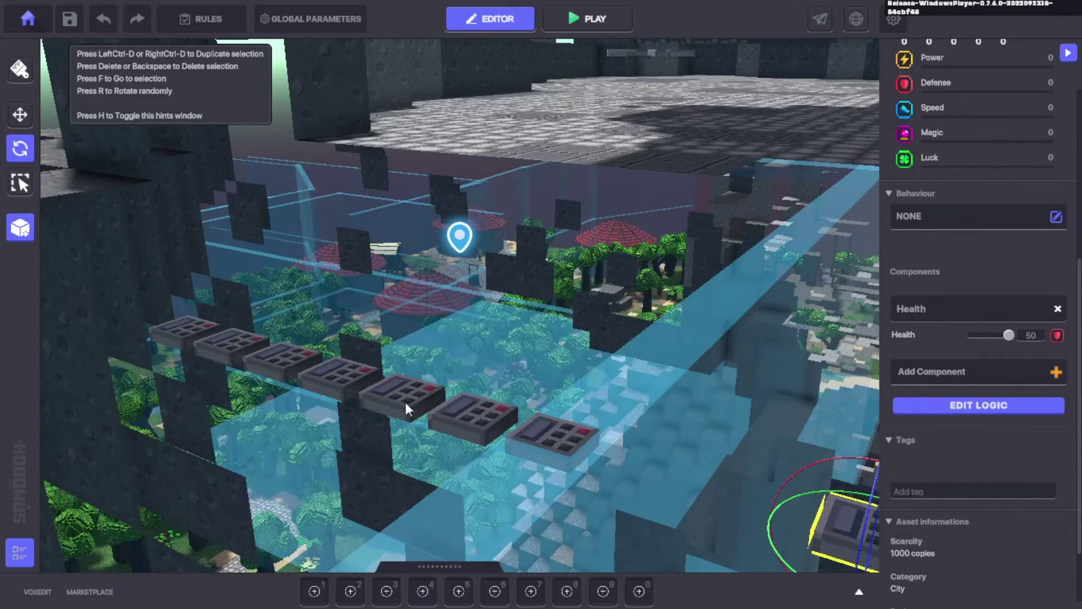
pyautogui.click(405, 402)
pyautogui.press('d')
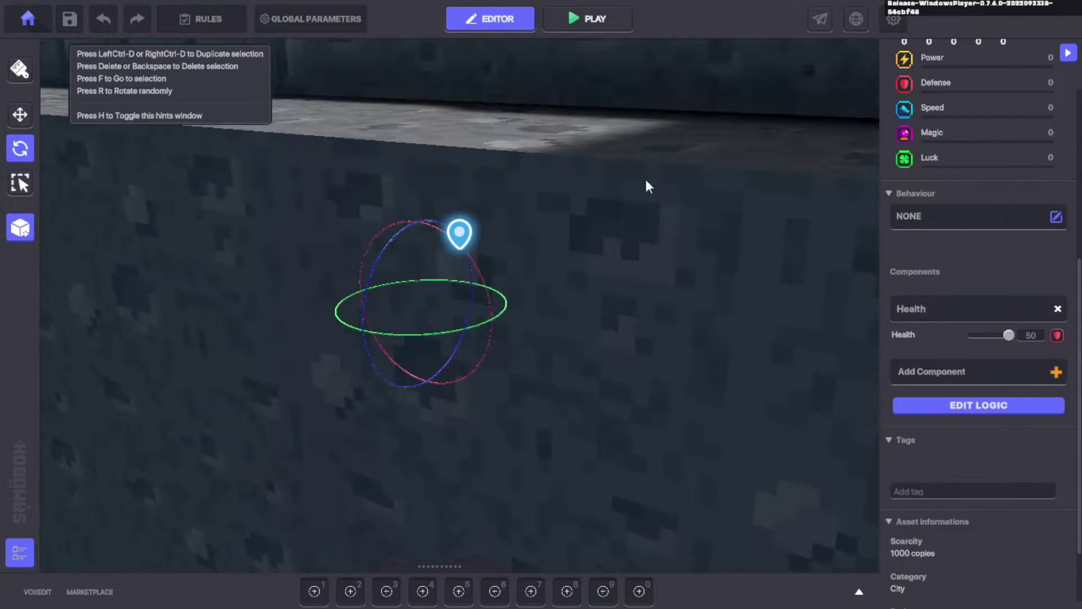
pyautogui.press('w')
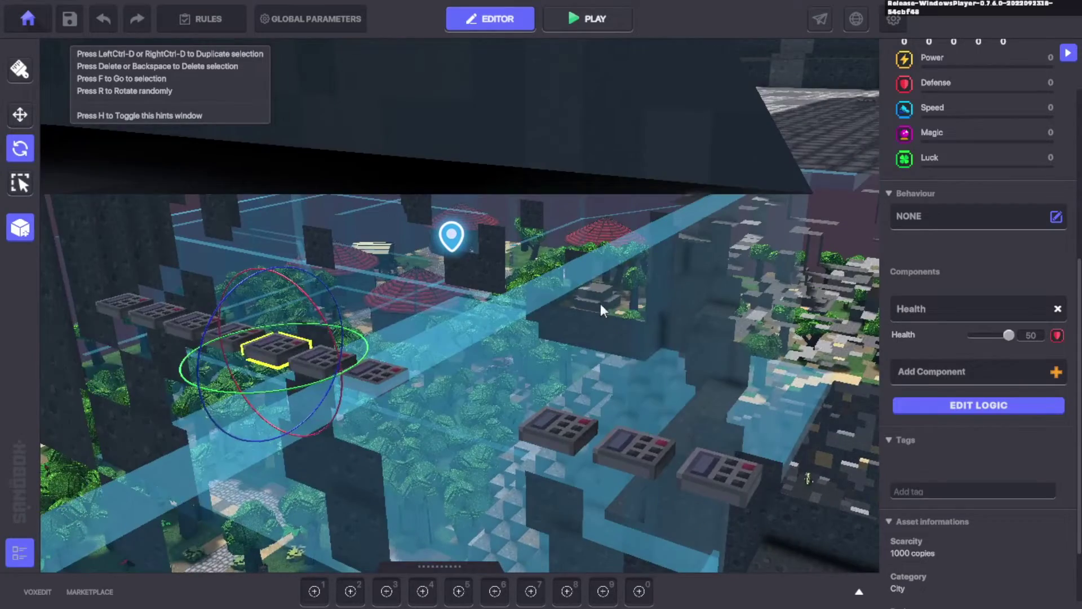
# Return to the arena above and recheck the front spawner's FireRelic preset and FireMagic tag
pyautogui.press('s')
pyautogui.press('a')
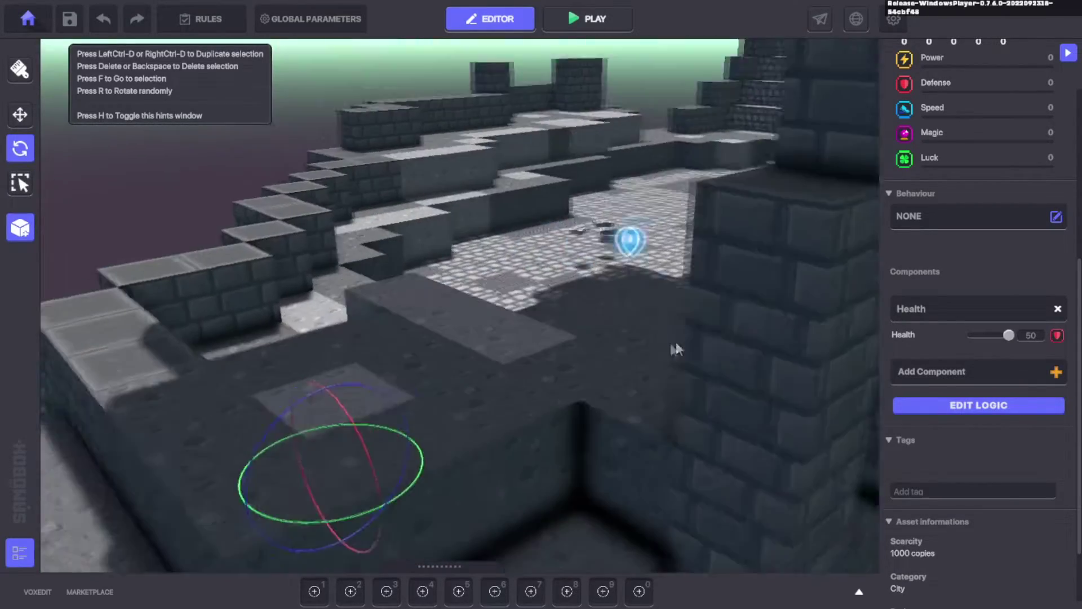
pyautogui.moveTo(486, 367); pyautogui.dragTo(723, 176, button='right')
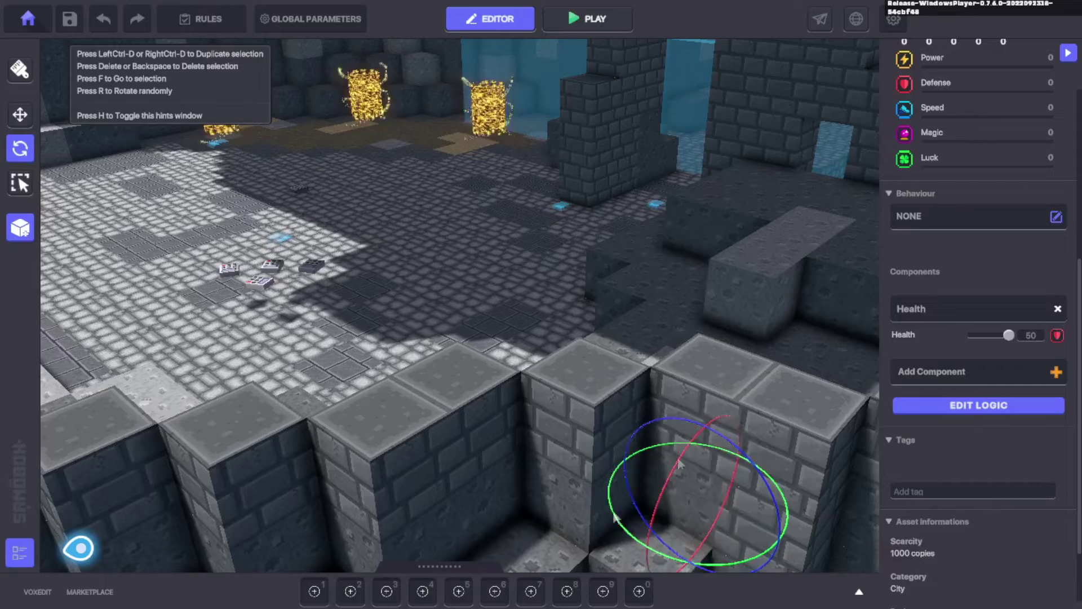
pyautogui.moveTo(509, 438); pyautogui.dragTo(577, 390, button='right')
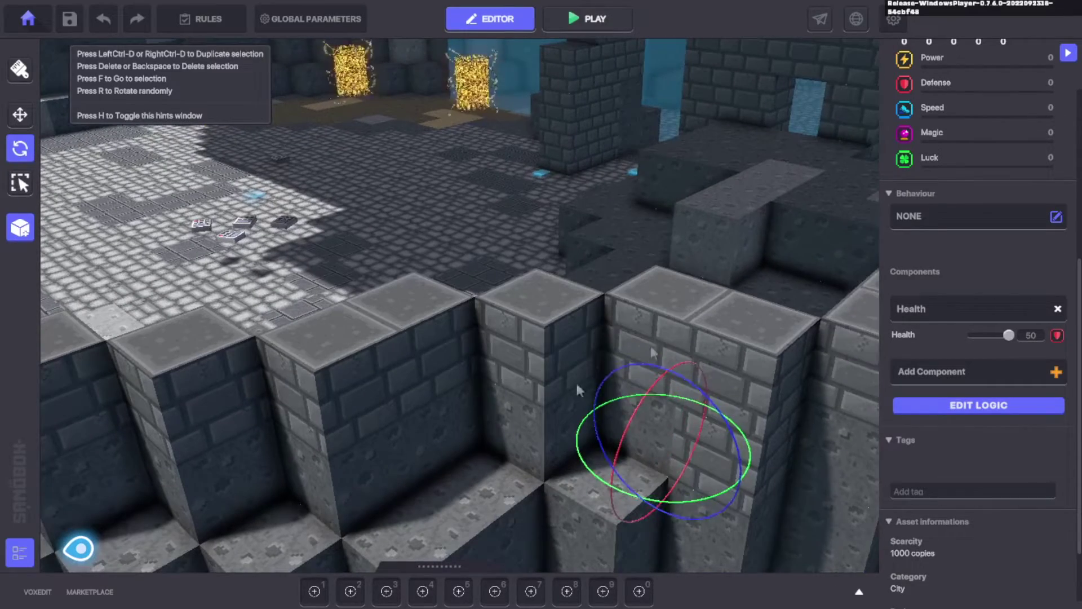
pyautogui.moveTo(653, 415)
pyautogui.mouseDown(button='right')
pyautogui.moveTo(617, 428)
pyautogui.moveTo(642, 421)
pyautogui.moveTo(647, 435)
pyautogui.mouseUp(button='right')
pyautogui.moveTo(699, 472); pyautogui.dragTo(752, 432, button='right')
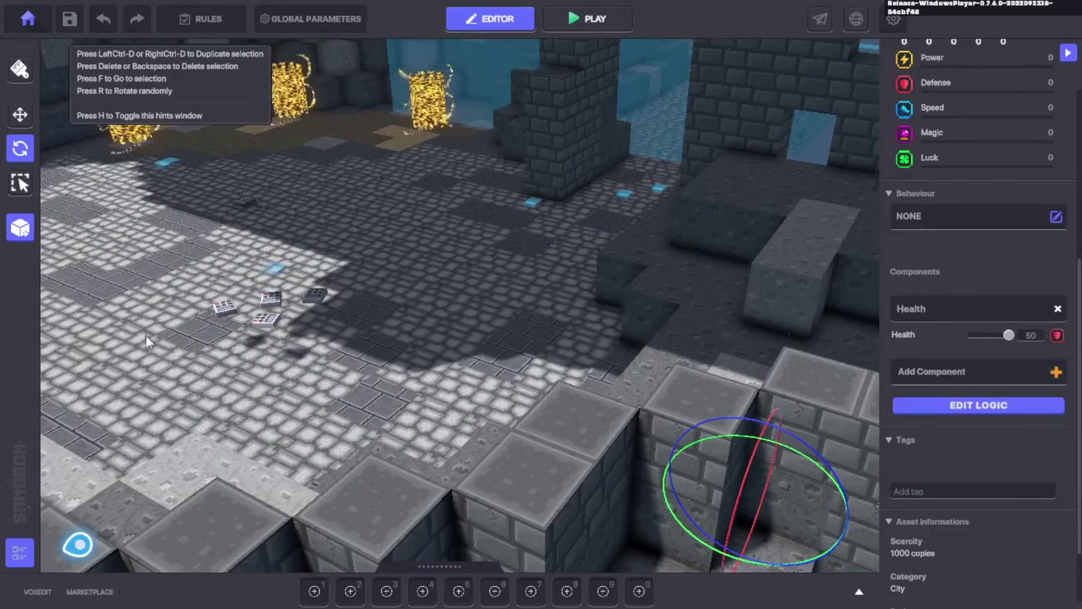
pyautogui.click(269, 320)
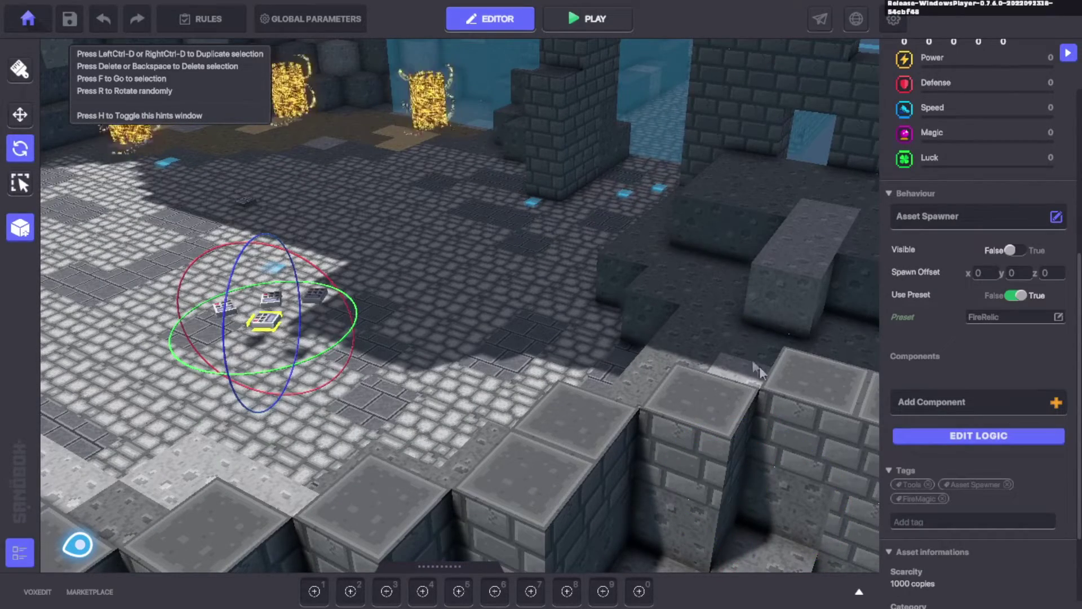
pyautogui.moveTo(768, 491); pyautogui.dragTo(747, 450, button='right')
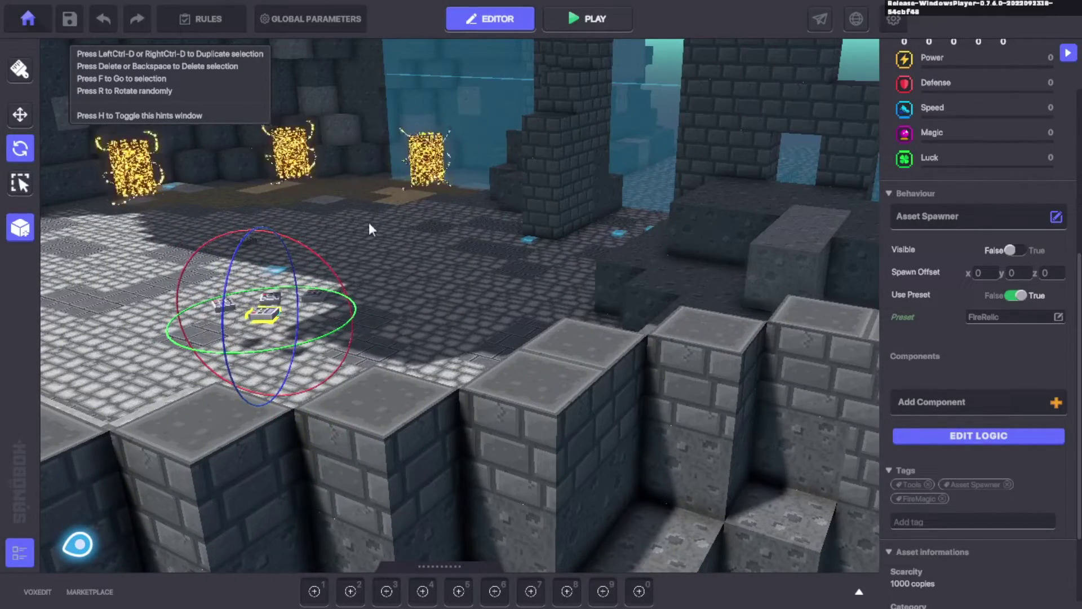
# Place the FireRelic preset on the arena floor beside the spawner cluster and inspect its Message to Destroy and Speaker settings
pyautogui.moveTo(460, 286); pyautogui.dragTo(521, 379, button='right')
pyautogui.press('w')
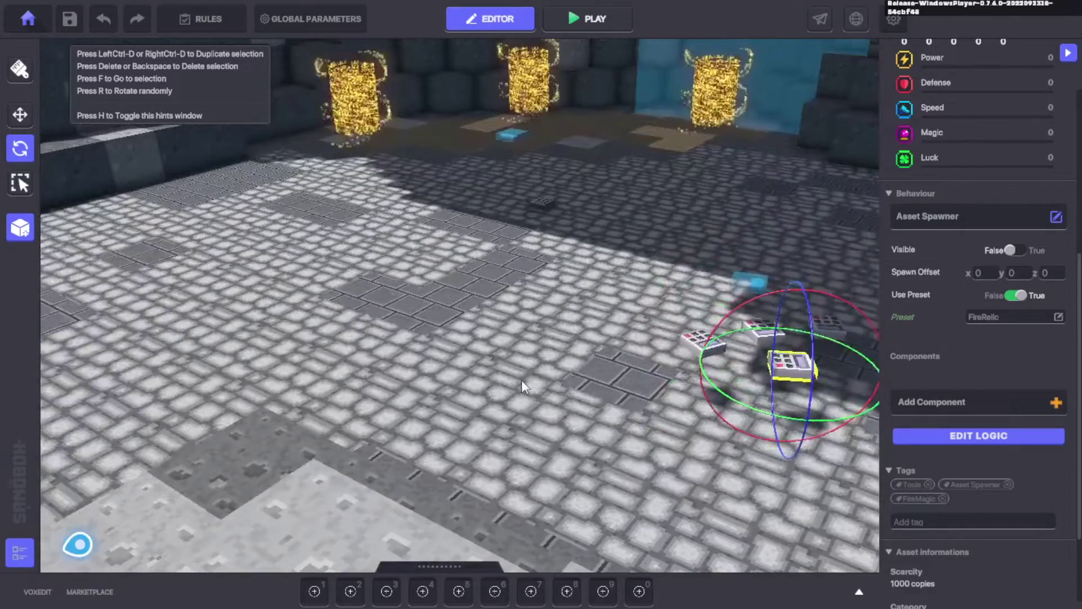
pyautogui.press('Tab')
pyautogui.click(182, 468)
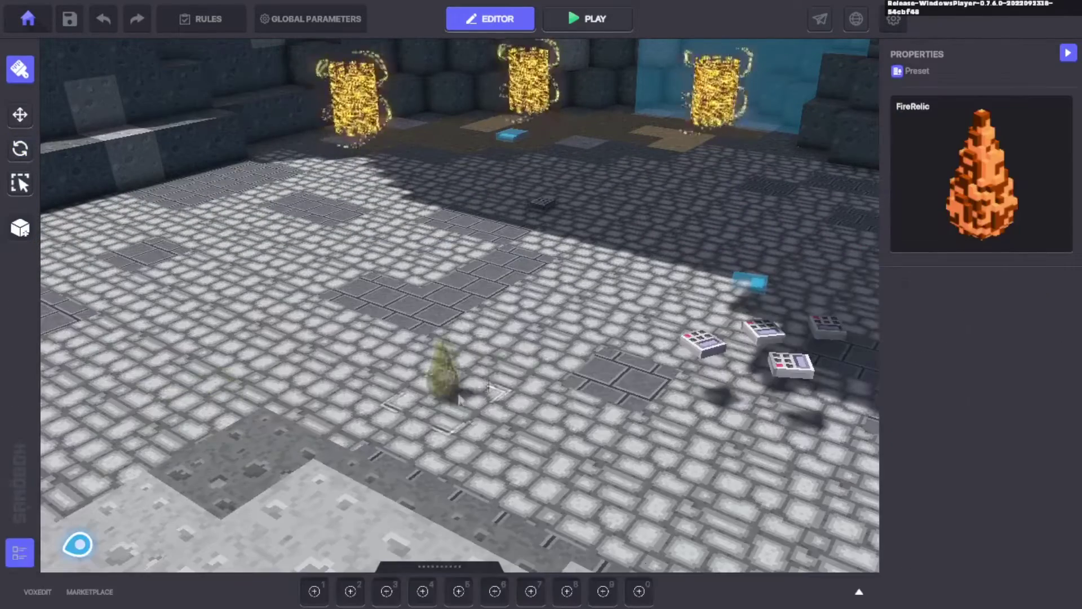
pyautogui.click(534, 396)
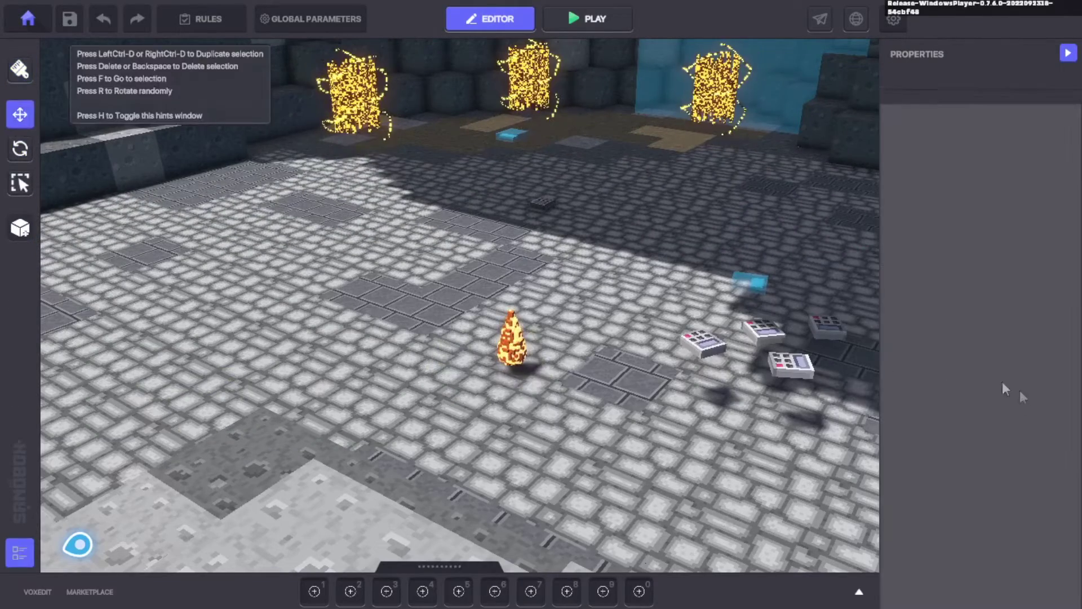
pyautogui.scroll(-3, 1014, 386)
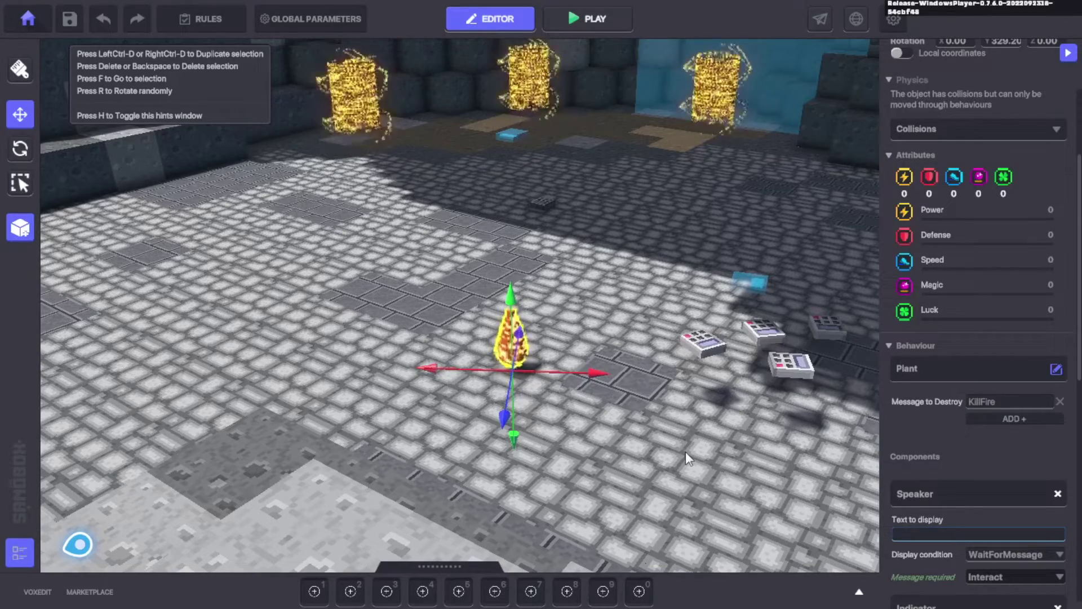
pyautogui.moveTo(675, 311); pyautogui.dragTo(592, 224, button='middle')
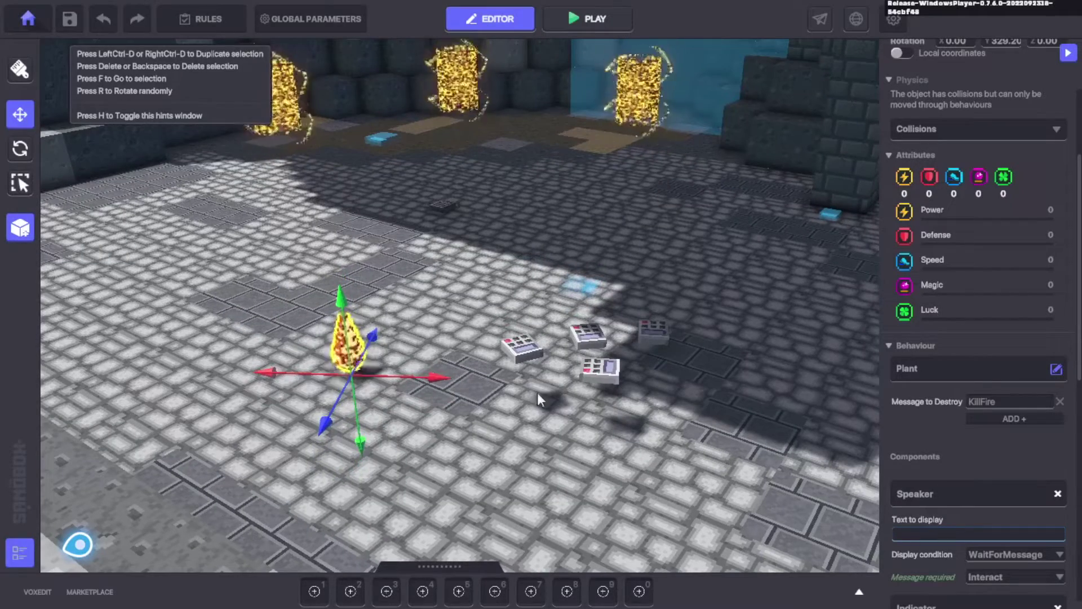
# Select the blue floor trigger behind the spawner cluster and inspect its Speaker text, required message and tag
pyautogui.click(586, 290)
pyautogui.press('f')
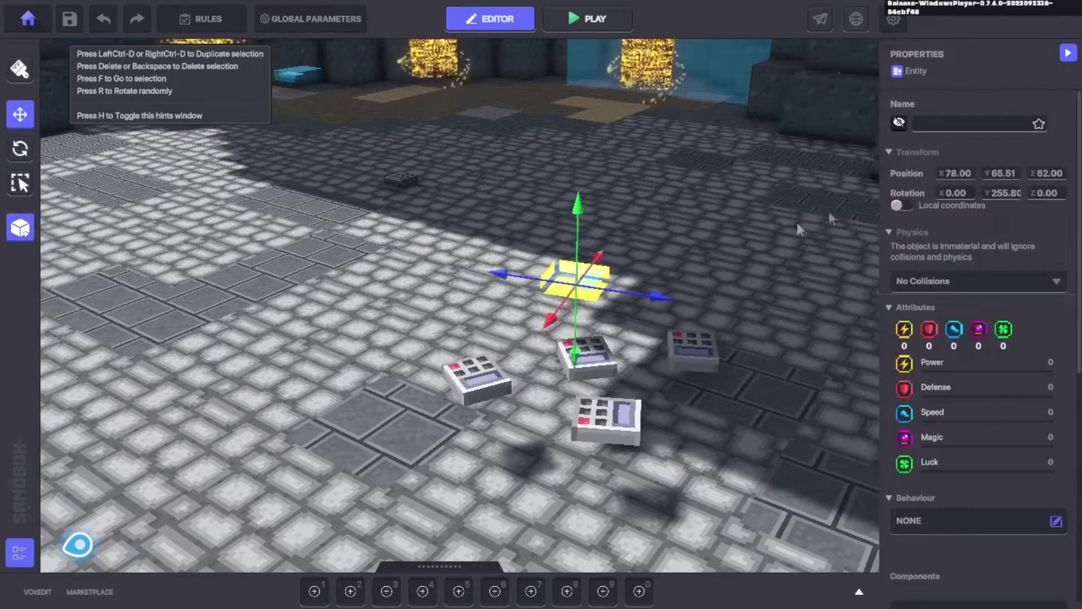
pyautogui.scroll(-5, 979, 270)
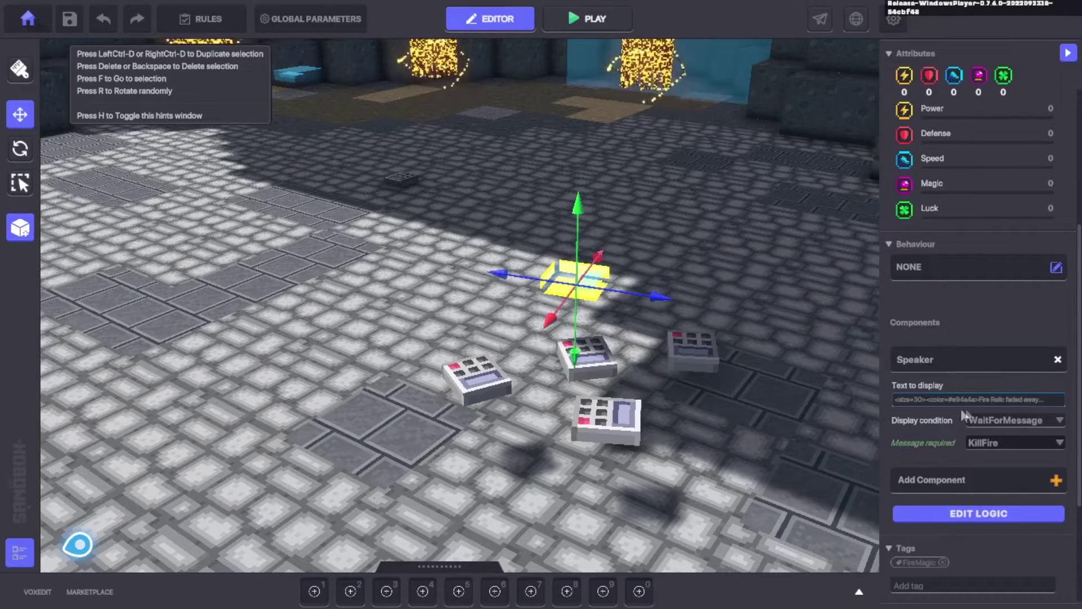
pyautogui.scroll(-3, 807, 365)
# Look over the spawner cluster, the floor trigger and the fire portals from several angles
pyautogui.moveTo(733, 379); pyautogui.dragTo(671, 360, button='right')
pyautogui.moveTo(750, 307); pyautogui.dragTo(634, 350, button='middle')
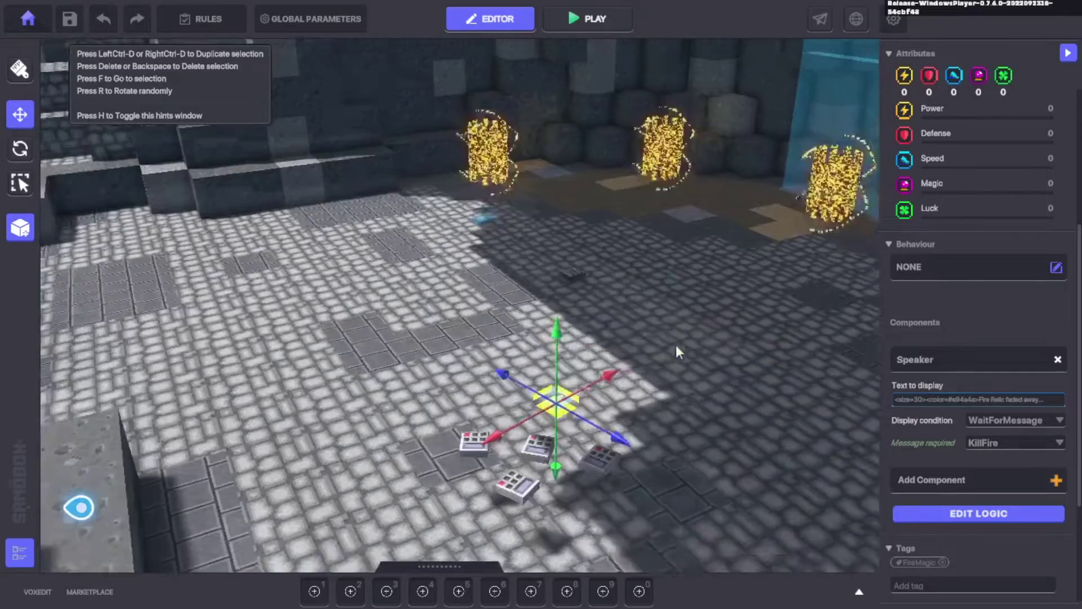
pyautogui.moveTo(633, 350)
pyautogui.mouseDown(button='right')
pyautogui.moveTo(621, 325)
pyautogui.moveTo(626, 338)
pyautogui.mouseUp(button='right')
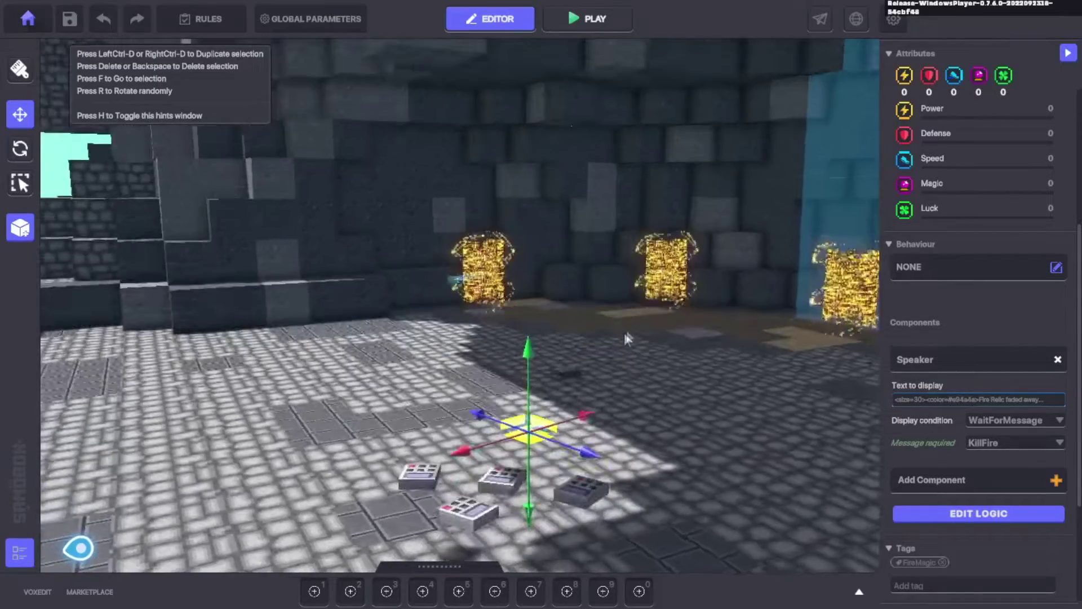
pyautogui.moveTo(627, 349); pyautogui.dragTo(628, 334, button='middle')
pyautogui.moveTo(627, 334); pyautogui.dragTo(607, 363, button='right')
pyautogui.scroll(-3, 607, 363)
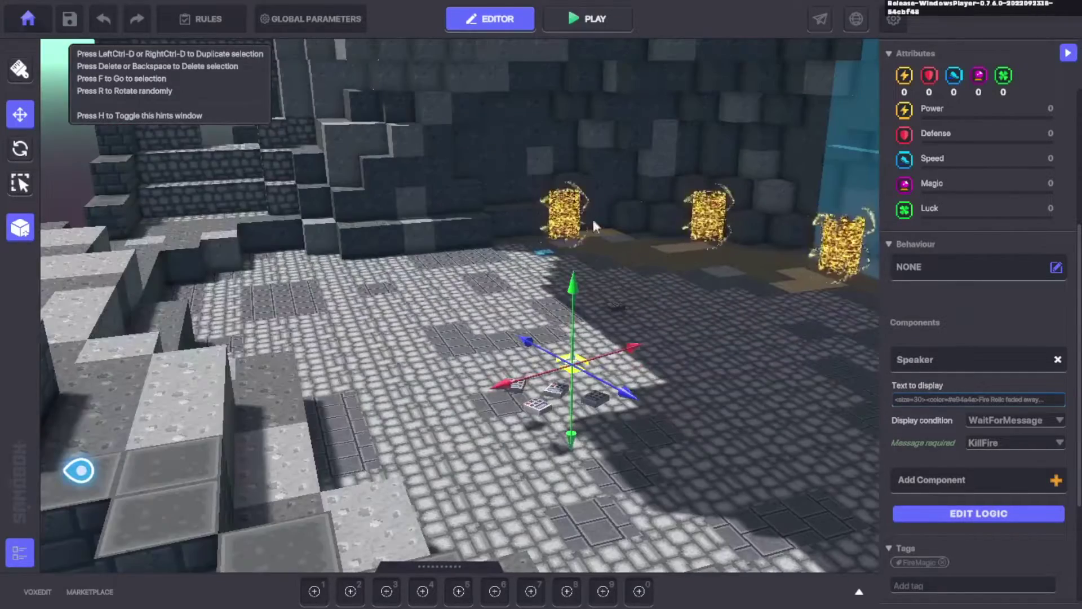
pyautogui.moveTo(592, 216); pyautogui.dragTo(595, 208, button='right')
pyautogui.moveTo(595, 209); pyautogui.dragTo(593, 205, button='middle')
pyautogui.scroll(4, 498, 315)
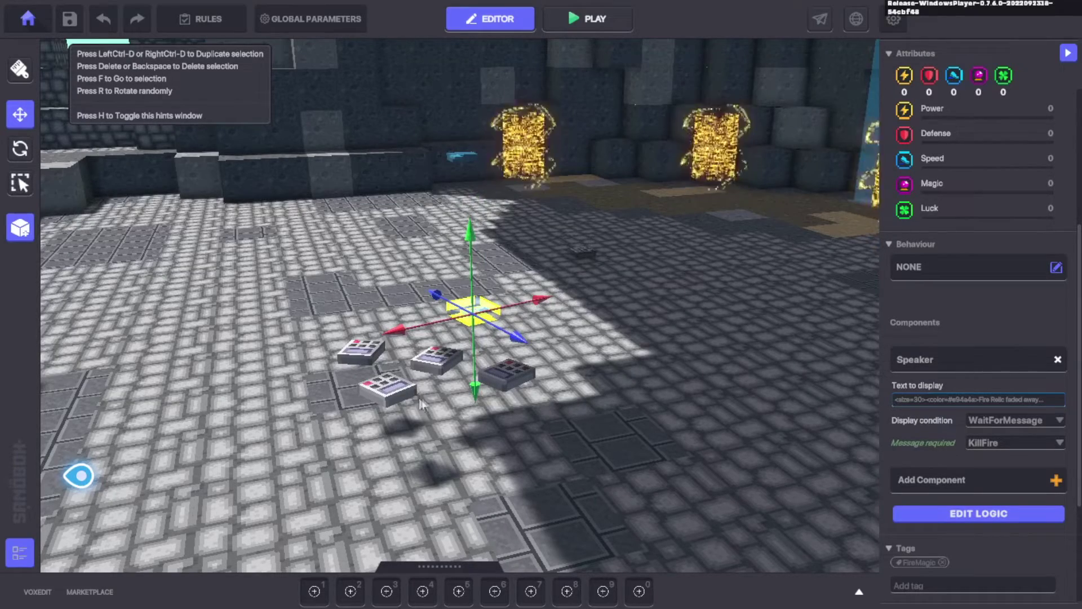
# Select the fire portal beside the arena wall and review its Asset Spawner and Health settings
pyautogui.moveTo(455, 433); pyautogui.dragTo(529, 374, button='right')
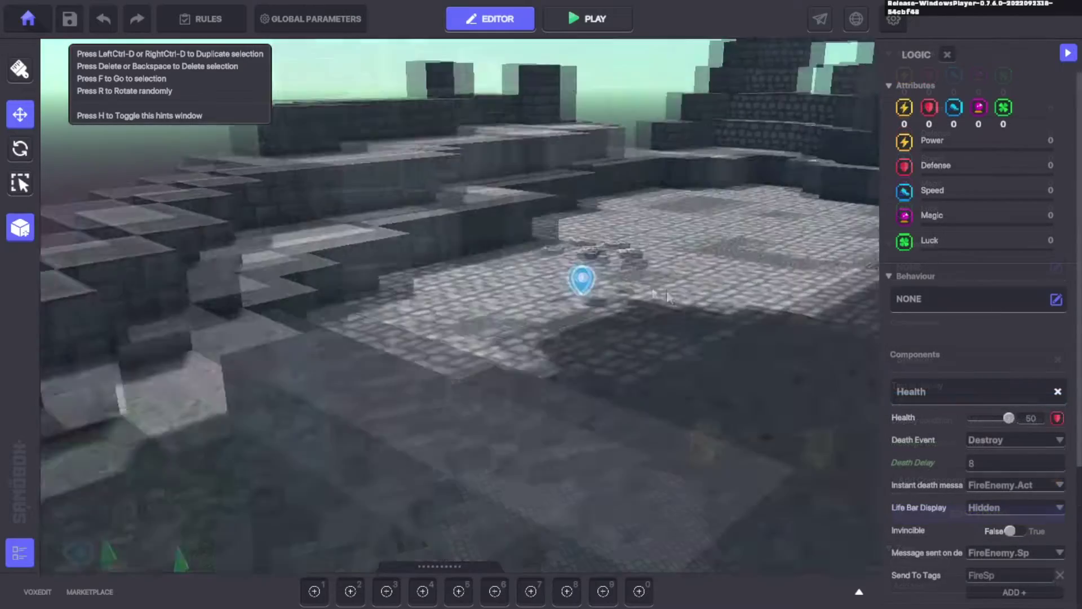
pyautogui.moveTo(591, 324)
pyautogui.mouseDown(button='right')
pyautogui.moveTo(716, 320)
pyautogui.moveTo(725, 191)
pyautogui.mouseUp(button='right')
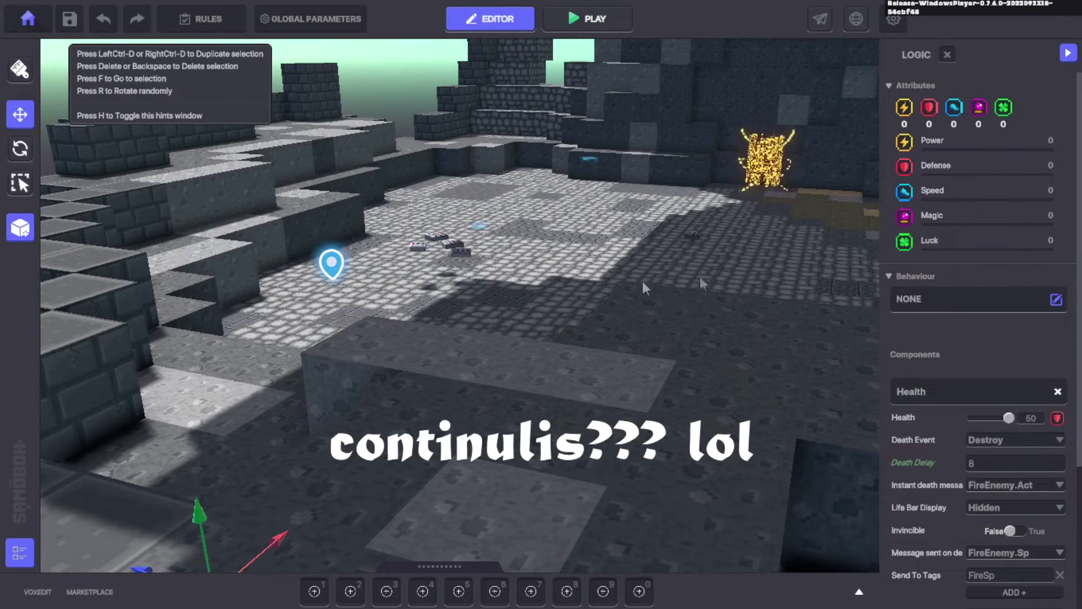
pyautogui.click(784, 162)
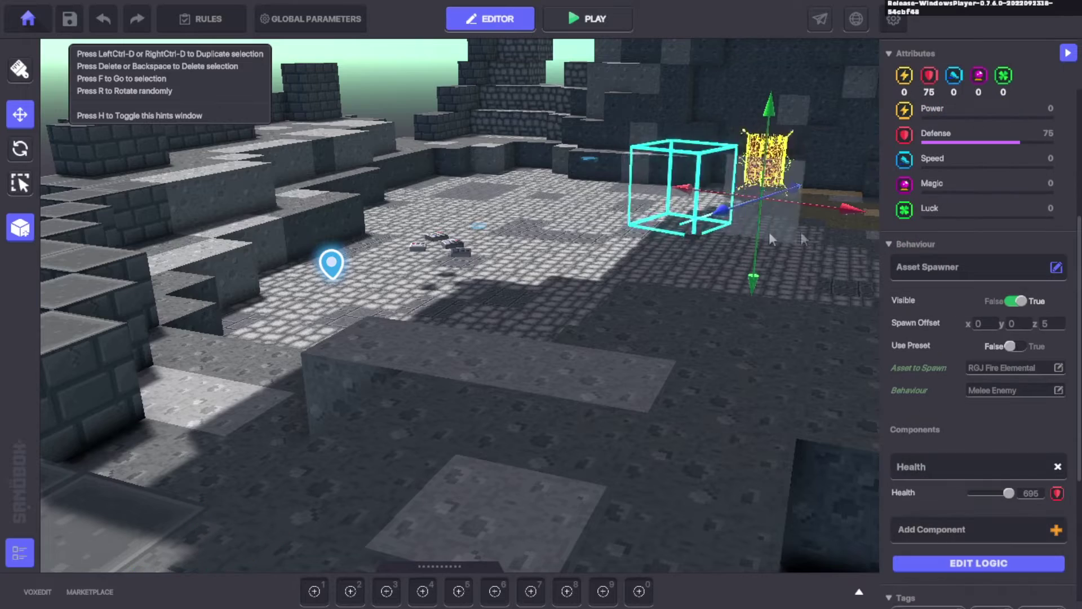
# Go beneath the arena and compare the Death Delay and death messages in the Health logic of three neighbouring switches
pyautogui.moveTo(415, 473)
pyautogui.mouseDown(button='right')
pyautogui.moveTo(365, 439)
pyautogui.moveTo(386, 435)
pyautogui.moveTo(266, 405)
pyautogui.moveTo(312, 419)
pyautogui.moveTo(301, 431)
pyautogui.moveTo(315, 439)
pyautogui.mouseUp(button='right')
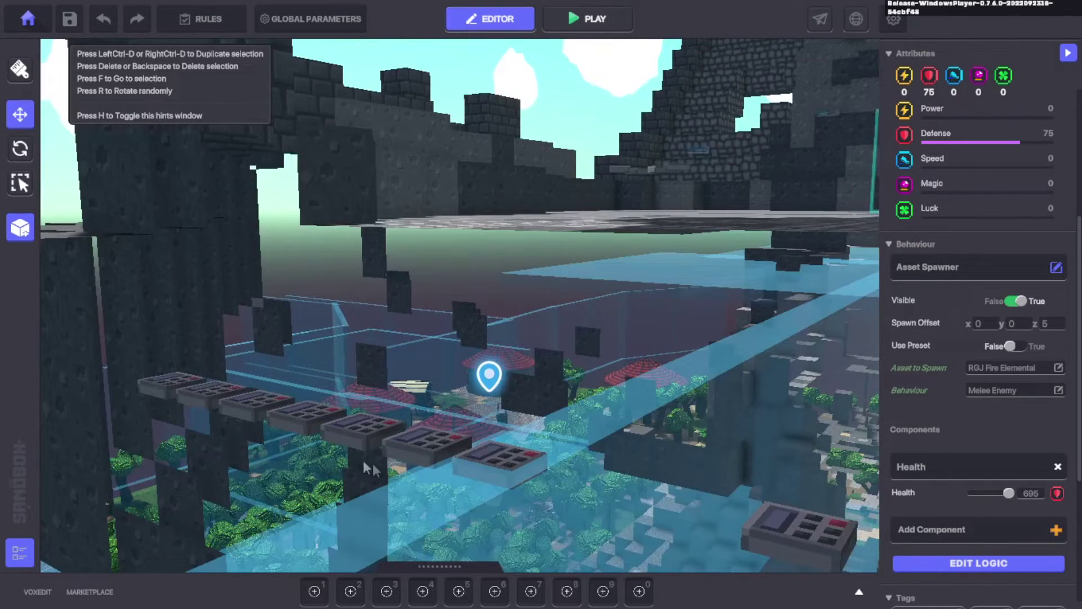
pyautogui.click(496, 454)
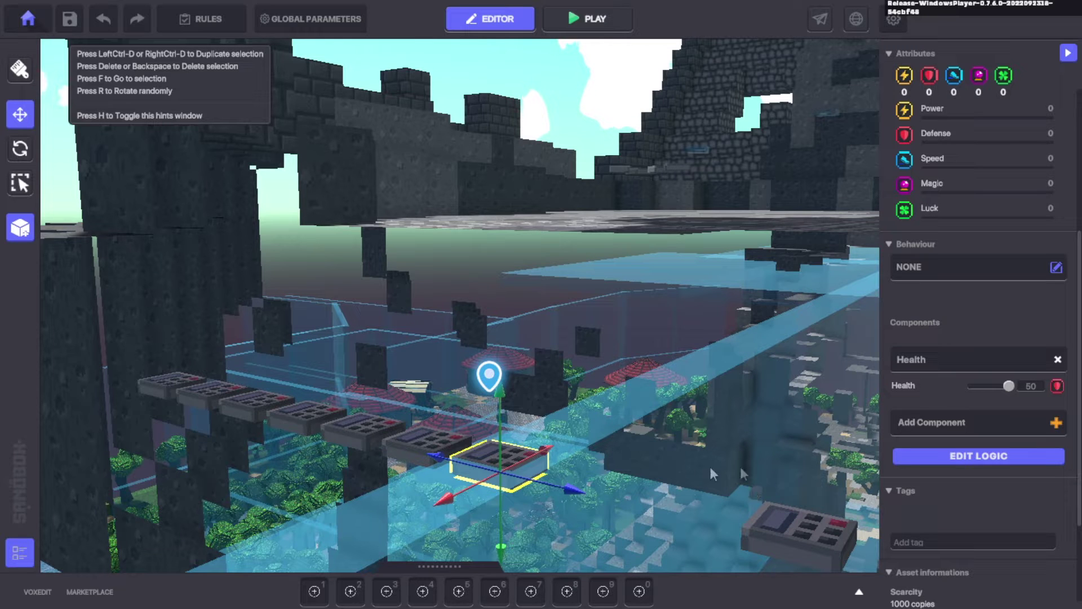
pyautogui.click(958, 456)
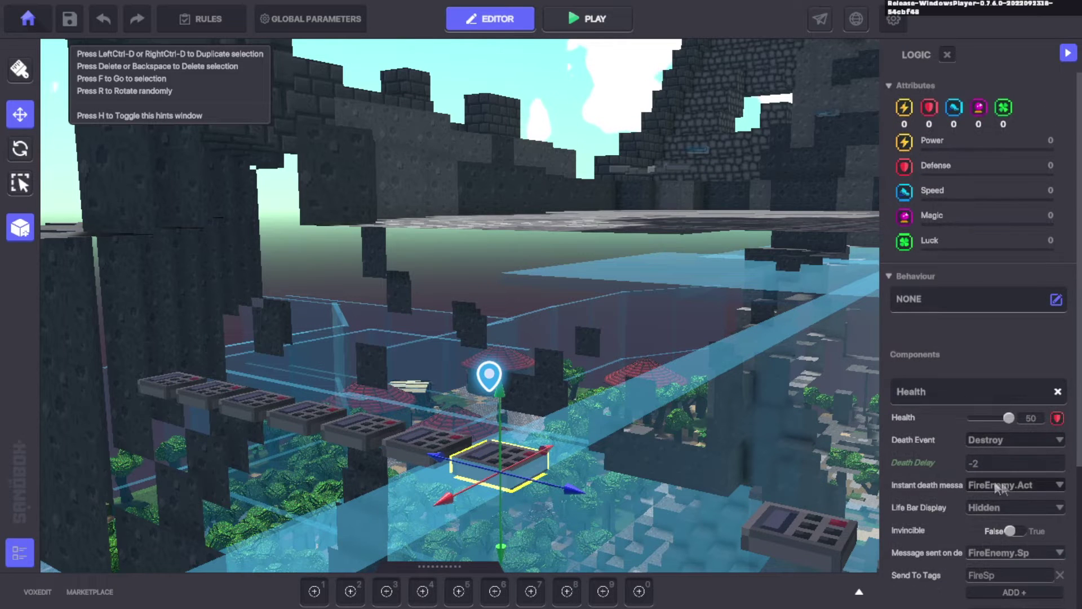
pyautogui.click(415, 445)
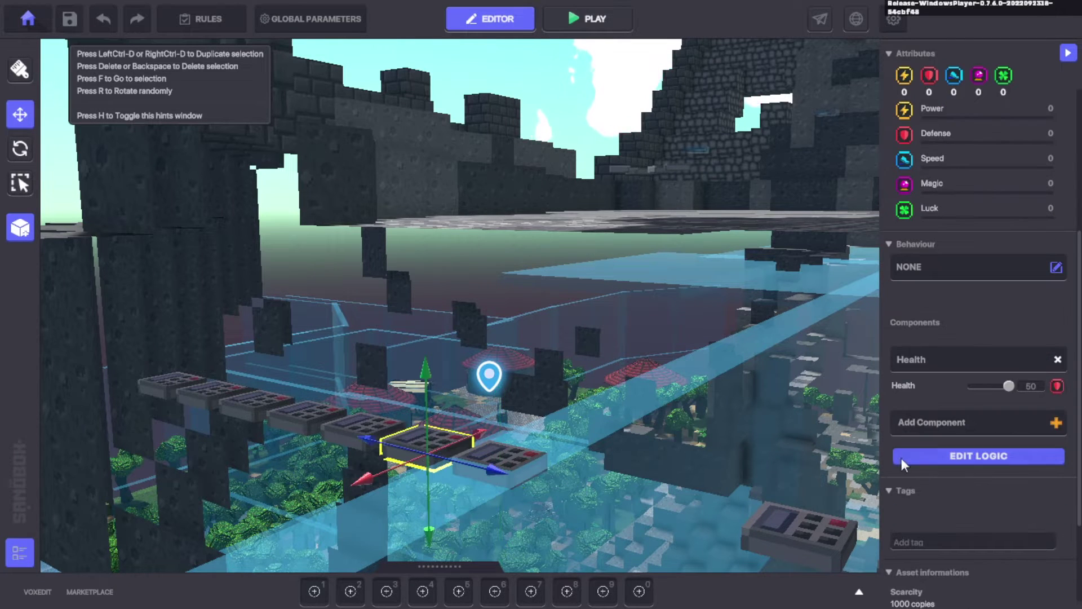
pyautogui.click(942, 455)
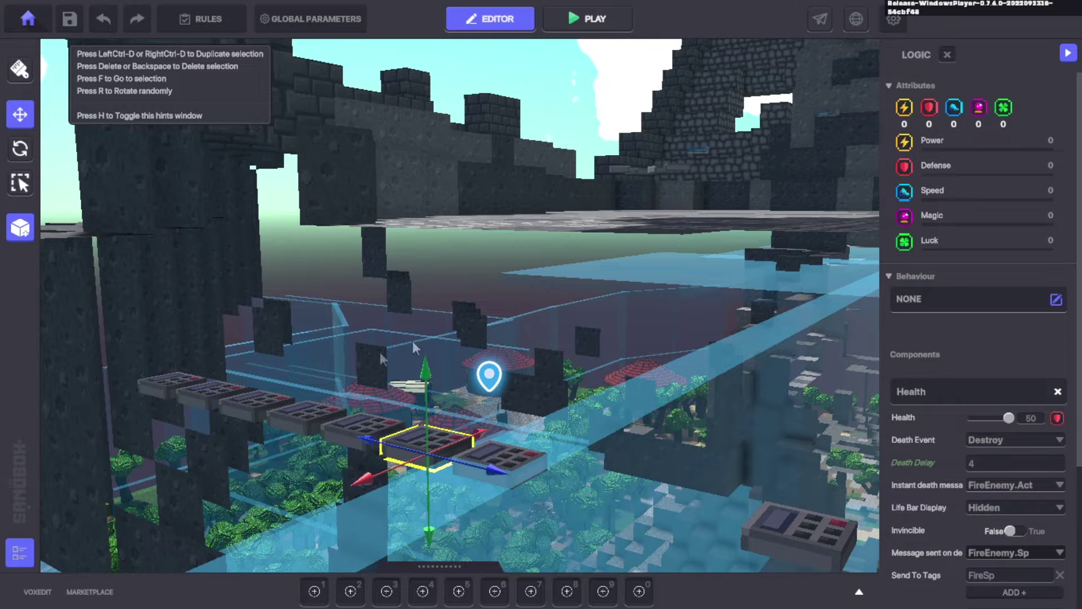
pyautogui.click(341, 431)
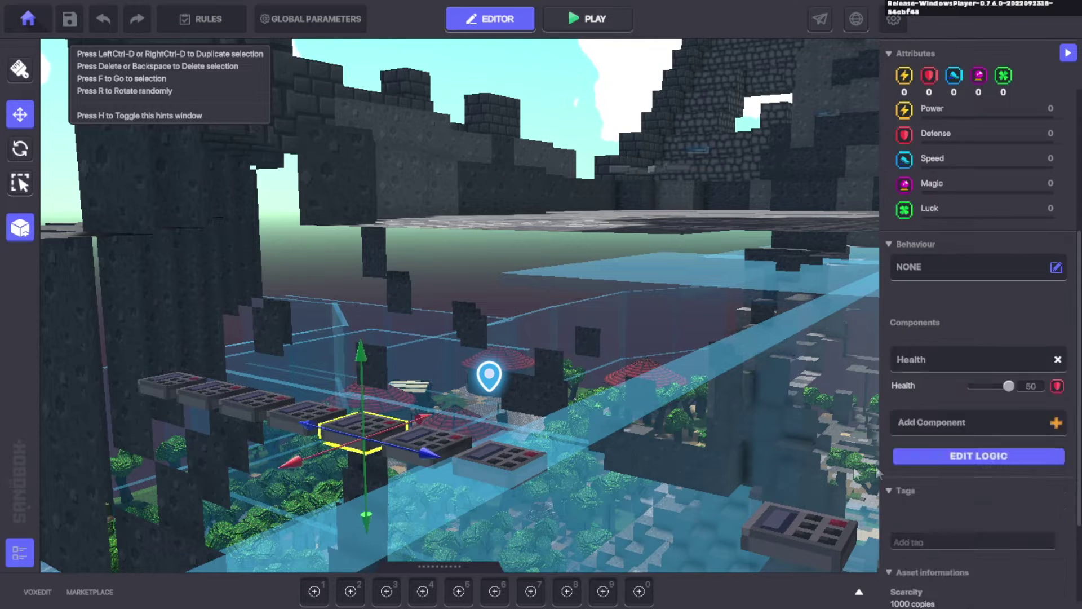
pyautogui.click(944, 461)
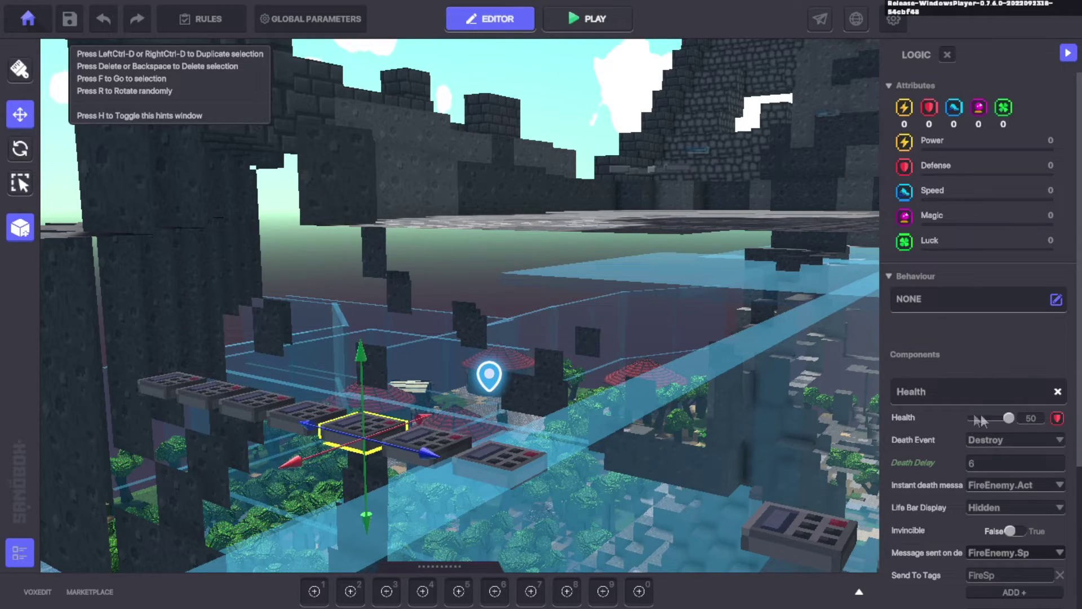
# Go to the ice portal arena and review its relic spawner's preset and the Speaker detection settings of the trigger near the exit
pyautogui.press('f')
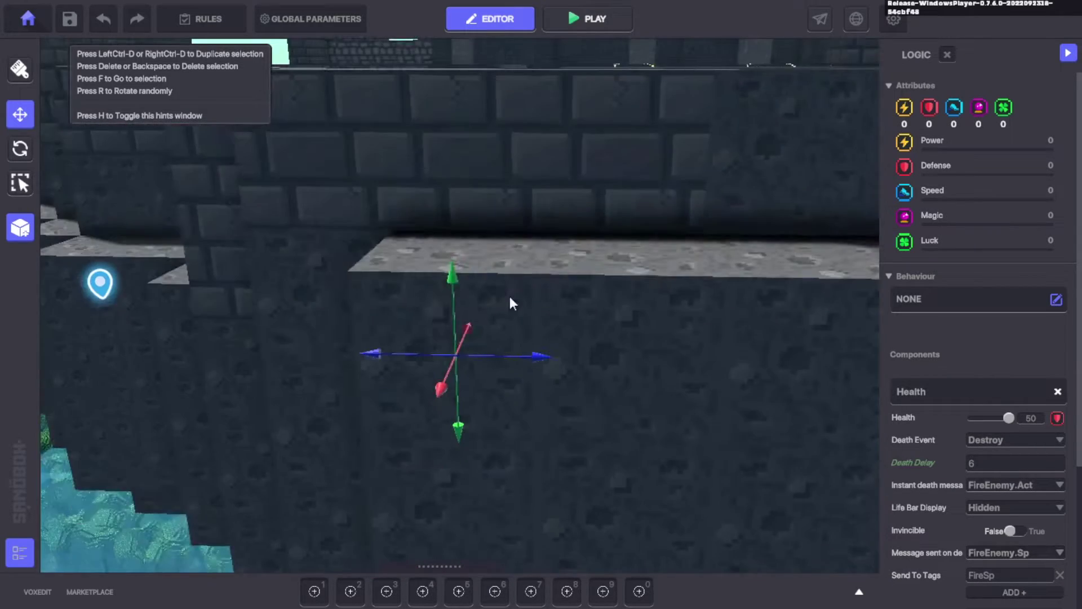
pyautogui.press('e')
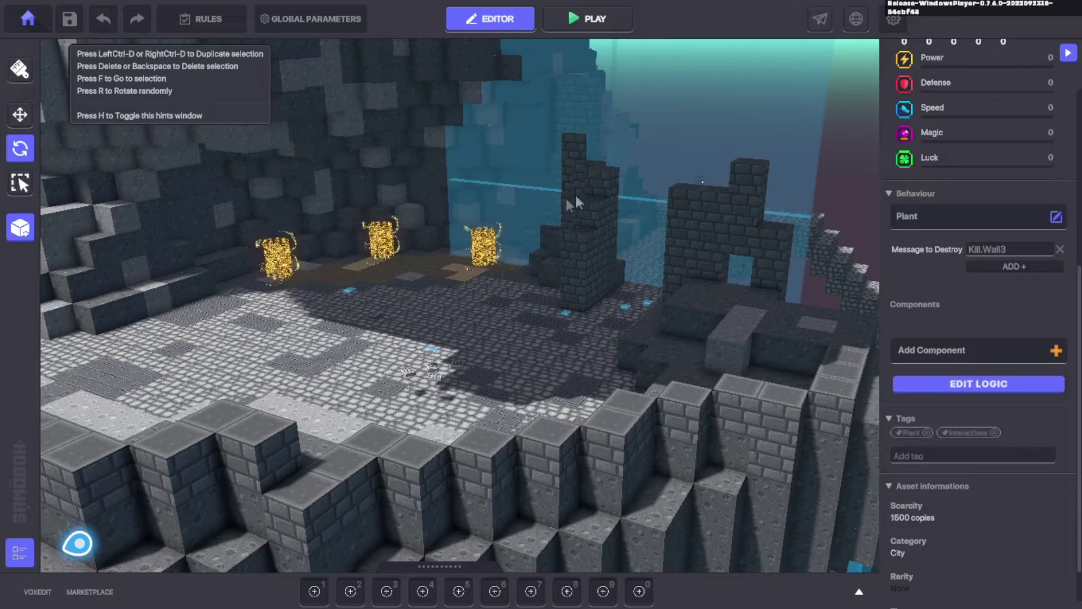
pyautogui.scroll(2, 185, 237)
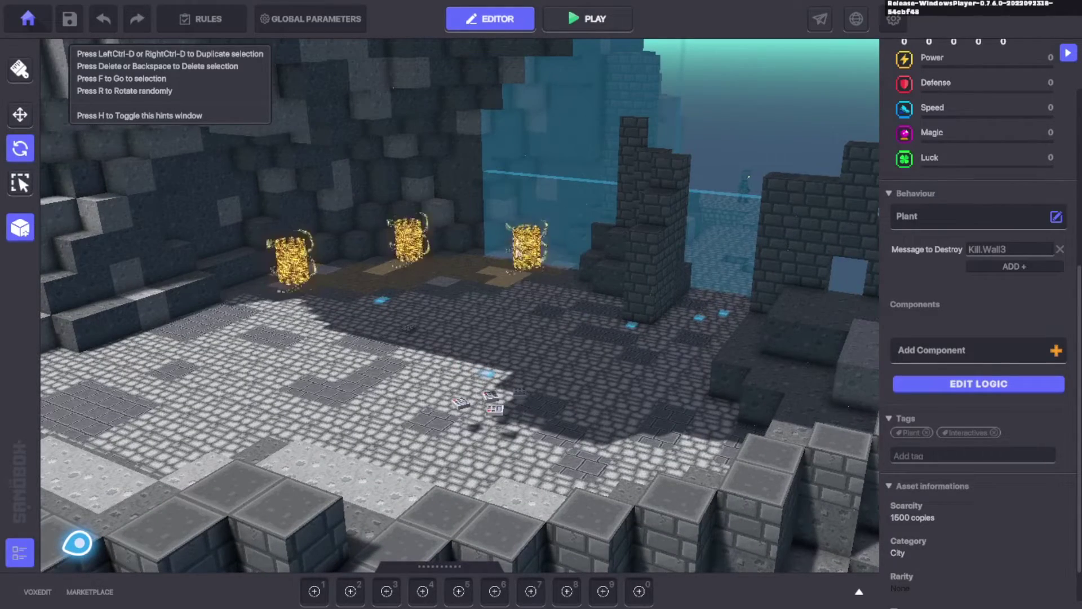
pyautogui.scroll(4, 496, 248)
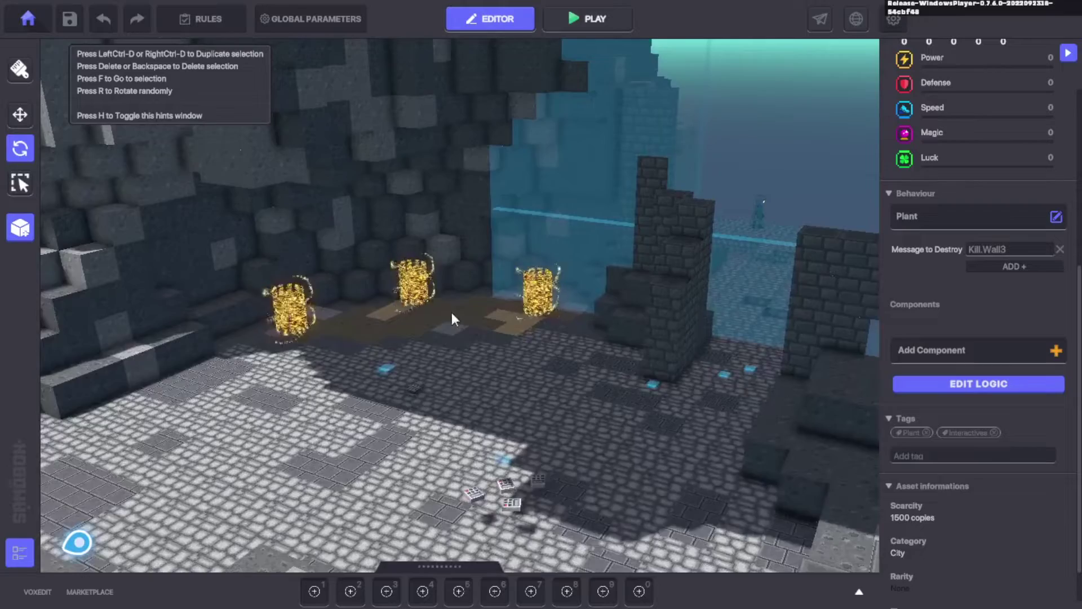
pyautogui.scroll(3, 451, 318)
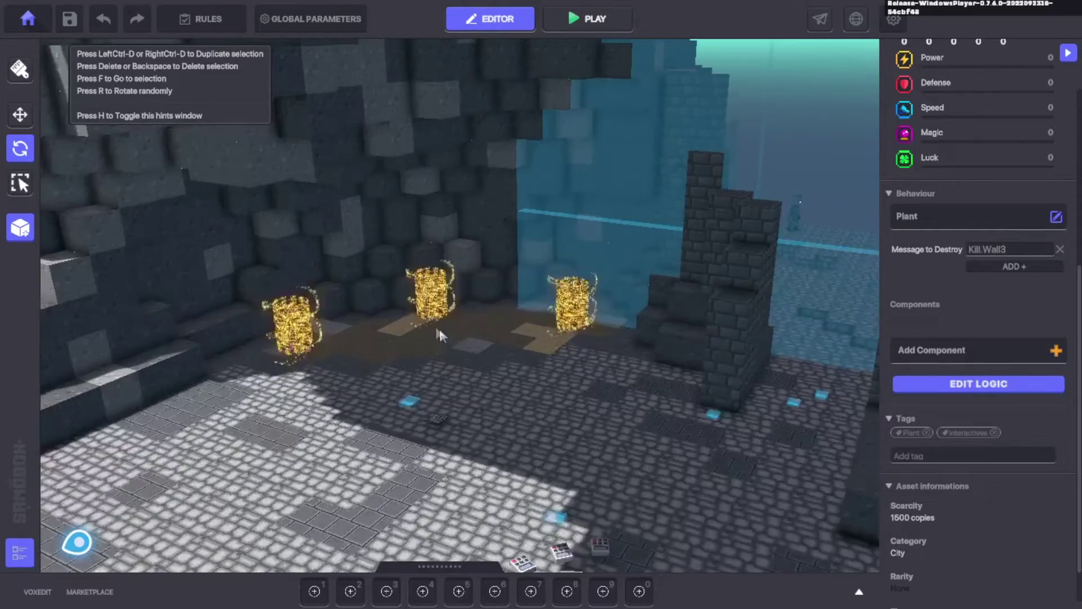
pyautogui.moveTo(439, 335); pyautogui.dragTo(495, 426, button='right')
pyautogui.moveTo(388, 343); pyautogui.dragTo(436, 344, button='right')
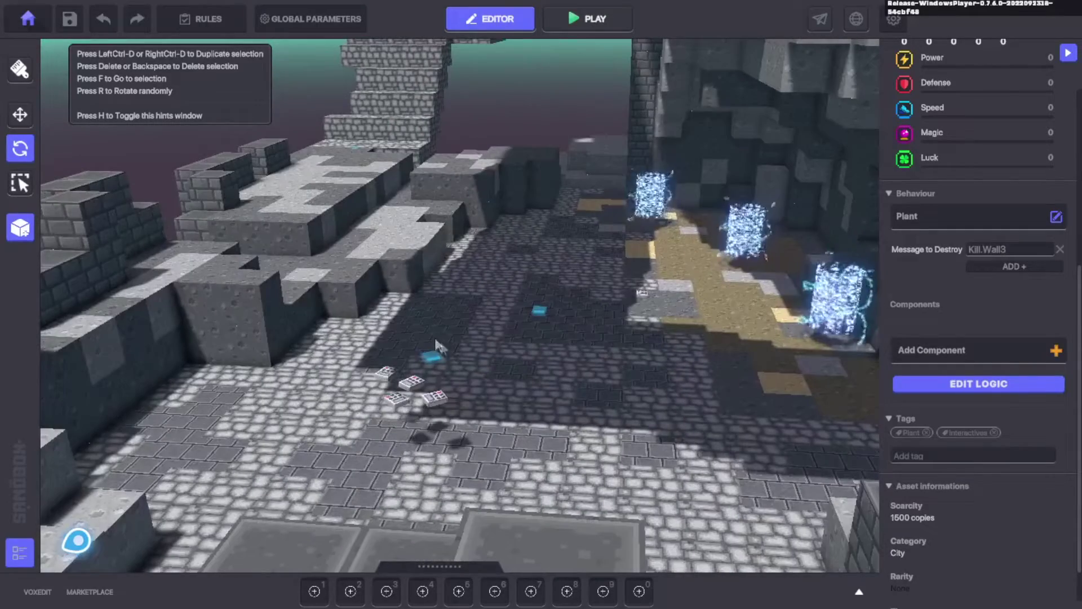
pyautogui.click(393, 401)
pyautogui.press('f')
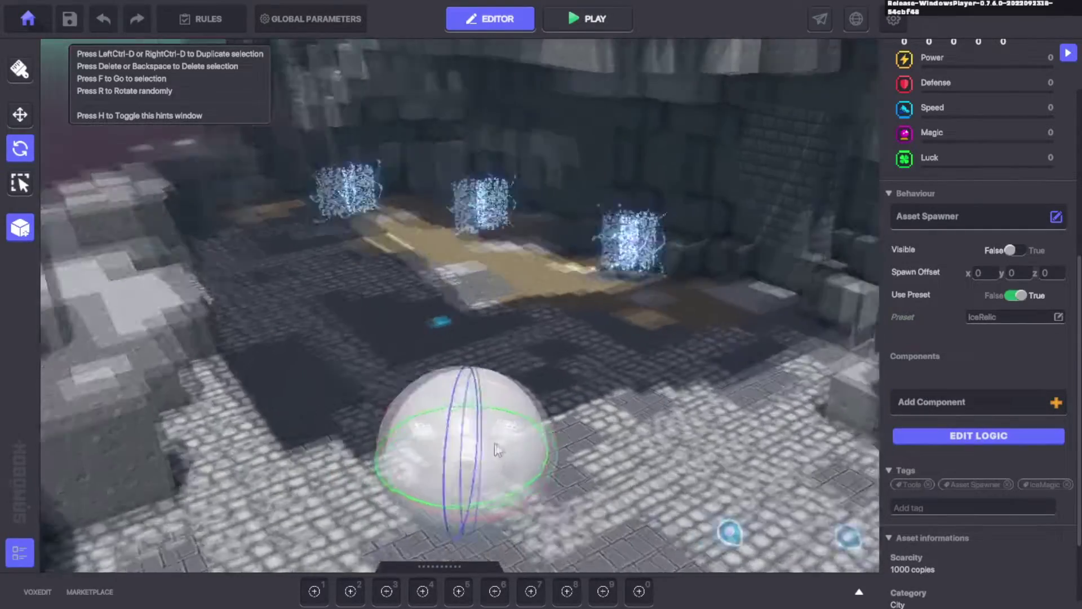
pyautogui.moveTo(552, 288); pyautogui.dragTo(590, 334, button='right')
pyautogui.click(620, 365)
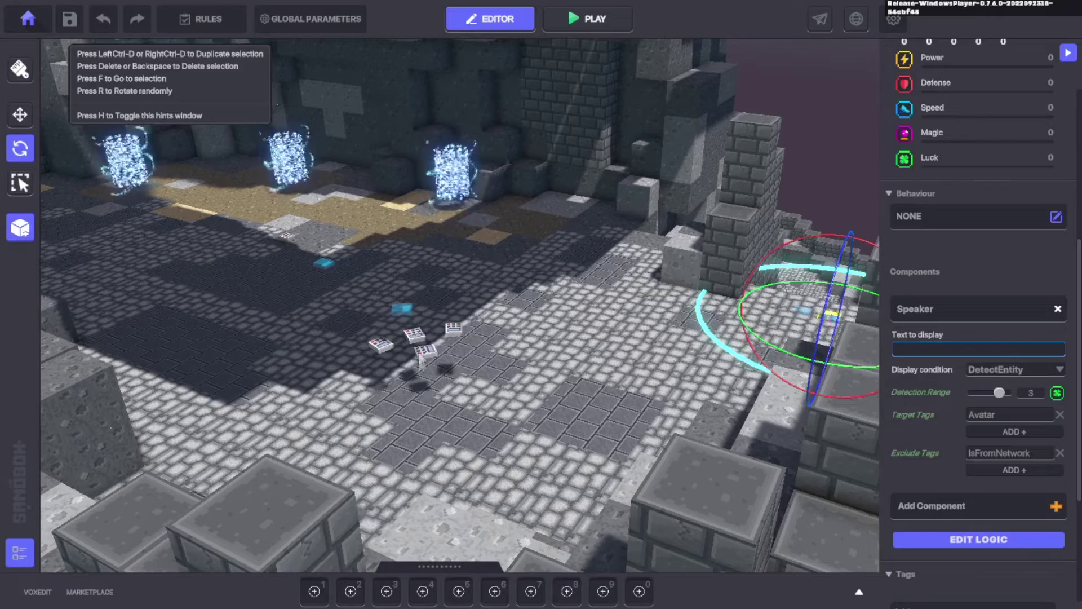
# Go up to the high walkway and inspect the Tower Guard and the NumPad Switch on the floor near it
pyautogui.moveTo(516, 334); pyautogui.dragTo(476, 341, button='right')
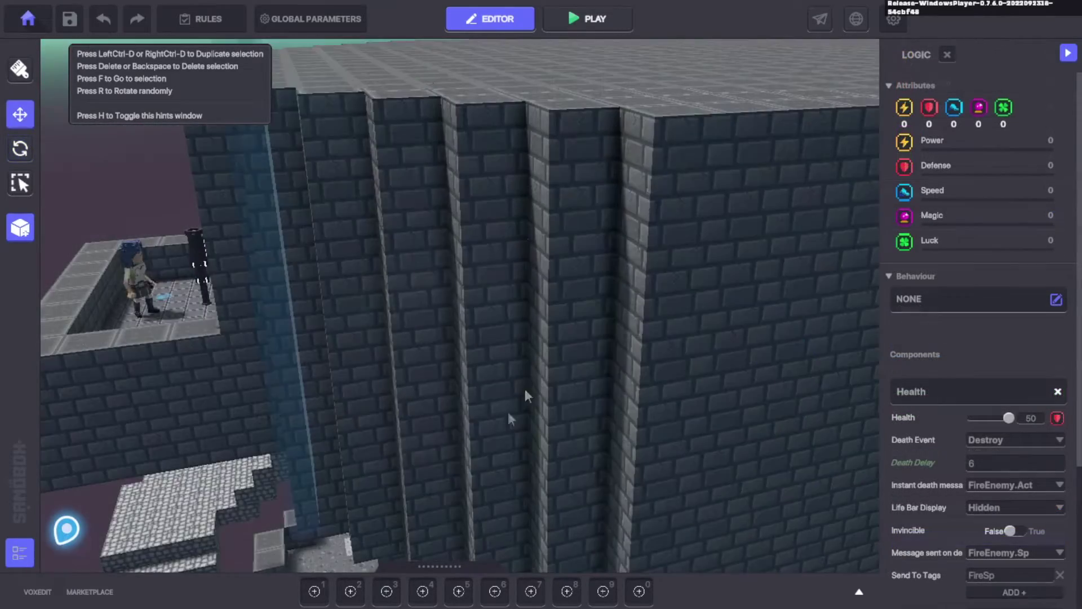
pyautogui.moveTo(508, 411)
pyautogui.mouseDown(button='right')
pyautogui.moveTo(533, 278)
pyautogui.moveTo(436, 238)
pyautogui.moveTo(519, 262)
pyautogui.moveTo(533, 251)
pyautogui.mouseUp(button='right')
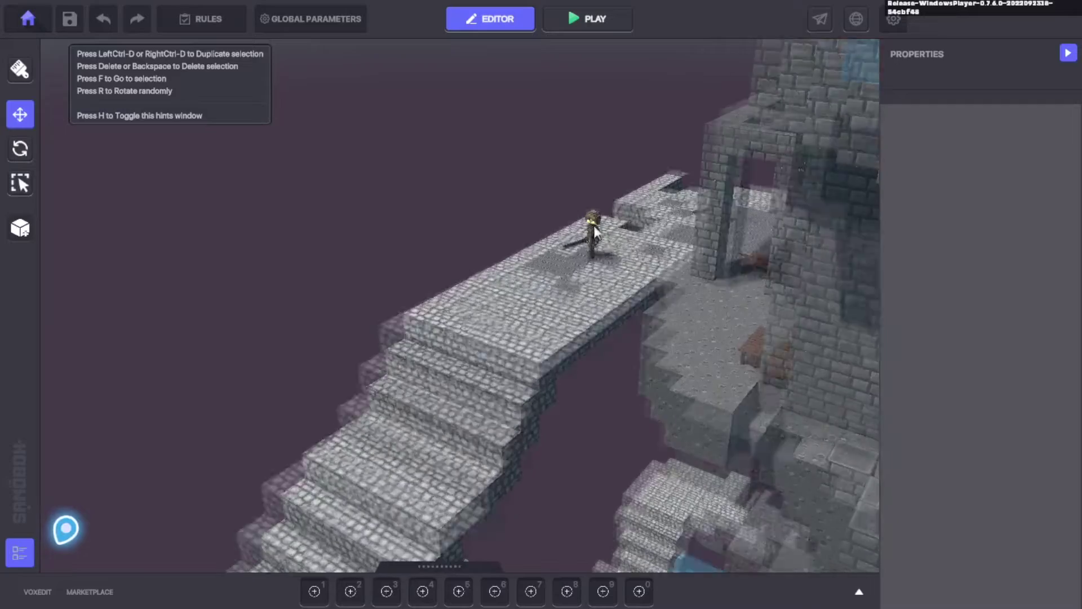
pyautogui.click(596, 229)
pyautogui.press('f')
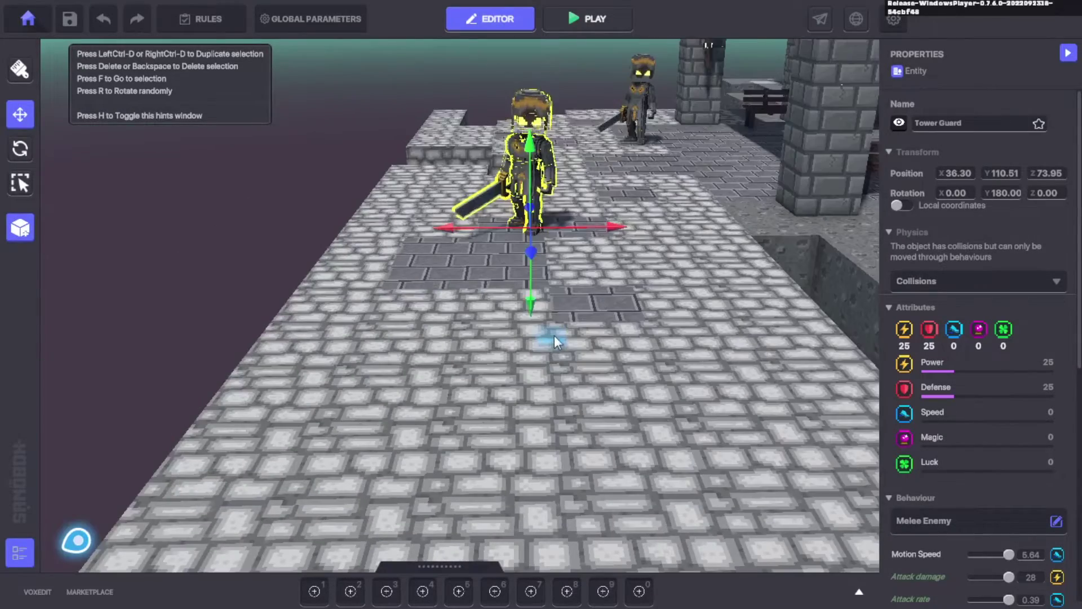
pyautogui.click(551, 339)
pyautogui.press('f')
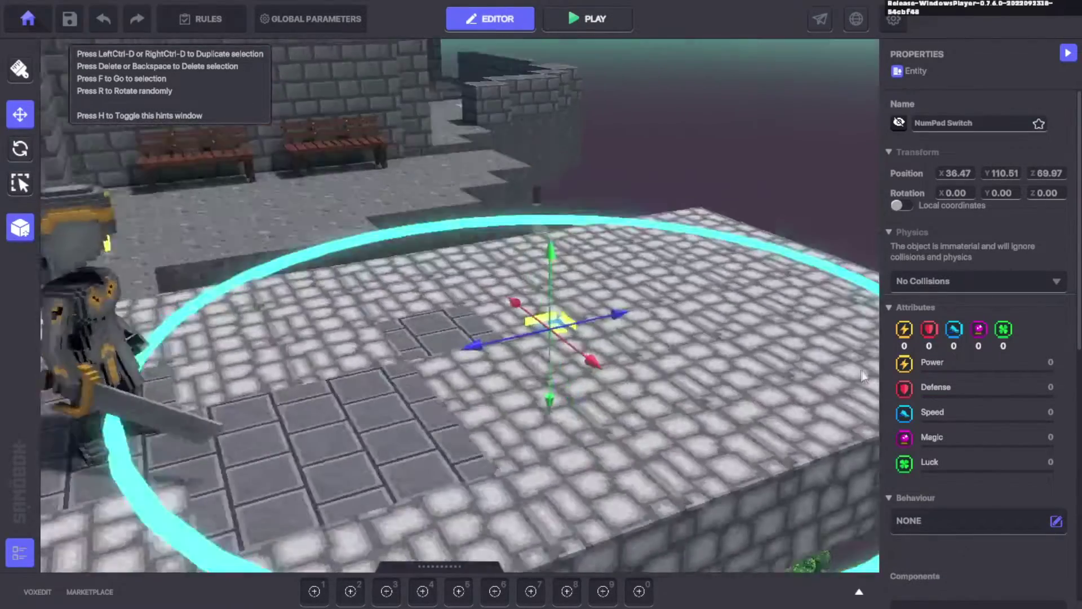
# Move to the blue-carpeted room and select the Magnificent Treasure to view its properties
pyautogui.moveTo(863, 377); pyautogui.dragTo(661, 313, button='right')
pyautogui.moveTo(542, 289); pyautogui.dragTo(746, 417, button='right')
pyautogui.moveTo(541, 360); pyautogui.dragTo(674, 447, button='right')
pyautogui.moveTo(702, 369); pyautogui.dragTo(670, 282, button='right')
pyautogui.moveTo(670, 282); pyautogui.dragTo(637, 430, button='middle')
pyautogui.scroll(8, 638, 429)
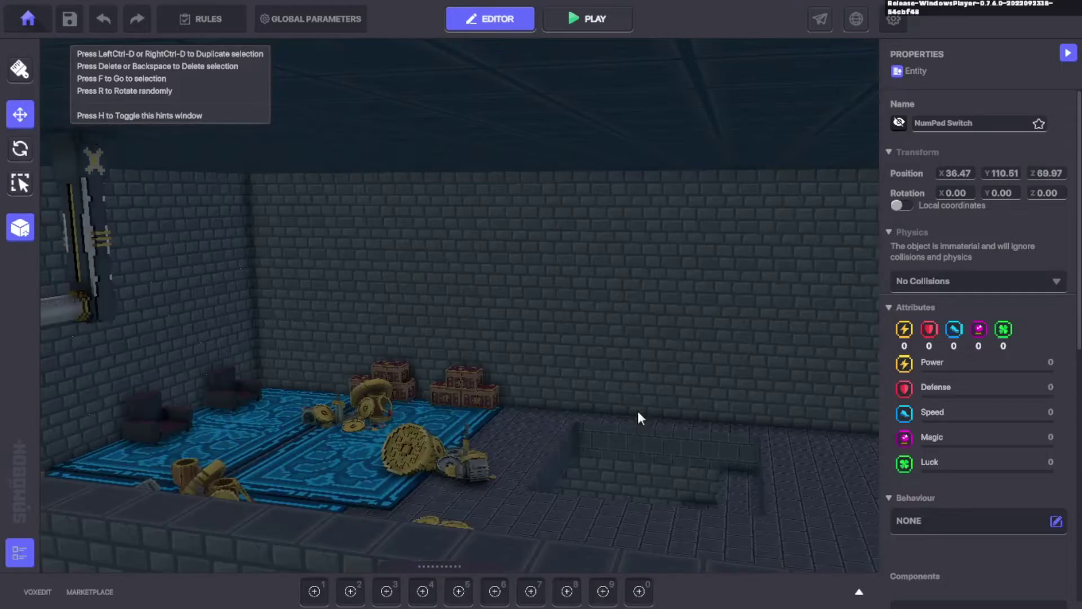
pyautogui.click(432, 448)
pyautogui.scroll(5, 489, 478)
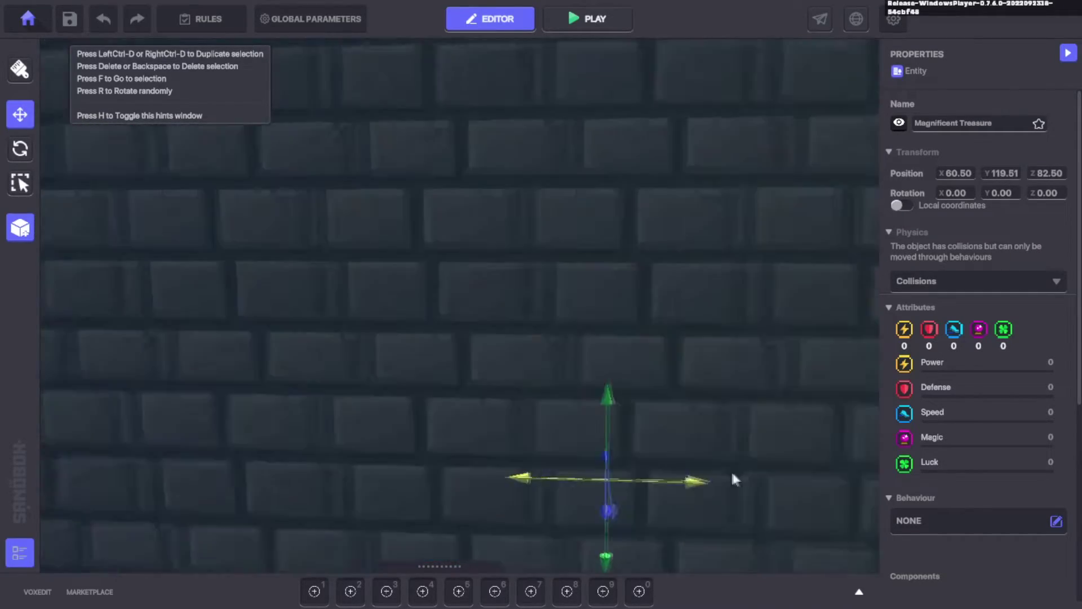
# Go to Lord Kiro Bawa in front of the balcony and review his Melee Enemy, Health, Toggle Behaviour and Indicator settings
pyautogui.scroll(5, 733, 474)
pyautogui.scroll(4, 666, 372)
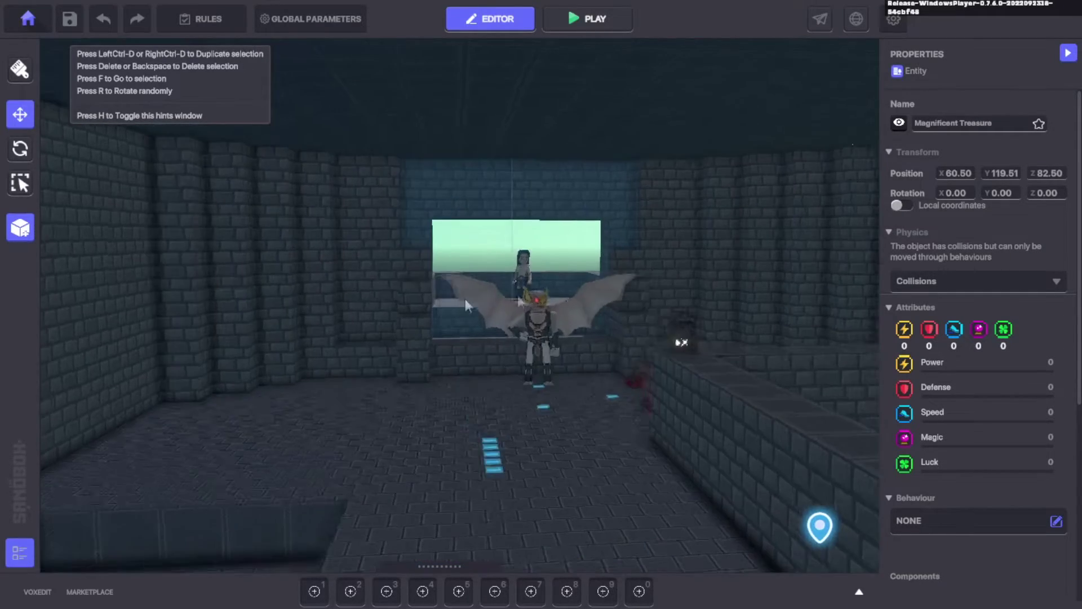
pyautogui.scroll(5, 593, 304)
pyautogui.click(551, 397)
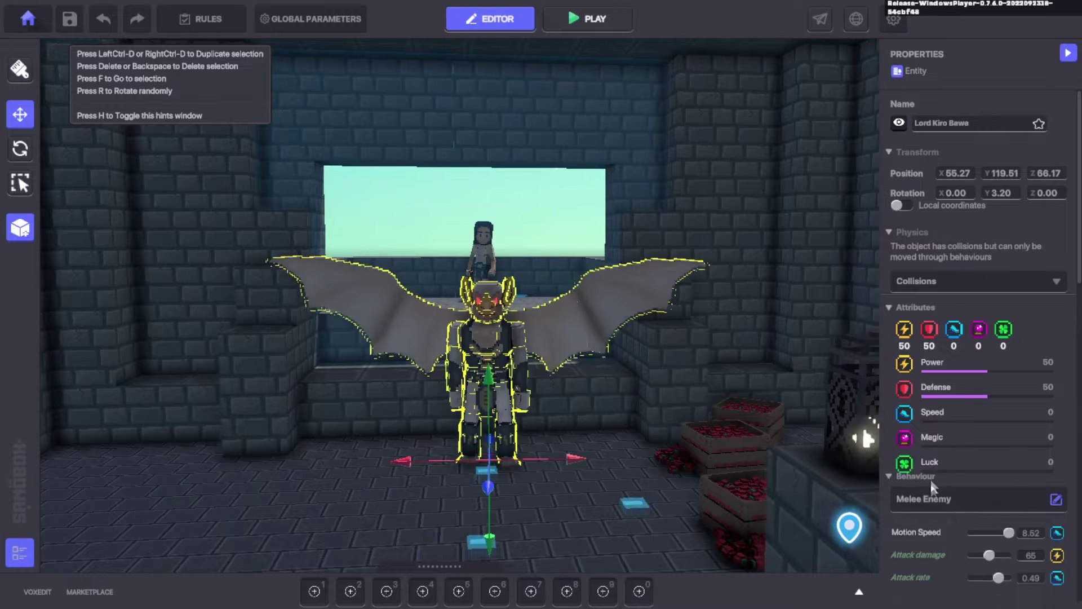
pyautogui.scroll(-5, 932, 488)
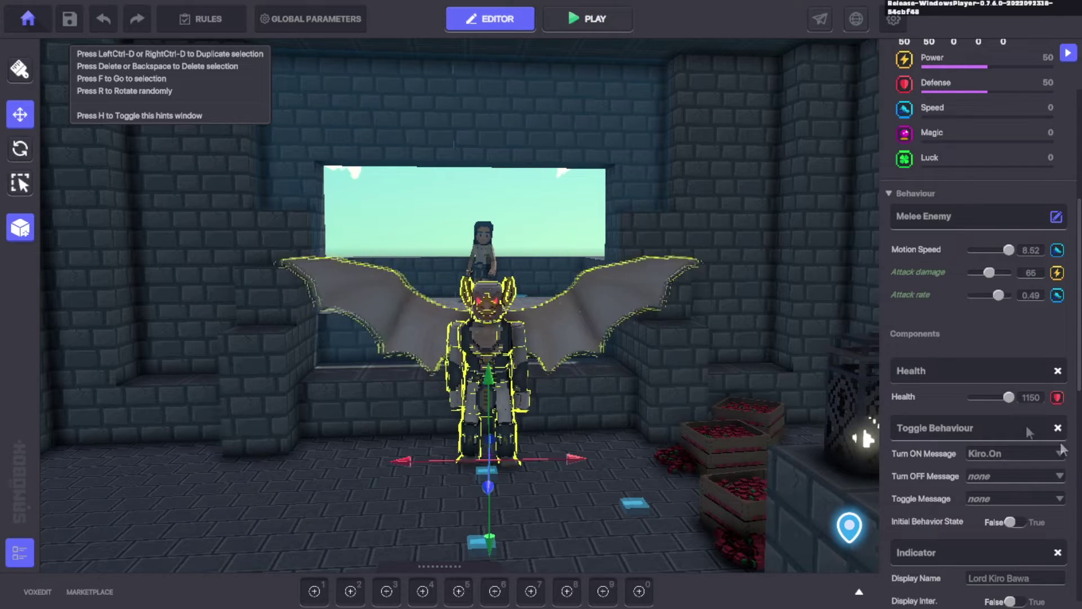
pyautogui.scroll(-4, 992, 398)
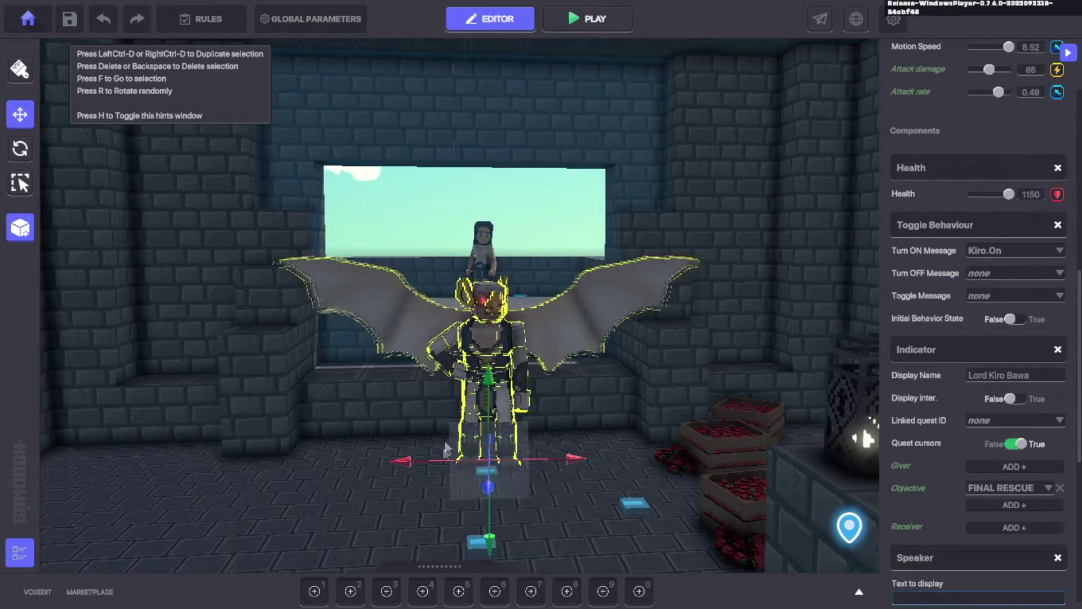
pyautogui.moveTo(444, 484); pyautogui.dragTo(522, 479, button='right')
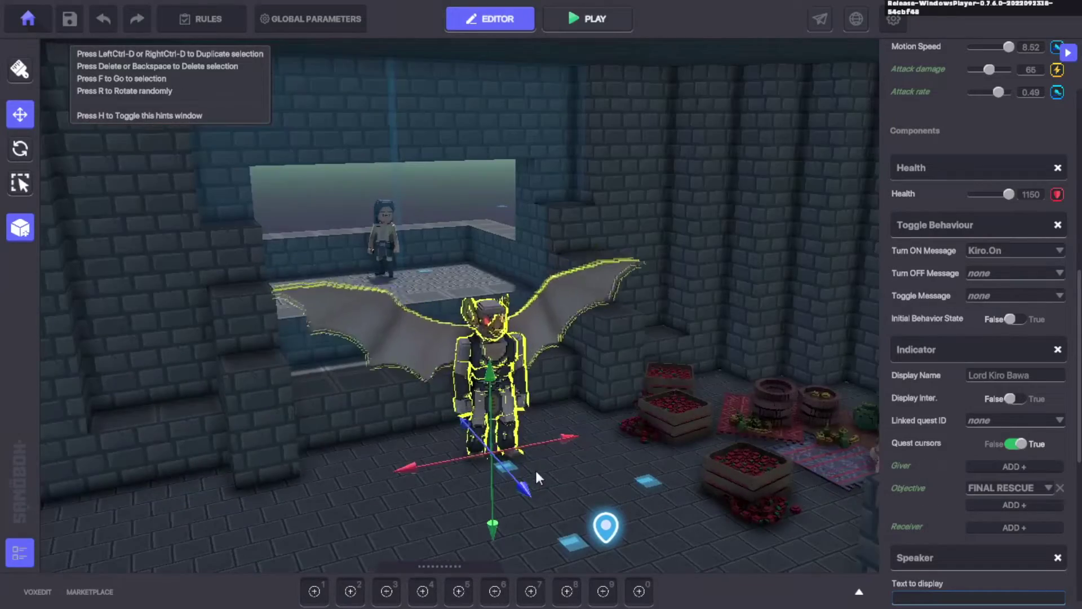
# Browse the preset library and place a KiroFinal preset on the floor beside Lord Kiro Bawa
pyautogui.moveTo(537, 473); pyautogui.dragTo(488, 467, button='right')
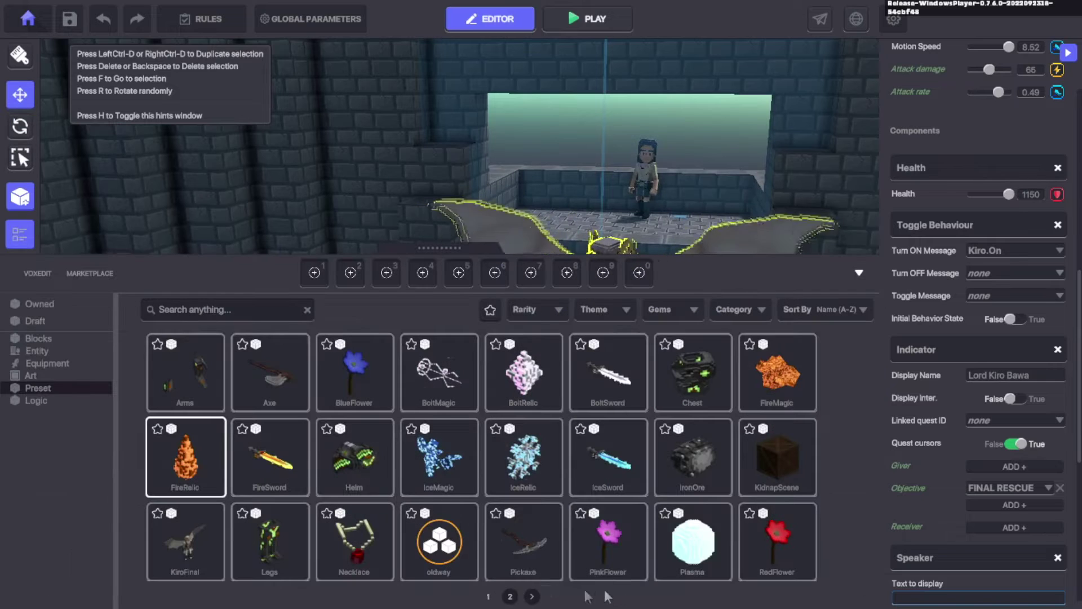
pyautogui.click(511, 596)
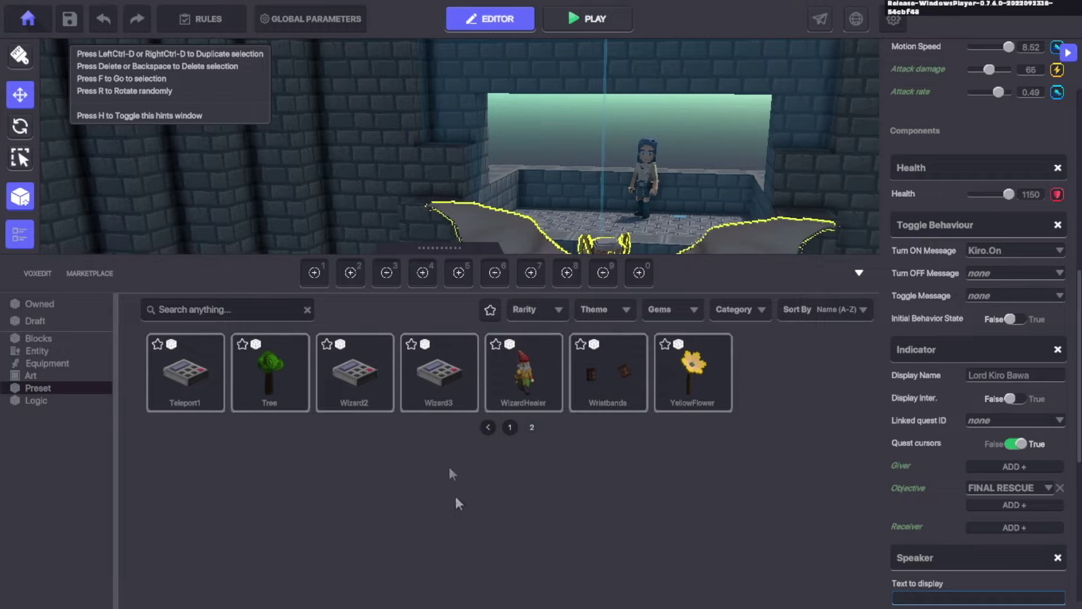
pyautogui.click(510, 428)
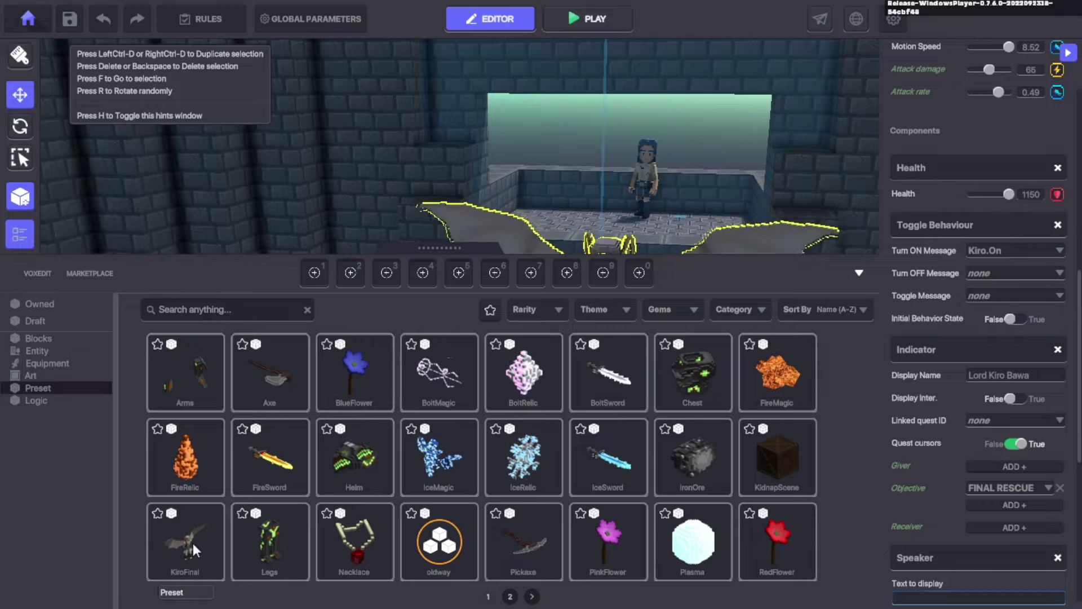
pyautogui.moveTo(193, 542); pyautogui.dragTo(307, 510)
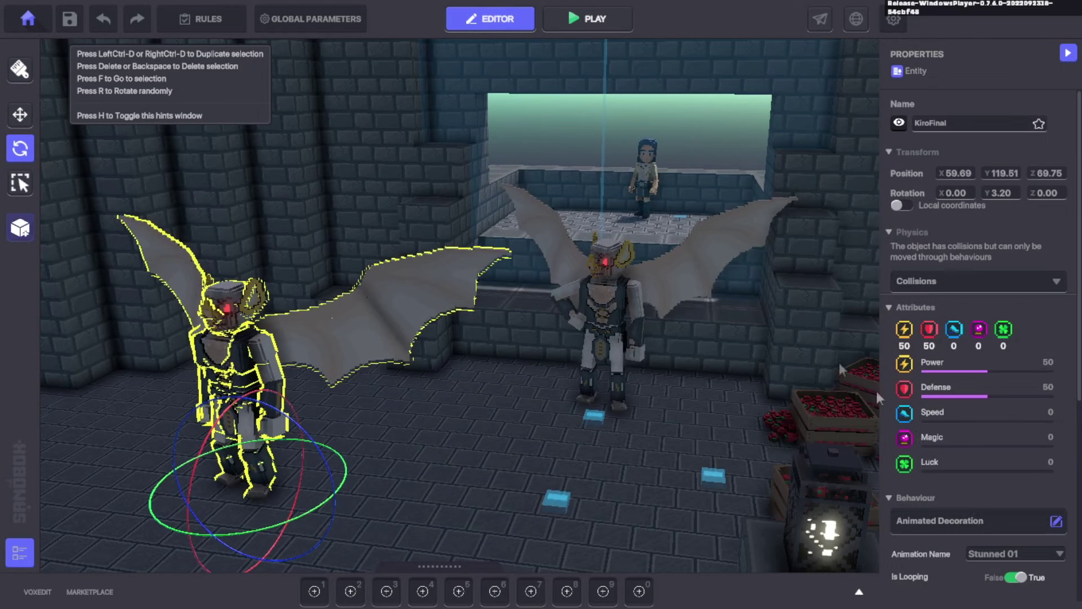
# Review the placed KiroFinal's Animated Decoration animation, Health value and custom Indicator text
pyautogui.scroll(-3, 1014, 451)
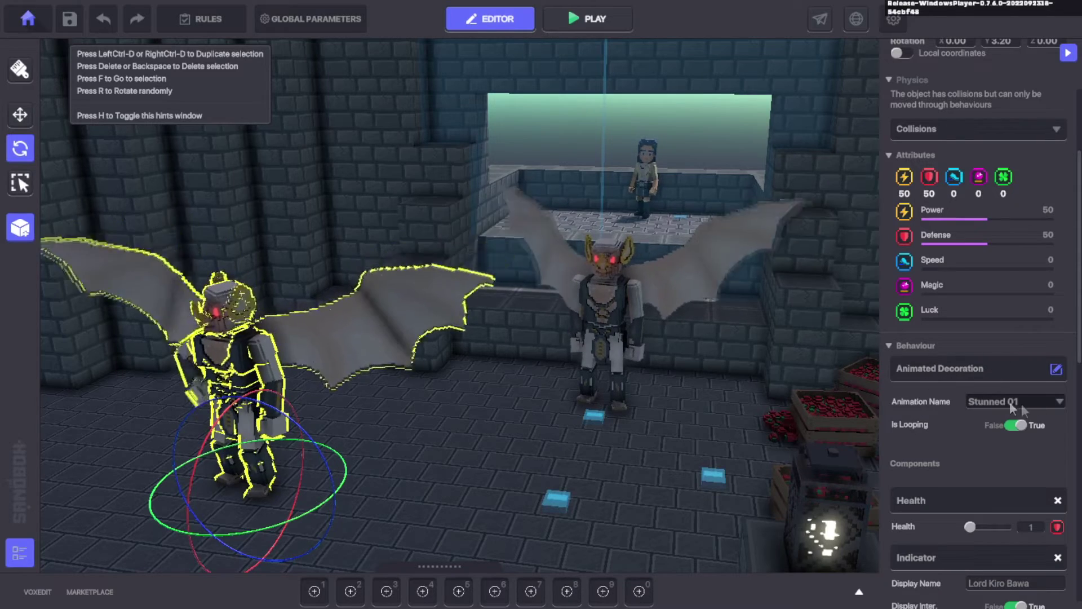
pyautogui.scroll(-4, 1014, 425)
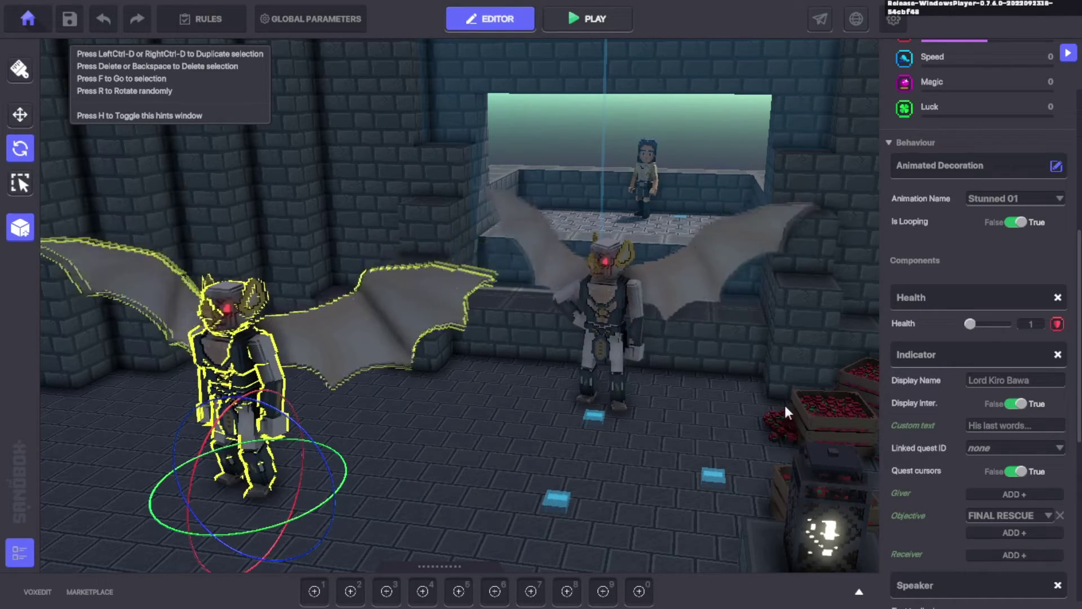
pyautogui.click(989, 427)
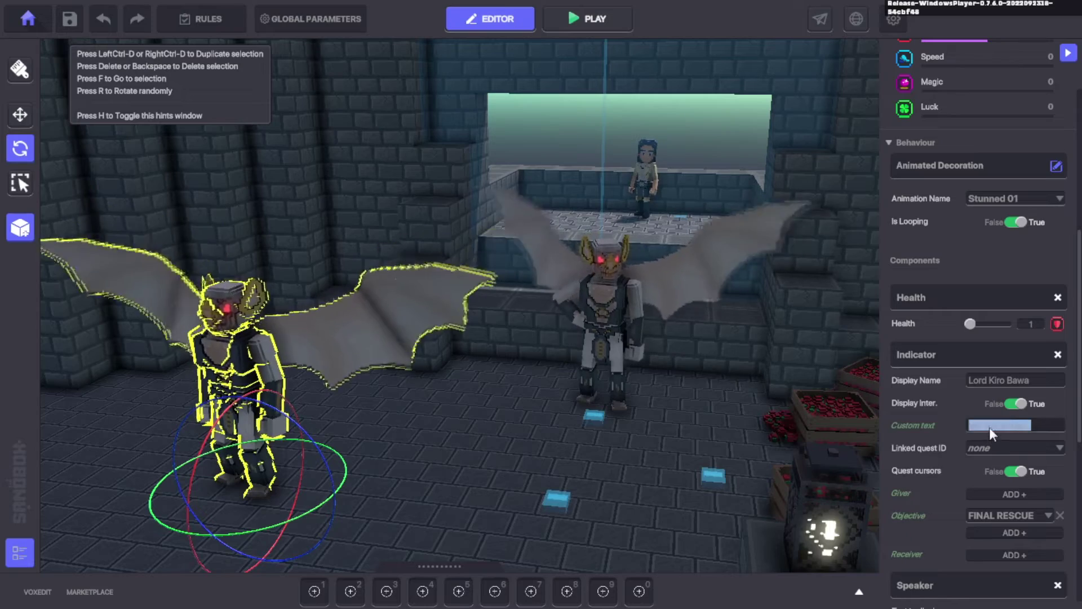
pyautogui.click(946, 417)
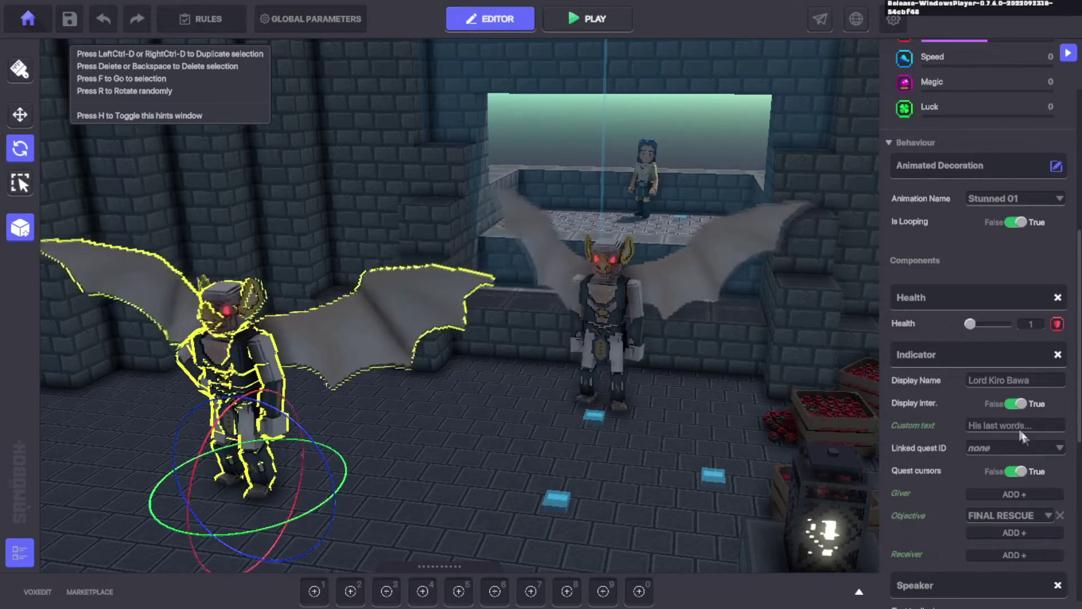
pyautogui.press('s')
pyautogui.moveTo(714, 451); pyautogui.dragTo(666, 327, button='right')
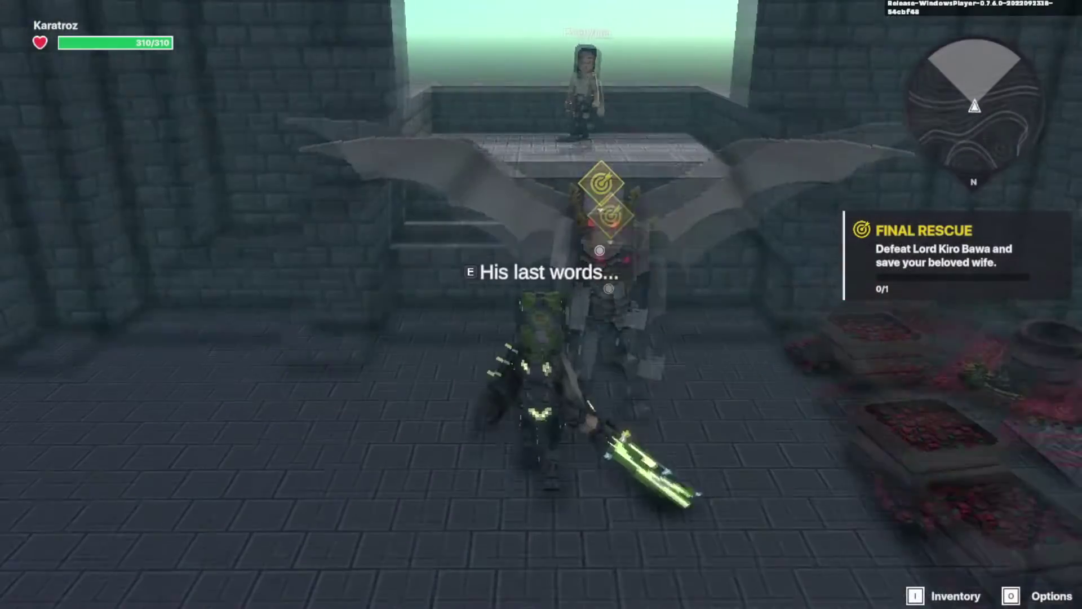
# Trigger the "His last words..." interaction in the game, and inspect the question and answers of the first Asker in the floor row
pyautogui.press('e')
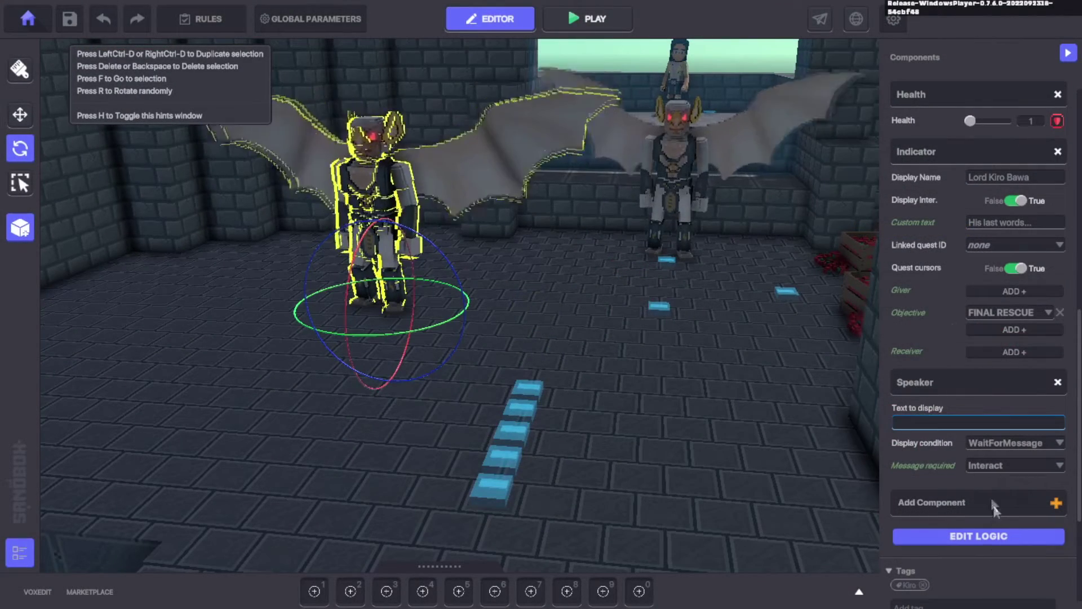
pyautogui.click(529, 392)
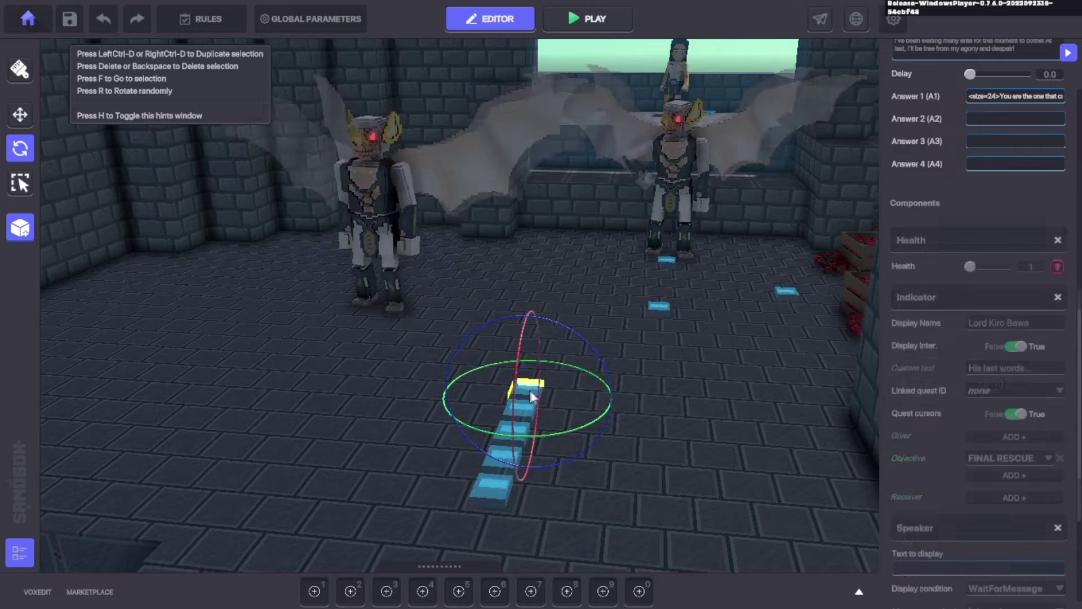
pyautogui.scroll(3, 970, 226)
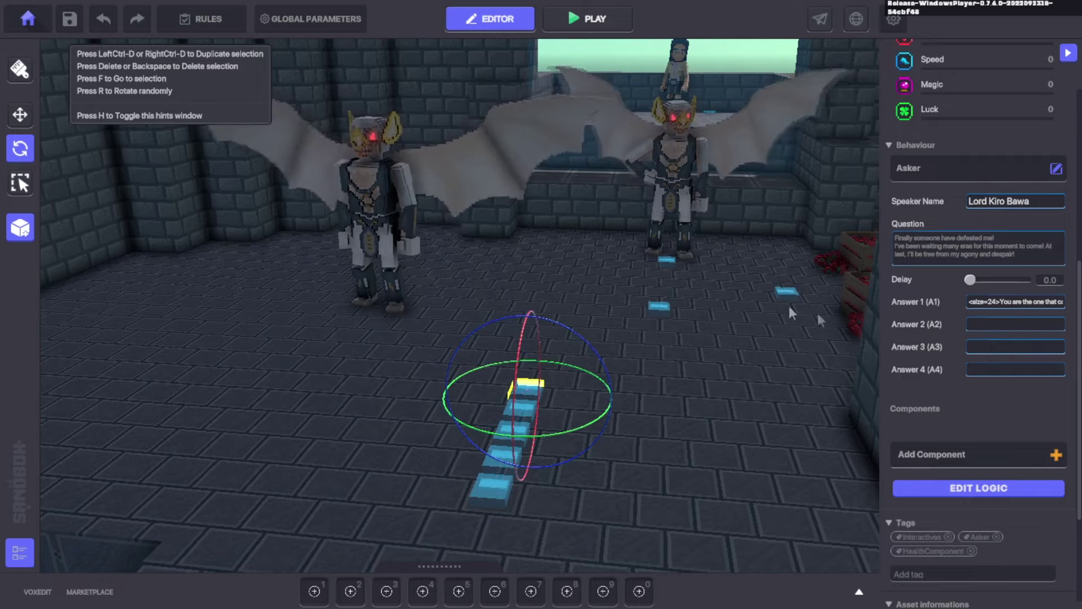
pyautogui.click(617, 431)
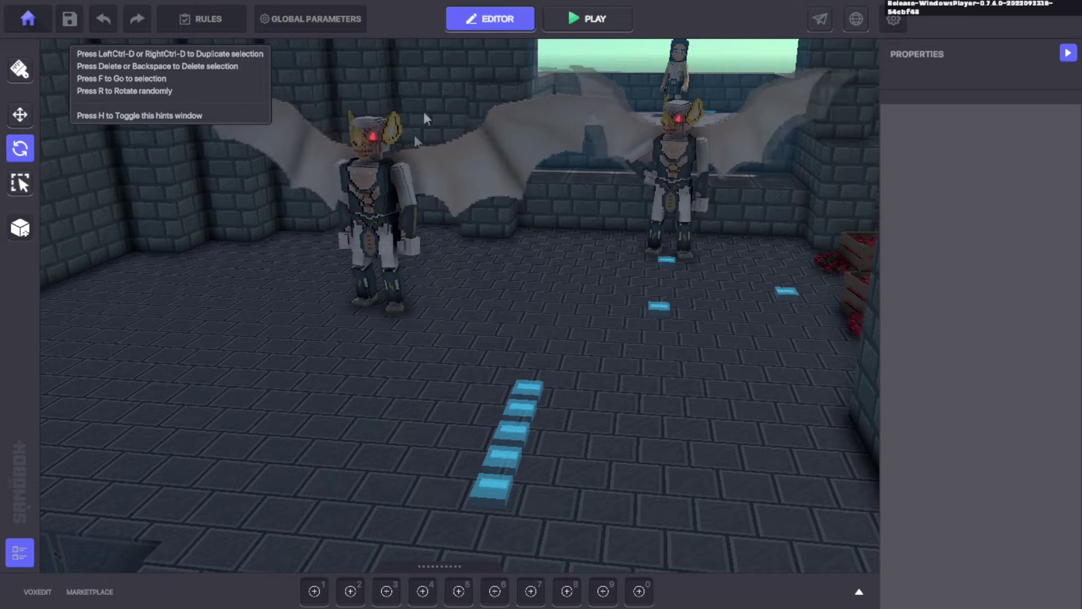
# Delete the placed KiroFinal and select Lord Kiro Bawa below the balcony where the wife stands
pyautogui.click(371, 188)
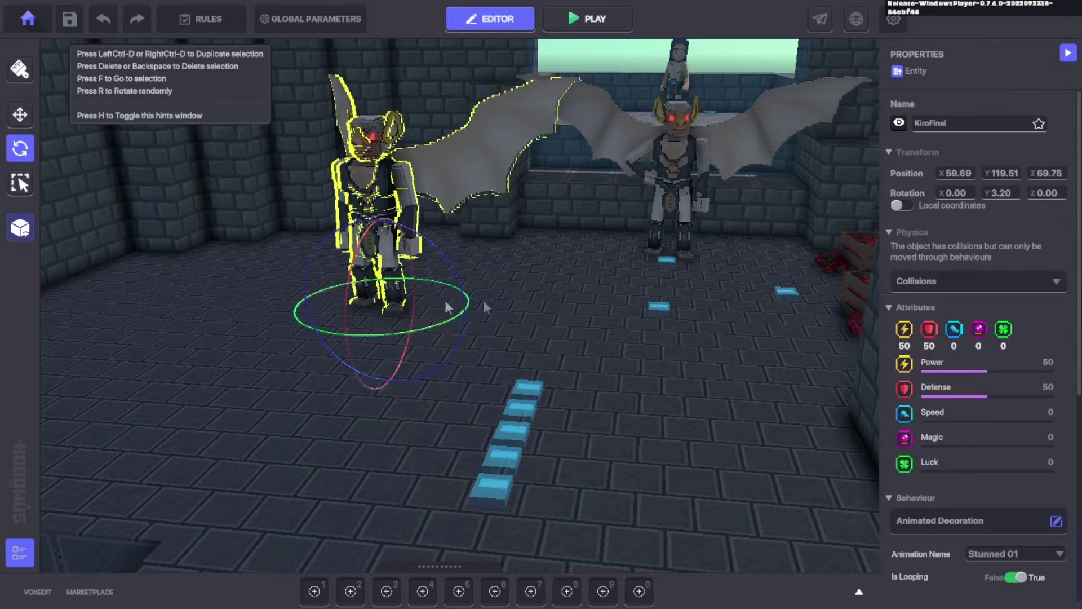
pyautogui.press('Delete')
pyautogui.moveTo(685, 202); pyautogui.dragTo(630, 303, button='middle')
pyautogui.scroll(2, 630, 303)
pyautogui.click(630, 232)
pyautogui.moveTo(630, 232); pyautogui.dragTo(668, 232, button='right')
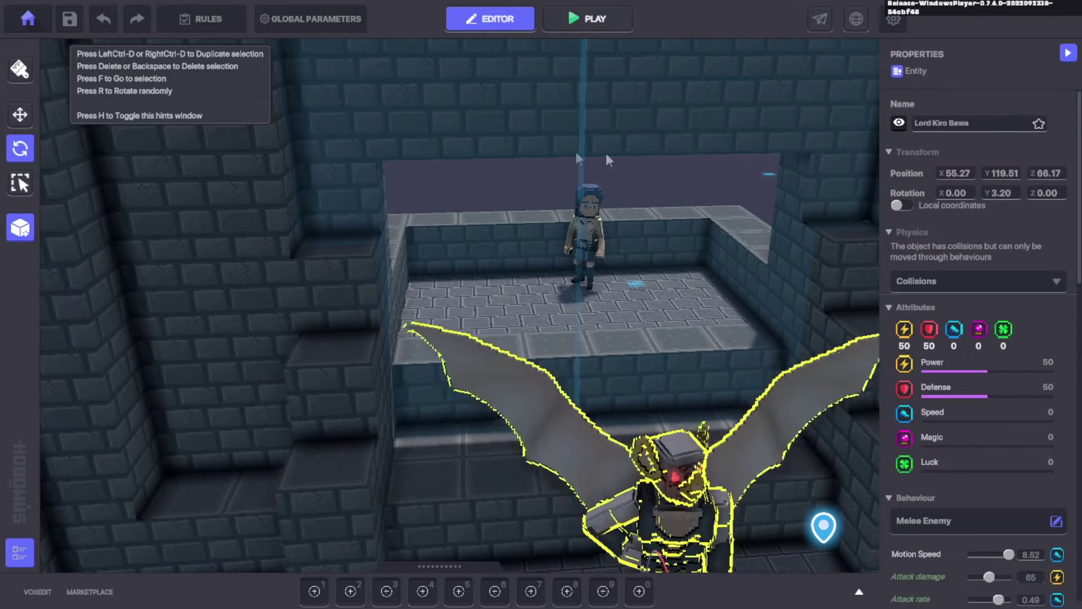
pyautogui.moveTo(647, 343); pyautogui.dragTo(651, 272, button='right')
# Play through the defeated lord's last words, walk up to the balcony and talk to Revna
pyautogui.press('e')
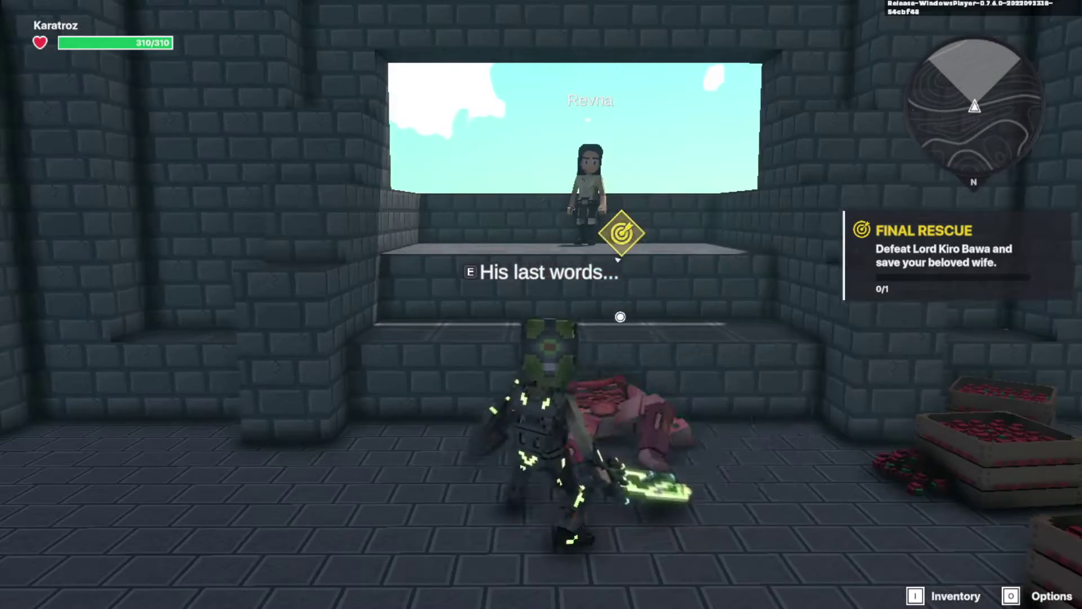
pyautogui.press('w')
pyautogui.press('e')
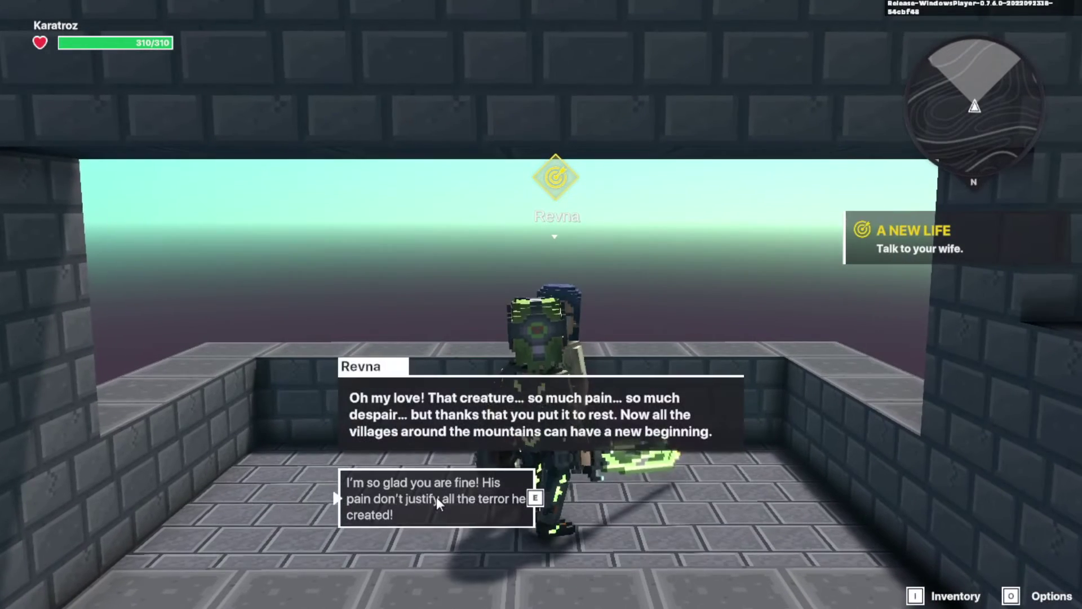
pyautogui.press('e')
pyautogui.press('e')
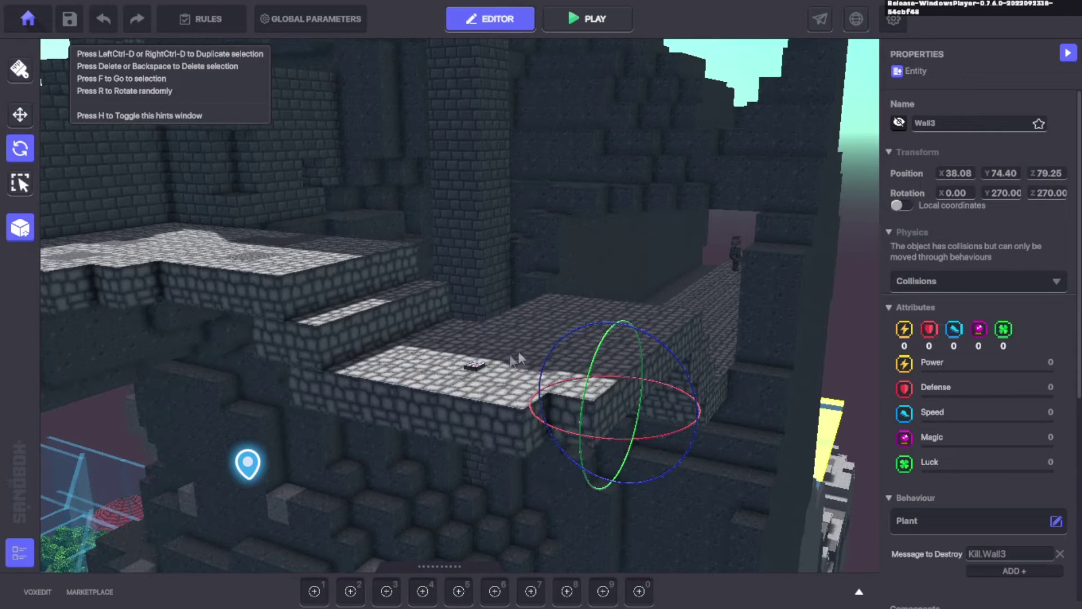
# Go to the NumPad Switch on the stone walkway and place a WizardHealer preset beside it
pyautogui.click(475, 367)
pyautogui.press('f')
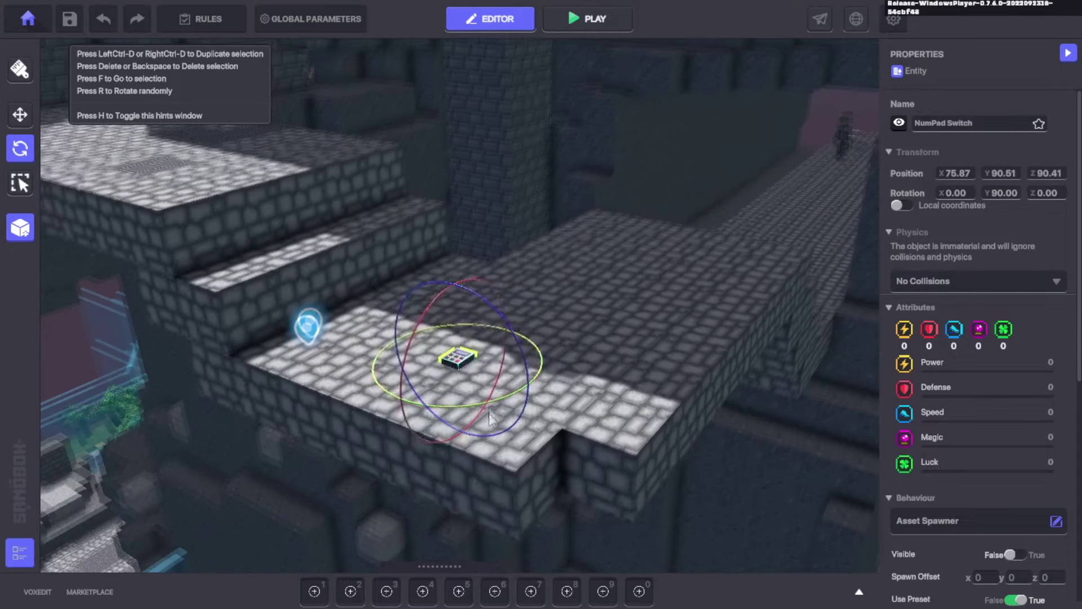
pyautogui.press('Tab')
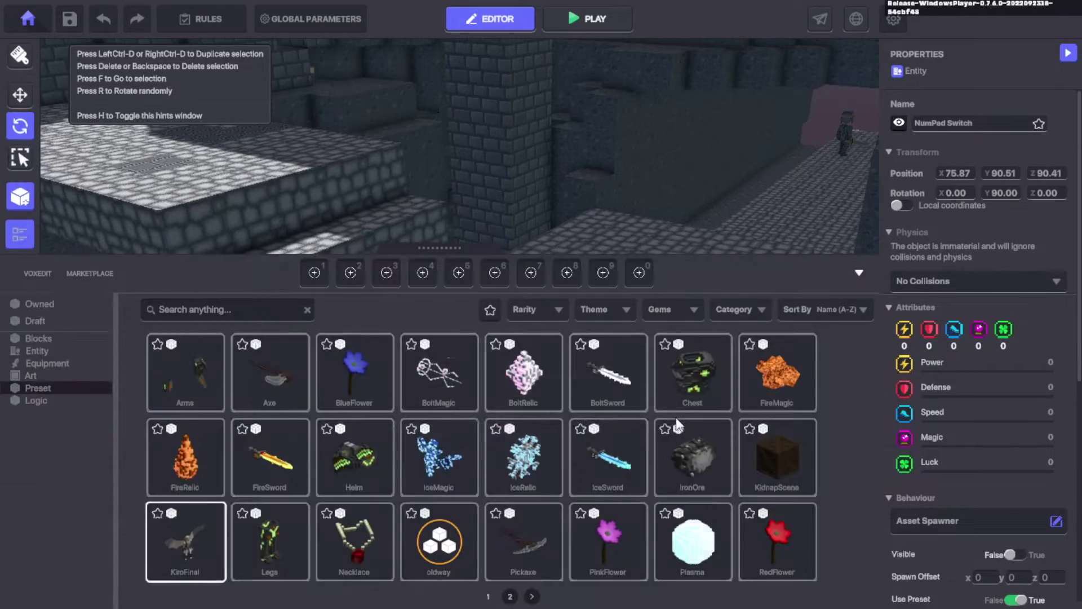
pyautogui.click(510, 597)
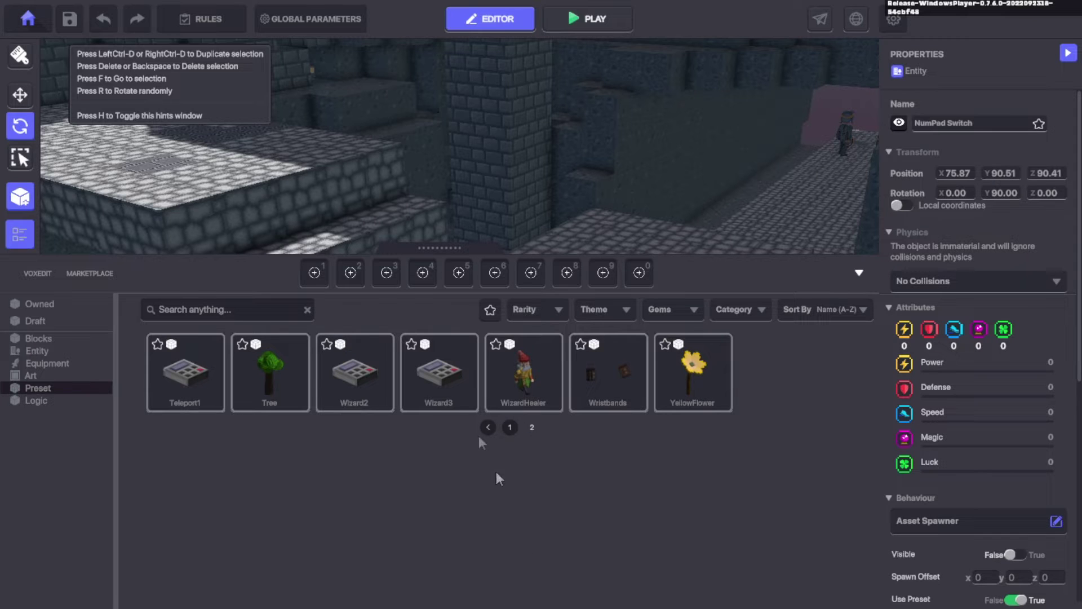
pyautogui.click(514, 377)
pyautogui.click(639, 384)
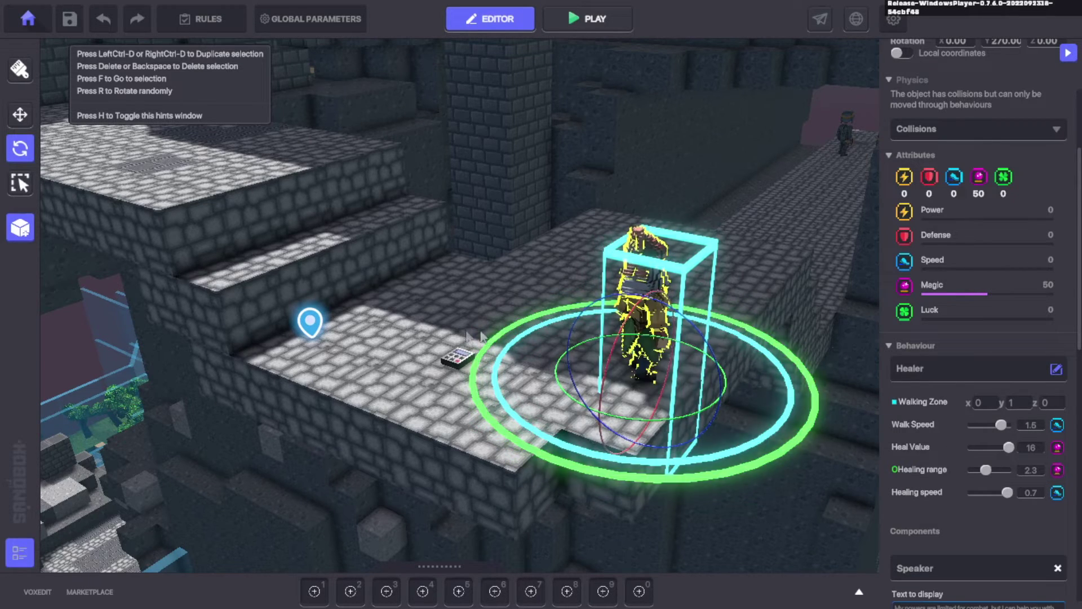
# Examine the placed healer's position beside the NumPad Switch and its Healer and Speaker settings
pyautogui.scroll(-2, 620, 346)
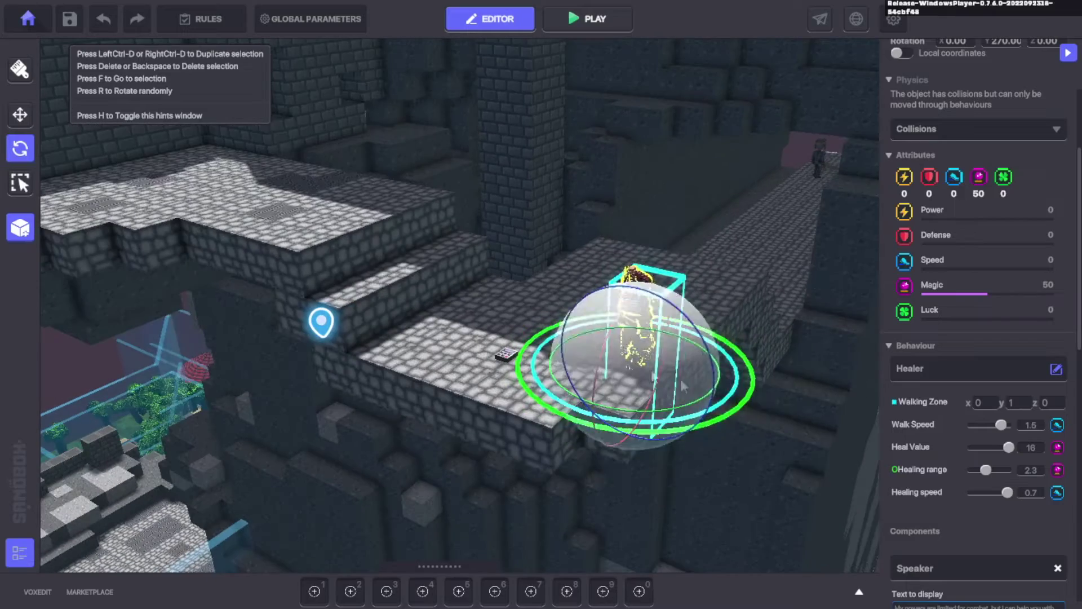
pyautogui.moveTo(659, 511)
pyautogui.mouseDown(button='right')
pyautogui.moveTo(506, 531)
pyautogui.moveTo(651, 444)
pyautogui.moveTo(555, 475)
pyautogui.moveTo(472, 461)
pyautogui.moveTo(486, 438)
pyautogui.moveTo(585, 438)
pyautogui.mouseUp(button='right')
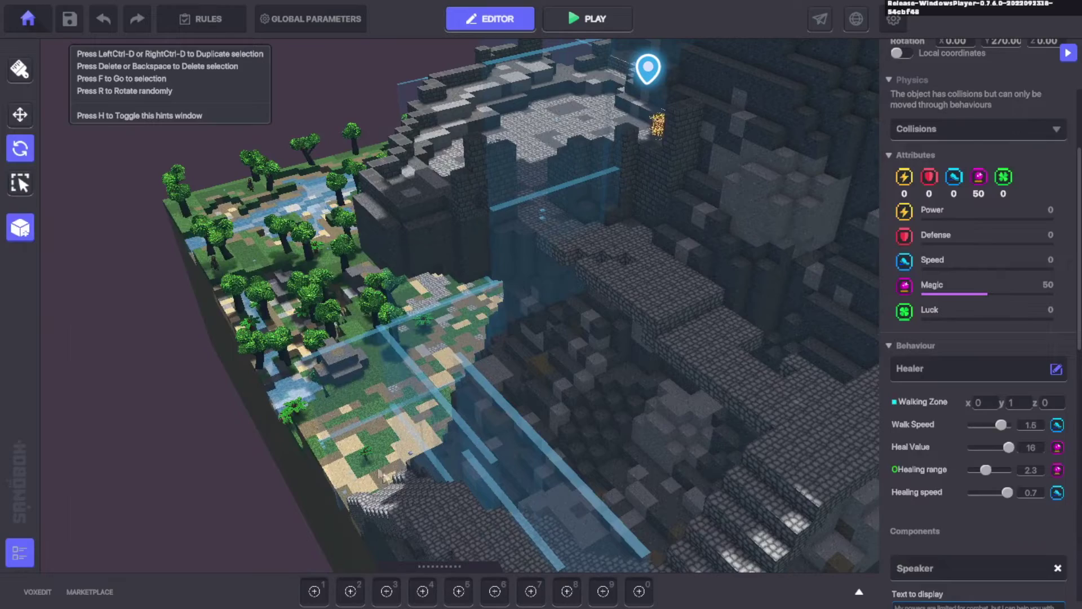
pyautogui.moveTo(756, 144); pyautogui.dragTo(633, 329, button='middle')
pyautogui.press('f')
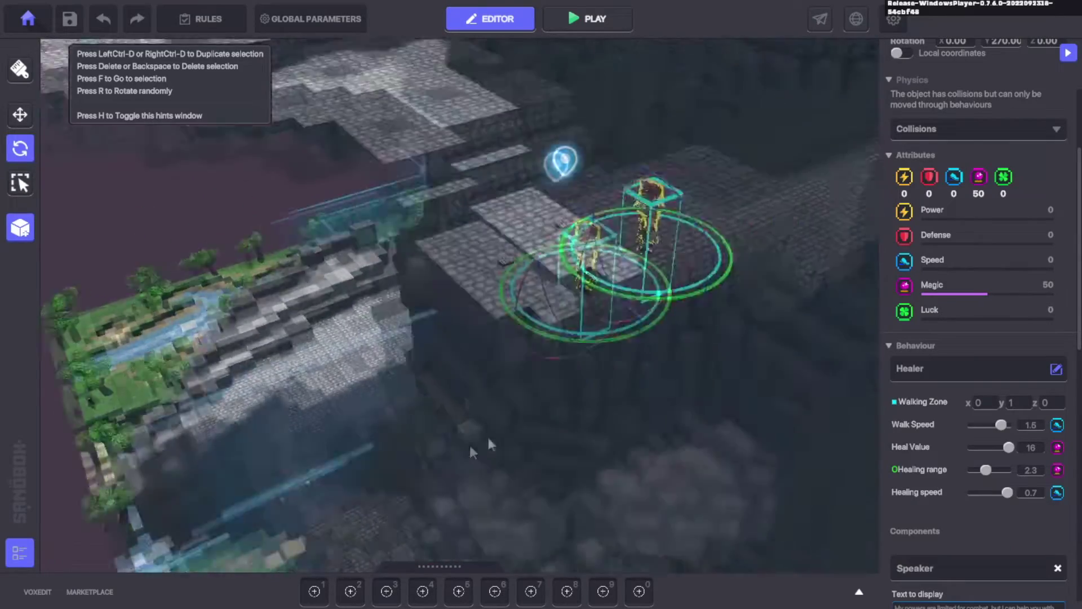
pyautogui.scroll(2, 442, 251)
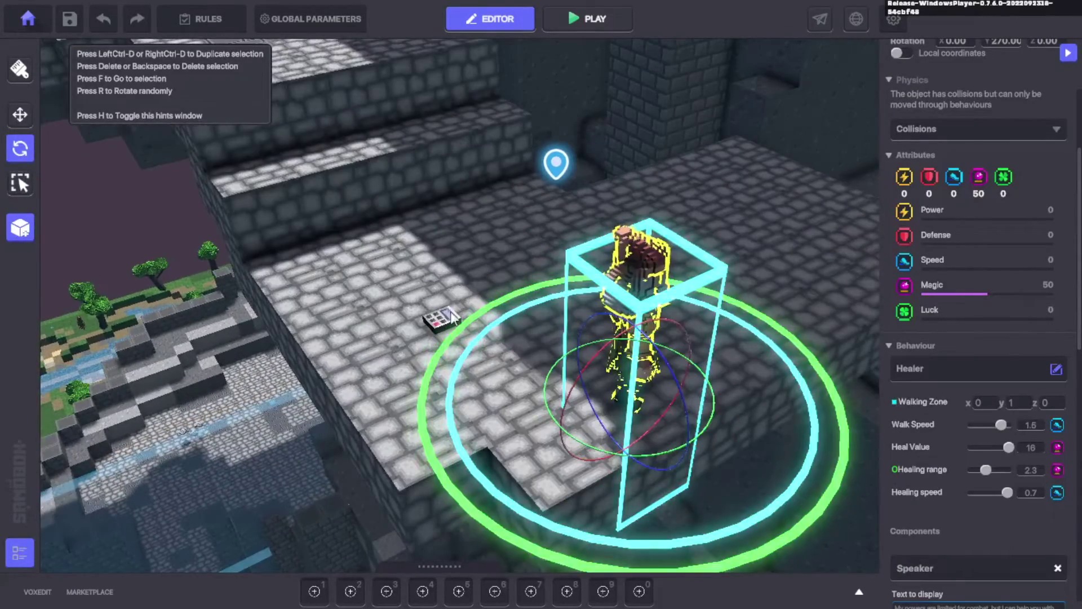
pyautogui.click(443, 316)
pyautogui.click(638, 276)
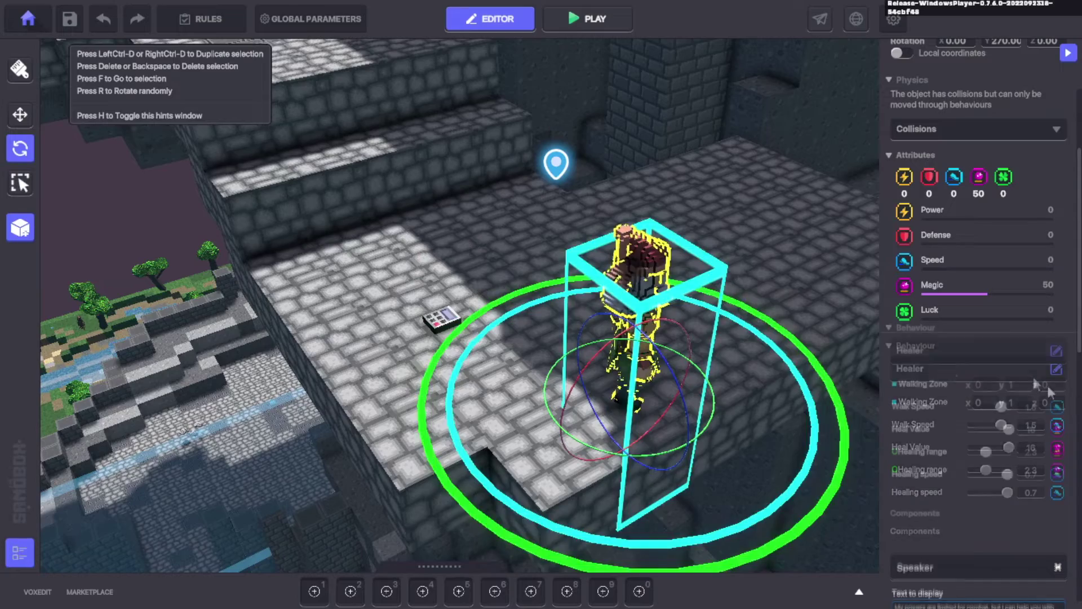
pyautogui.scroll(-2, 767, 340)
pyautogui.moveTo(768, 340)
pyautogui.mouseDown(button='middle')
pyautogui.moveTo(788, 342)
pyautogui.moveTo(749, 342)
pyautogui.mouseUp(button='middle')
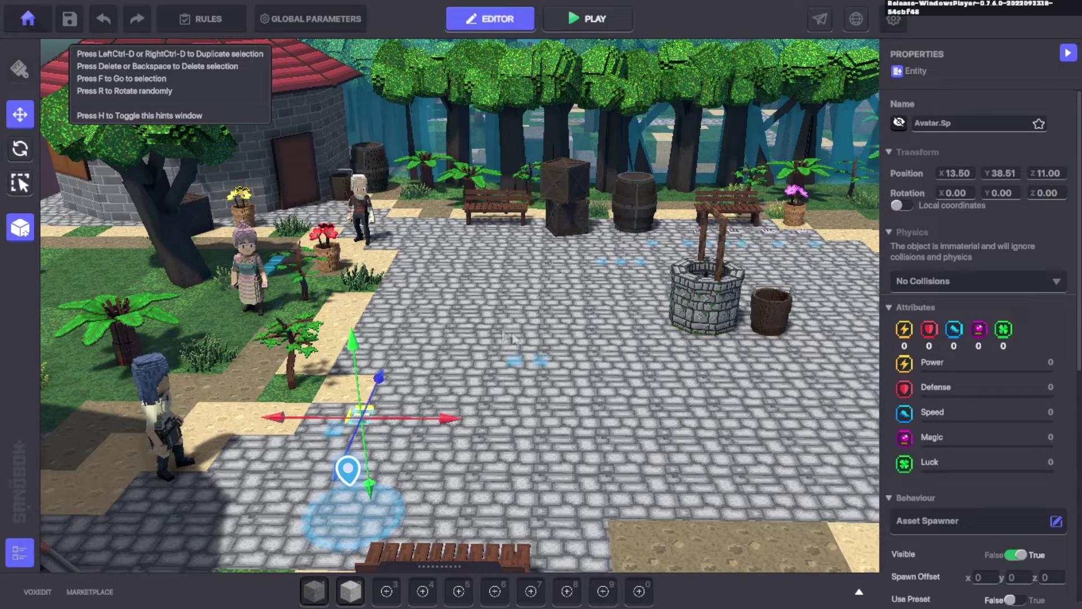
# Review the Health component of the global Adventure/RPG controller, including its death event and respawn tag
pyautogui.click(289, 21)
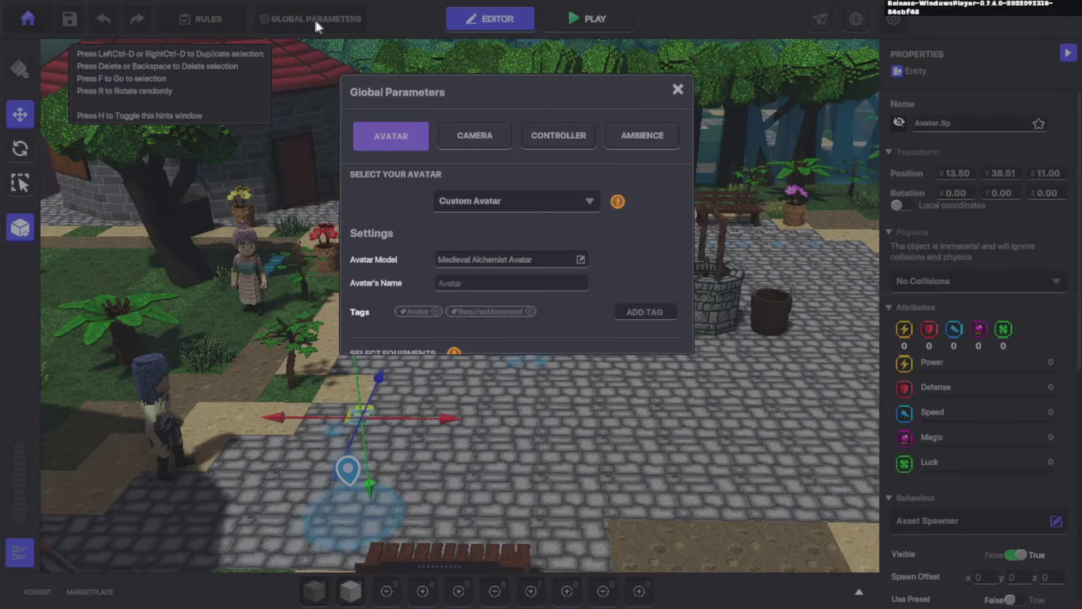
pyautogui.click(567, 138)
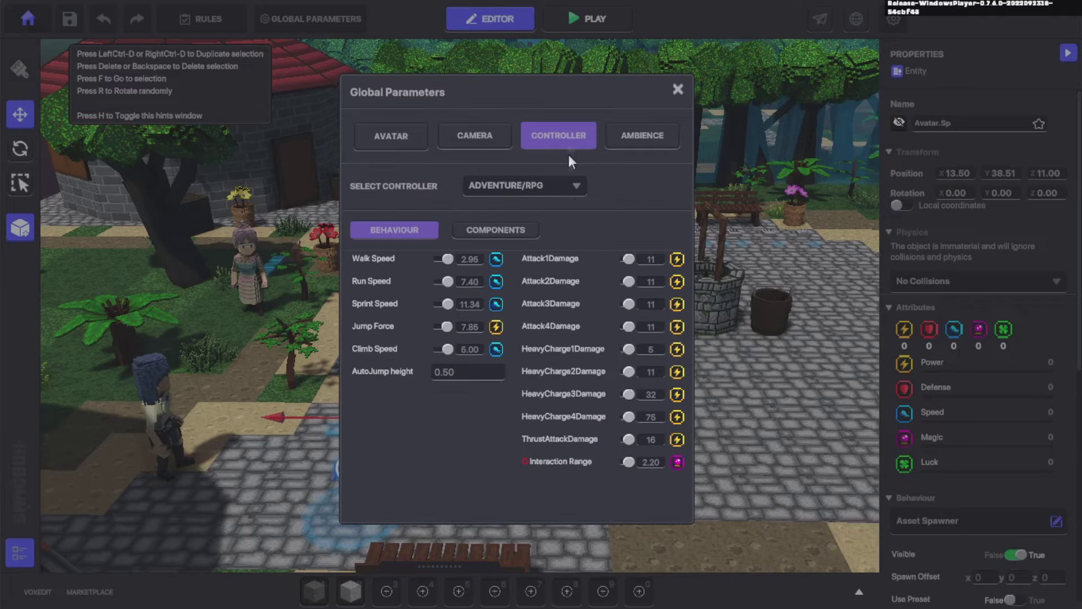
pyautogui.click(513, 229)
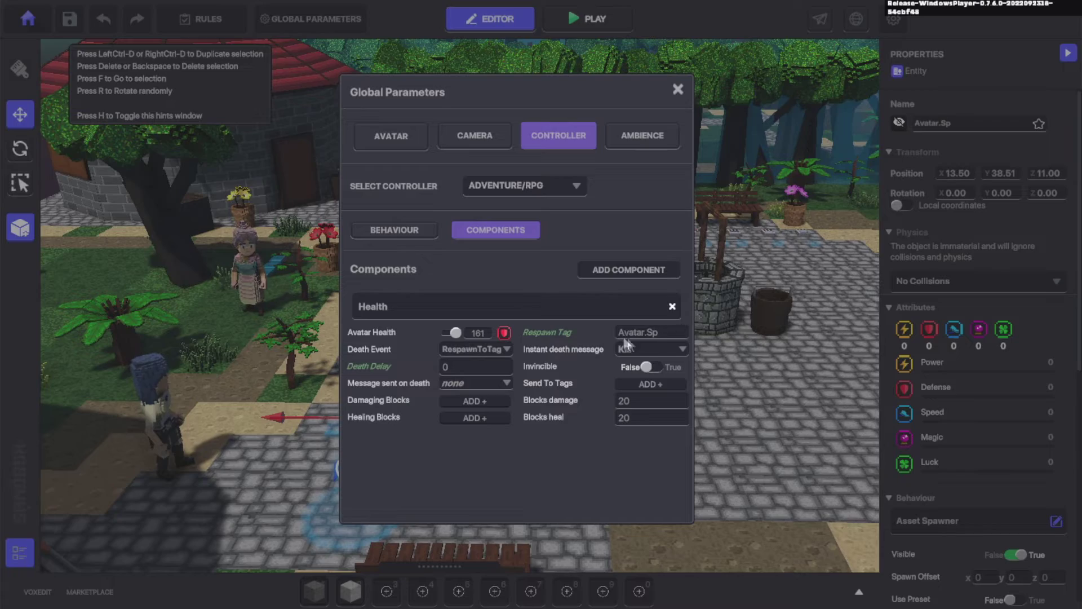
pyautogui.click(678, 90)
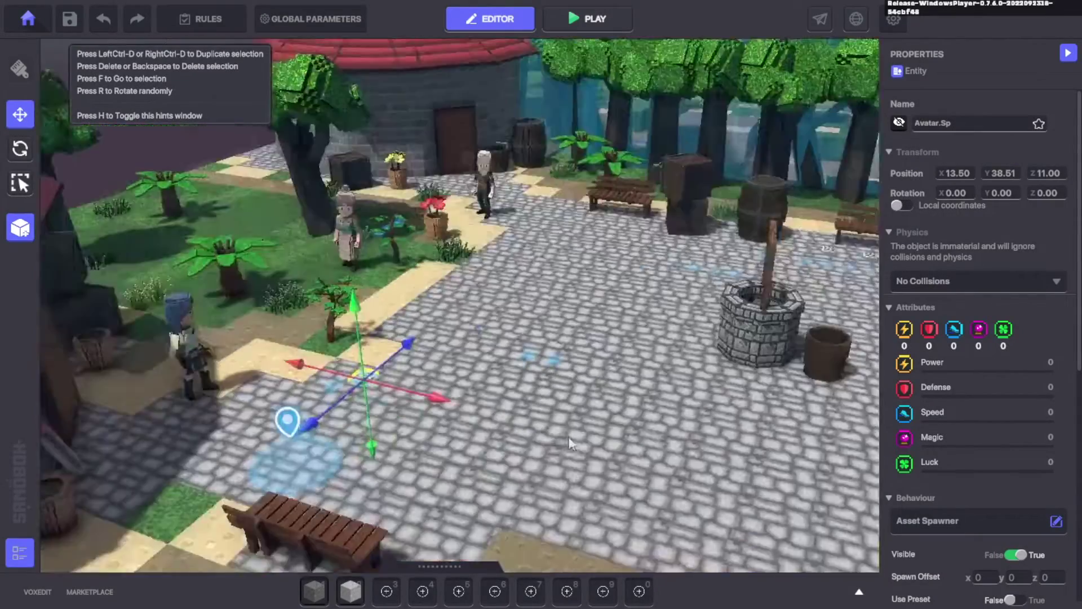
# Inspect the Avatar's Portal in the village square and the adjacent Avatar.Sp plant's destroy message and tags
pyautogui.moveTo(568, 439); pyautogui.dragTo(654, 391, button='right')
pyautogui.scroll(3, 357, 412)
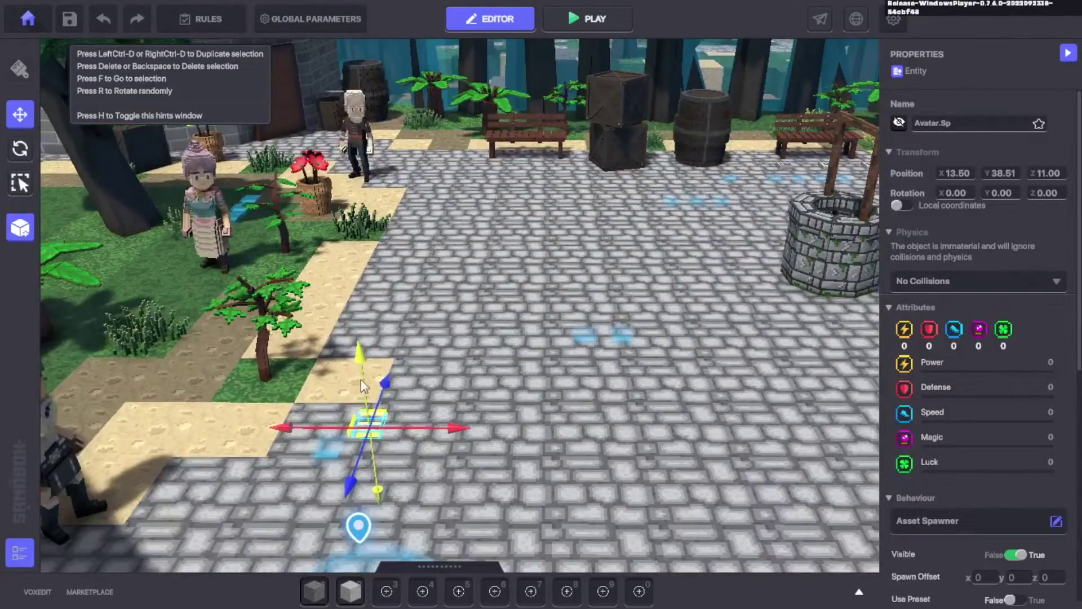
pyautogui.scroll(-3, 357, 377)
pyautogui.click(356, 336)
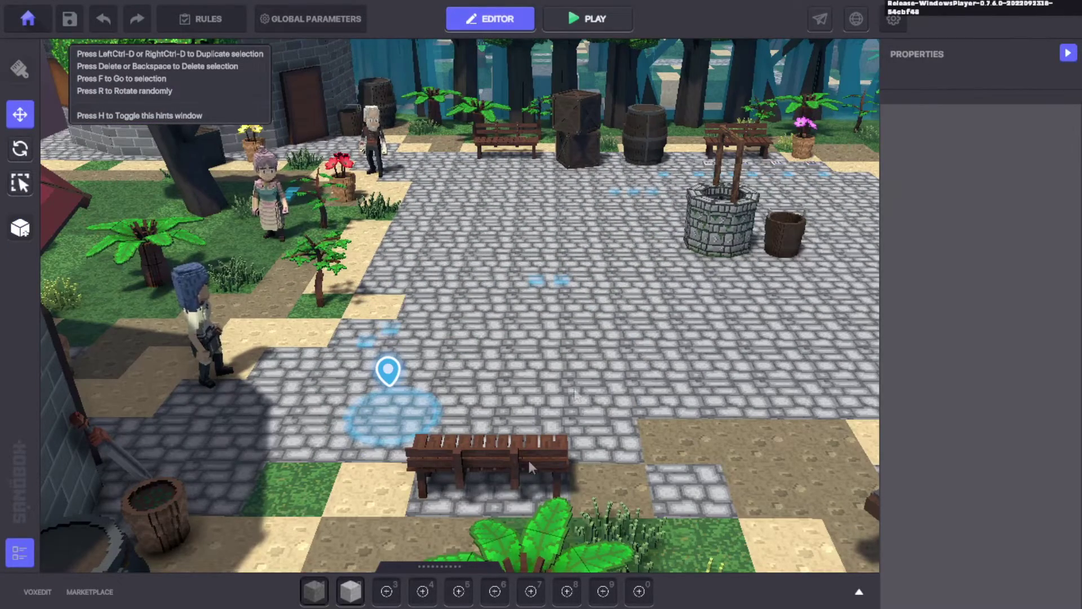
pyautogui.click(390, 421)
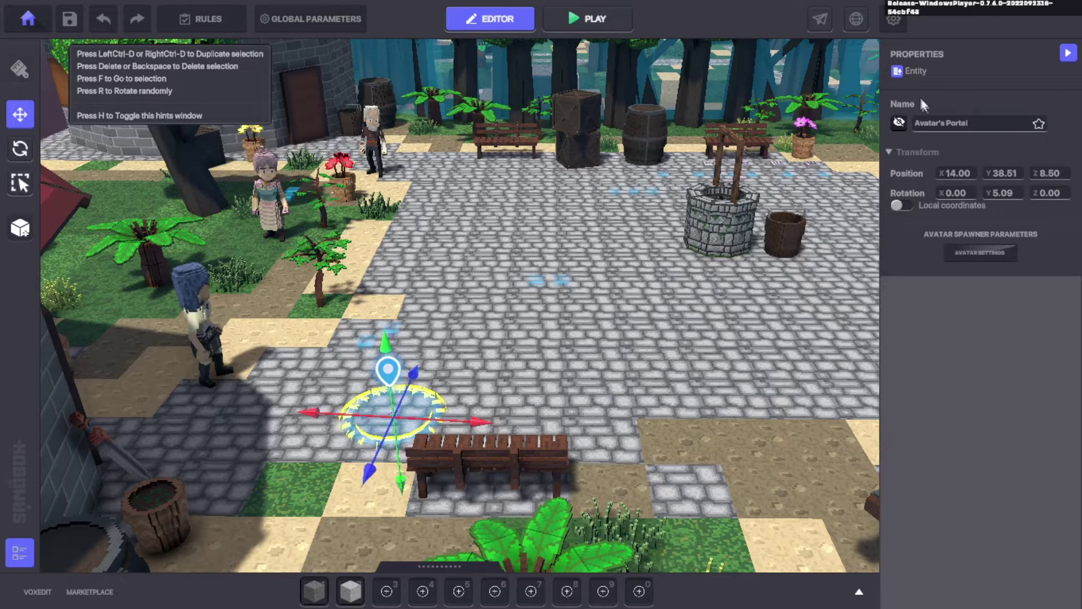
pyautogui.click(489, 336)
pyautogui.click(390, 331)
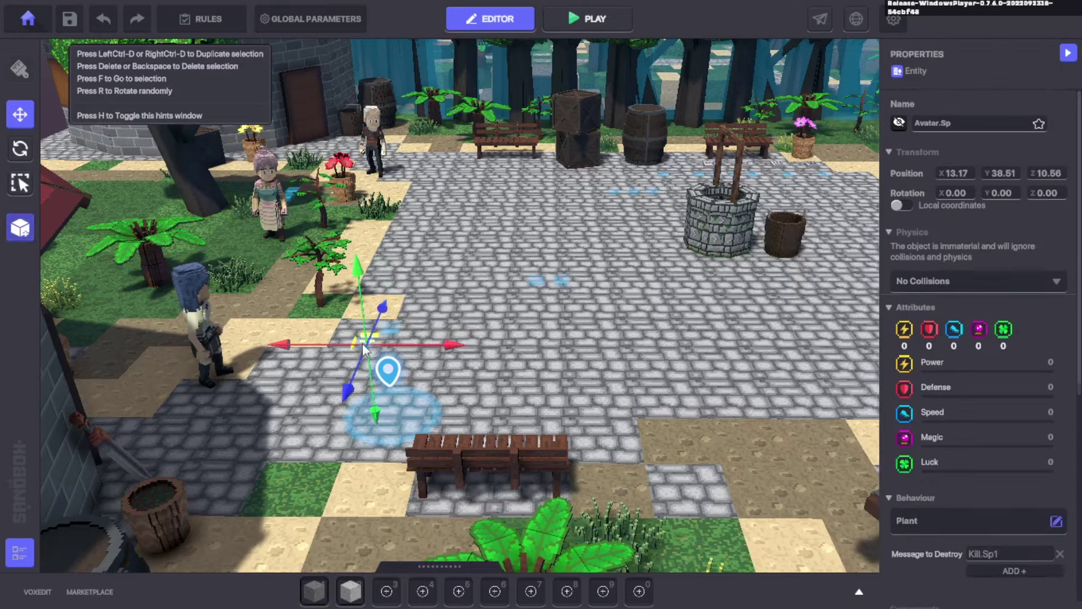
pyautogui.scroll(-5, 961, 372)
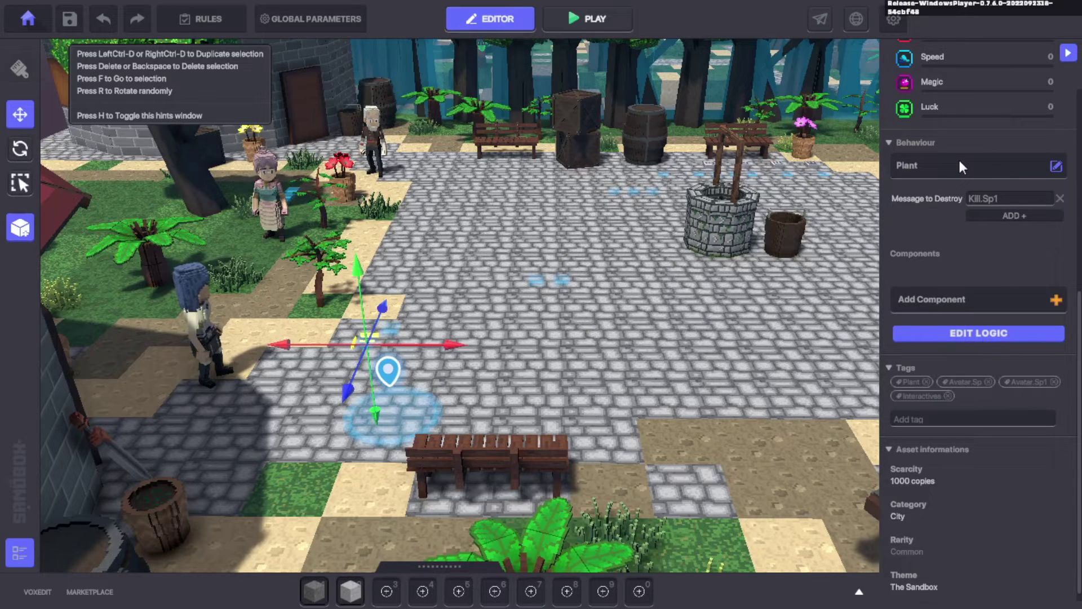
# Go to the cave with the shield-backed creatures and inspect the Avatar.Sp2 block's Asset Spawner preset
pyautogui.click(542, 293)
pyautogui.scroll(-3, 570, 278)
pyautogui.scroll(-10, 570, 278)
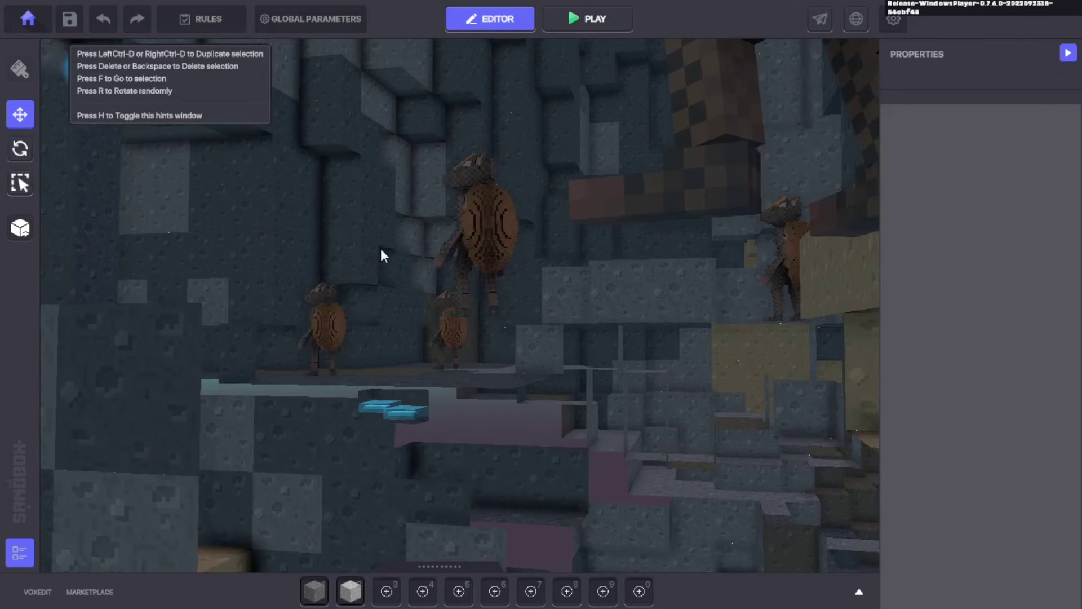
pyautogui.click(404, 412)
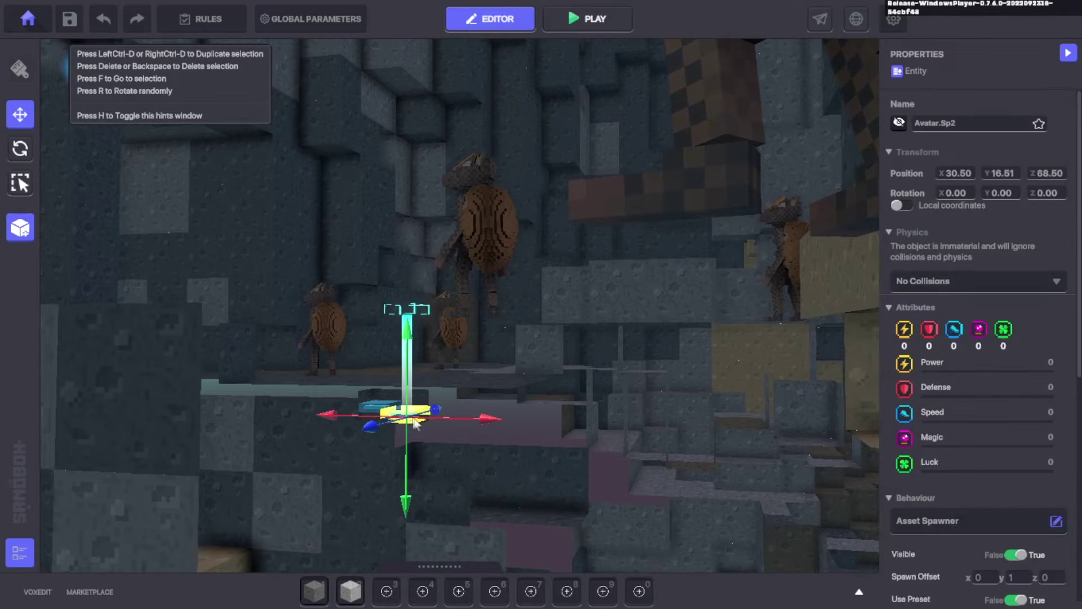
pyautogui.scroll(-3, 1000, 446)
pyautogui.scroll(-1, 999, 446)
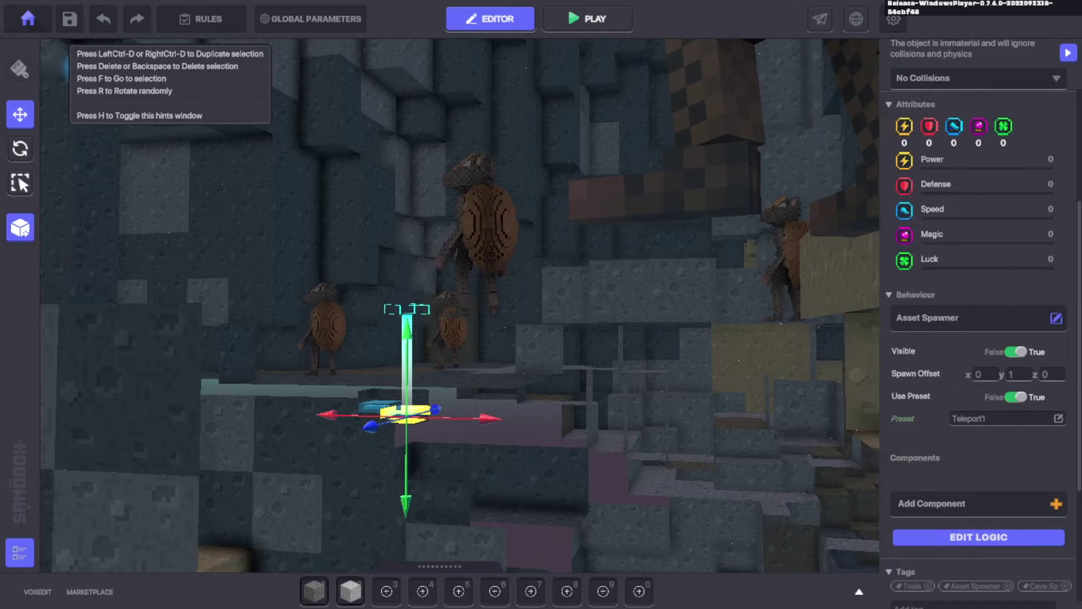
pyautogui.press('f')
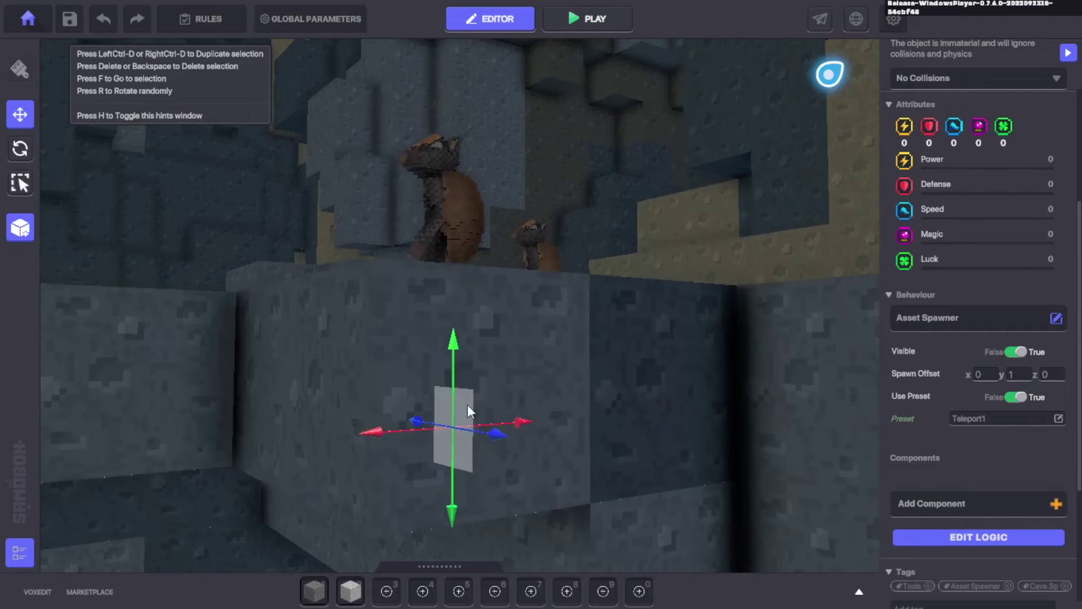
pyautogui.scroll(-5, 465, 406)
# Inspect the Health logic of the block beside the cave spawner, including its death message and target tag, and recheck the spawner's preset
pyautogui.click(261, 465)
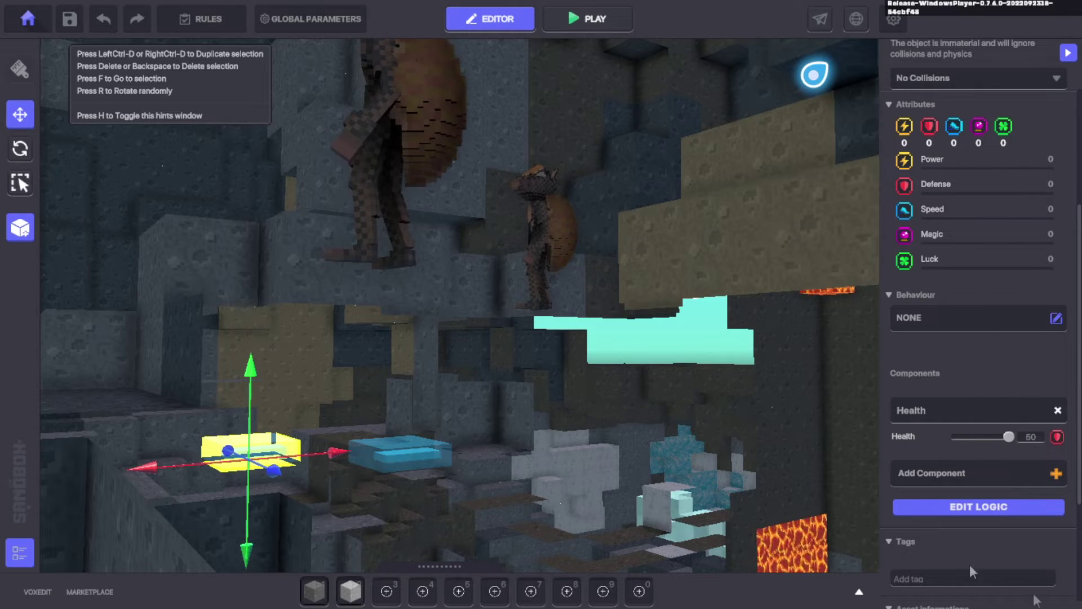
pyautogui.click(978, 506)
pyautogui.scroll(-3, 1013, 552)
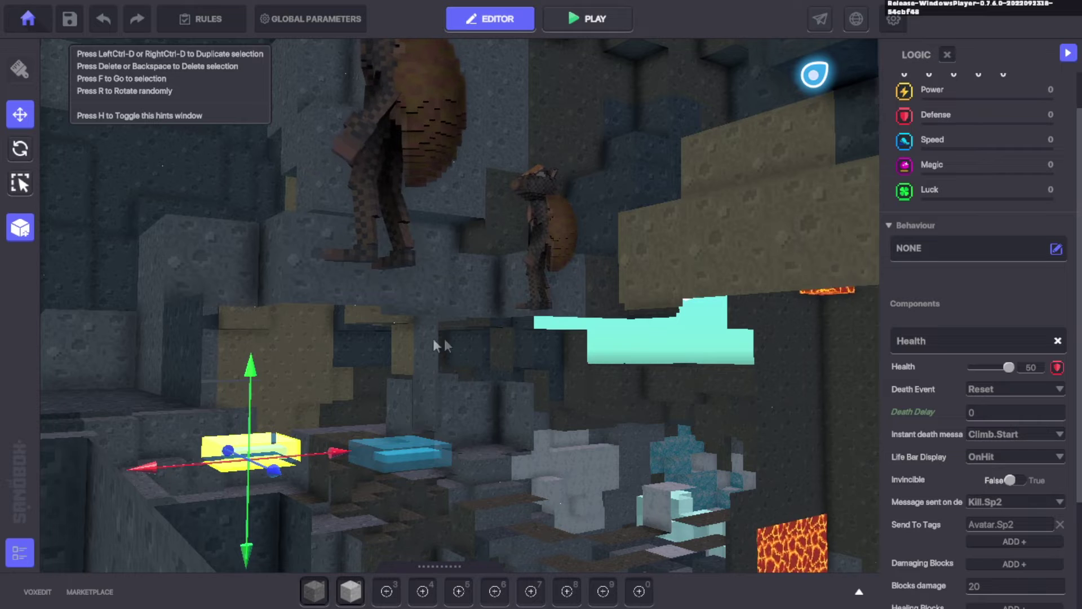
pyautogui.press('f')
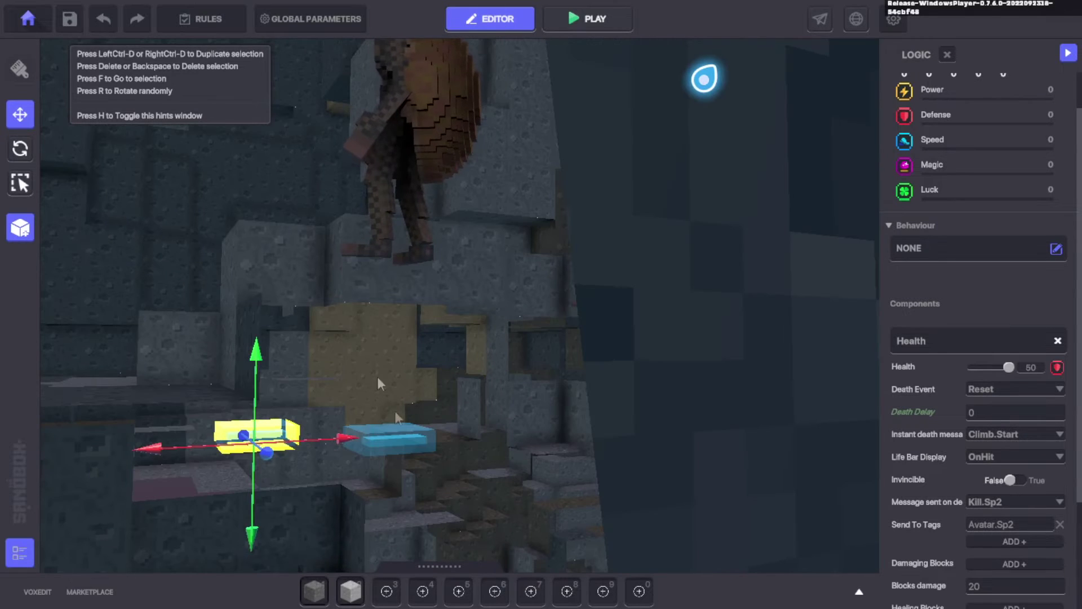
pyautogui.click(401, 428)
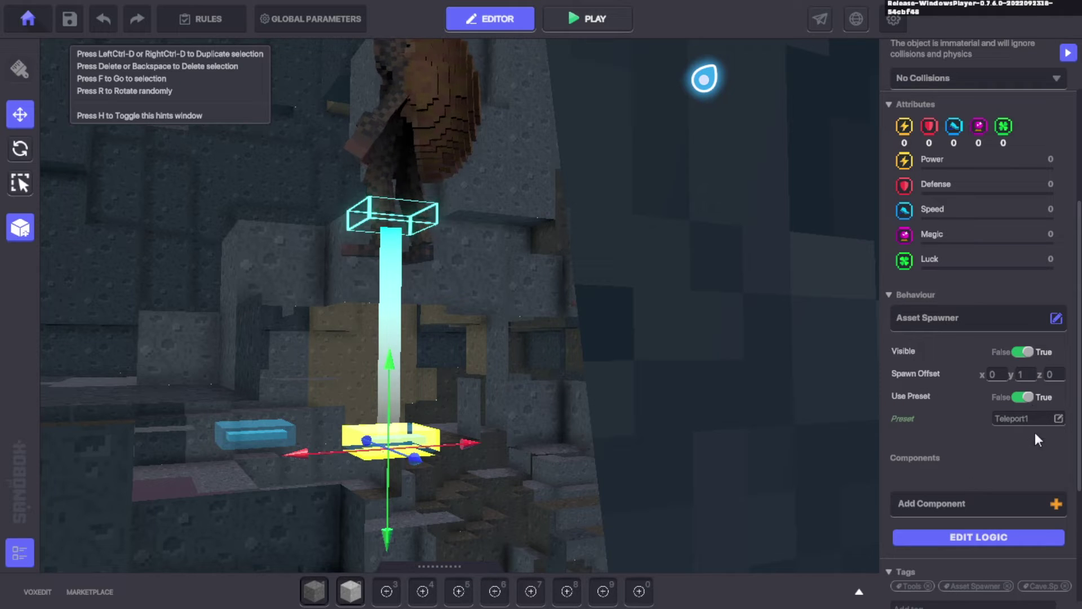
pyautogui.press('f')
pyautogui.moveTo(400, 369); pyautogui.dragTo(600, 374, button='right')
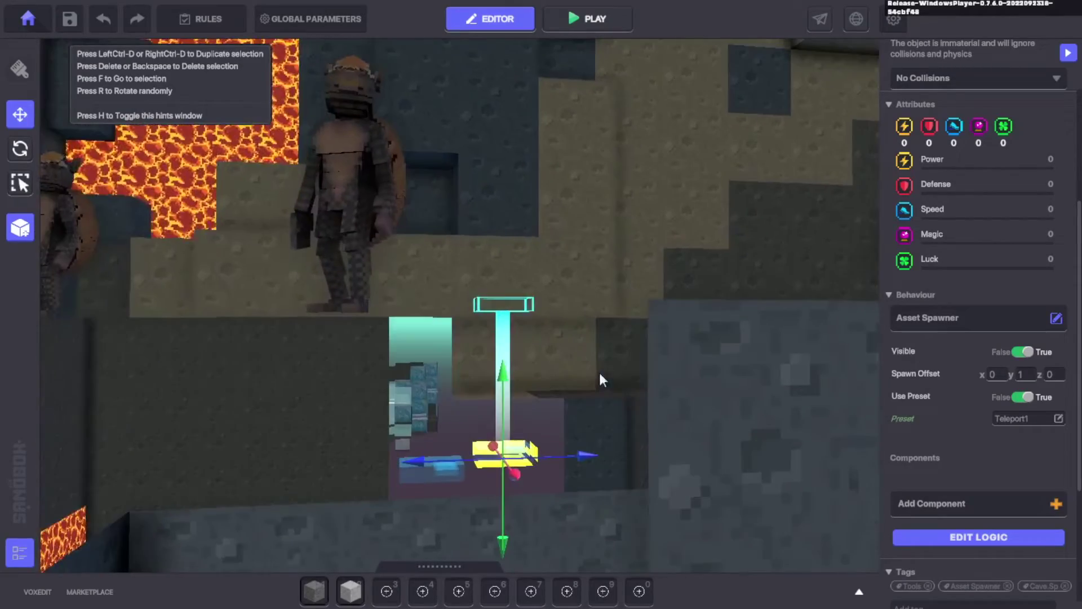
# Go to the high stone walkway and inspect the Health component of the lower of the two hidden blocks near the stairs
pyautogui.moveTo(550, 458); pyautogui.dragTo(294, 195, button='right')
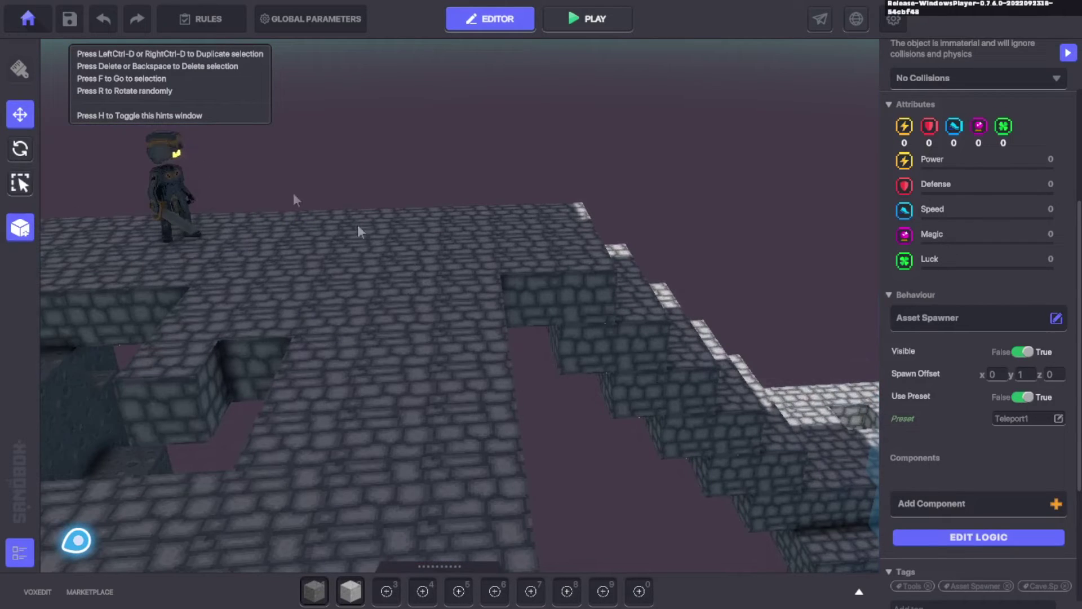
pyautogui.click(174, 201)
pyautogui.moveTo(499, 305); pyautogui.dragTo(492, 246, button='right')
pyautogui.click(409, 244)
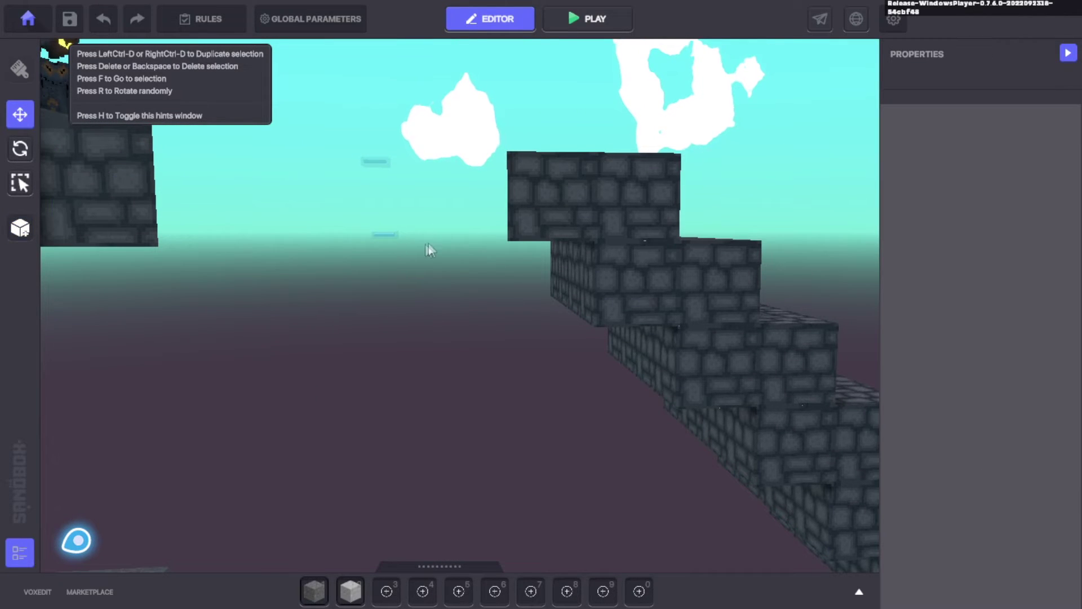
pyautogui.click(382, 236)
pyautogui.scroll(-5, 1022, 416)
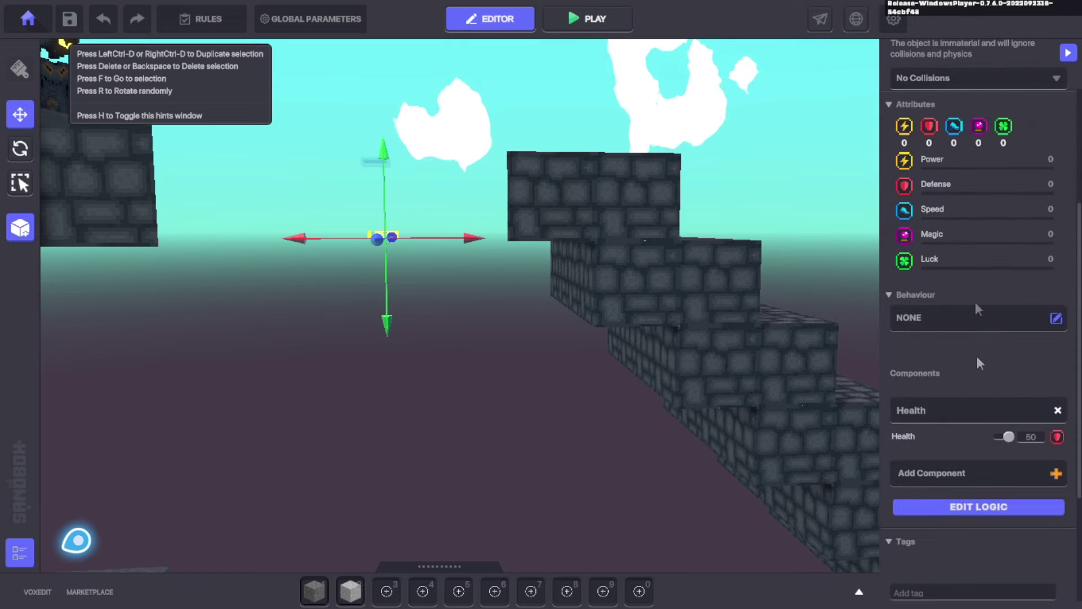
pyautogui.moveTo(492, 185); pyautogui.dragTo(462, 209, button='right')
pyautogui.click(377, 168)
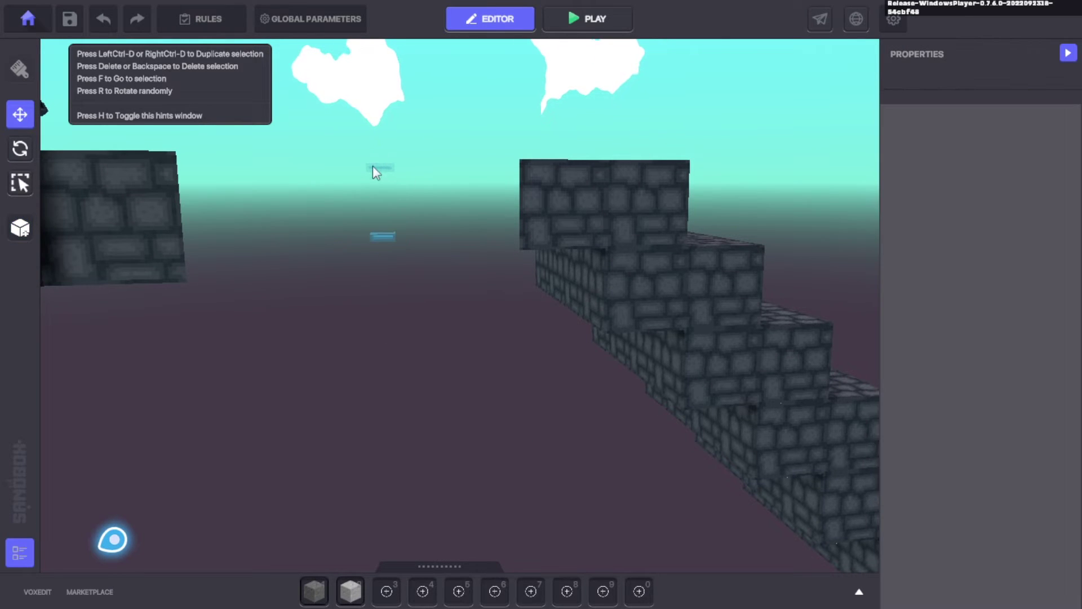
# Inspect the upper Avatar.Sp2 block's Asset Spawner settings on the walkway and compare them with the lower Health block
pyautogui.moveTo(580, 211); pyautogui.dragTo(377, 240, button='right')
pyautogui.moveTo(285, 235); pyautogui.dragTo(664, 242, button='right')
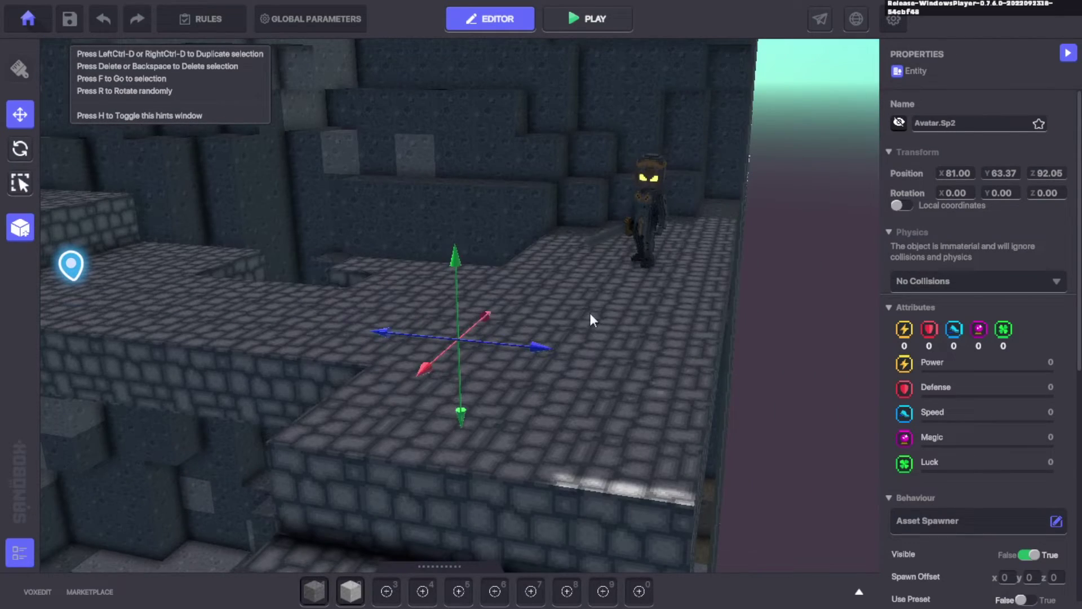
pyautogui.scroll(-3, 973, 517)
pyautogui.moveTo(299, 468); pyautogui.dragTo(632, 403, button='right')
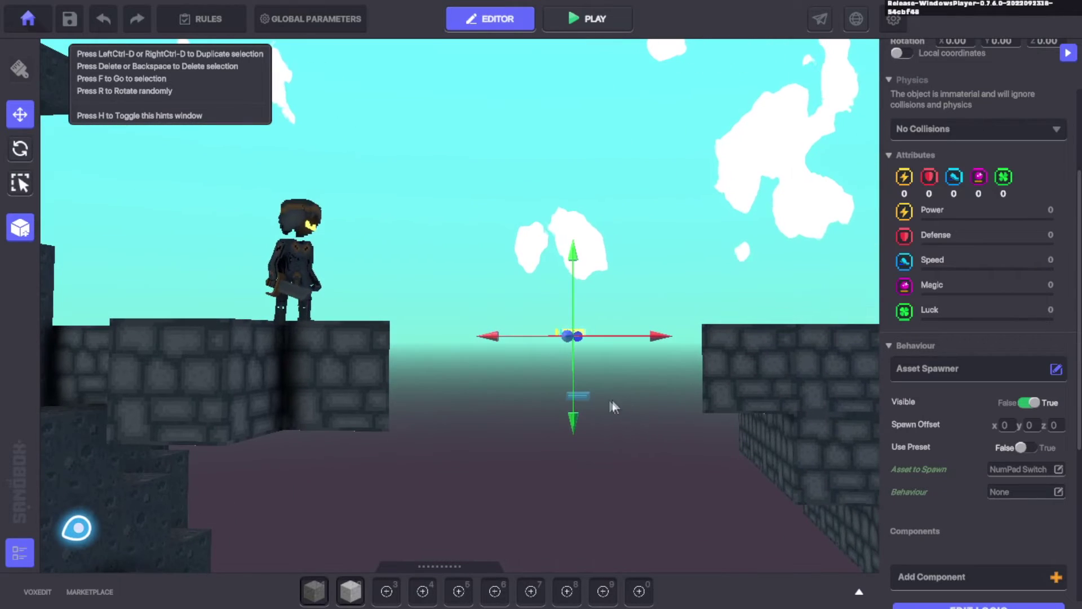
pyautogui.click(576, 401)
pyautogui.click(576, 400)
pyautogui.scroll(-3, 890, 445)
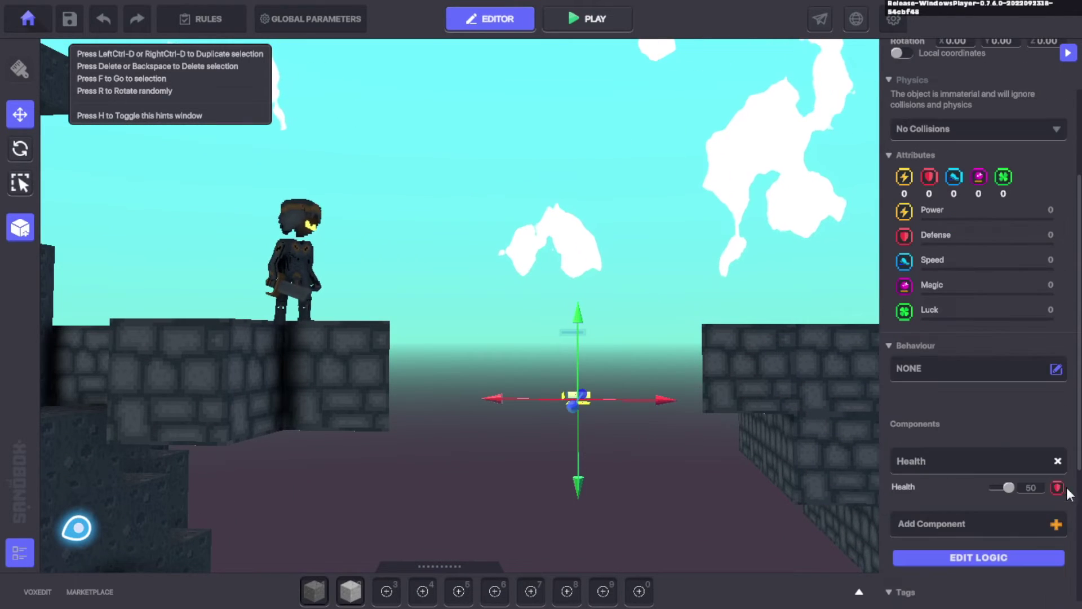
# Raise the hidden Health block above the walkway surface and lower it back inside the stone
pyautogui.moveTo(645, 394); pyautogui.dragTo(363, 411, button='right')
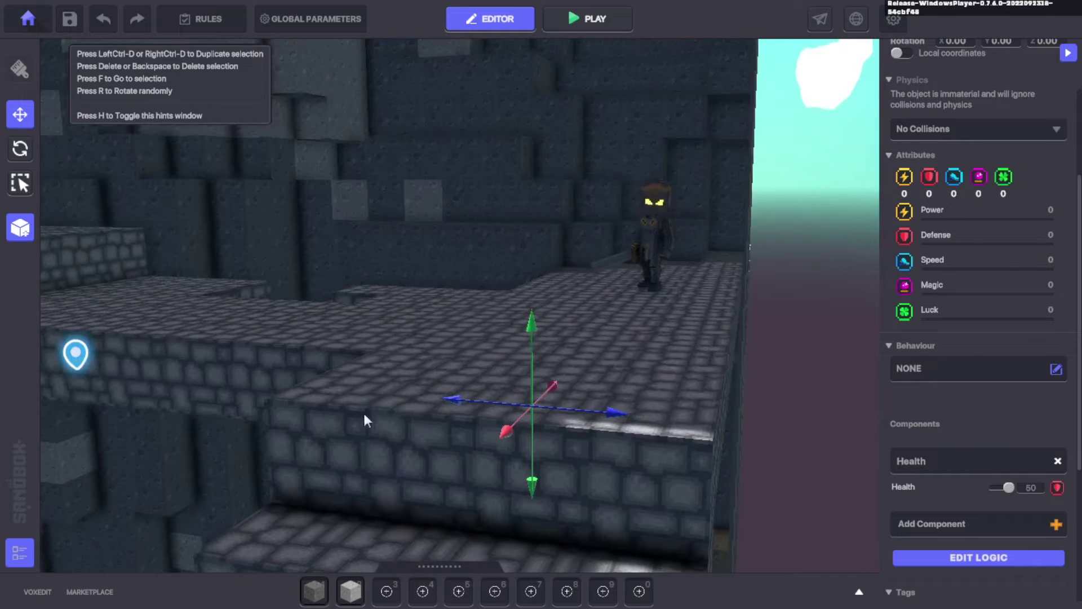
pyautogui.moveTo(612, 369)
pyautogui.mouseDown(button='right')
pyautogui.moveTo(431, 372)
pyautogui.moveTo(492, 332)
pyautogui.mouseUp(button='right')
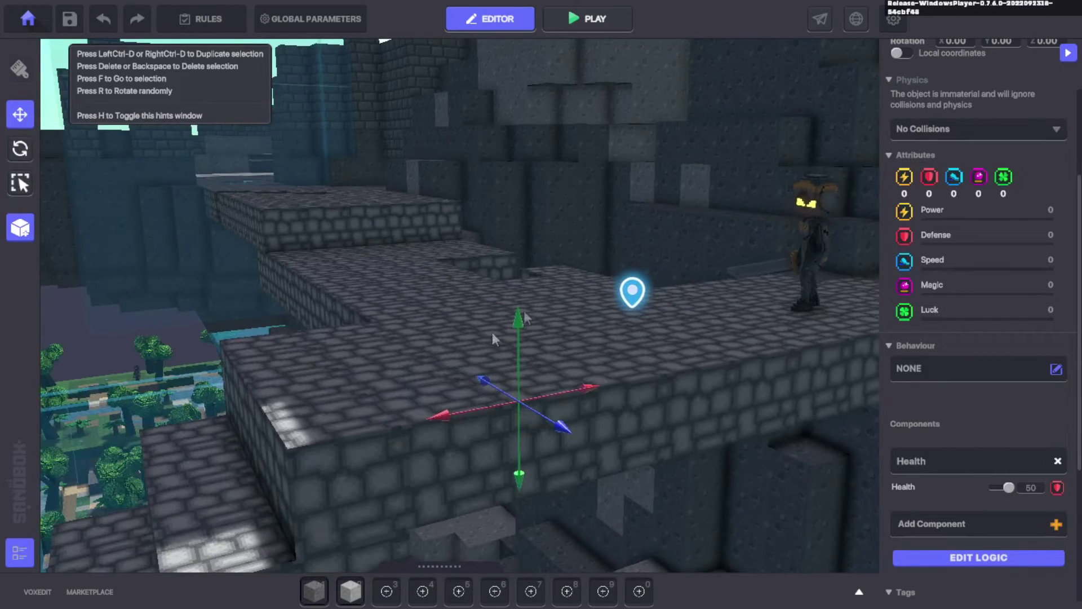
pyautogui.moveTo(519, 331); pyautogui.dragTo(506, 251)
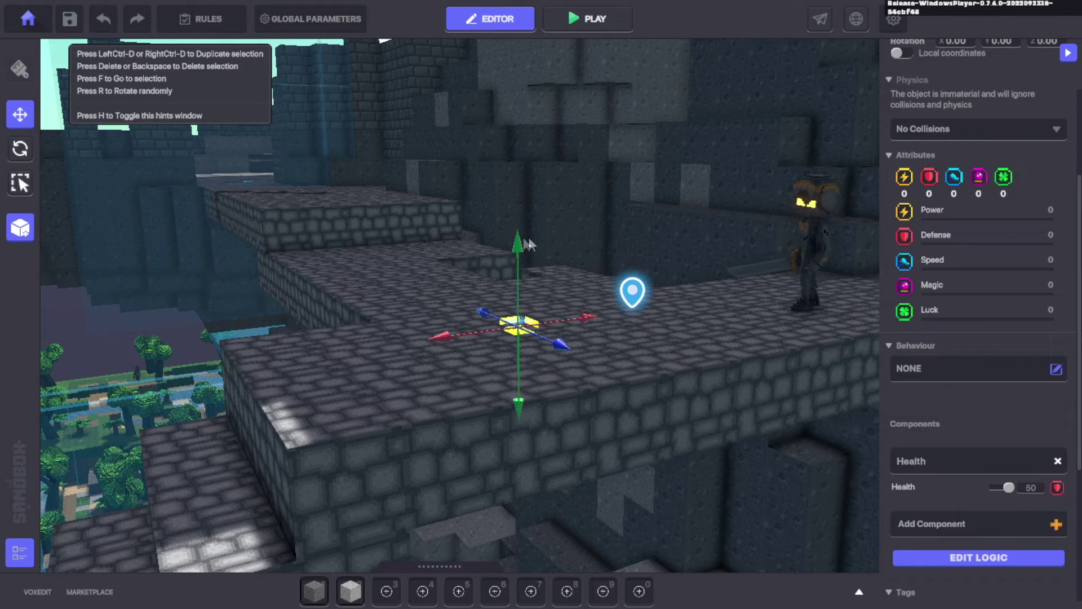
pyautogui.moveTo(519, 237); pyautogui.dragTo(522, 317)
pyautogui.scroll(-2, 599, 351)
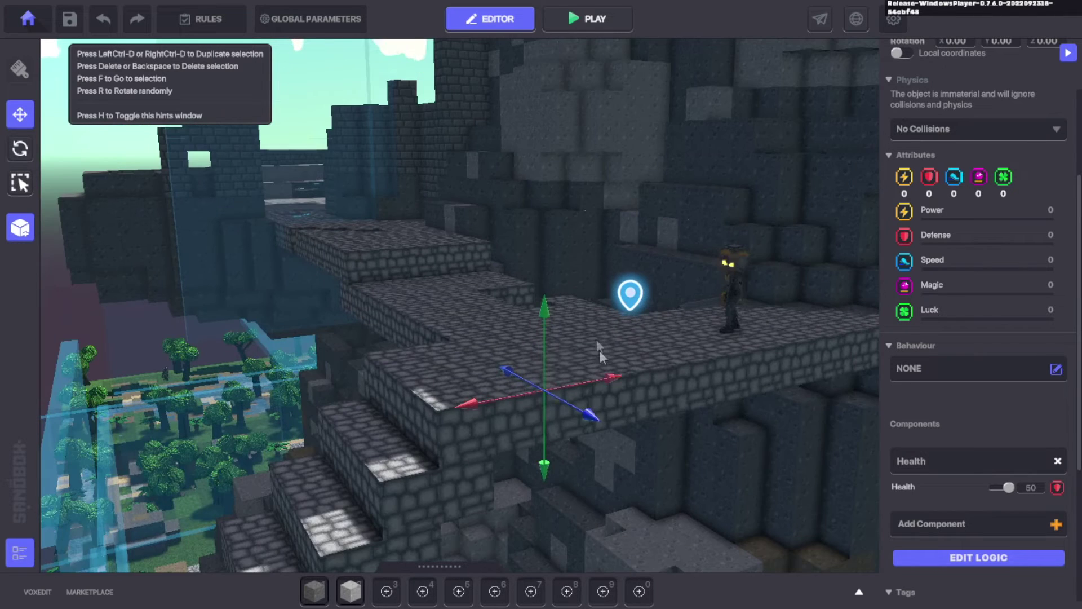
# Go to the music boxes above the forest's stone platform and inspect the Small Music Box Sound Player's Play Sound logic
pyautogui.scroll(2, 558, 356)
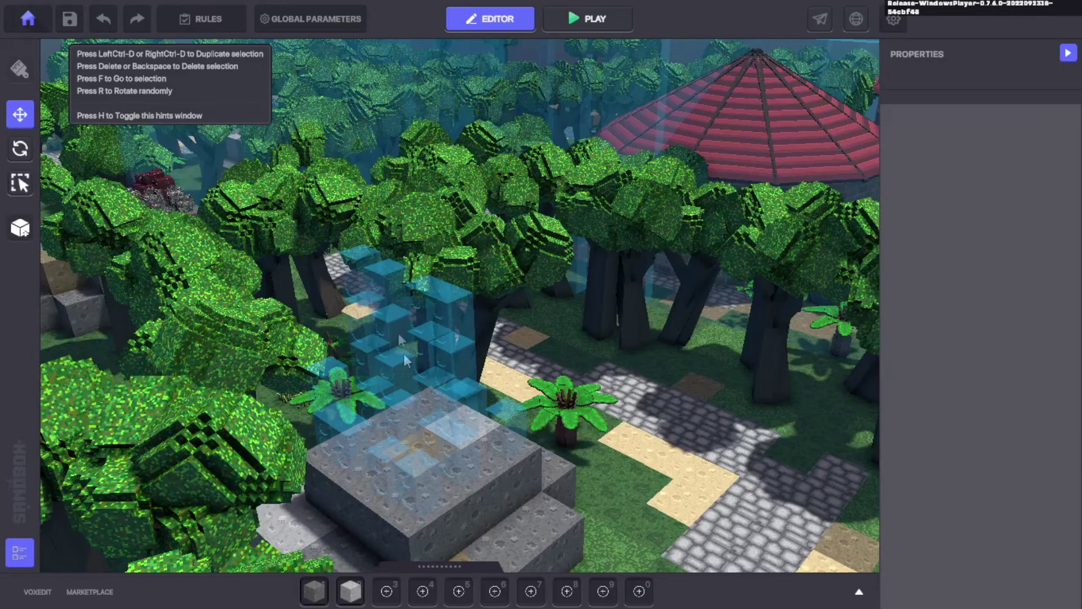
pyautogui.click(453, 324)
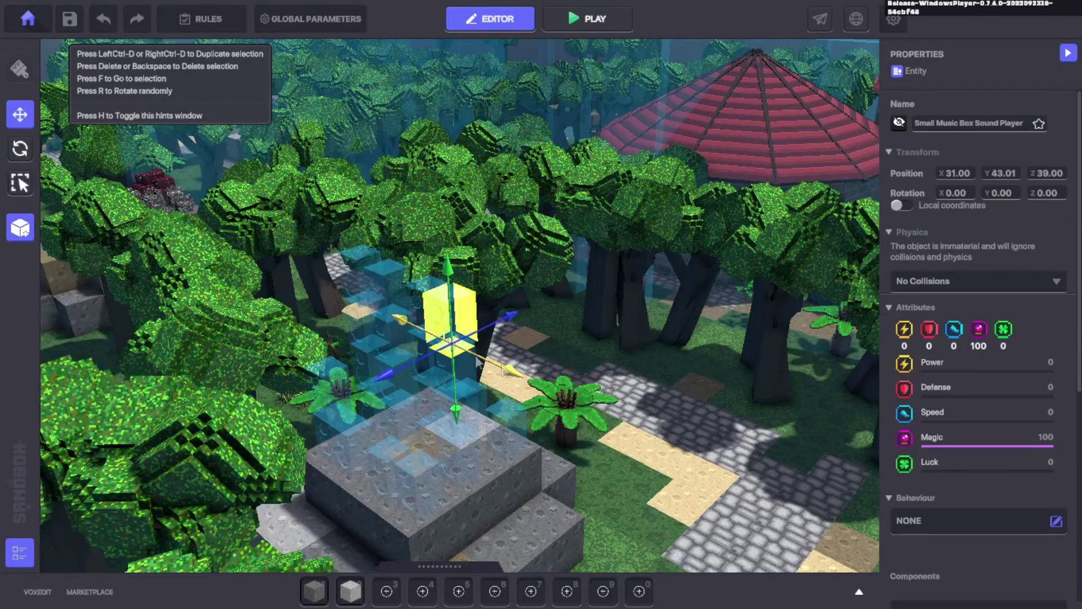
pyautogui.press('f')
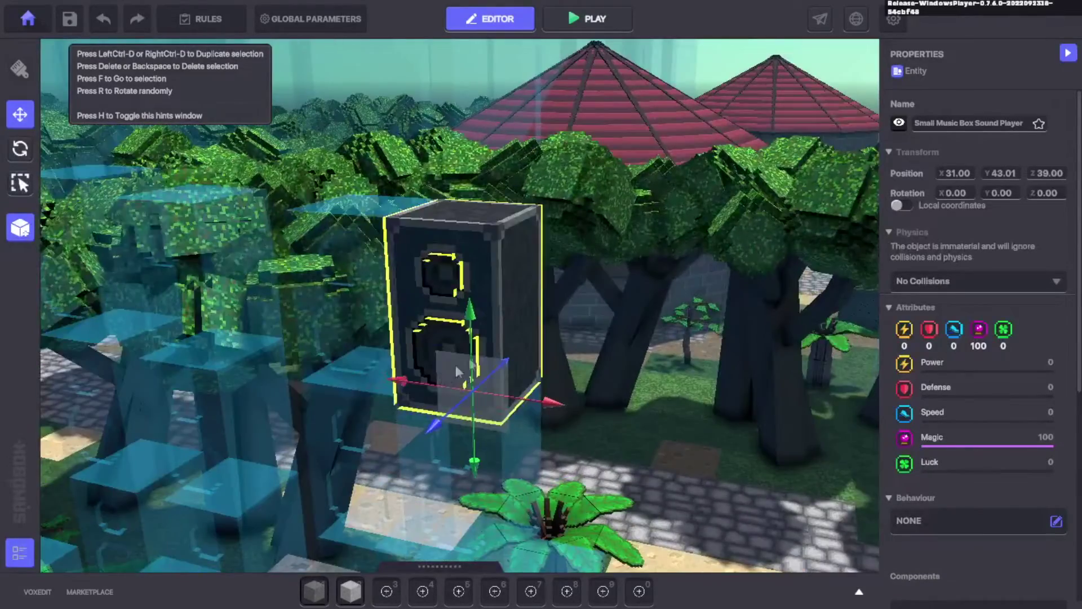
pyautogui.moveTo(455, 365); pyautogui.dragTo(400, 365, button='right')
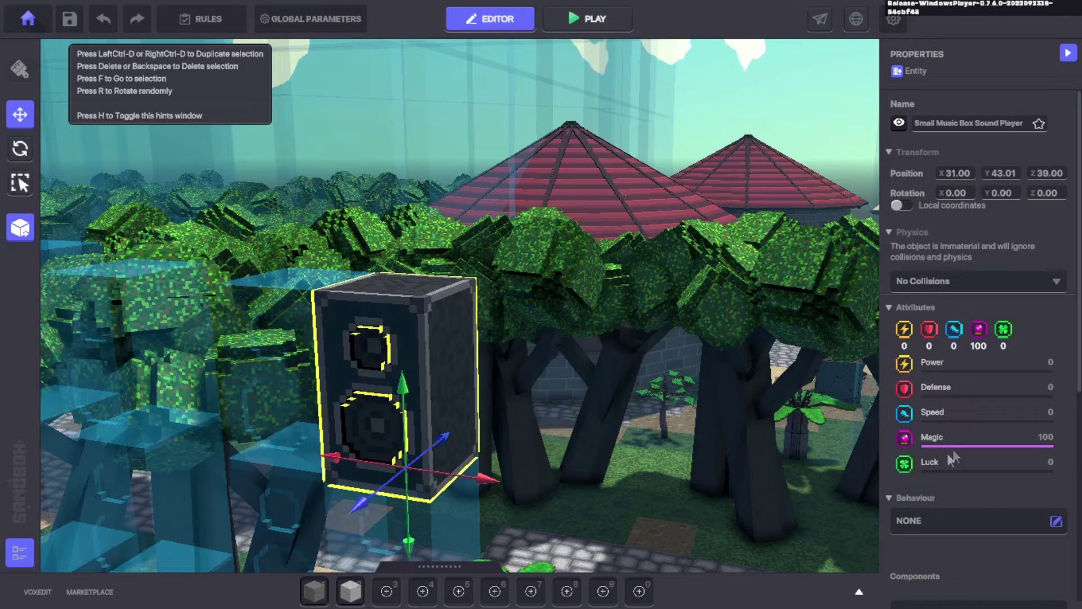
pyautogui.moveTo(676, 448); pyautogui.dragTo(679, 337, button='right')
pyautogui.scroll(-5, 1002, 313)
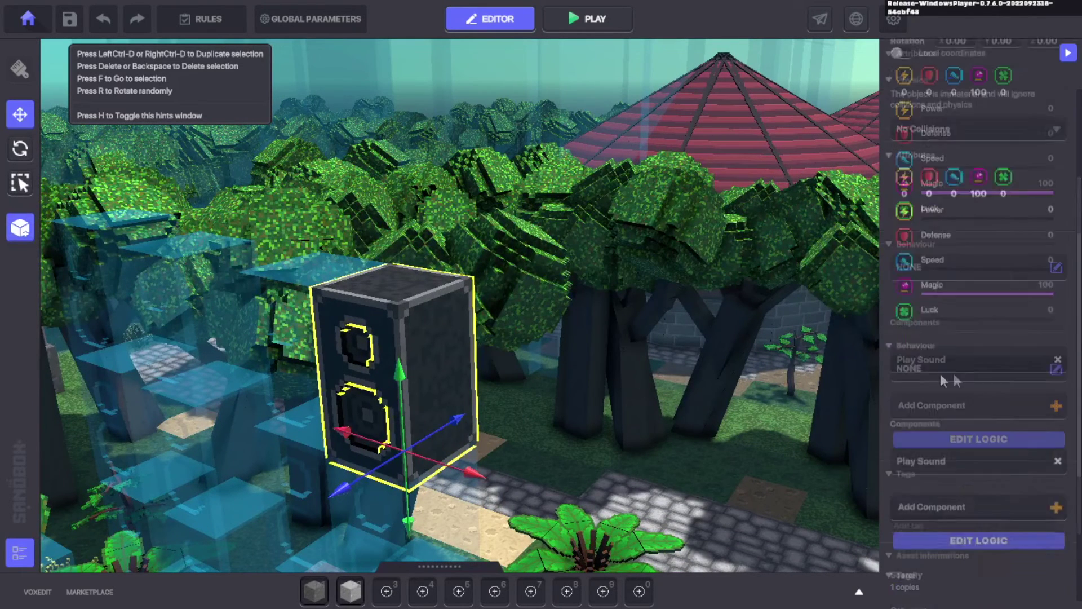
pyautogui.click(951, 443)
pyautogui.scroll(-2, 1019, 409)
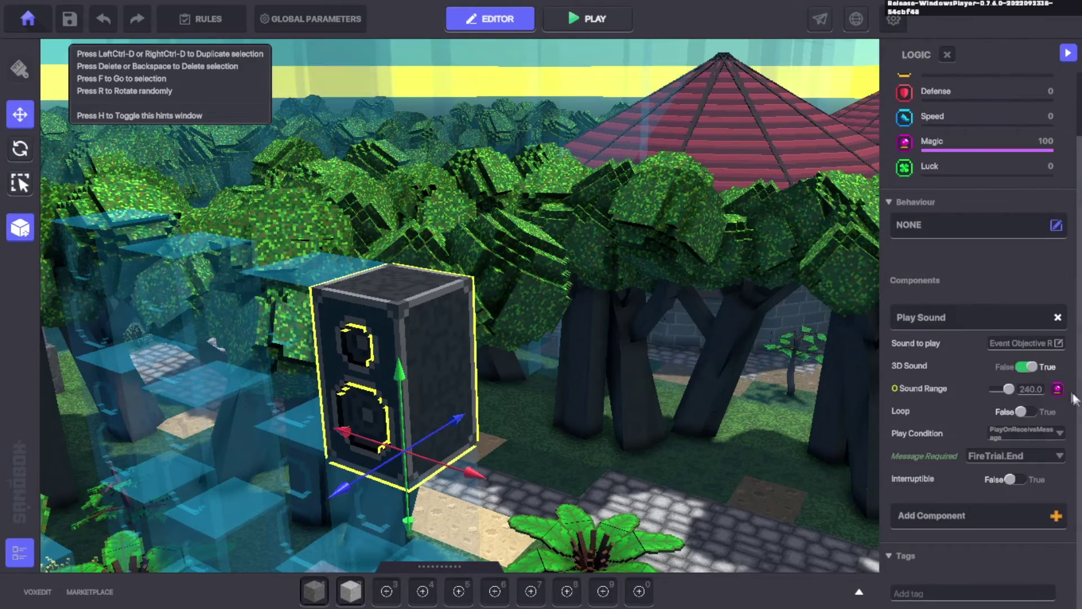
# Examine how far the selected music box's 240 sound range extends around the whole map, and return to the music box above the stone platform
pyautogui.scroll(-8, 827, 370)
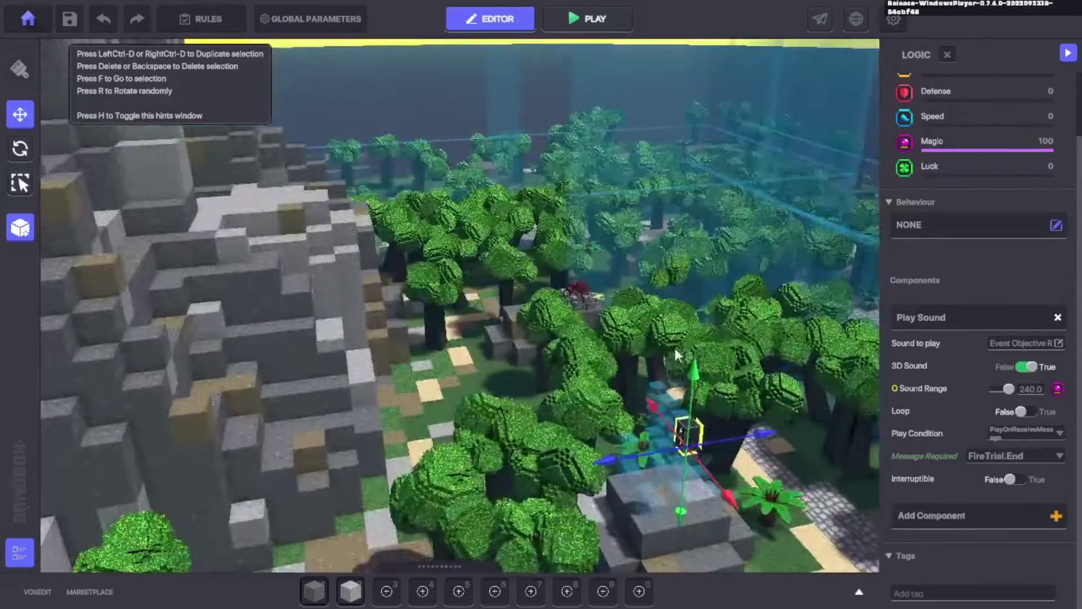
pyautogui.scroll(-8, 676, 352)
pyautogui.moveTo(594, 357); pyautogui.dragTo(915, 360, button='right')
pyautogui.moveTo(738, 341); pyautogui.dragTo(322, 389, button='right')
pyautogui.scroll(-6, 452, 370)
pyautogui.scroll(-2, 457, 383)
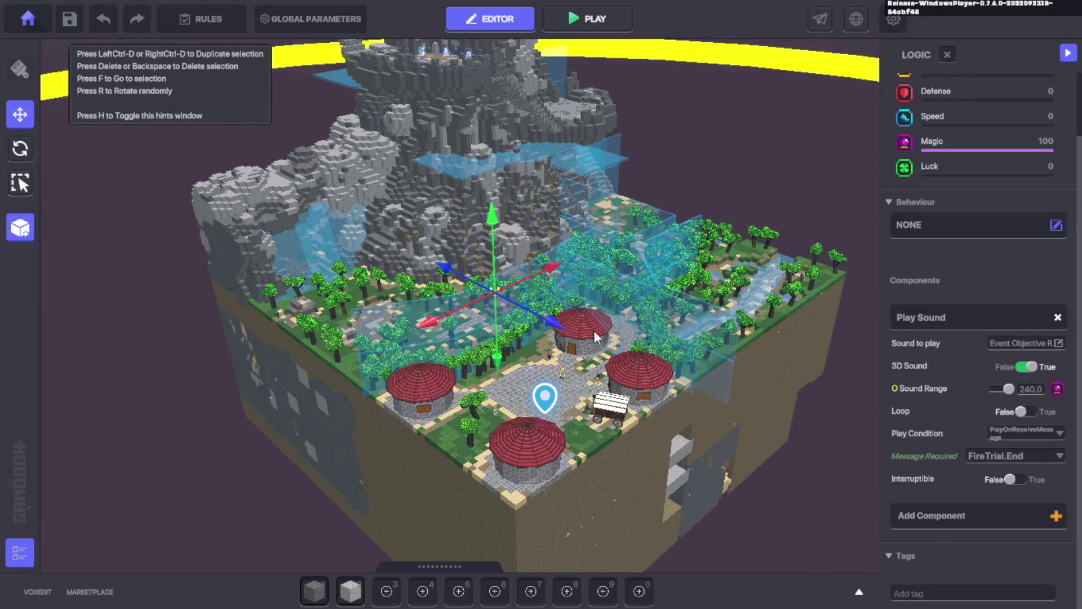
pyautogui.press('f')
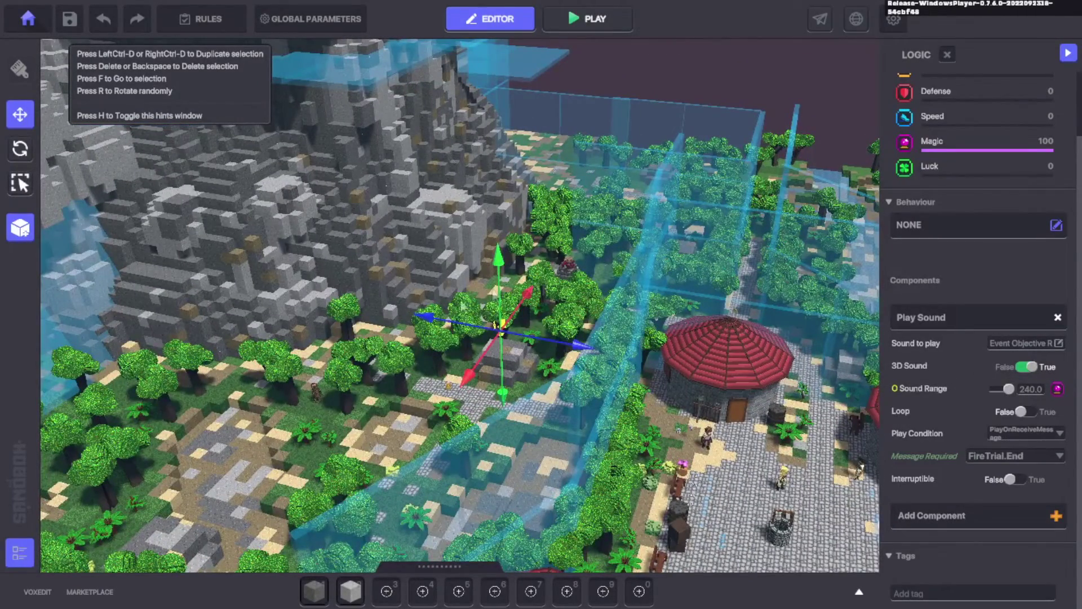
pyautogui.moveTo(512, 306); pyautogui.dragTo(546, 310, button='right')
pyautogui.scroll(5, 510, 349)
pyautogui.scroll(5, 657, 342)
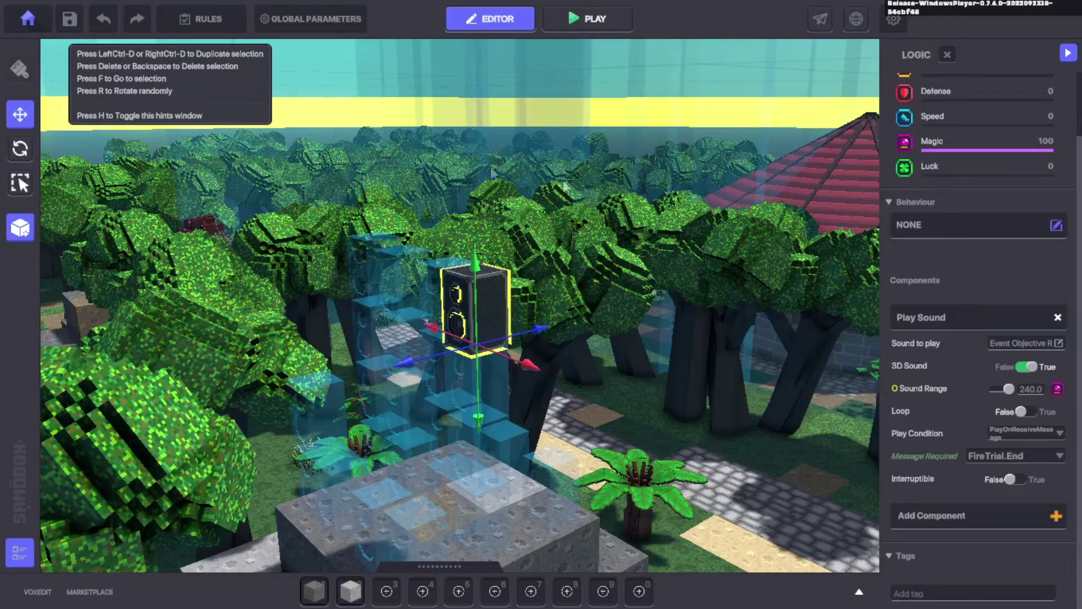
pyautogui.moveTo(671, 303); pyautogui.dragTo(700, 305, button='right')
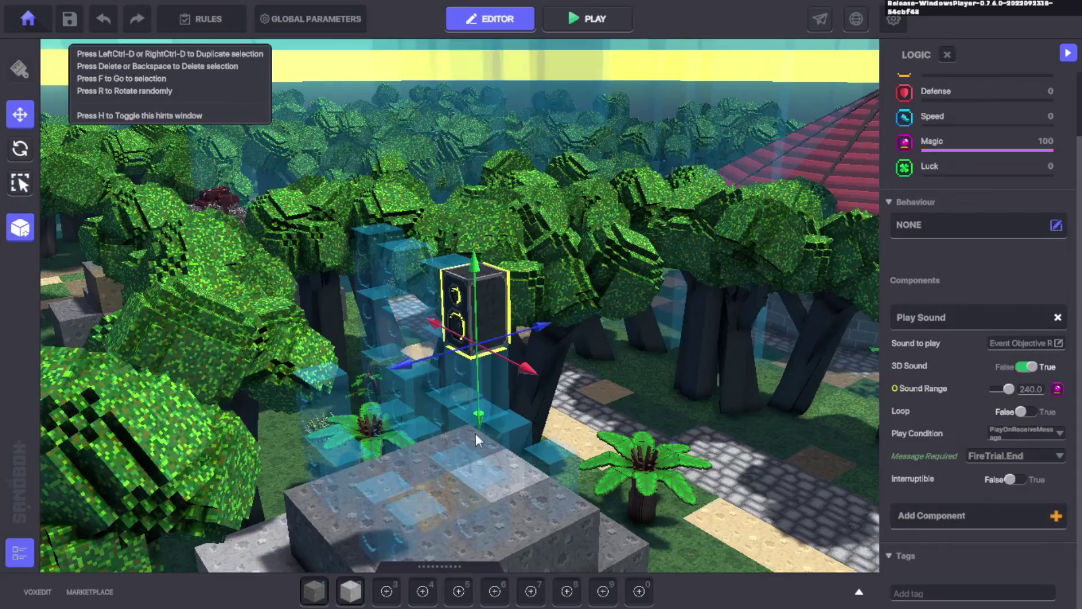
# Place a new sound player on the cobblestone path beside the forest's stone platform
pyautogui.moveTo(475, 433); pyautogui.dragTo(537, 458, button='right')
pyautogui.moveTo(537, 459); pyautogui.dragTo(473, 418, button='middle')
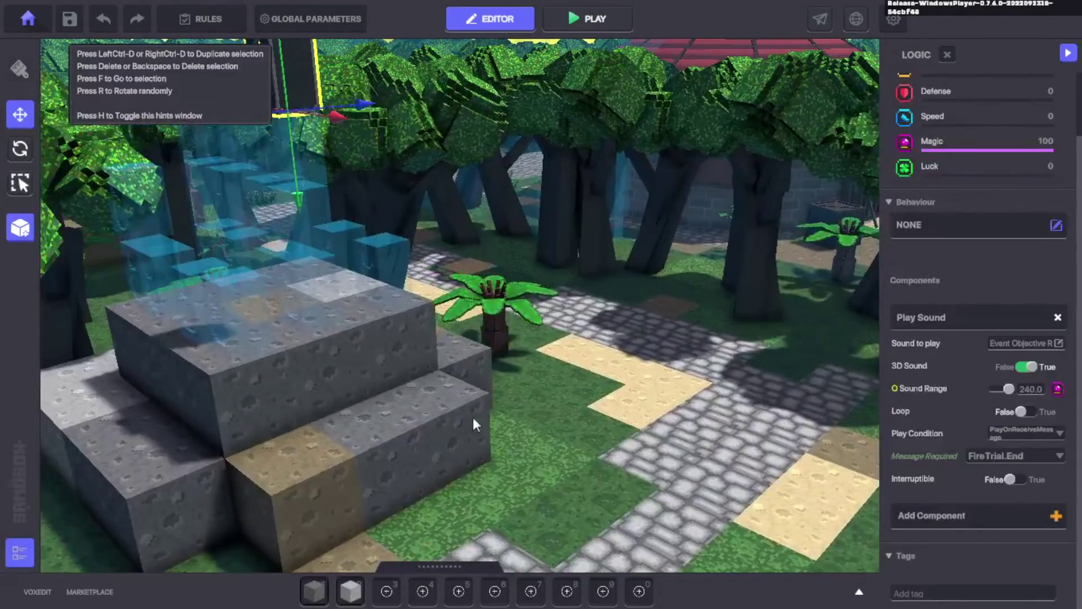
pyautogui.press('Tab')
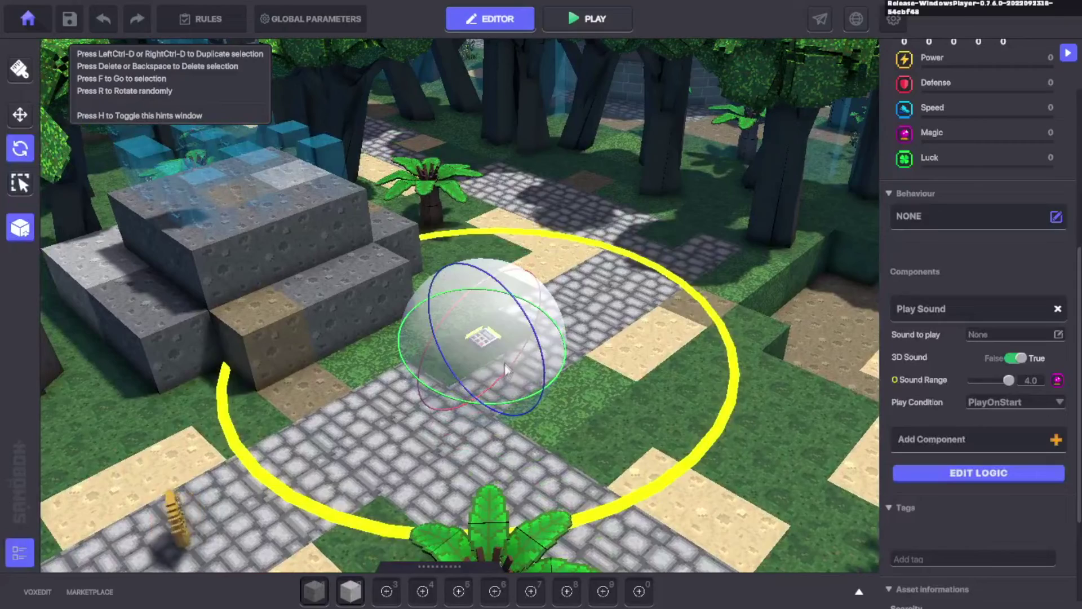
pyautogui.moveTo(484, 342); pyautogui.dragTo(569, 386)
# Compare the Play Sound settings and sound range of the music box above the stone platform with the new sound player on the path
pyautogui.scroll(-5, 580, 374)
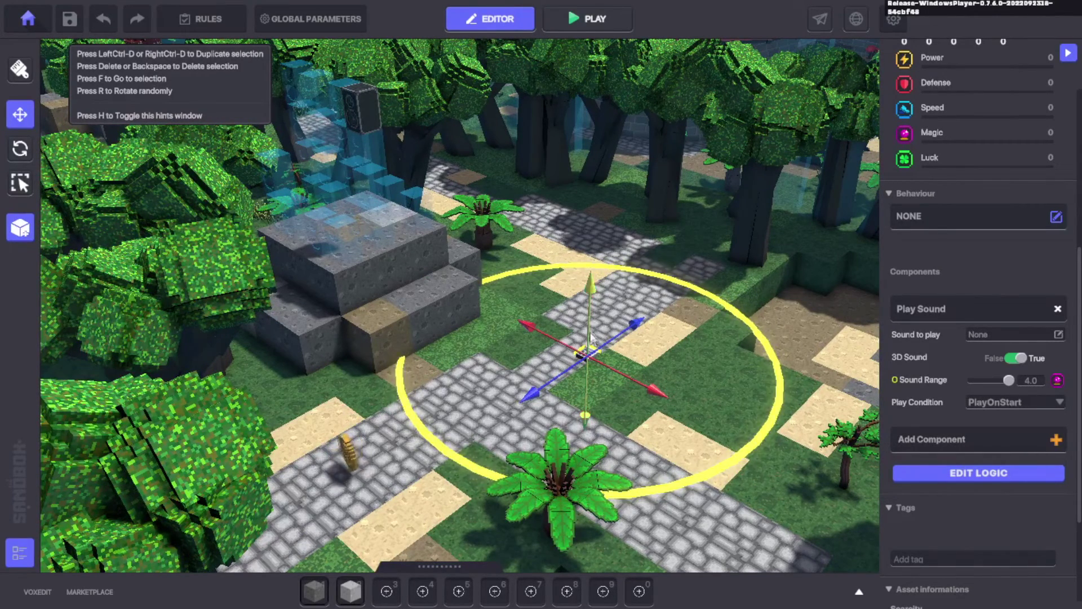
pyautogui.scroll(-3, 577, 231)
pyautogui.moveTo(572, 225); pyautogui.dragTo(594, 293, button='middle')
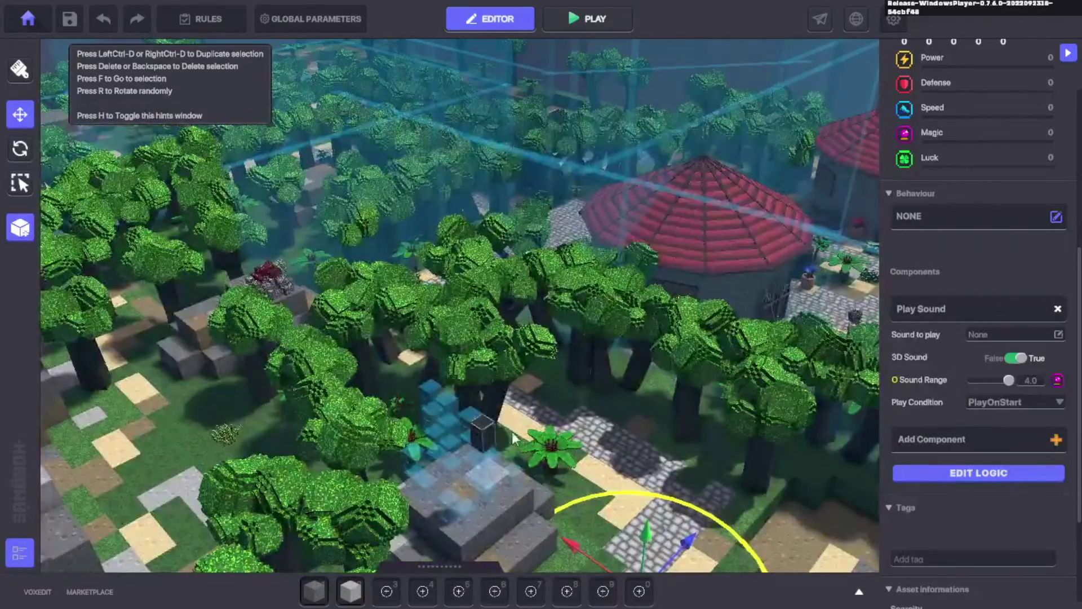
pyautogui.moveTo(492, 450); pyautogui.dragTo(423, 371, button='right')
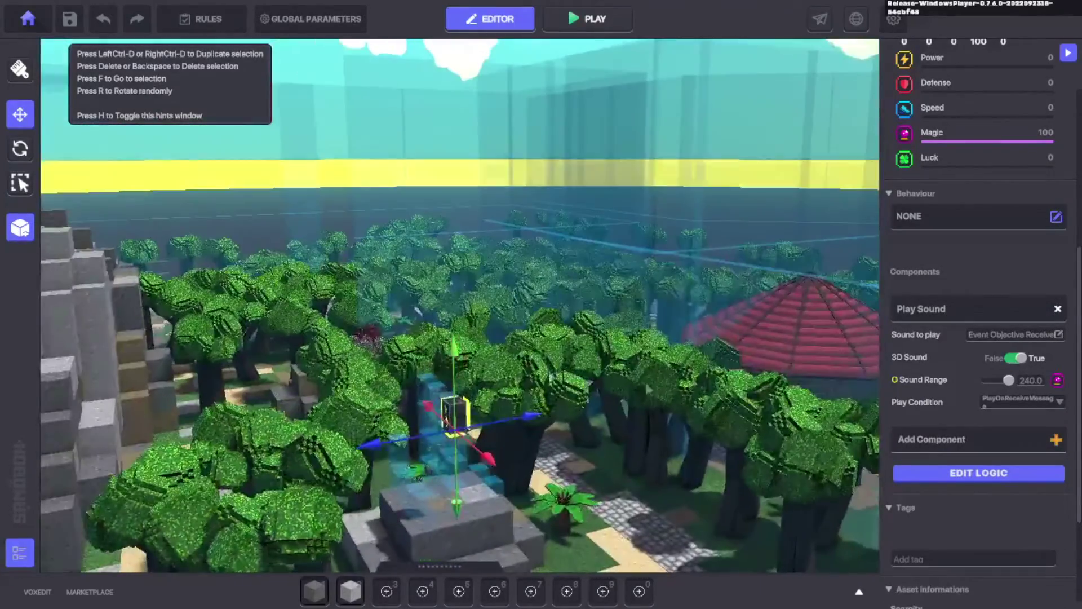
pyautogui.moveTo(500, 450); pyautogui.dragTo(615, 510, button='right')
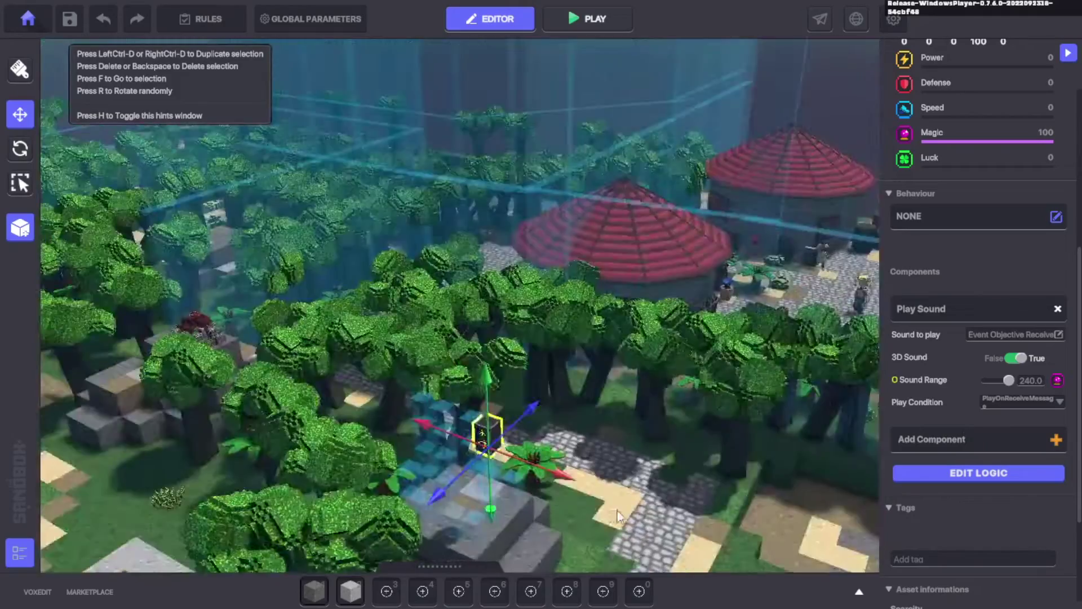
pyautogui.moveTo(614, 510); pyautogui.dragTo(539, 379, button='middle')
pyautogui.moveTo(539, 381); pyautogui.dragTo(522, 433, button='right')
pyautogui.click(519, 432)
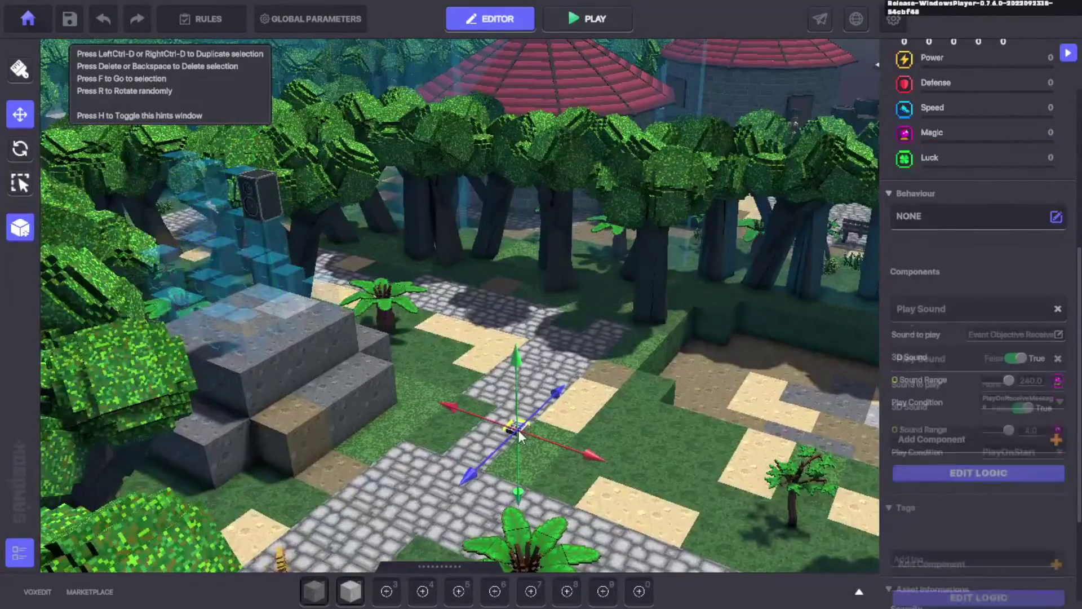